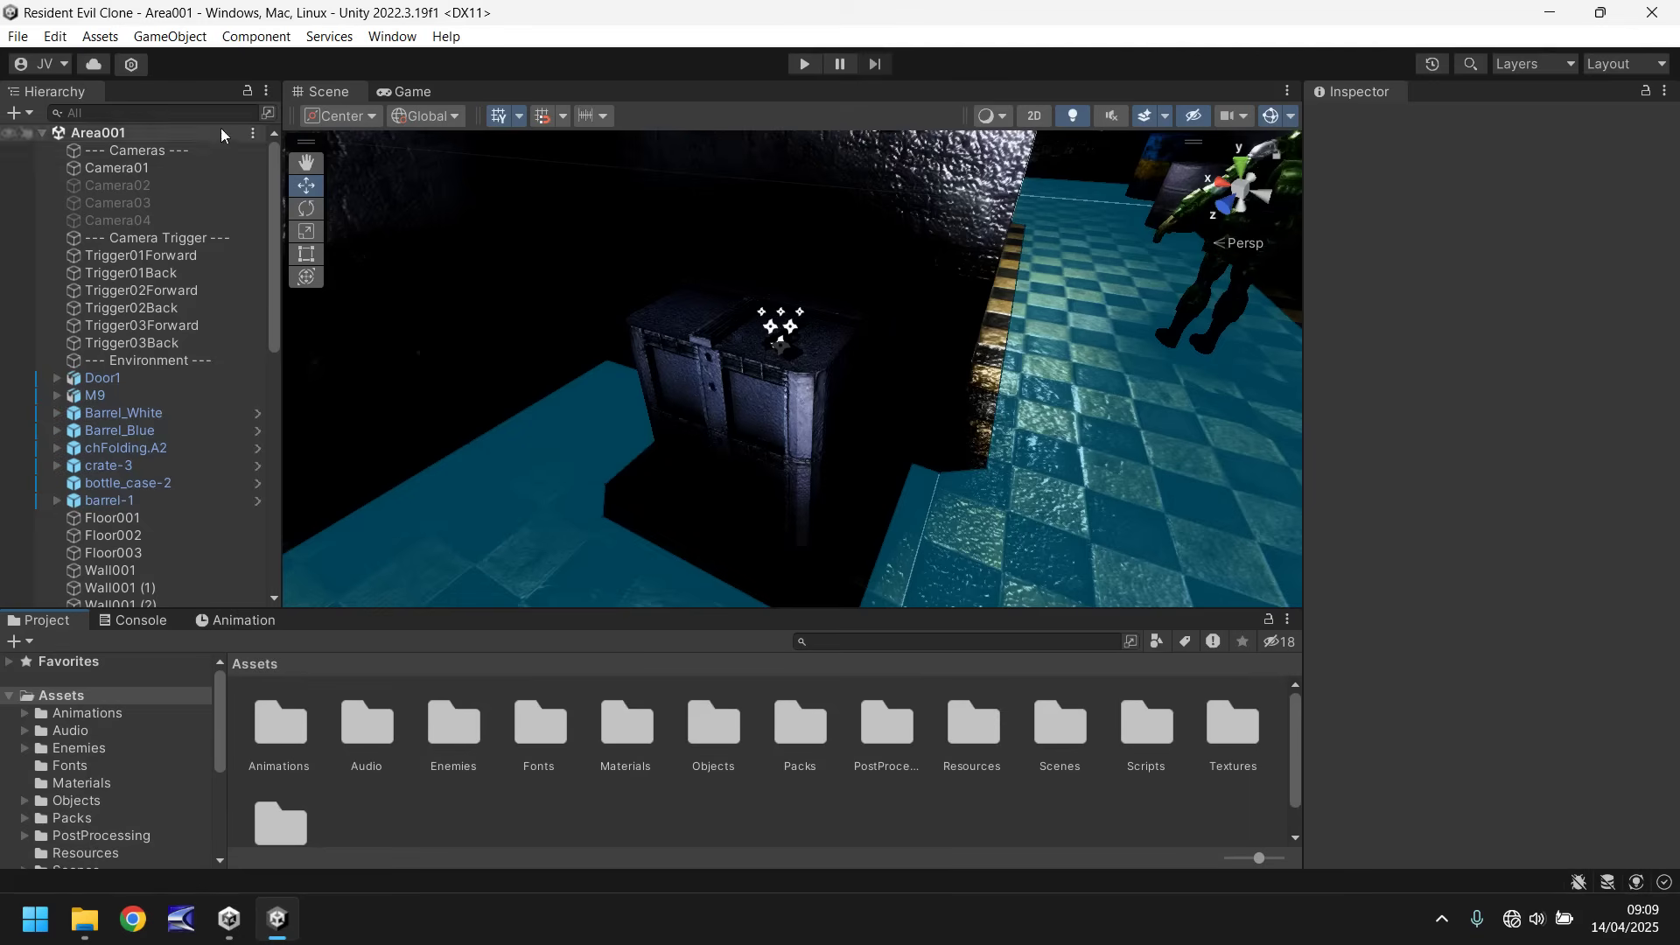
- Review the list of scenes included in the build settings
{"action": "left_click", "coordinate": [18, 36]}
{"action": "mouse_move", "coordinate": [55, 36]}
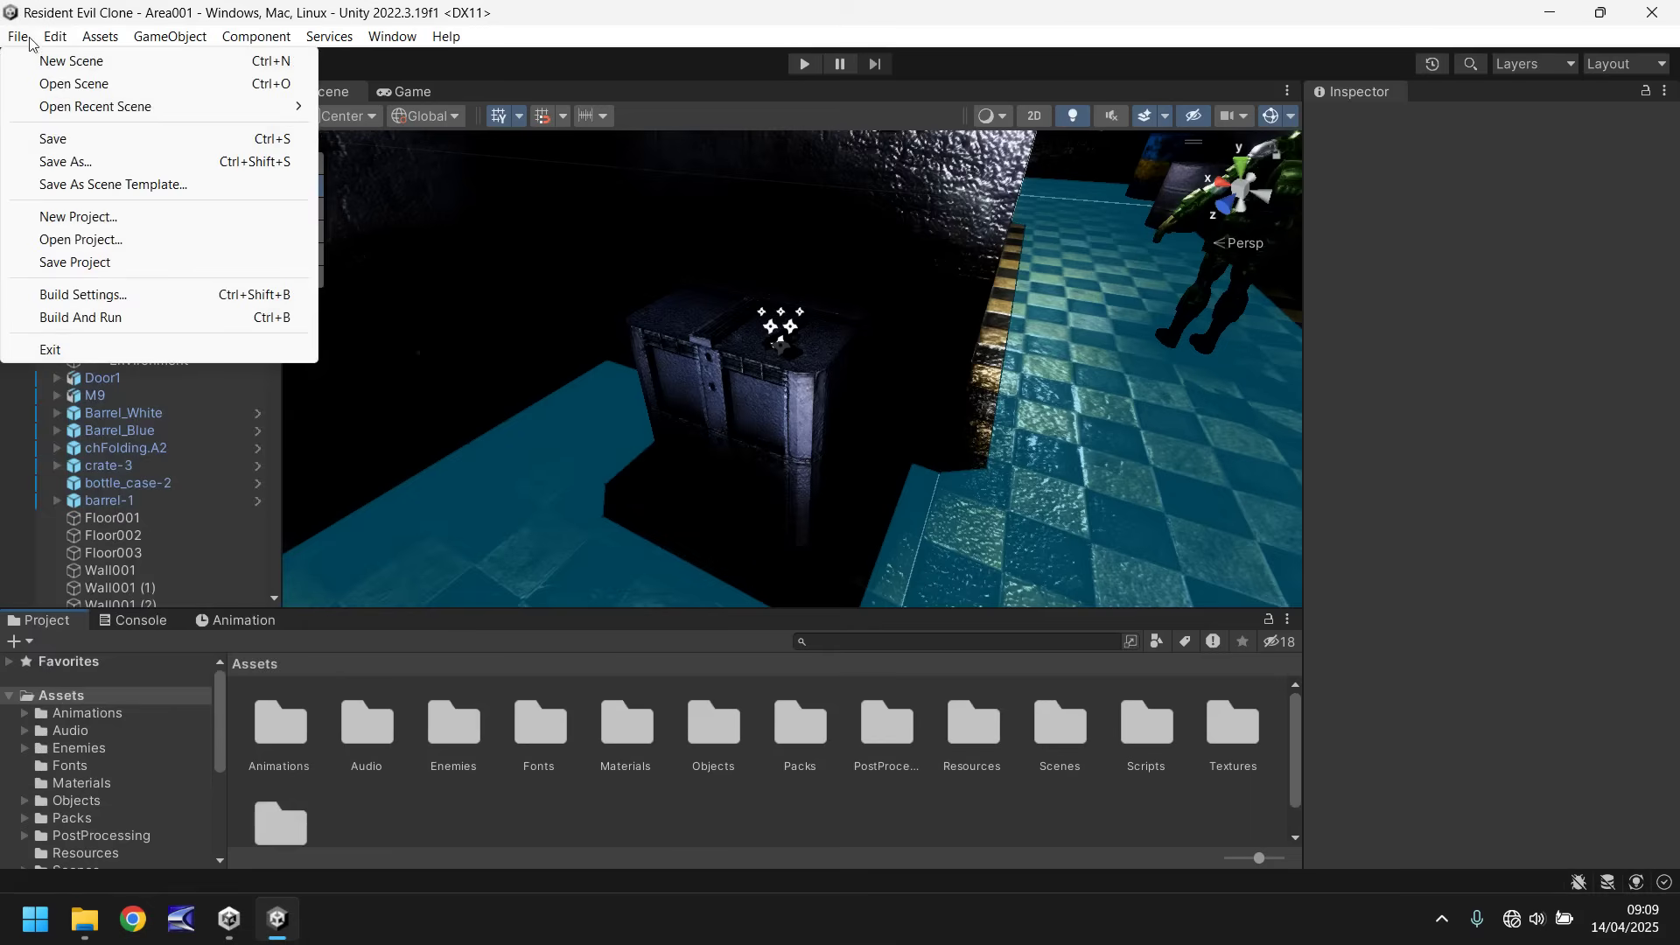
{"action": "left_click", "coordinate": [142, 289]}
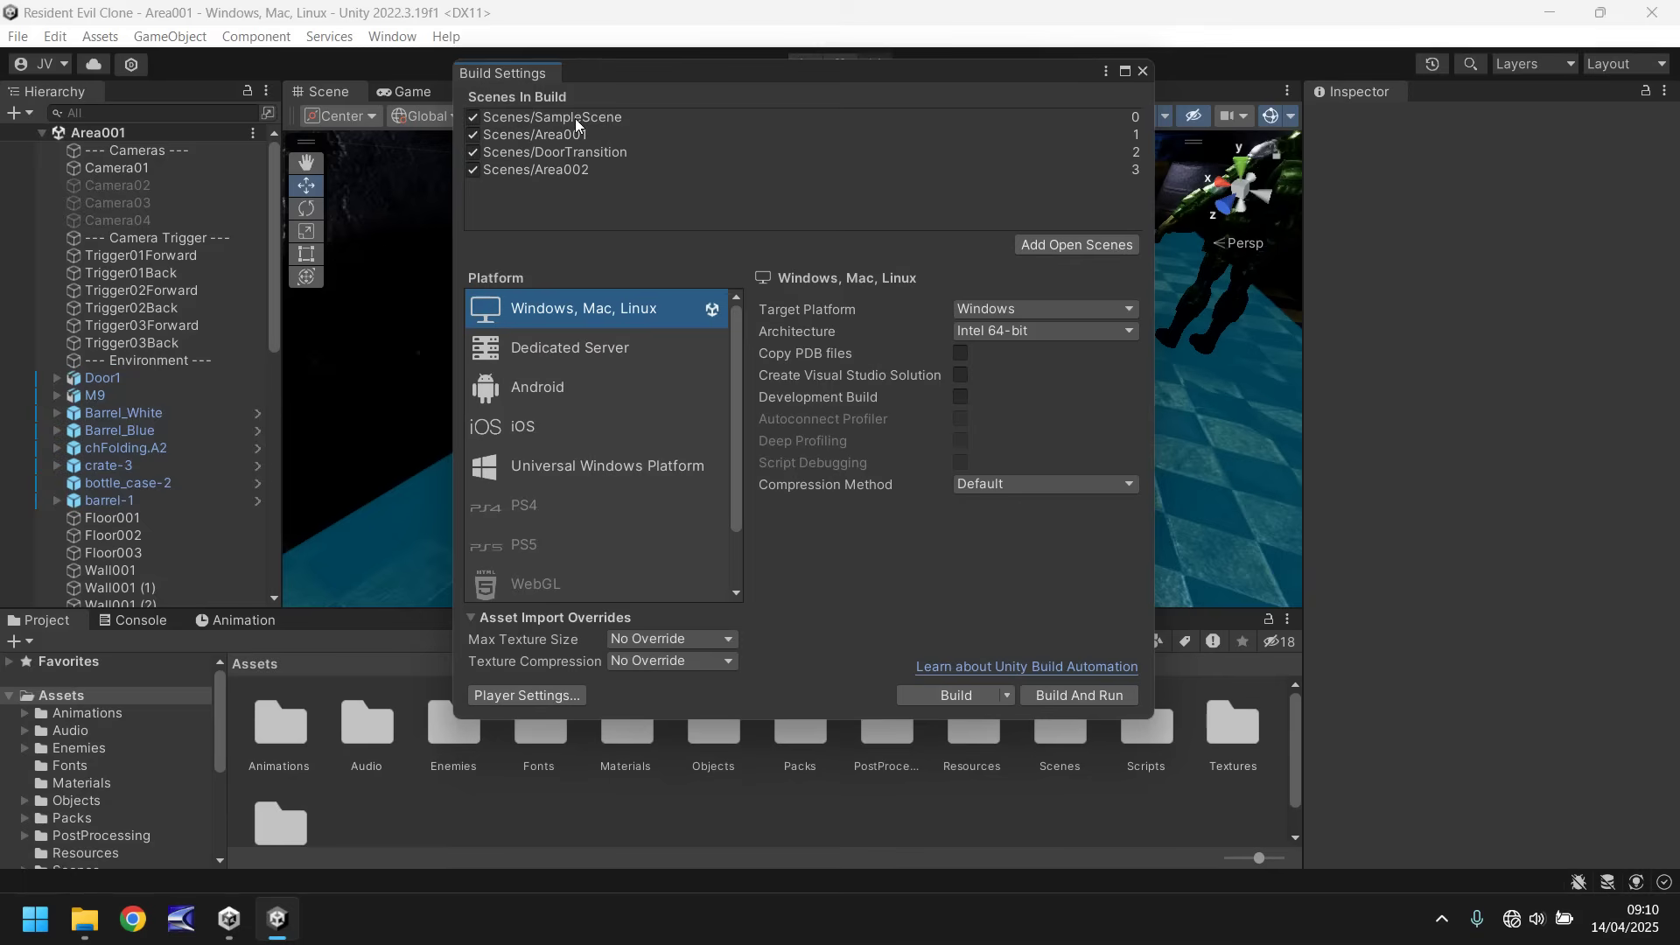
{"action": "left_click", "coordinate": [1143, 71]}
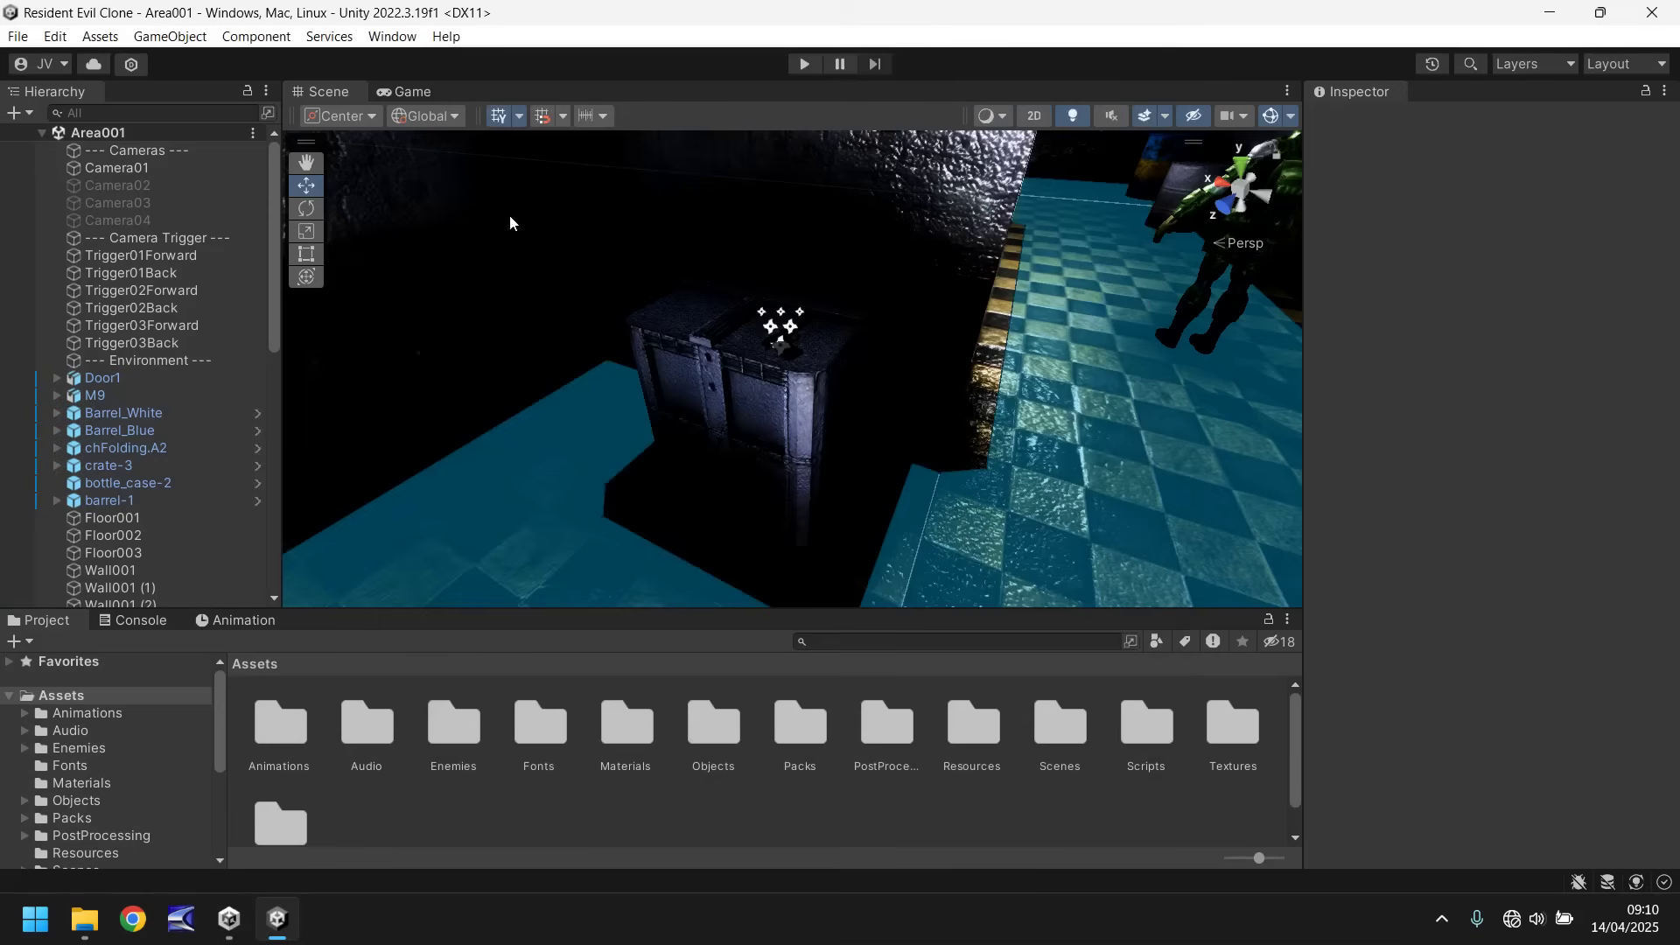
- Create a new scene from the Basic (Built-in) template
{"action": "left_click", "coordinate": [17, 39]}
{"action": "left_click", "coordinate": [48, 60]}
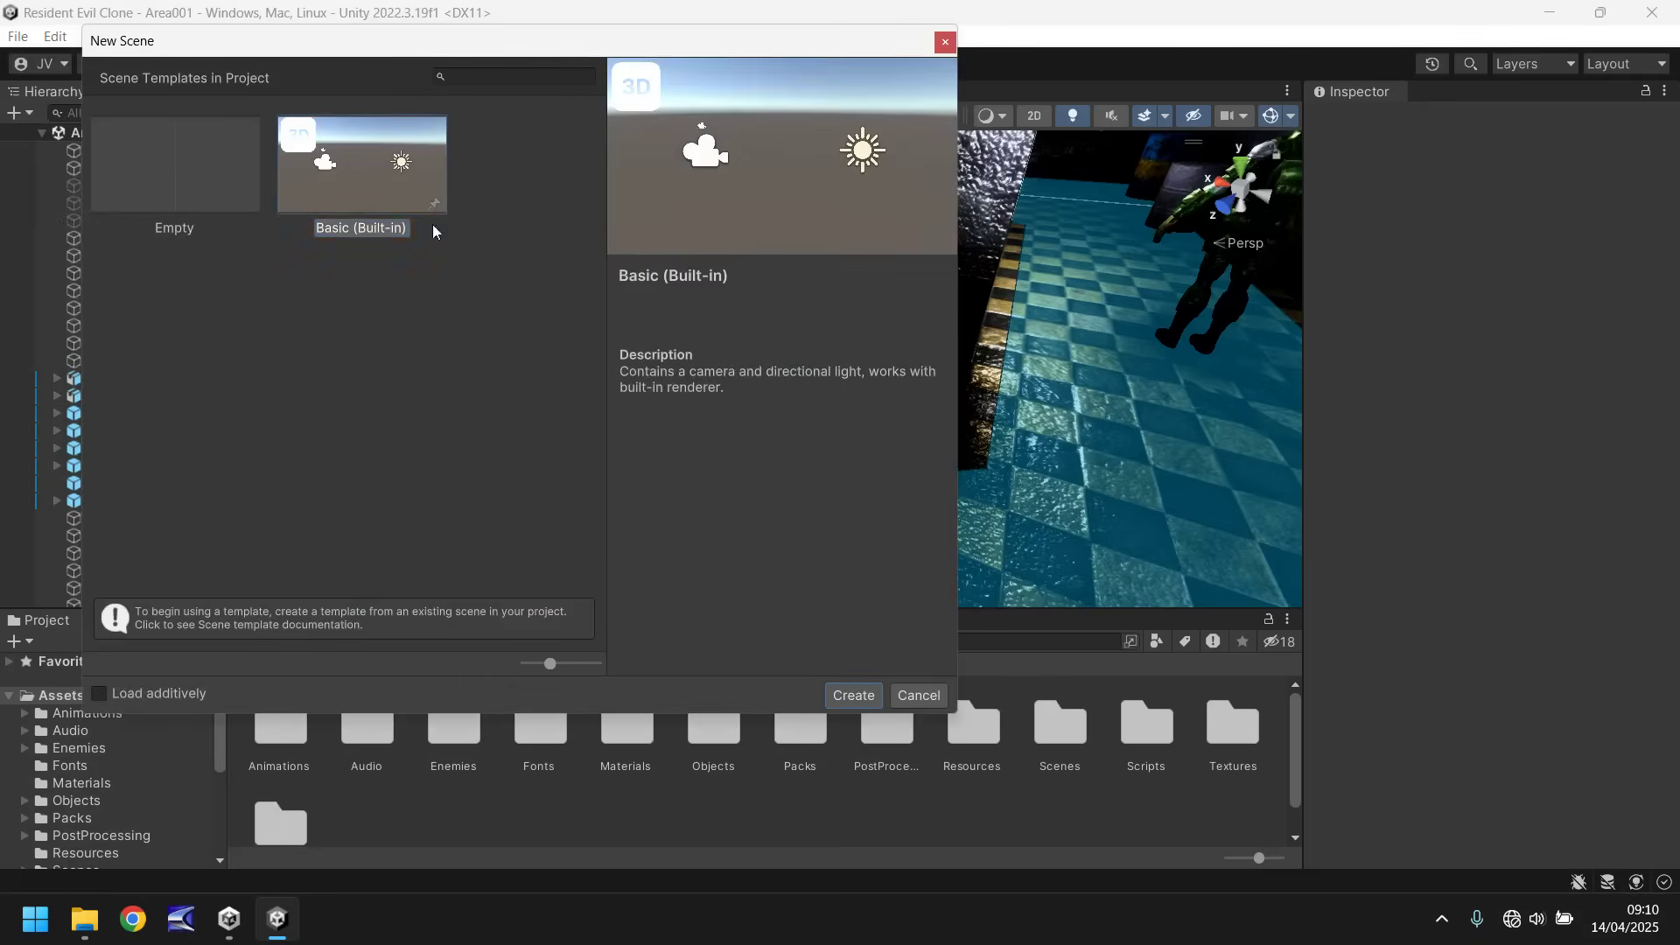
{"action": "left_click", "coordinate": [851, 696]}
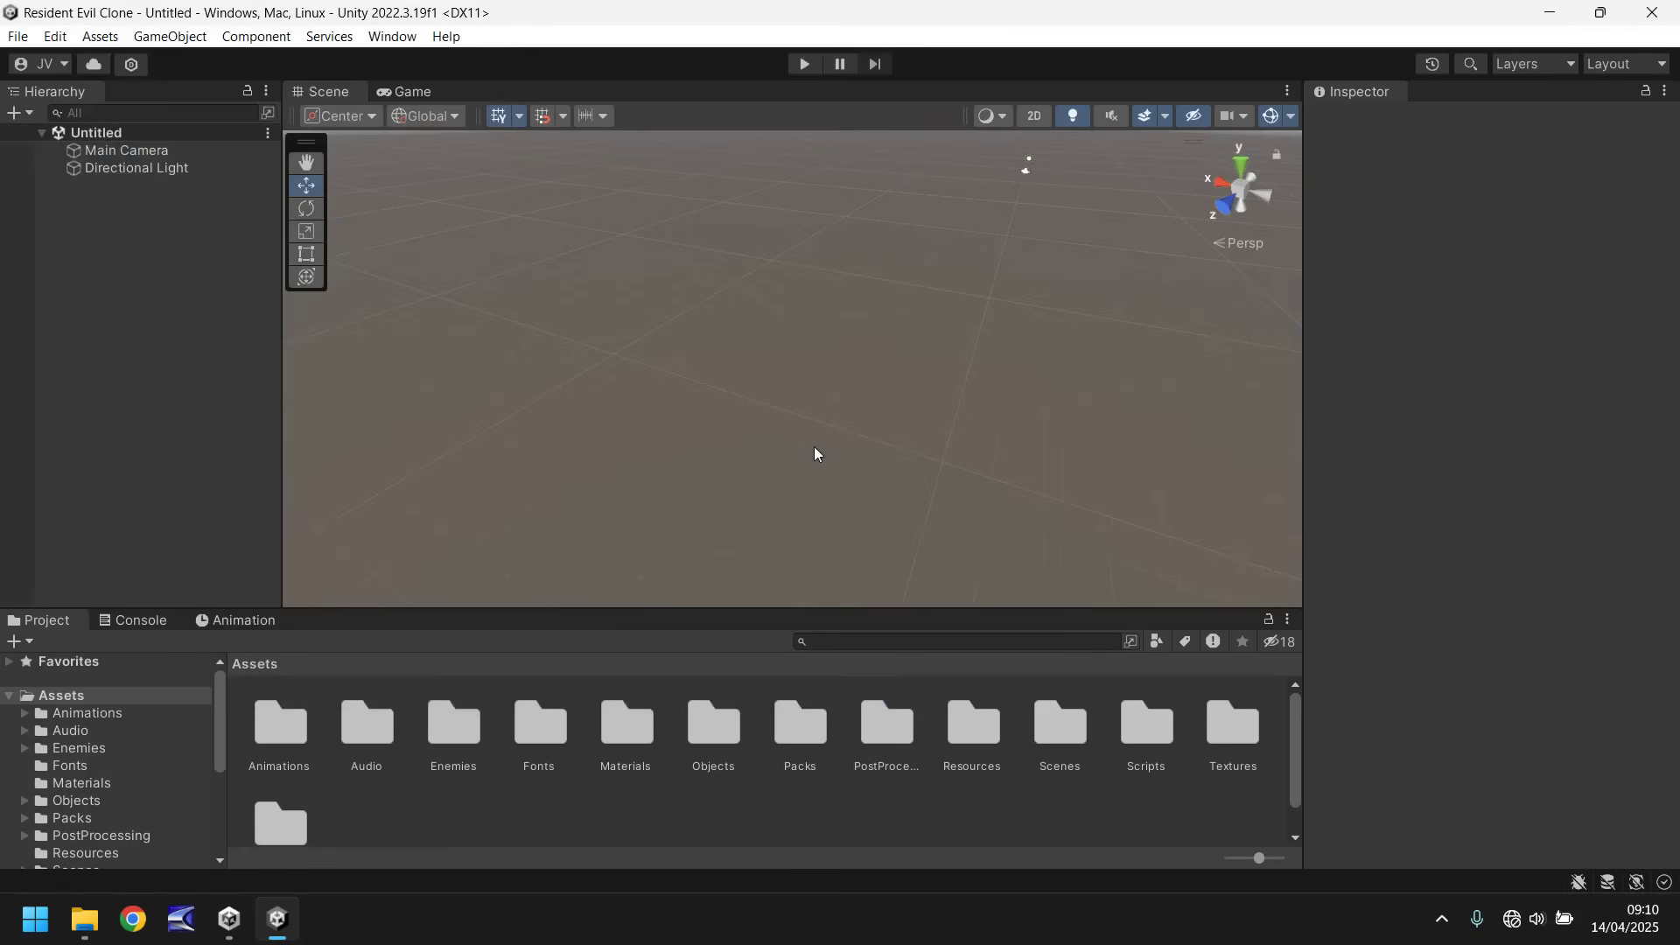
- Add a UI raw image on a new canvas and name it BlackBack
{"action": "right_click_drag", "start_coordinate": [814, 452], "coordinate": [781, 323]}
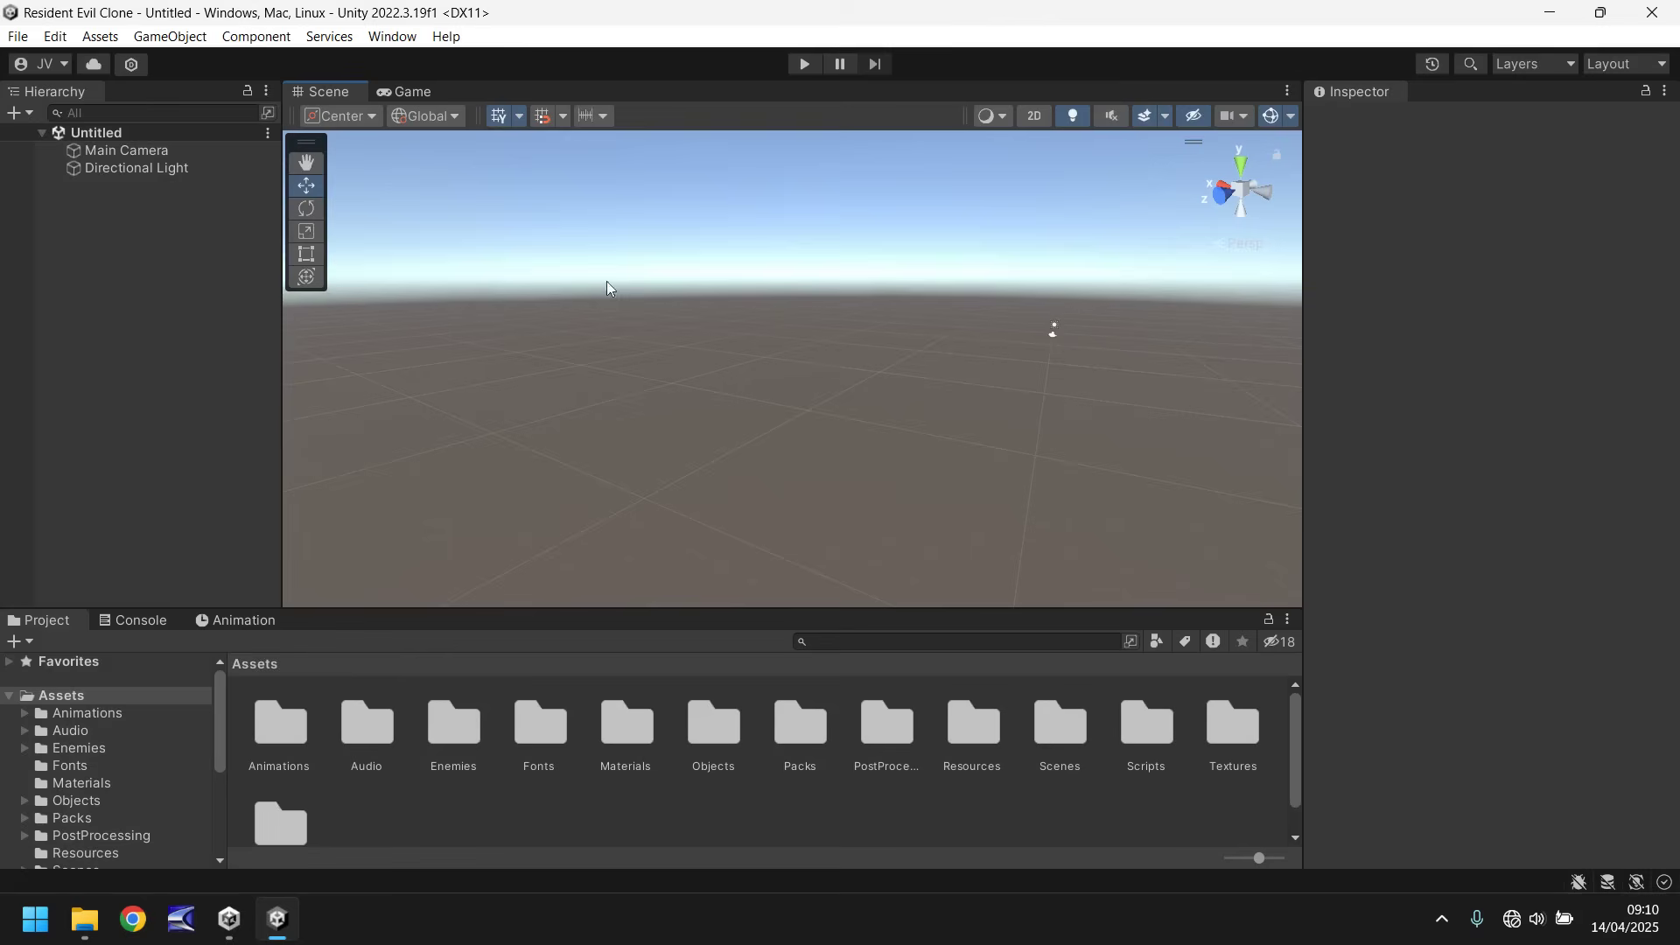
{"action": "left_click", "coordinate": [172, 37]}
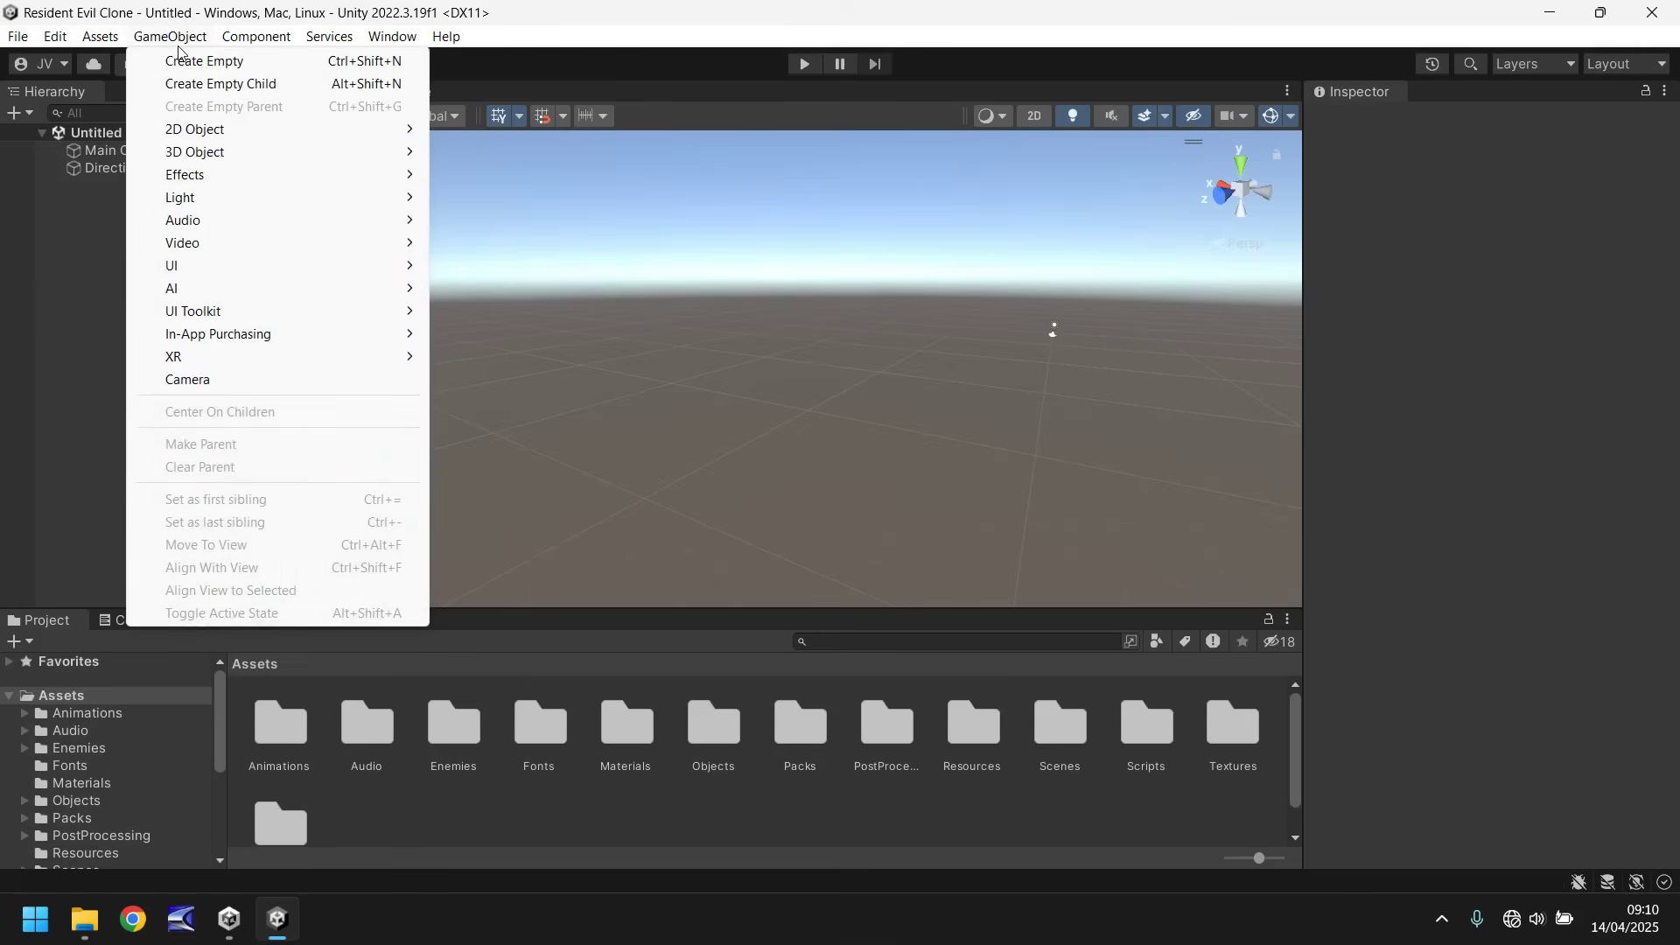
{"action": "mouse_move", "coordinate": [198, 269]}
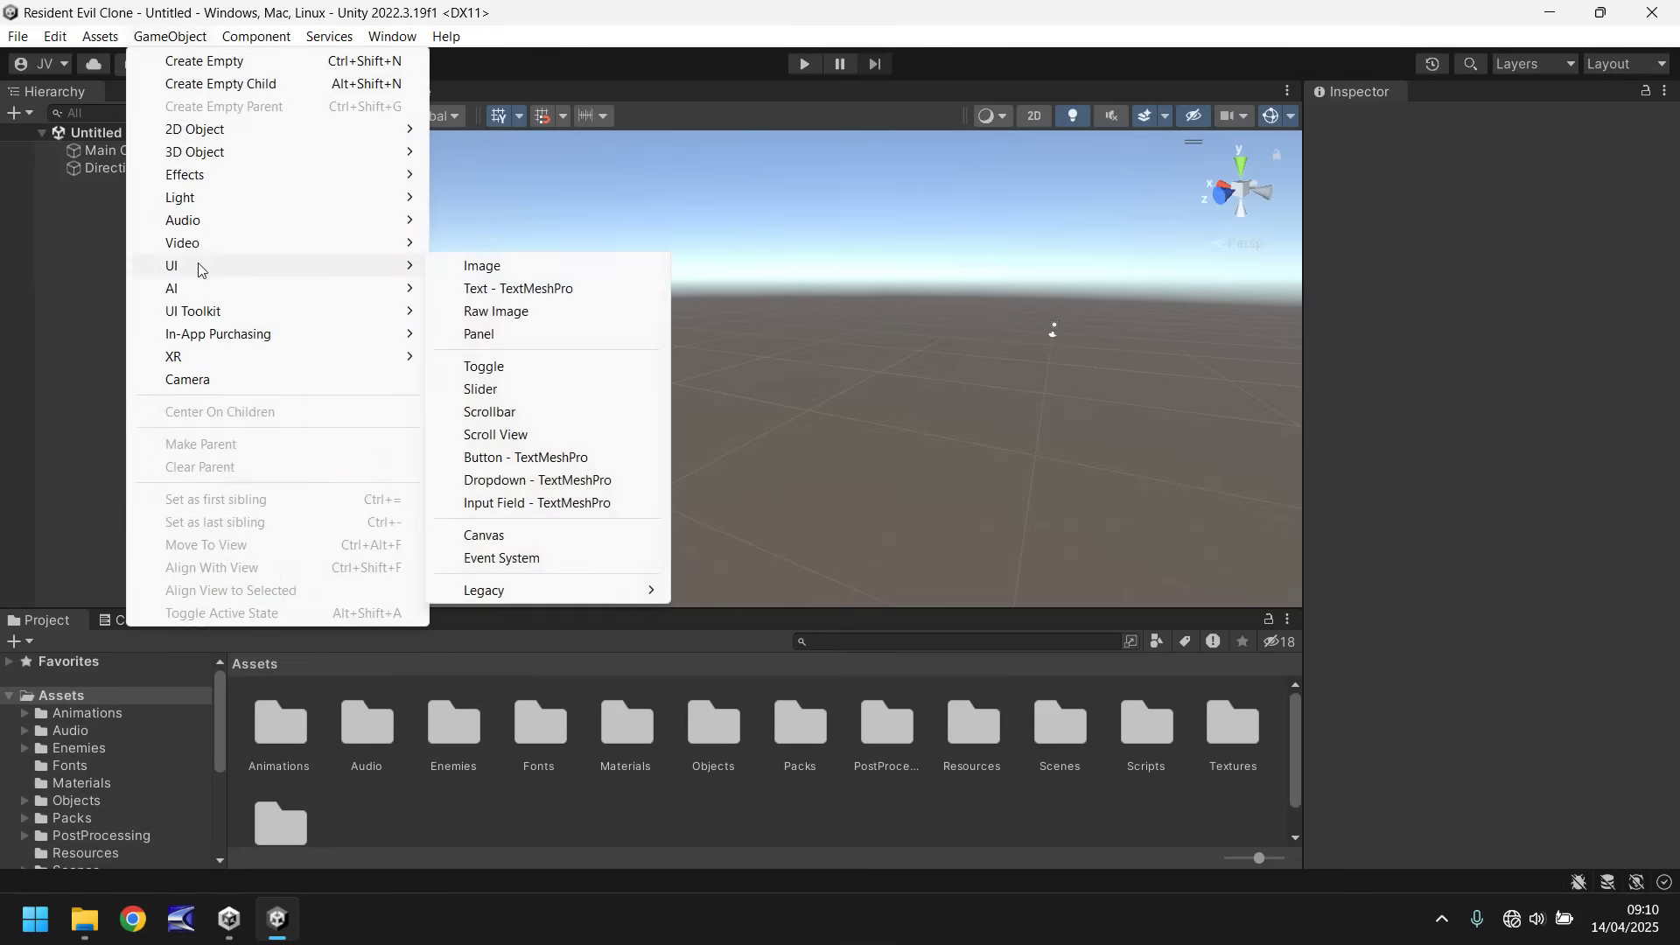
{"action": "left_click", "coordinate": [537, 308]}
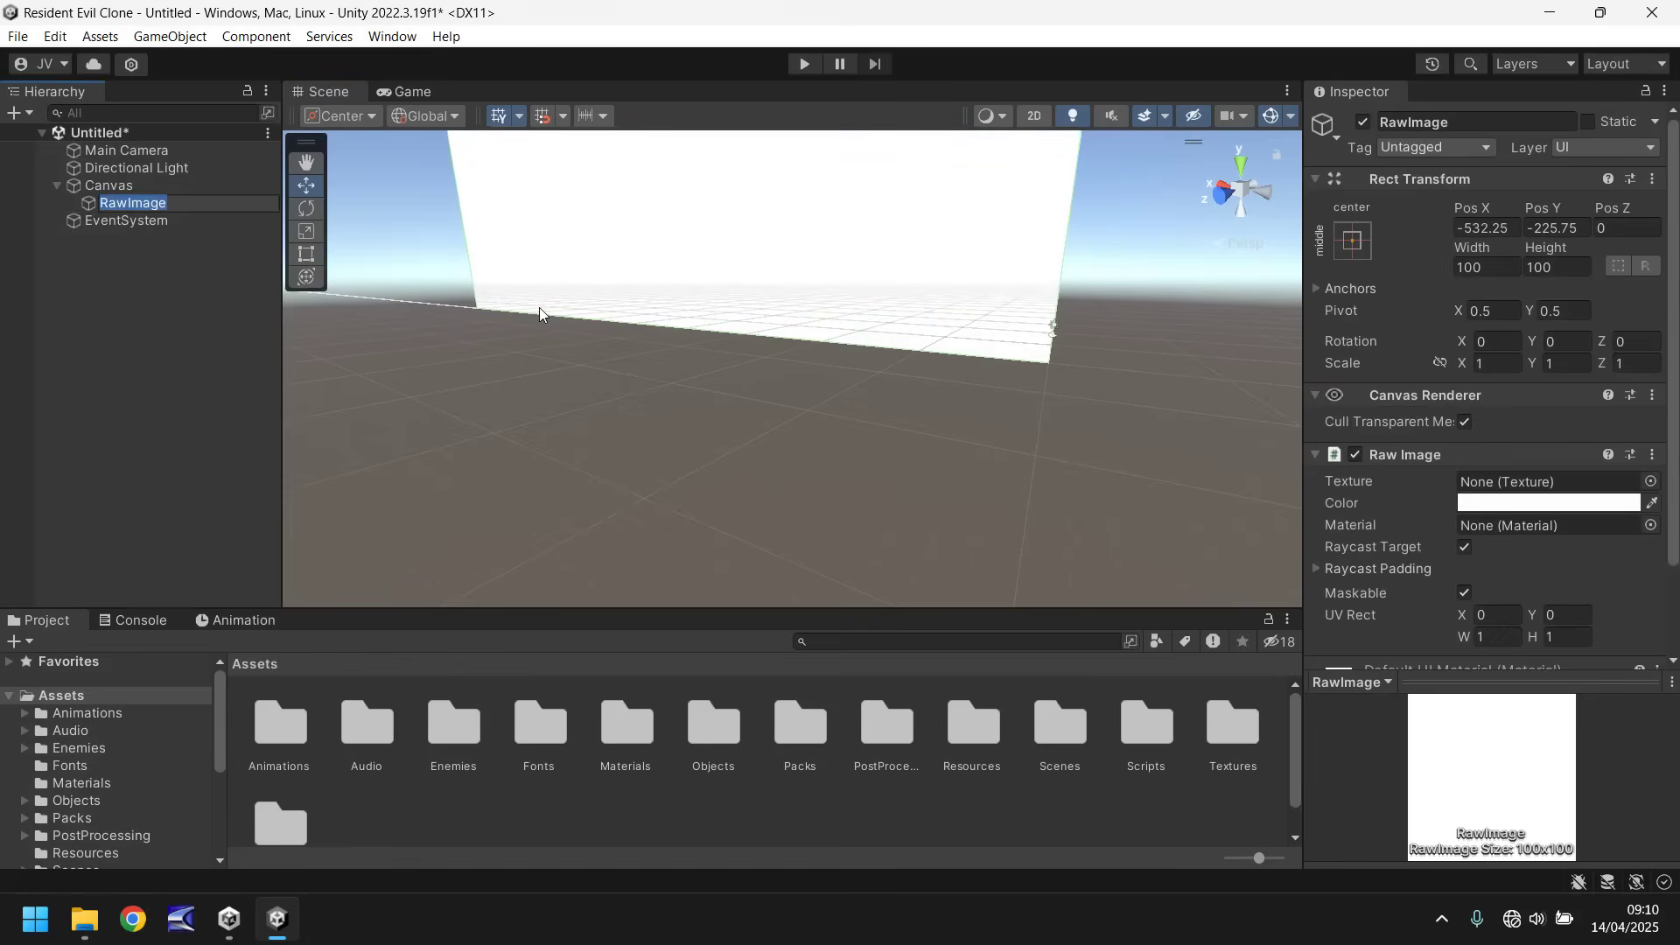
{"action": "type", "text": "BackBack"}
{"action": "key", "text": "Return"}
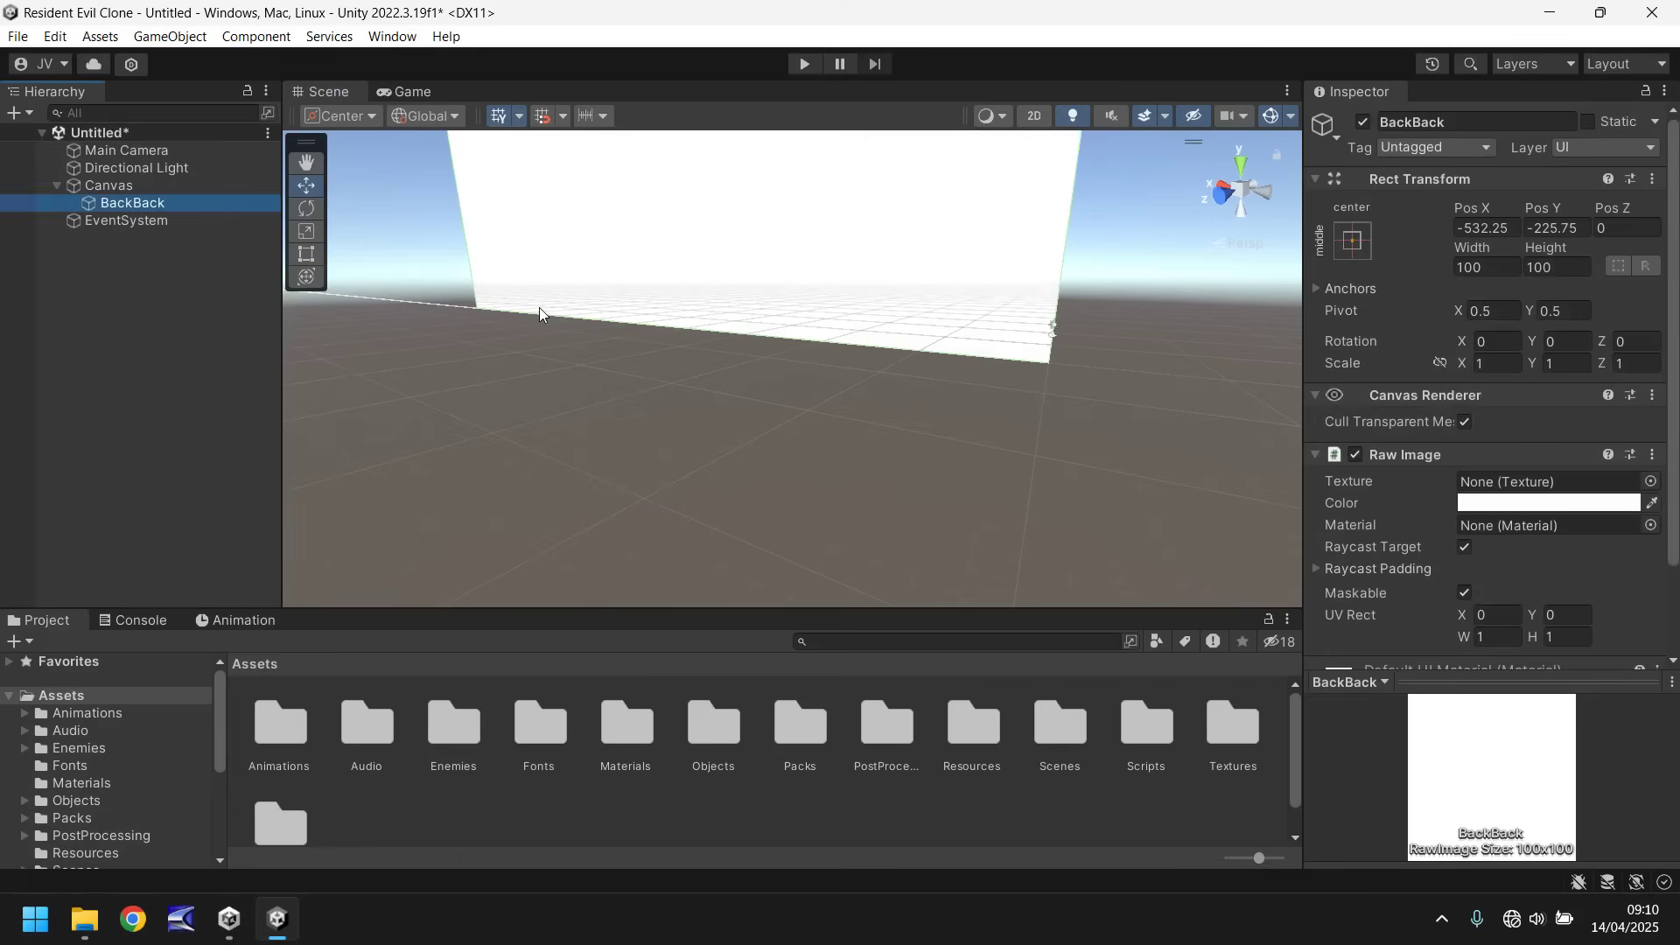
{"action": "left_click", "coordinate": [105, 203]}
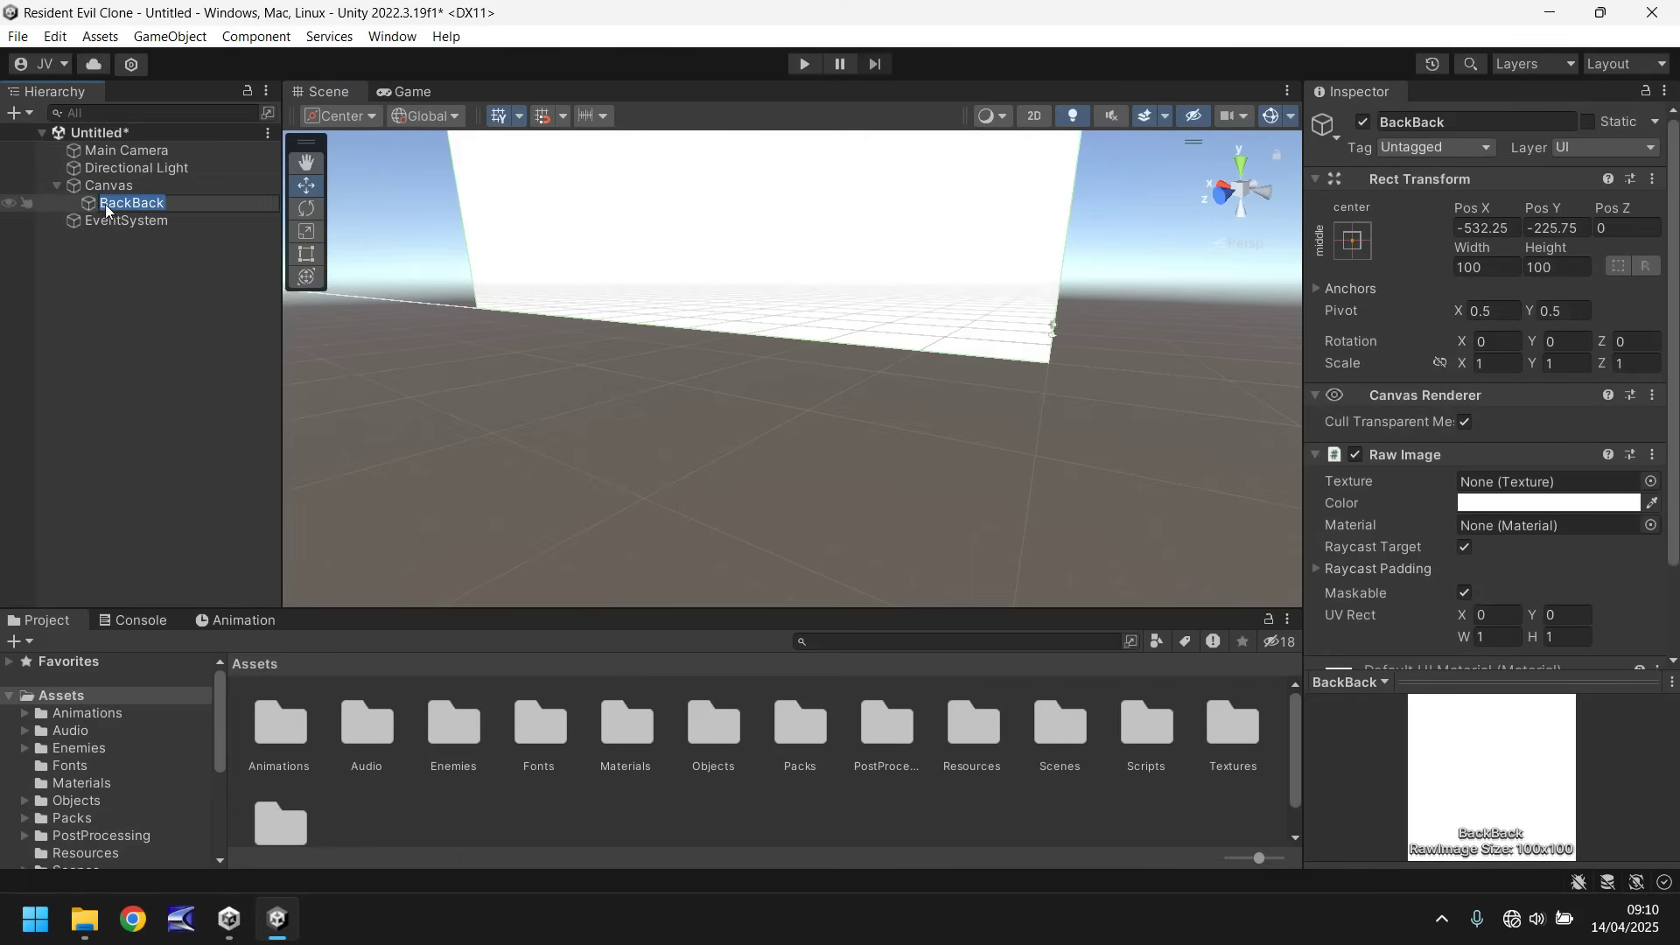
{"action": "left_click", "coordinate": [110, 203]}
{"action": "type", "text": "l"}
{"action": "key", "text": "Return"}
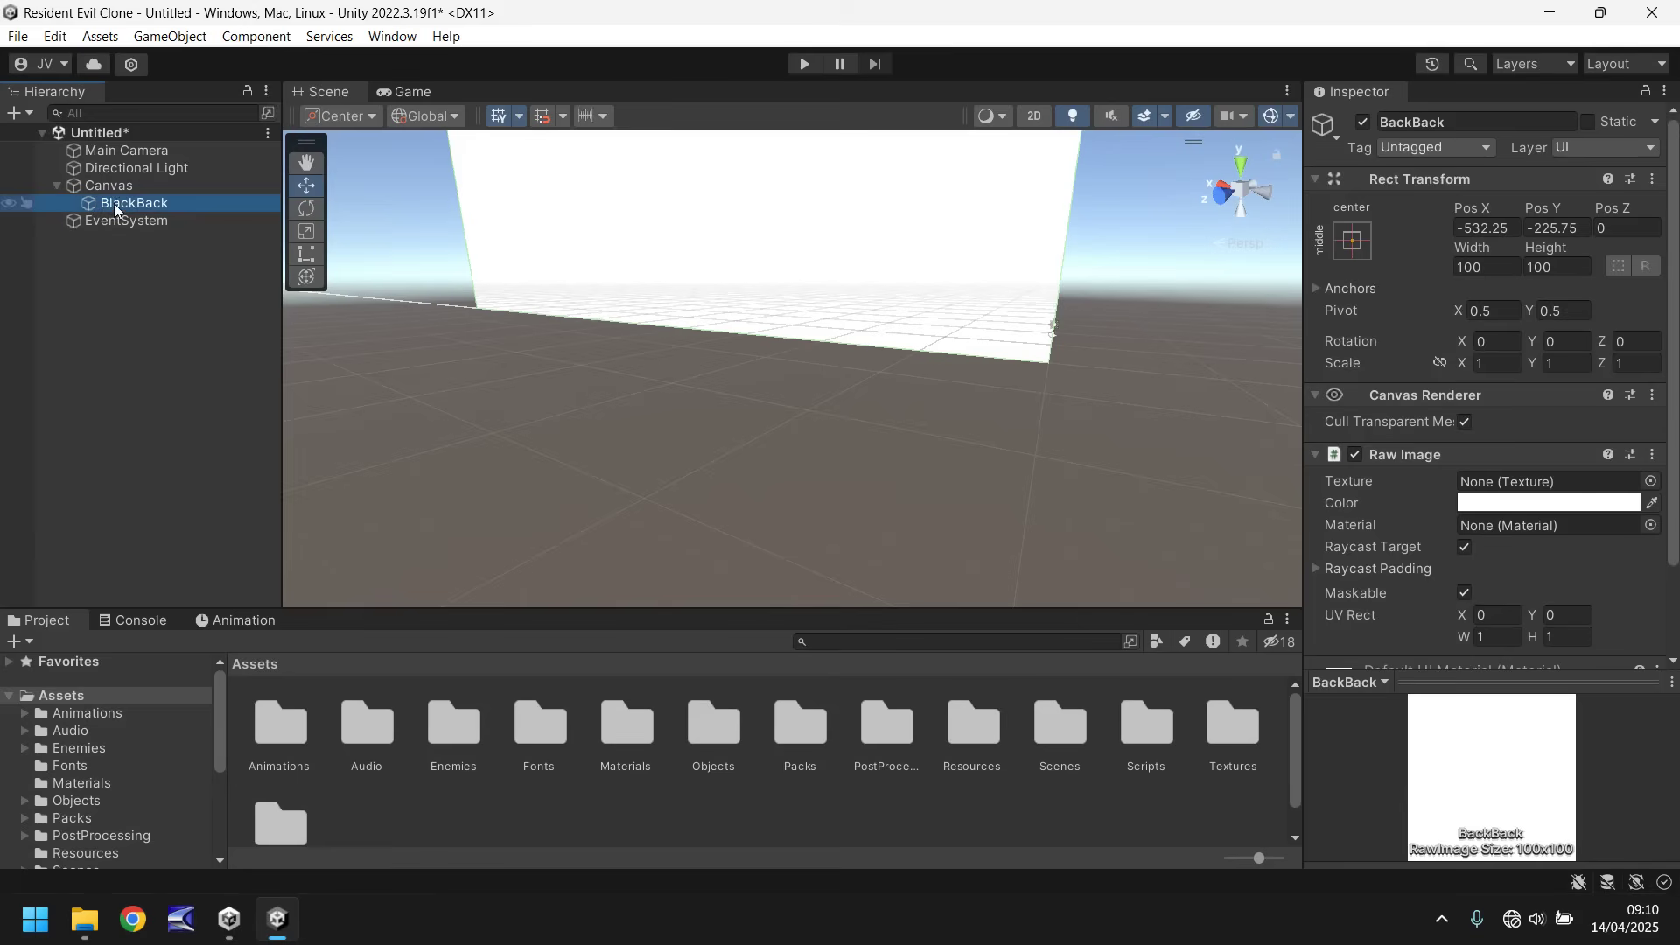
- Anchor BlackBack to stretch in both directions and set its left, top, right and bottom offsets to 0
{"action": "left_click", "coordinate": [1352, 240]}
{"action": "left_click", "coordinate": [1585, 577]}
{"action": "left_click", "coordinate": [1486, 228]}
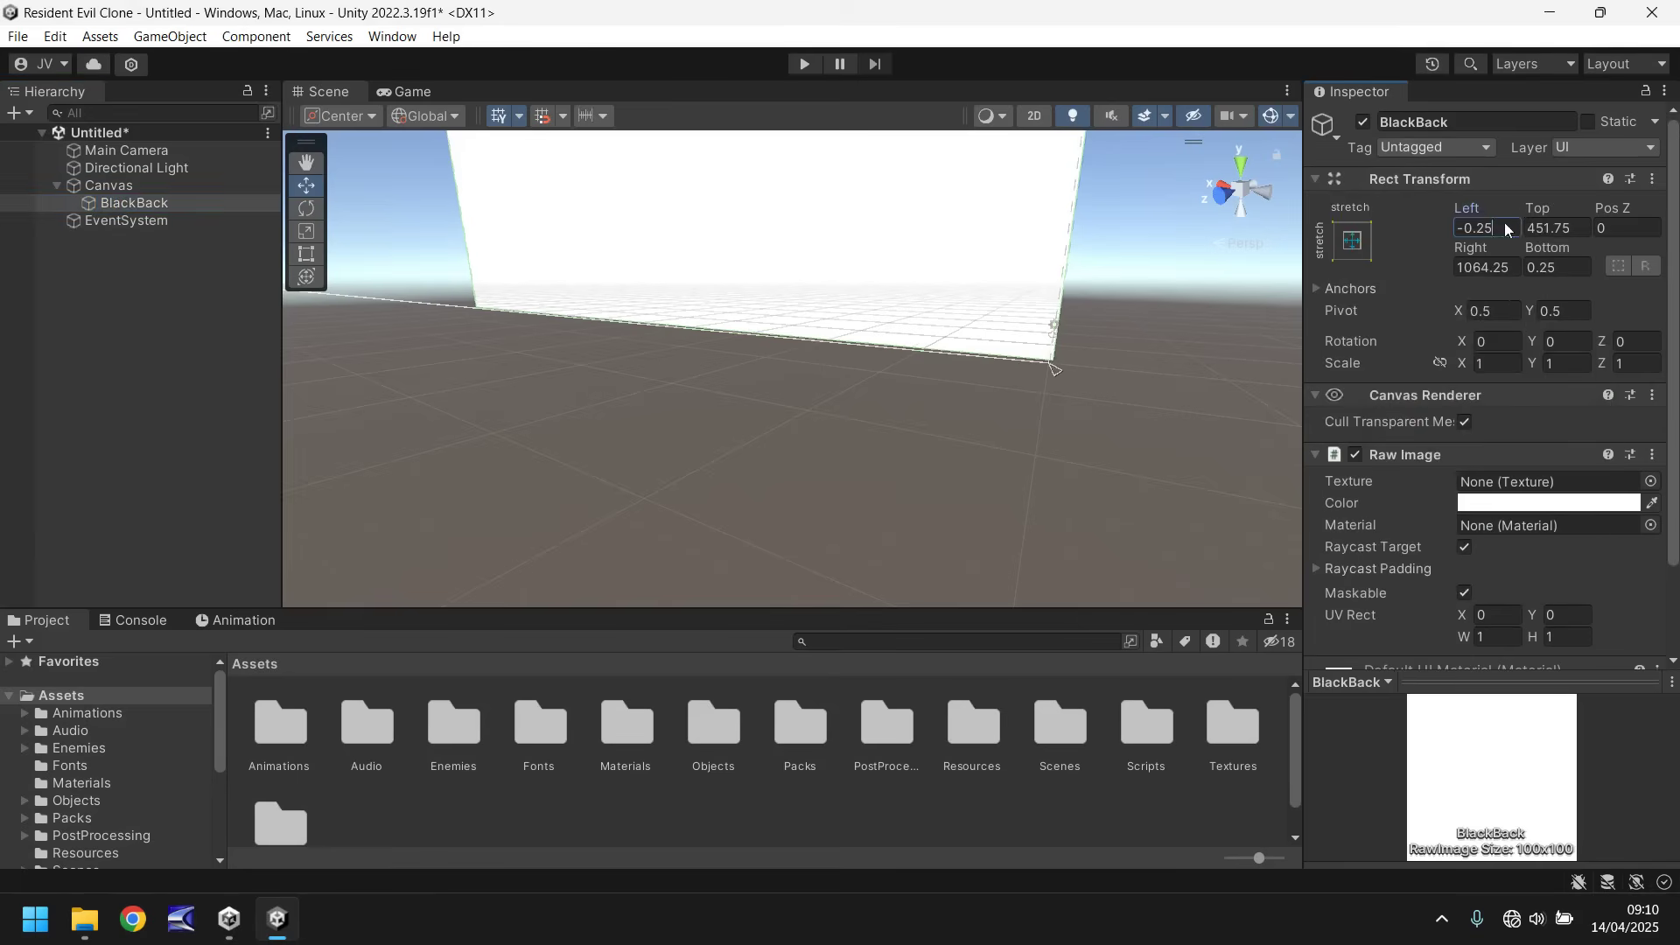
{"action": "type", "text": "0"}
{"action": "left_click", "coordinate": [1557, 228]}
{"action": "type", "text": "0"}
{"action": "left_click", "coordinate": [1492, 267]}
{"action": "type", "text": "0"}
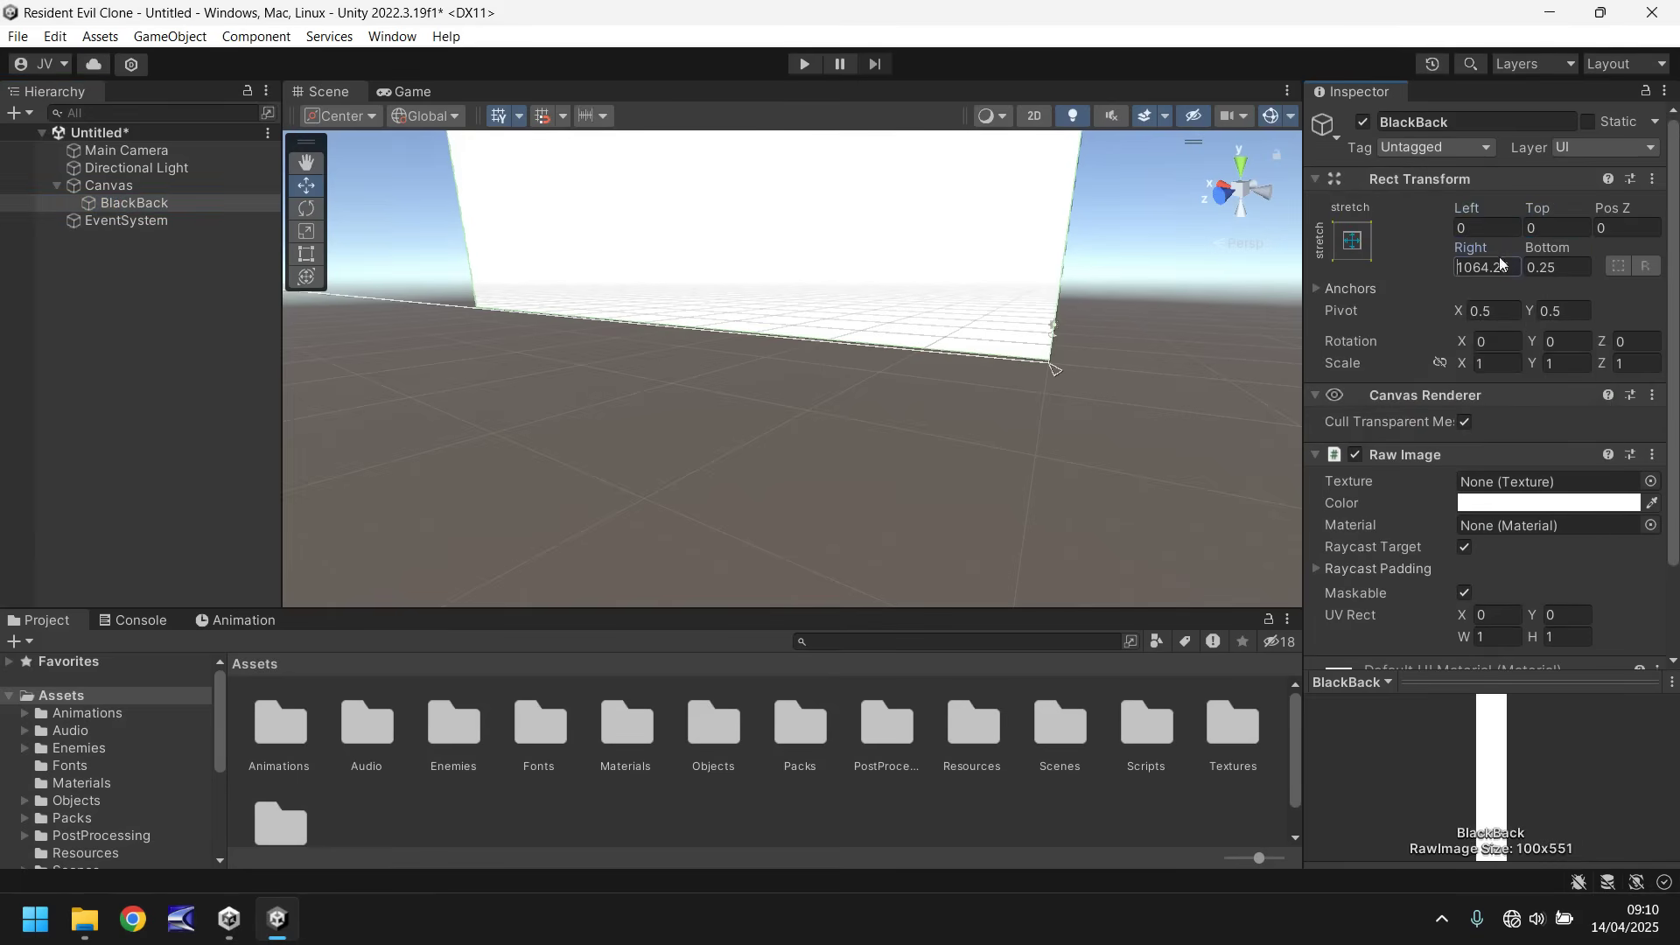
{"action": "left_click", "coordinate": [1557, 267]}
{"action": "type", "text": "0"}
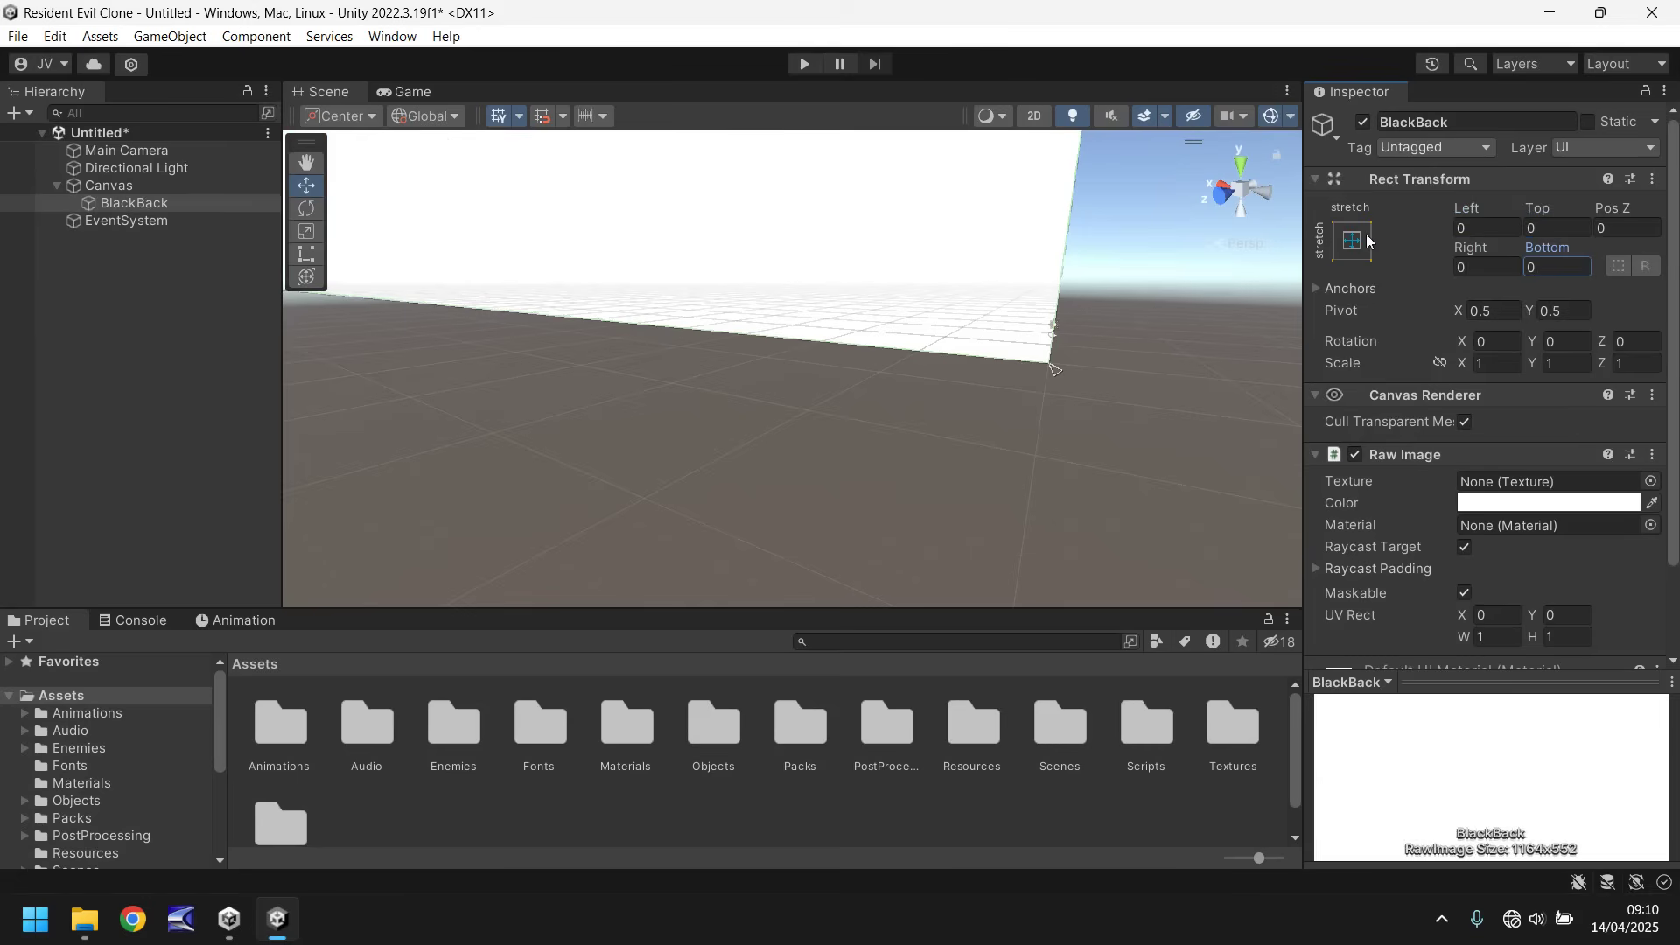
- Set the BlackBack raw image's color to black (000000)
{"action": "left_click", "coordinate": [1525, 502]}
{"action": "left_click_drag", "start_coordinate": [1526, 502], "coordinate": [1604, 600]}
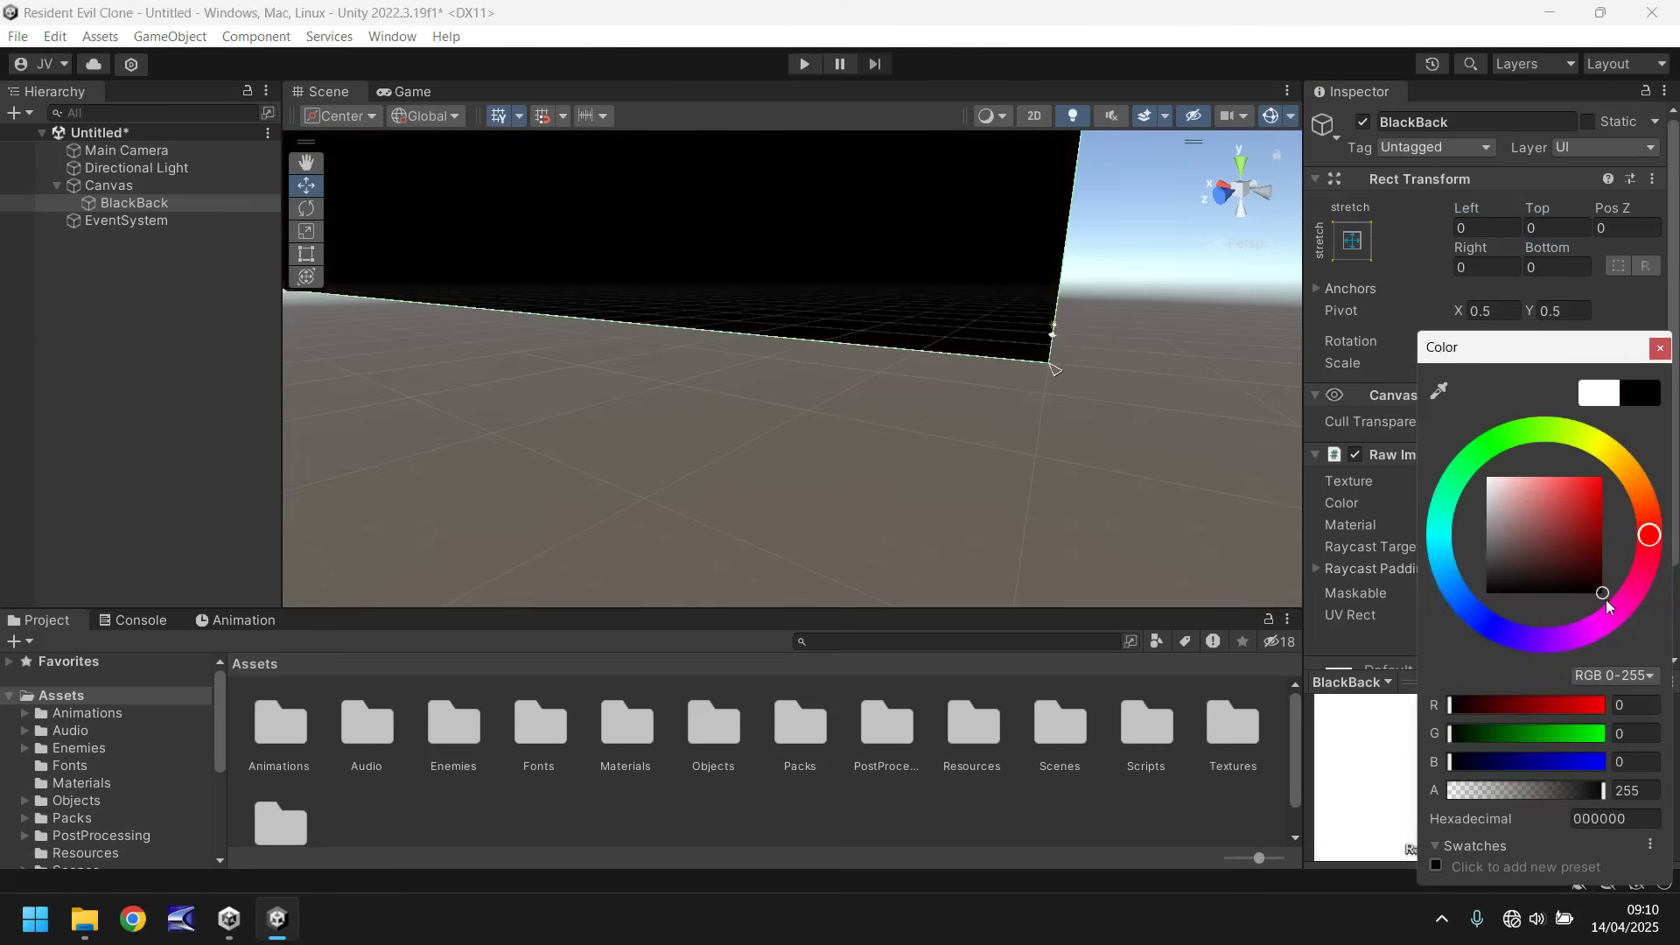
{"action": "left_click", "coordinate": [1658, 349]}
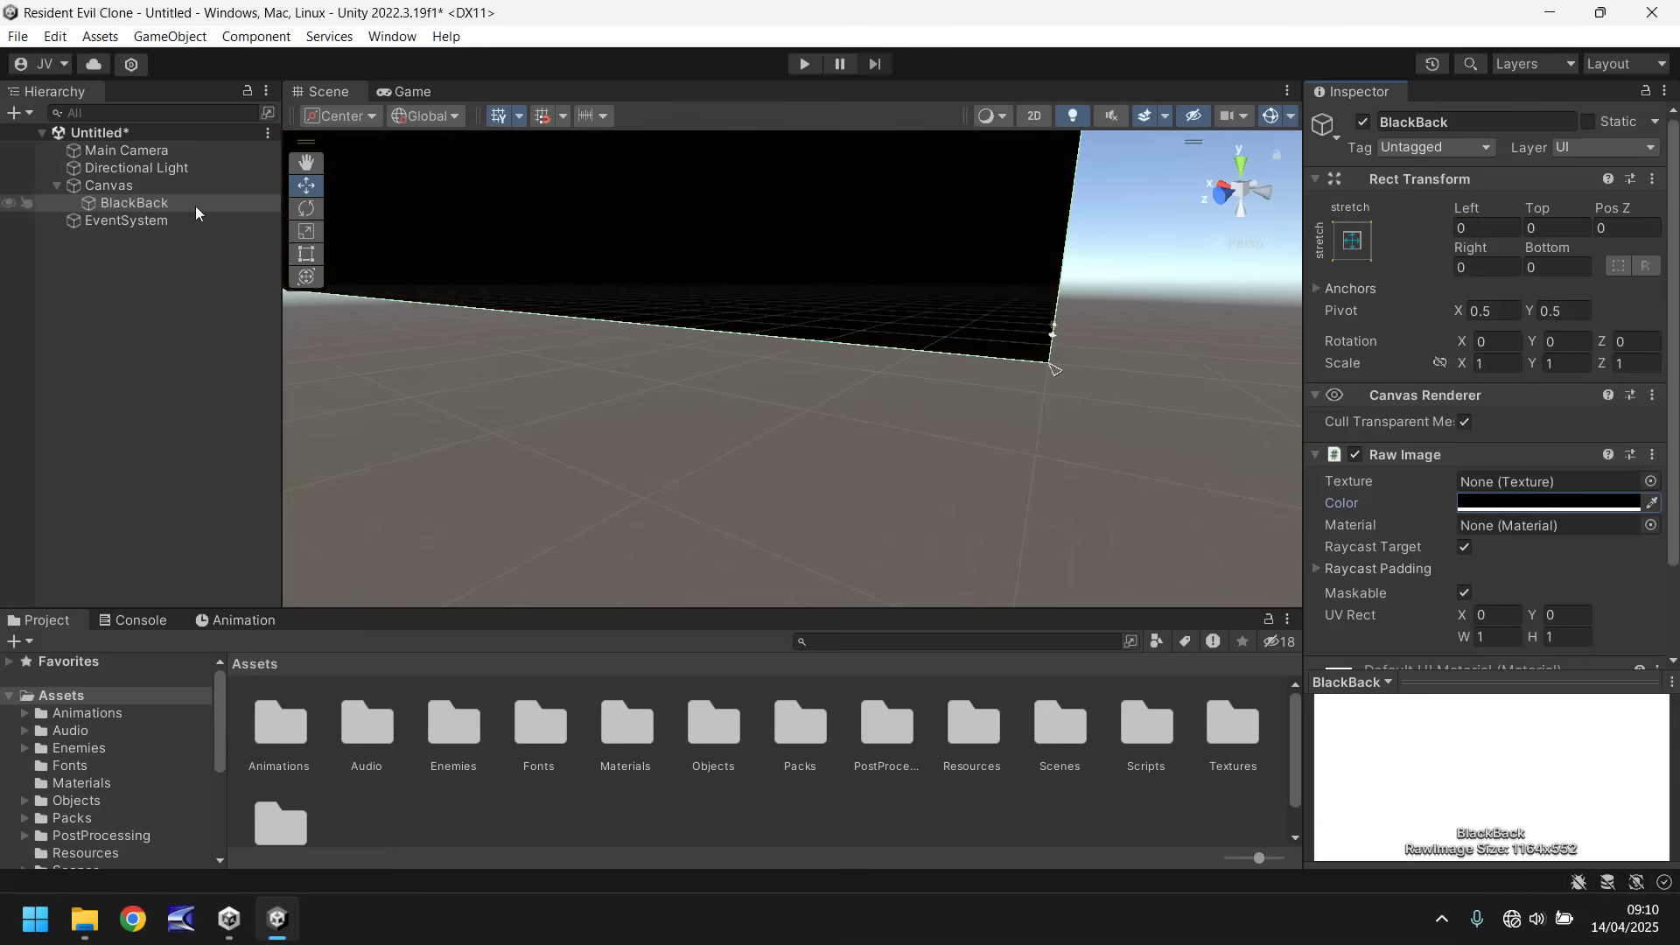
- Make the canvas scale with screen size, using a 1920 x 1080 reference resolution and a width/height match of 0.5
{"action": "left_click", "coordinate": [72, 185]}
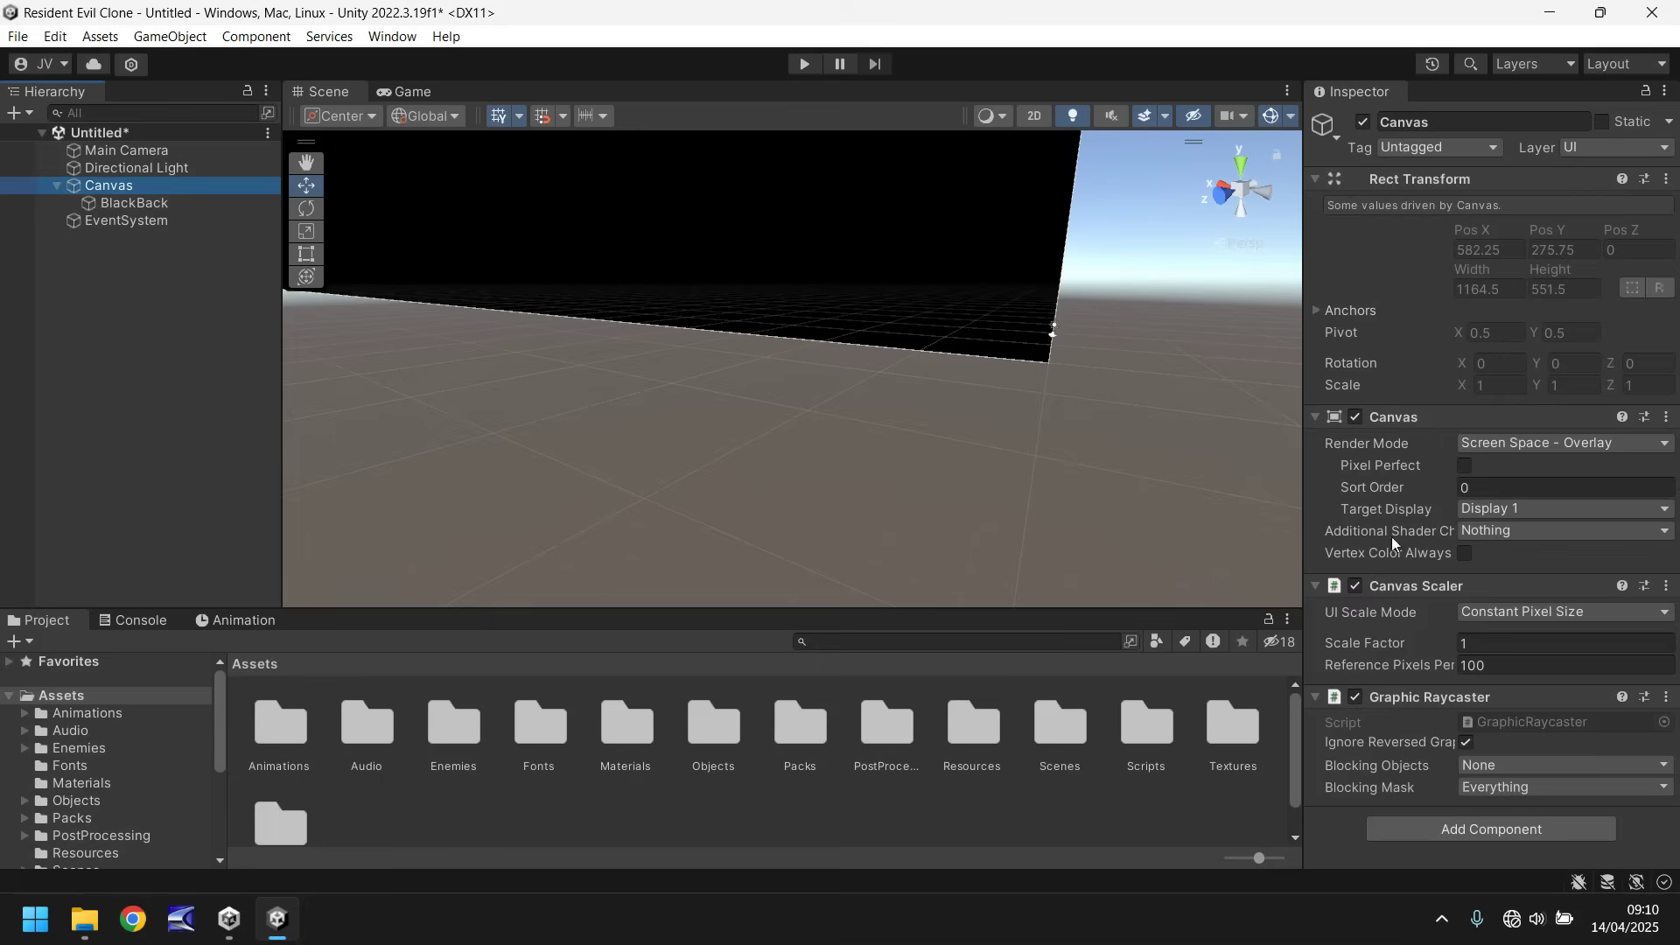
{"action": "left_click", "coordinate": [1540, 608]}
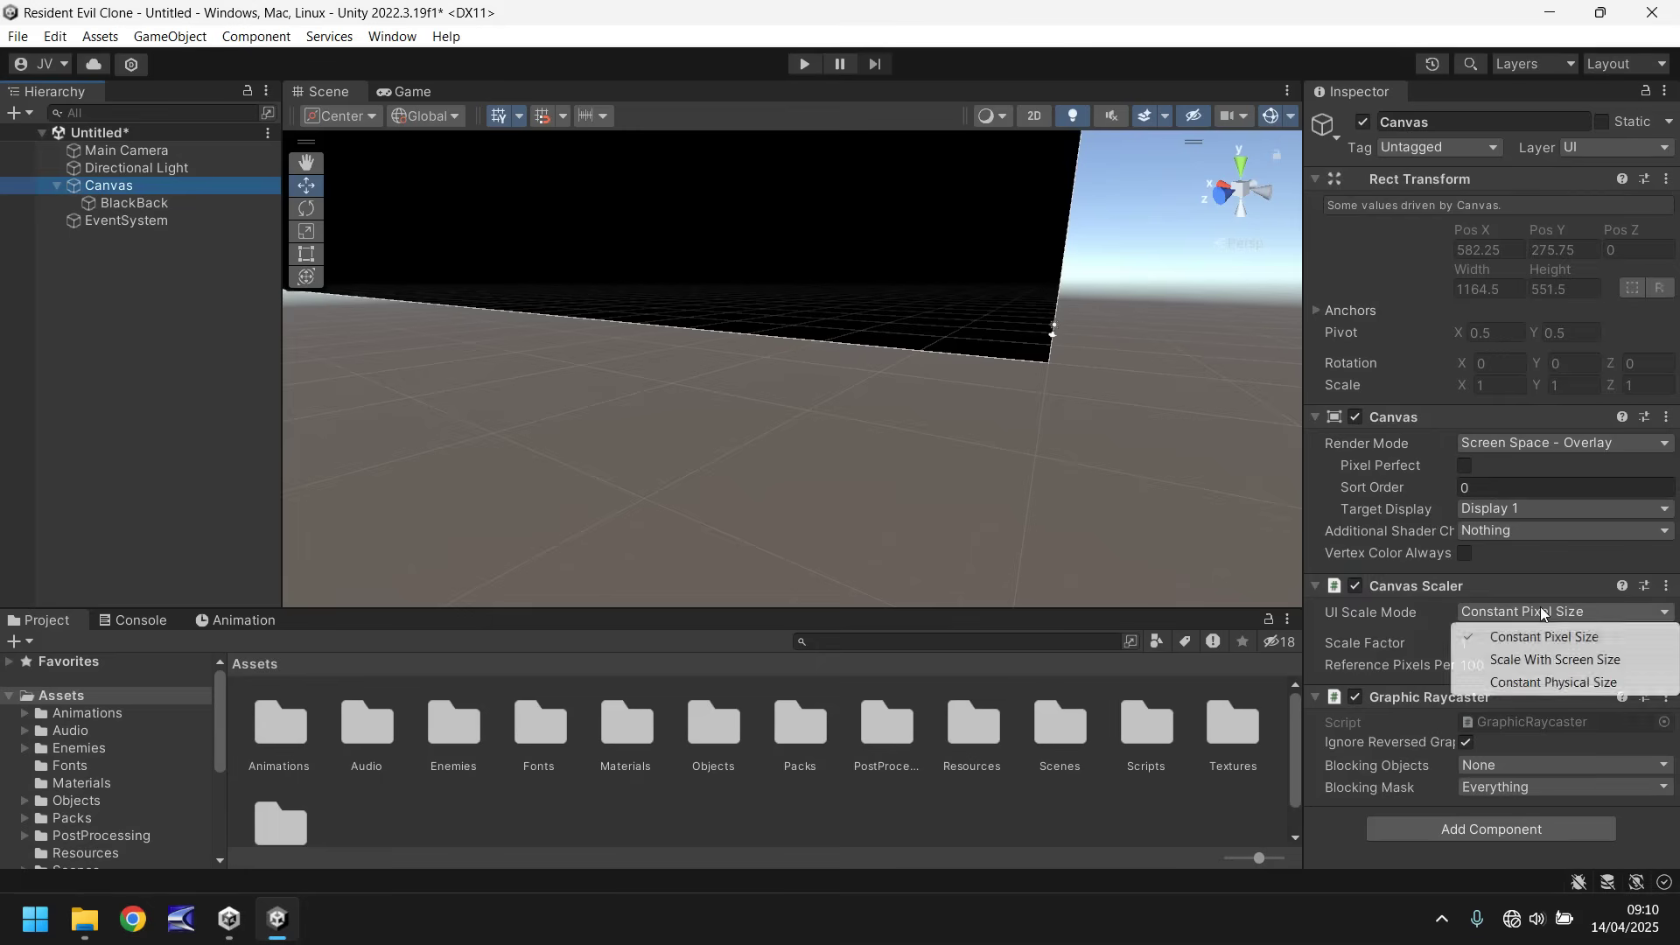
{"action": "left_click", "coordinate": [1533, 656]}
{"action": "left_click", "coordinate": [1488, 645]}
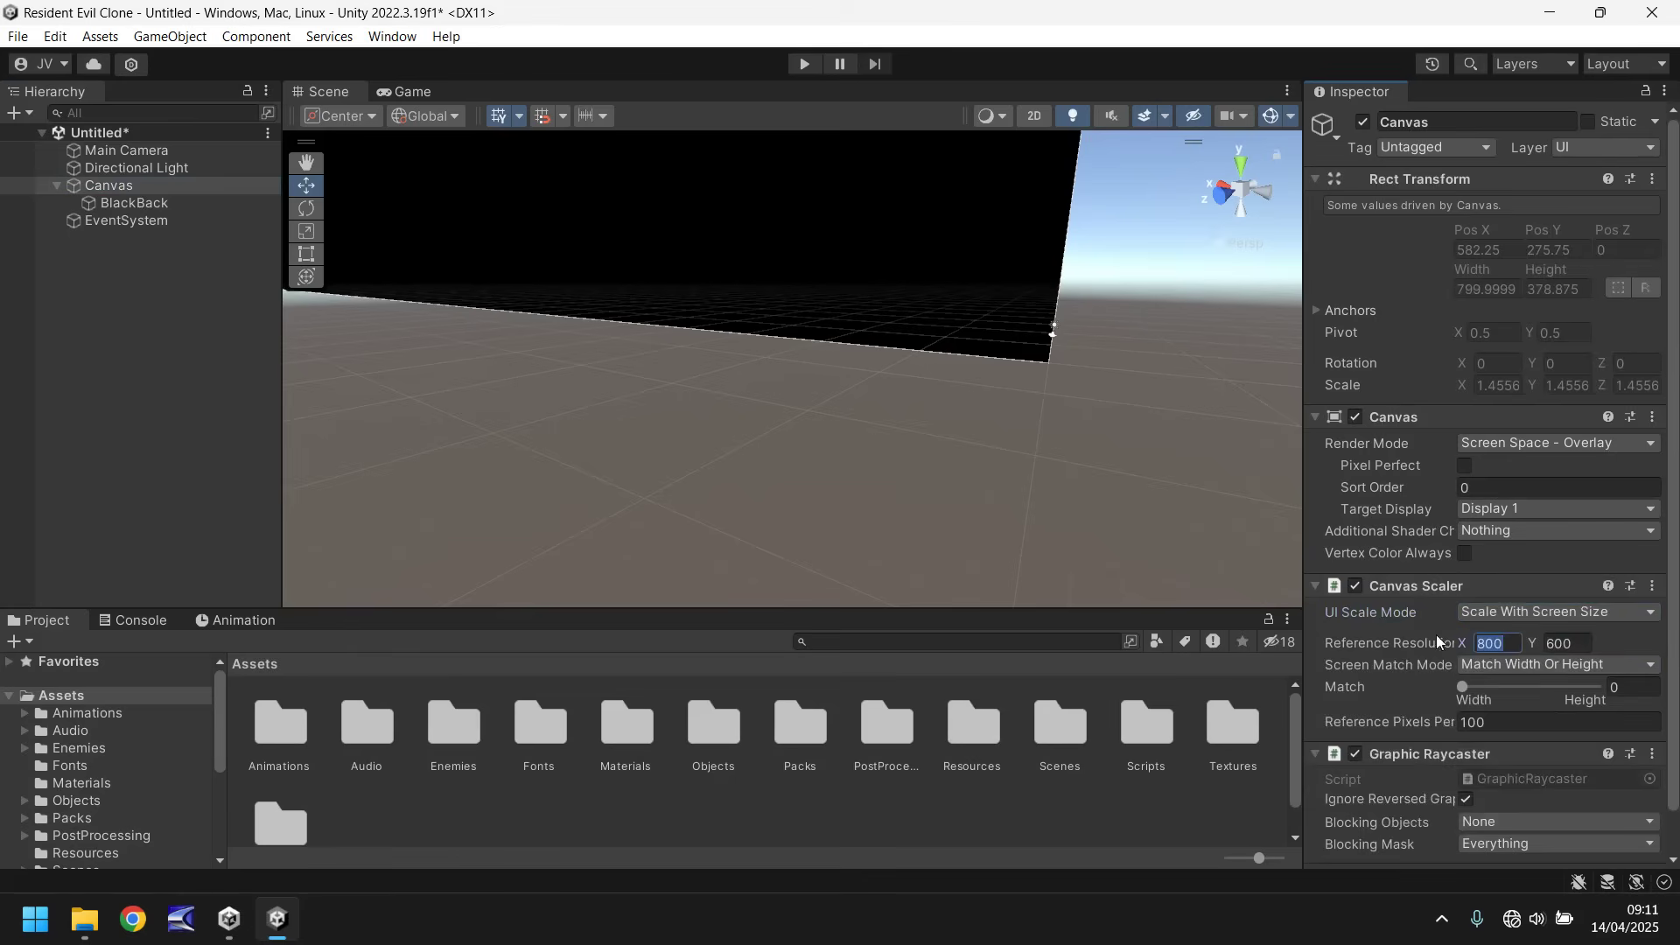
{"action": "type", "text": "1920"}
{"action": "key", "text": "Tab"}
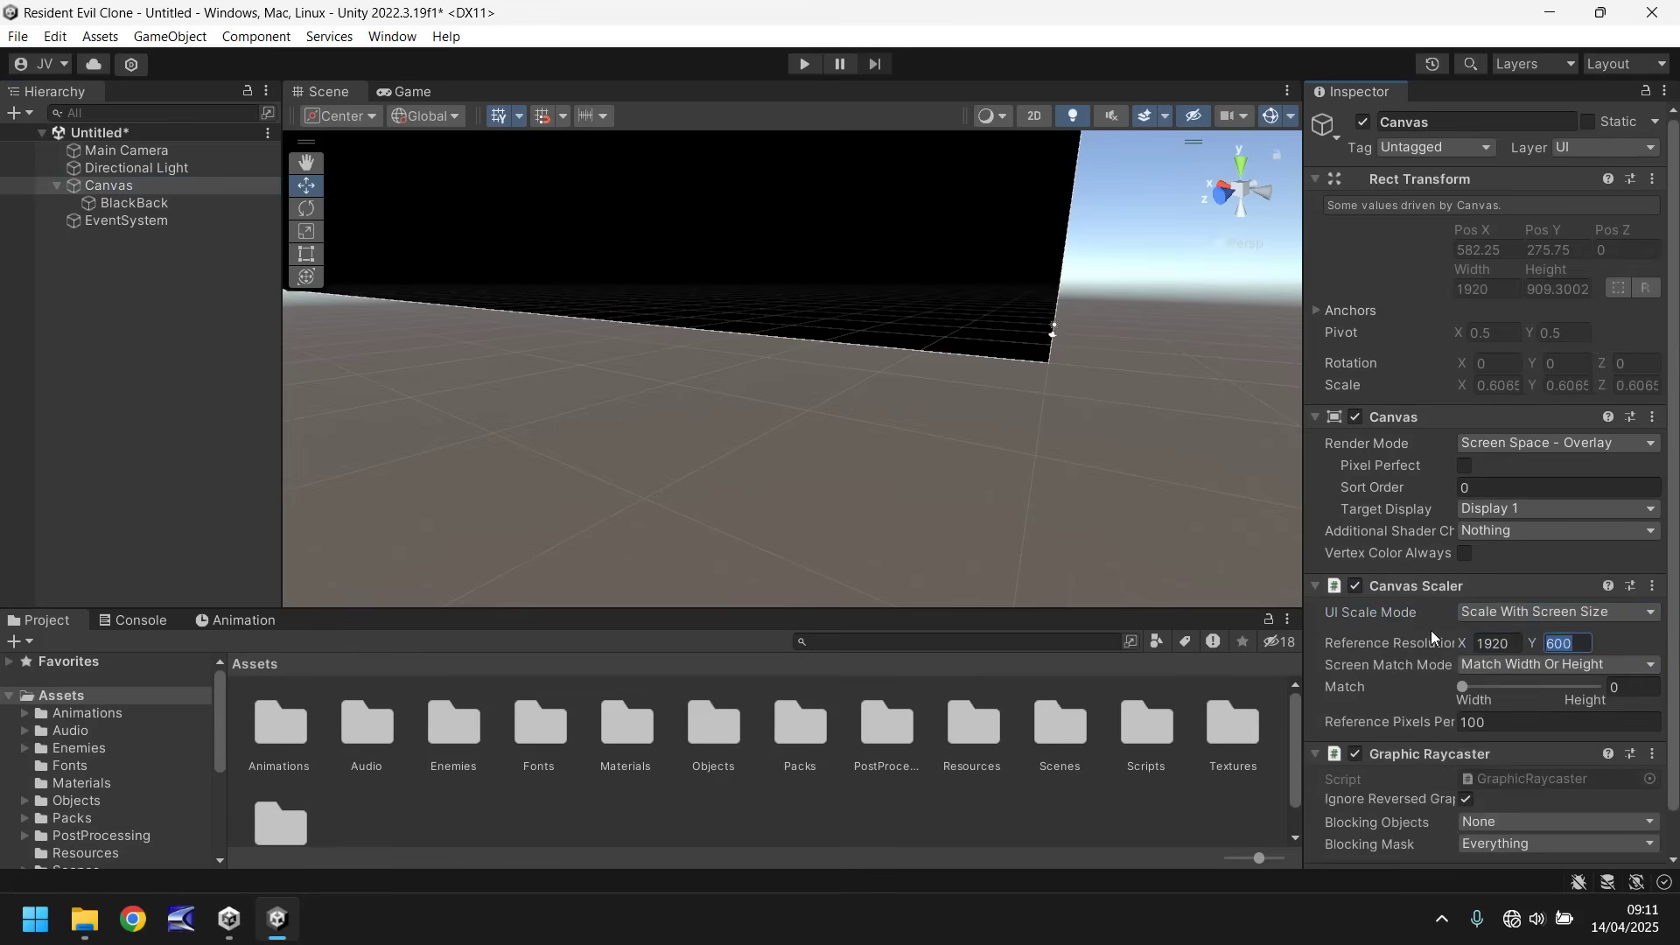
{"action": "type", "text": "1080"}
{"action": "left_click", "coordinate": [1636, 686]}
{"action": "type", "text": "0.5"}
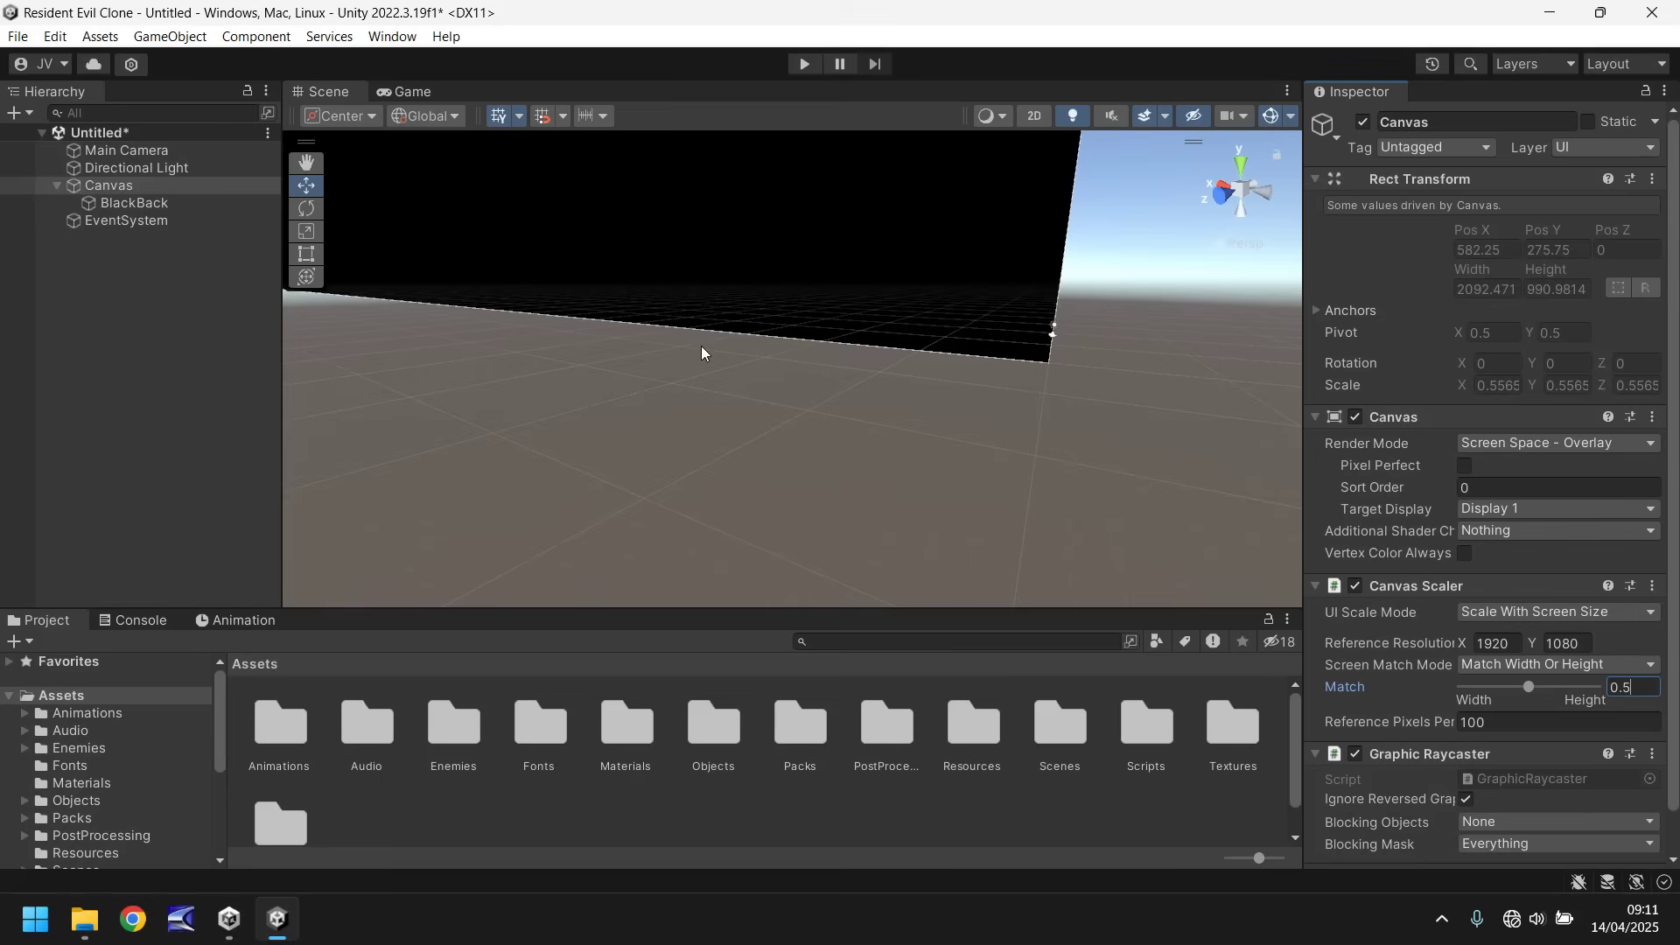
- Import the Logo image from the Tutorial 031 folder in File Explorer into the project's Textures folder and select it
{"action": "double_click", "coordinate": [108, 184]}
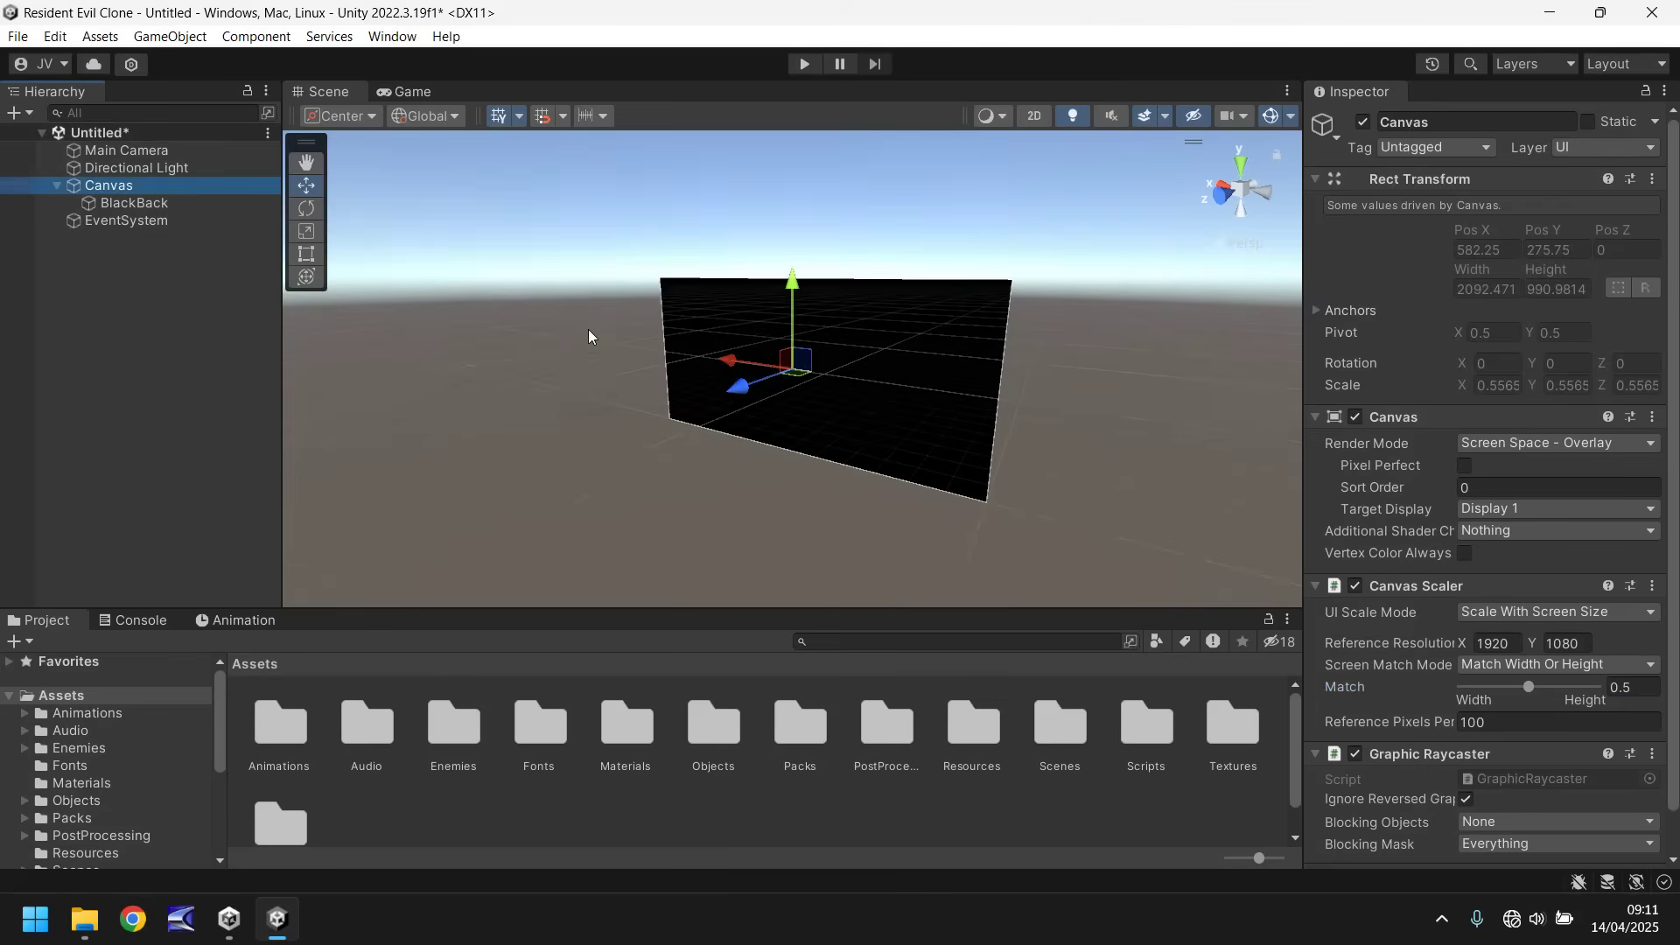
{"action": "scroll", "coordinate": [97, 752], "scroll_direction": "down", "scroll_amount": 5}
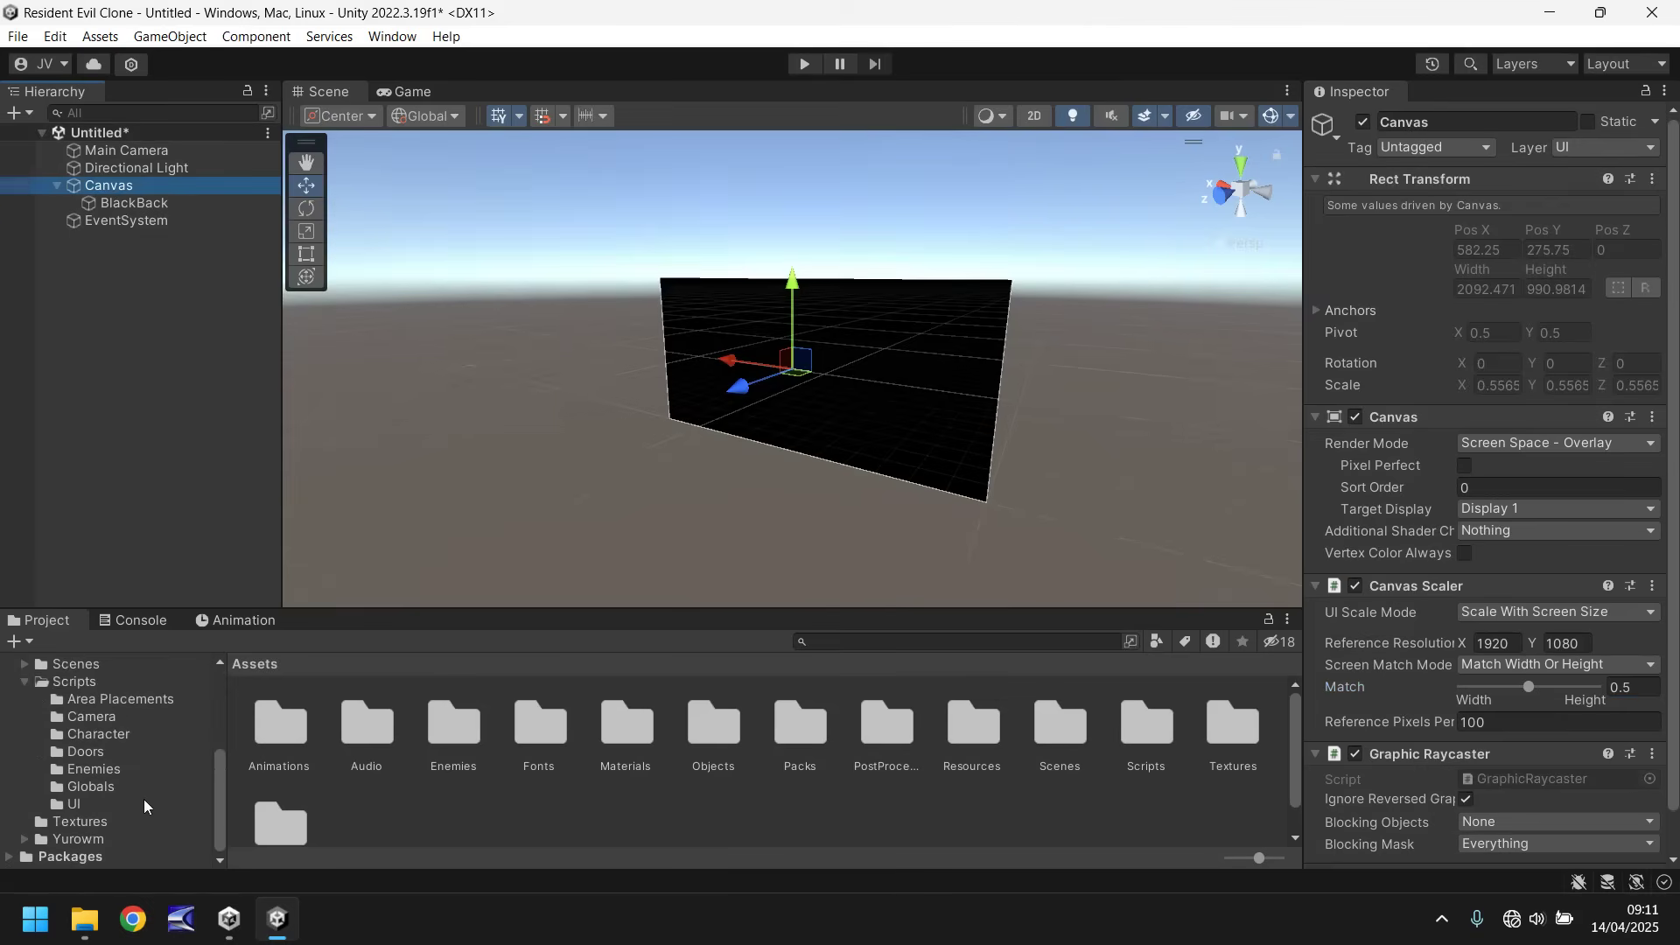
{"action": "left_click", "coordinate": [83, 822]}
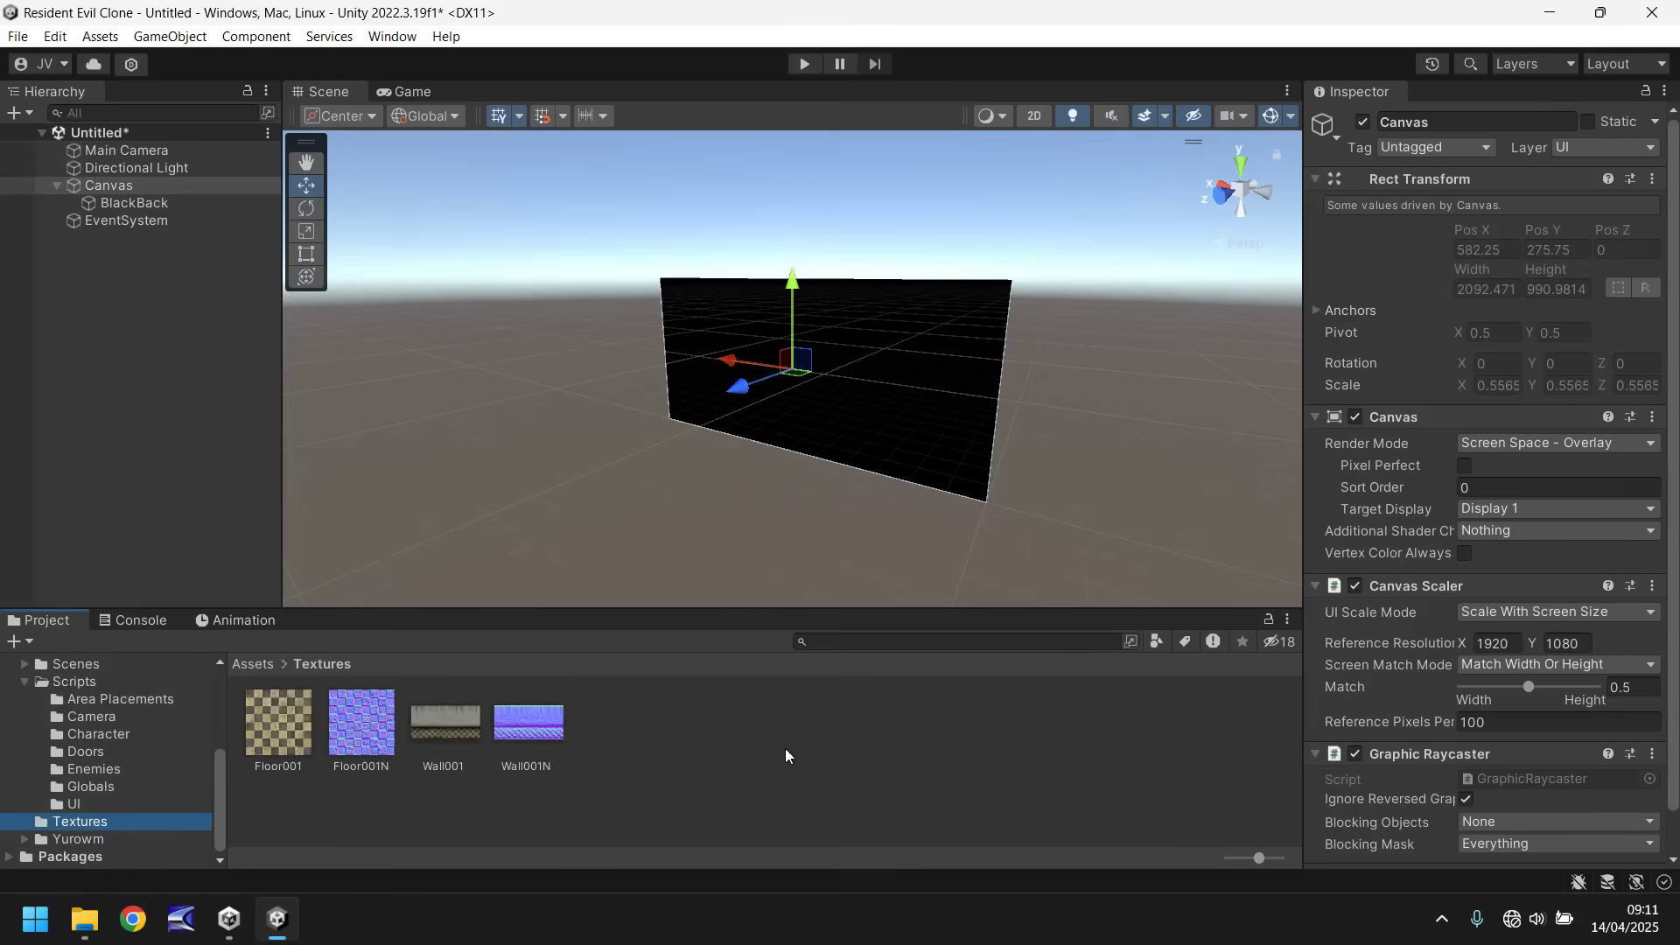
{"action": "left_click", "coordinate": [88, 915]}
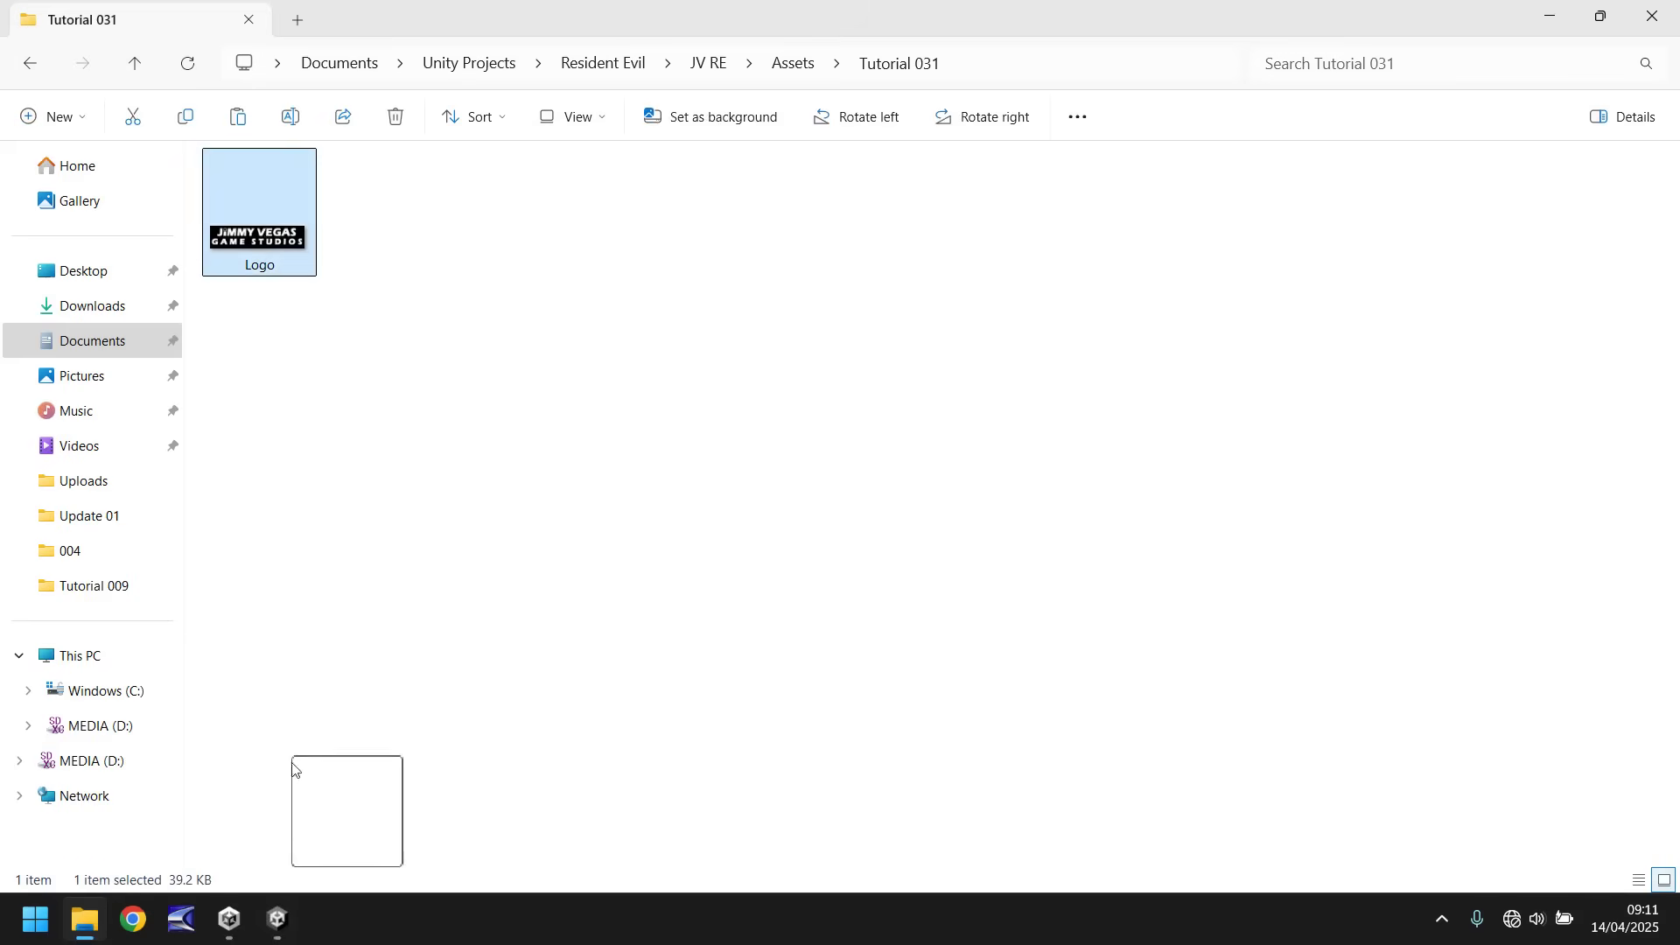
{"action": "left_click", "coordinate": [277, 919]}
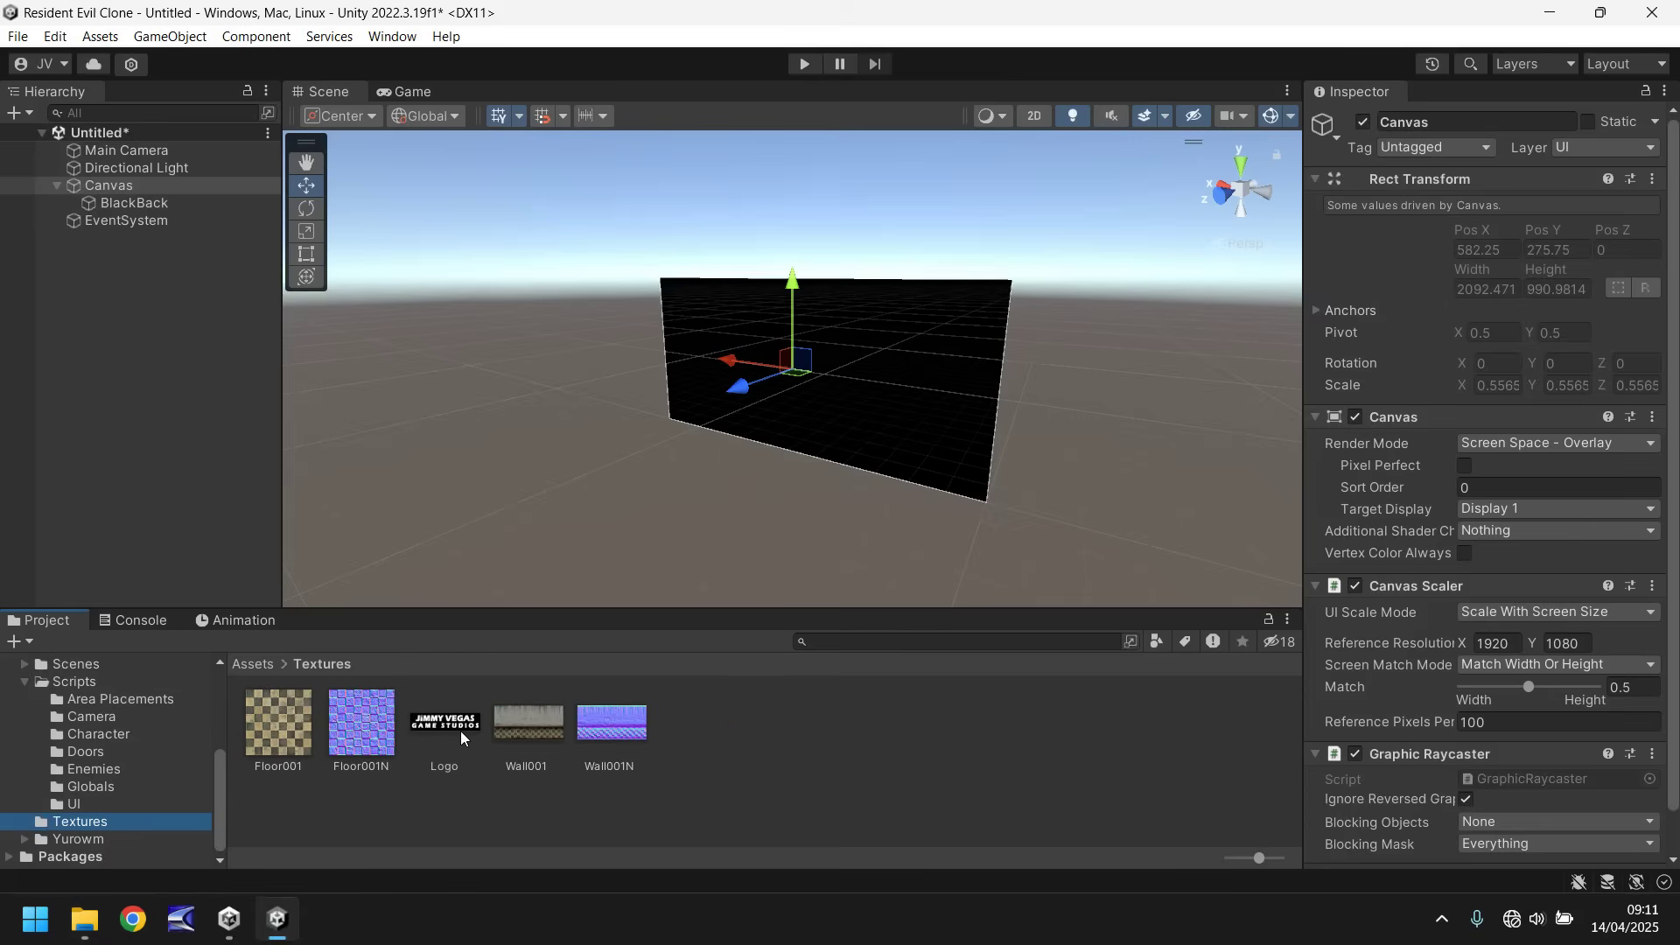
{"action": "left_click", "coordinate": [443, 728]}
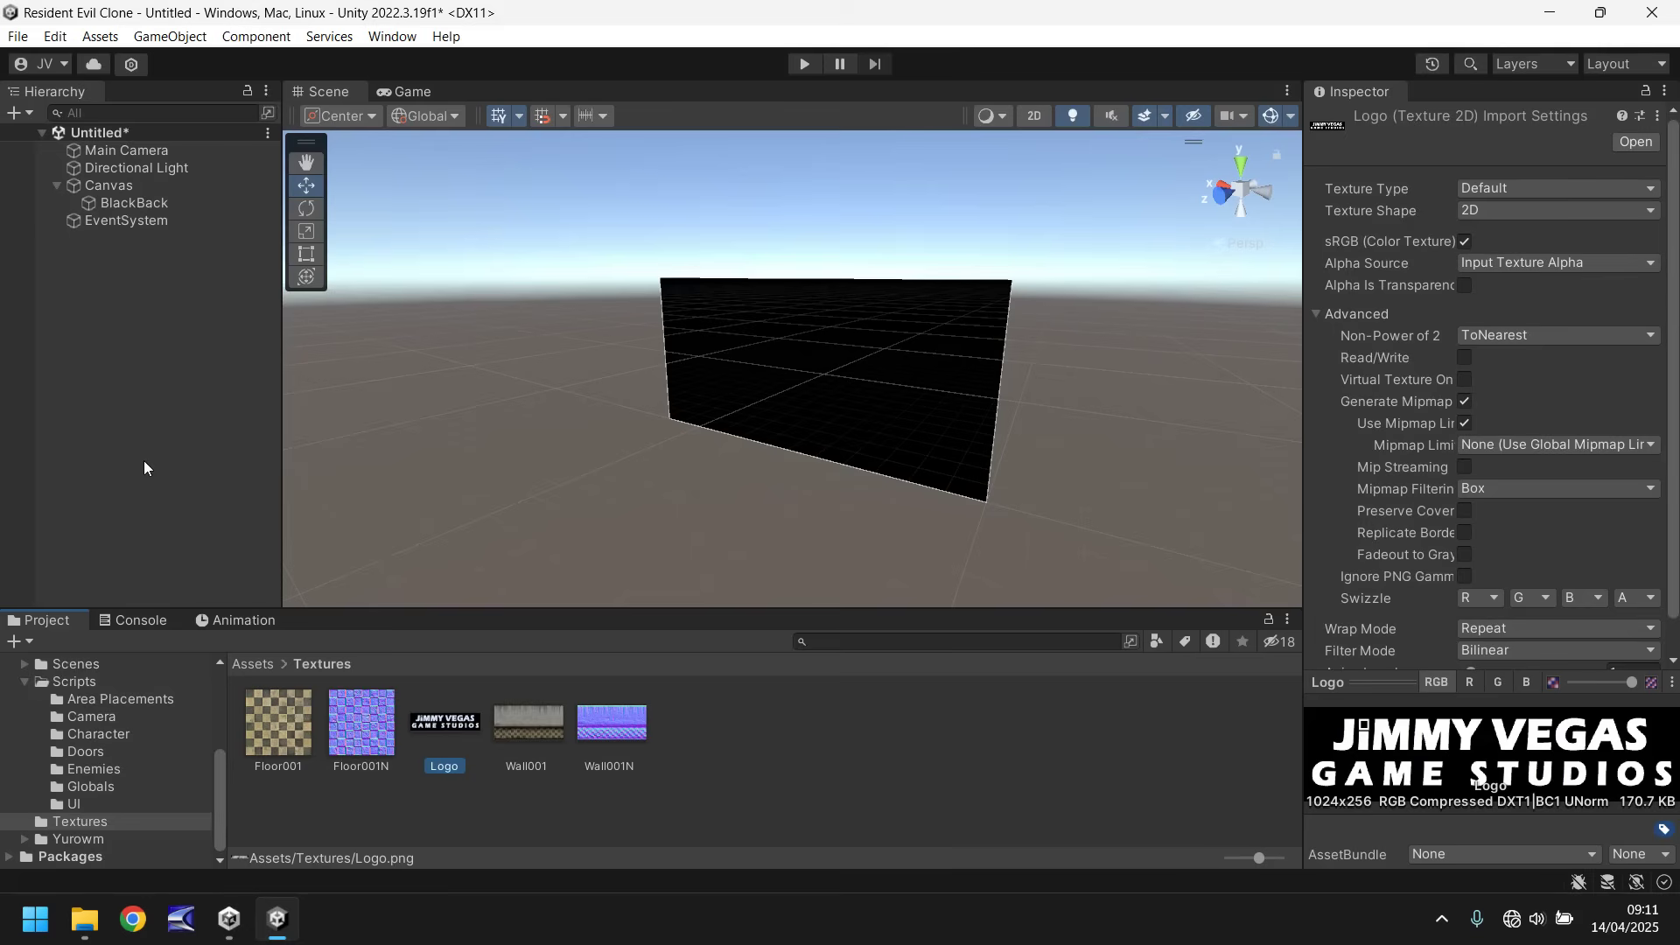
- Add a second raw image to the canvas, name it JVLogo and assign the Logo texture to it
{"action": "scroll", "coordinate": [133, 700], "scroll_direction": "up", "scroll_amount": 5}
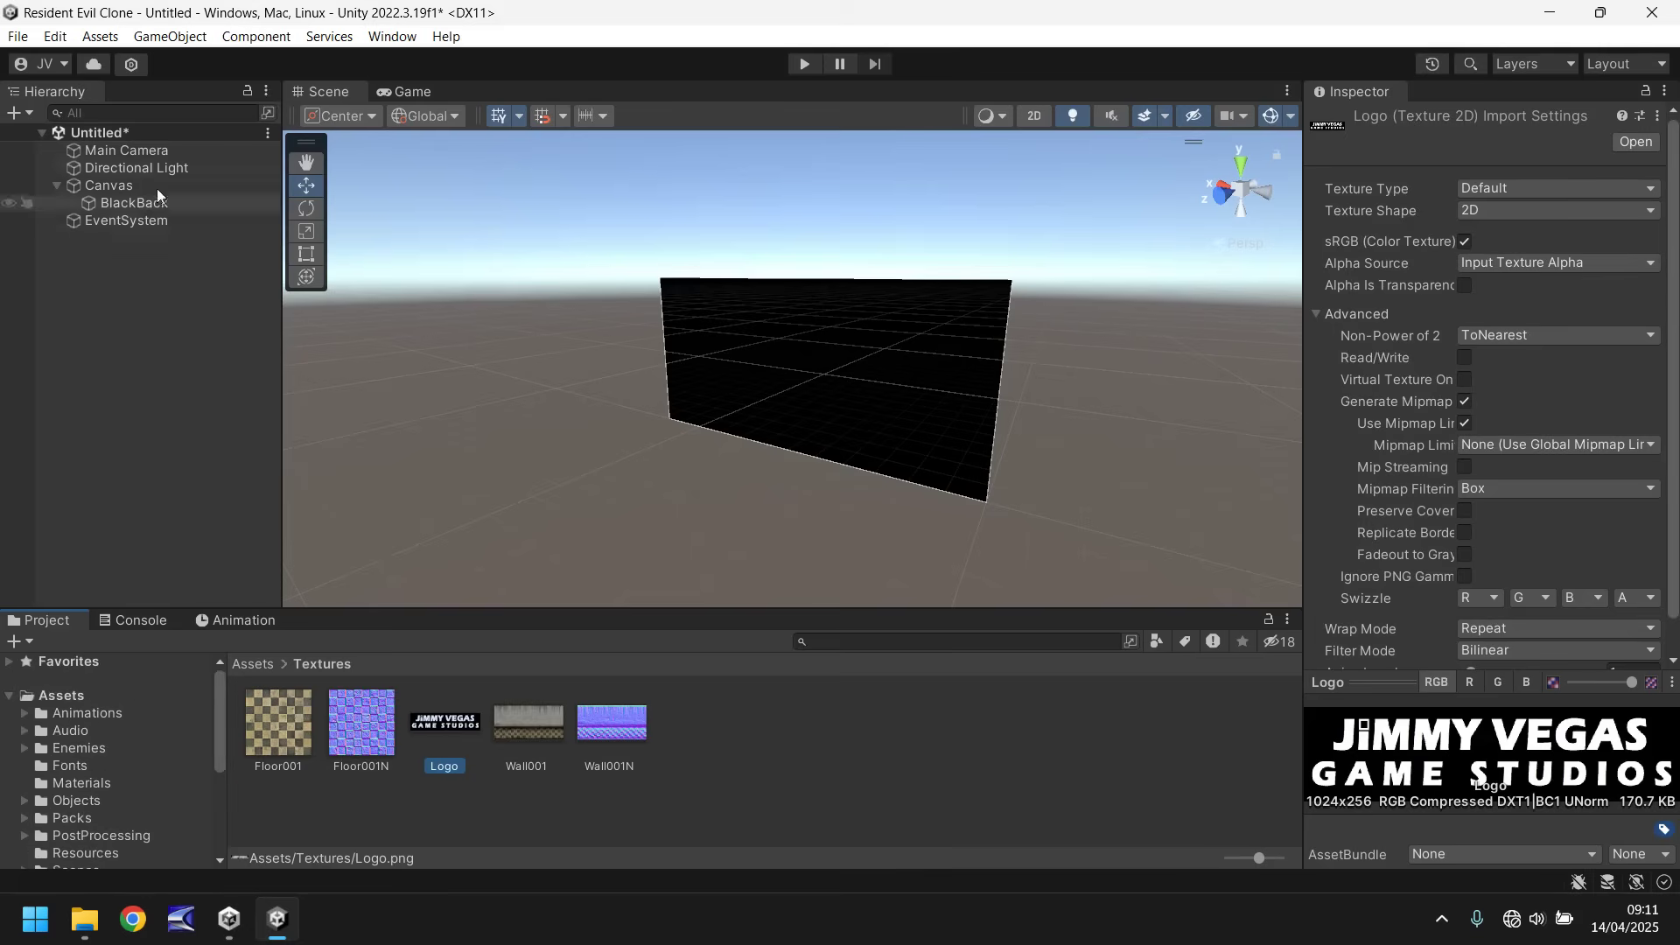
{"action": "left_click", "coordinate": [170, 36]}
{"action": "mouse_move", "coordinate": [195, 278]}
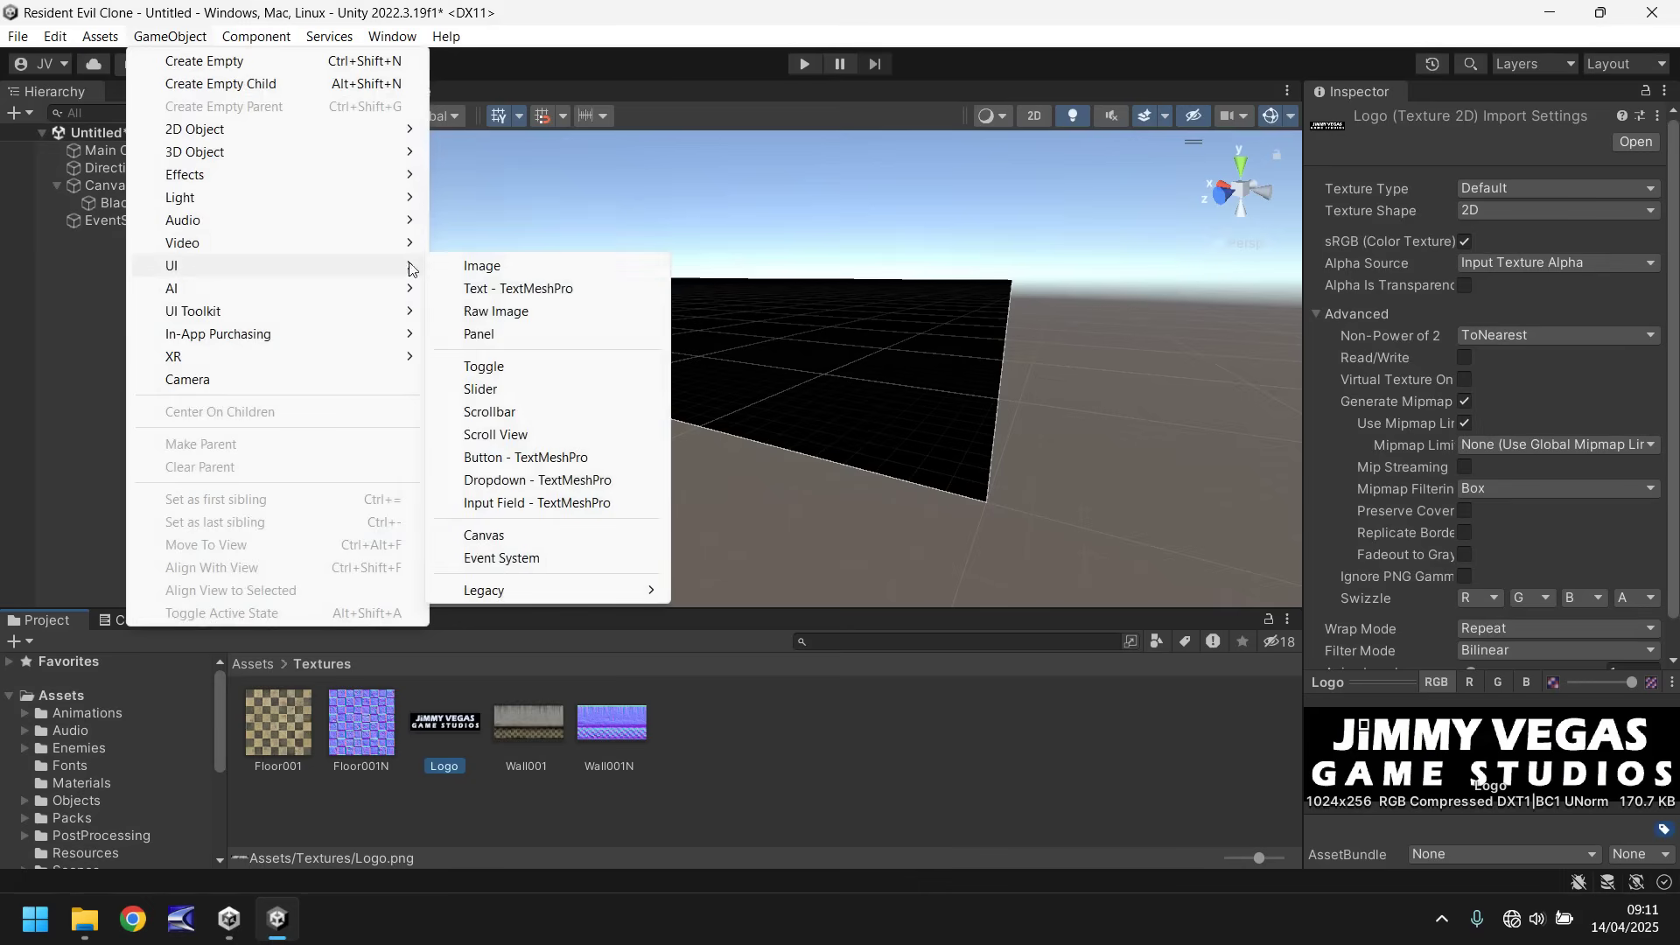
{"action": "left_click", "coordinate": [518, 312]}
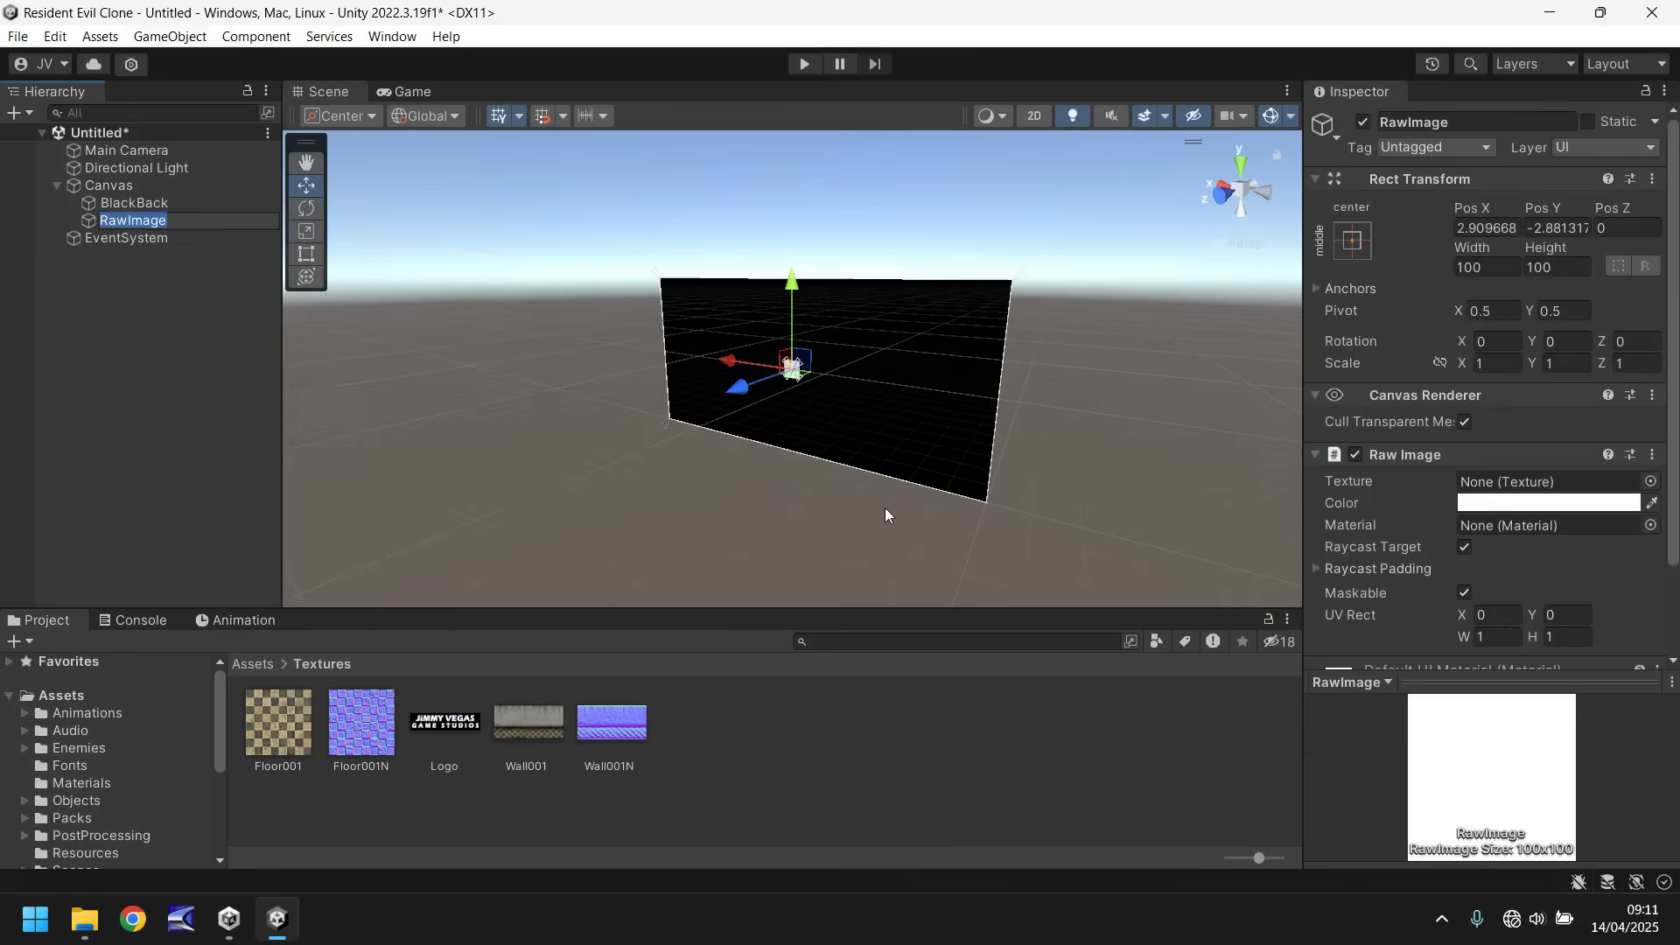
{"action": "type", "text": "JVLogo"}
{"action": "key", "text": "Return"}
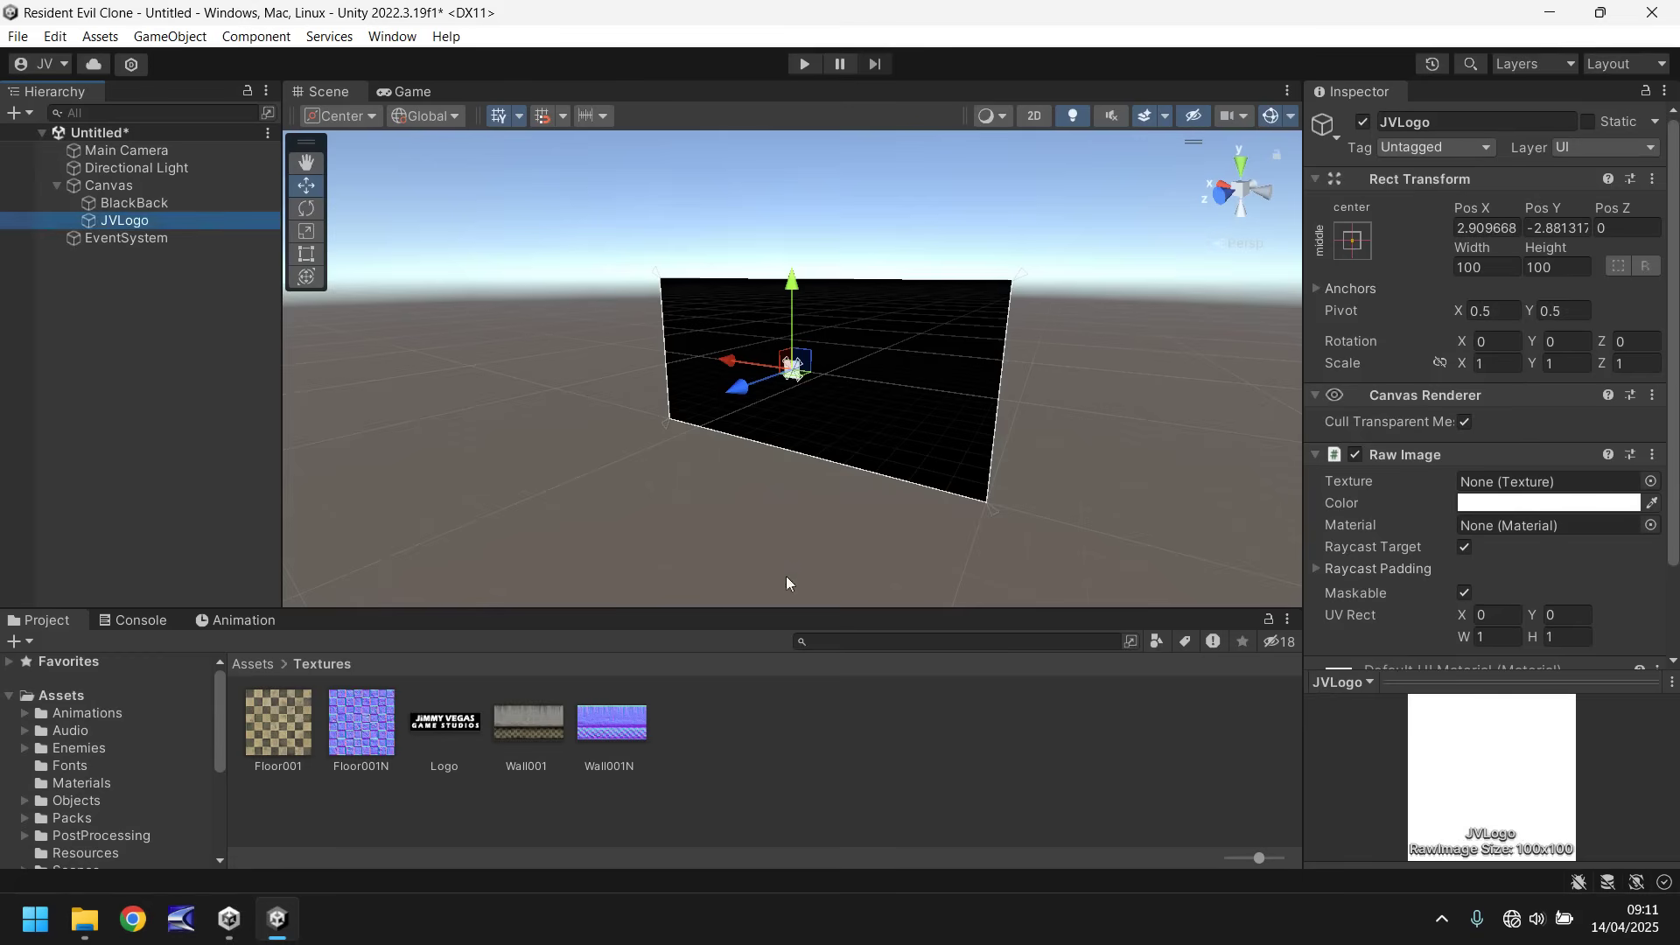
{"action": "left_click_drag", "start_coordinate": [434, 721], "coordinate": [1510, 487]}
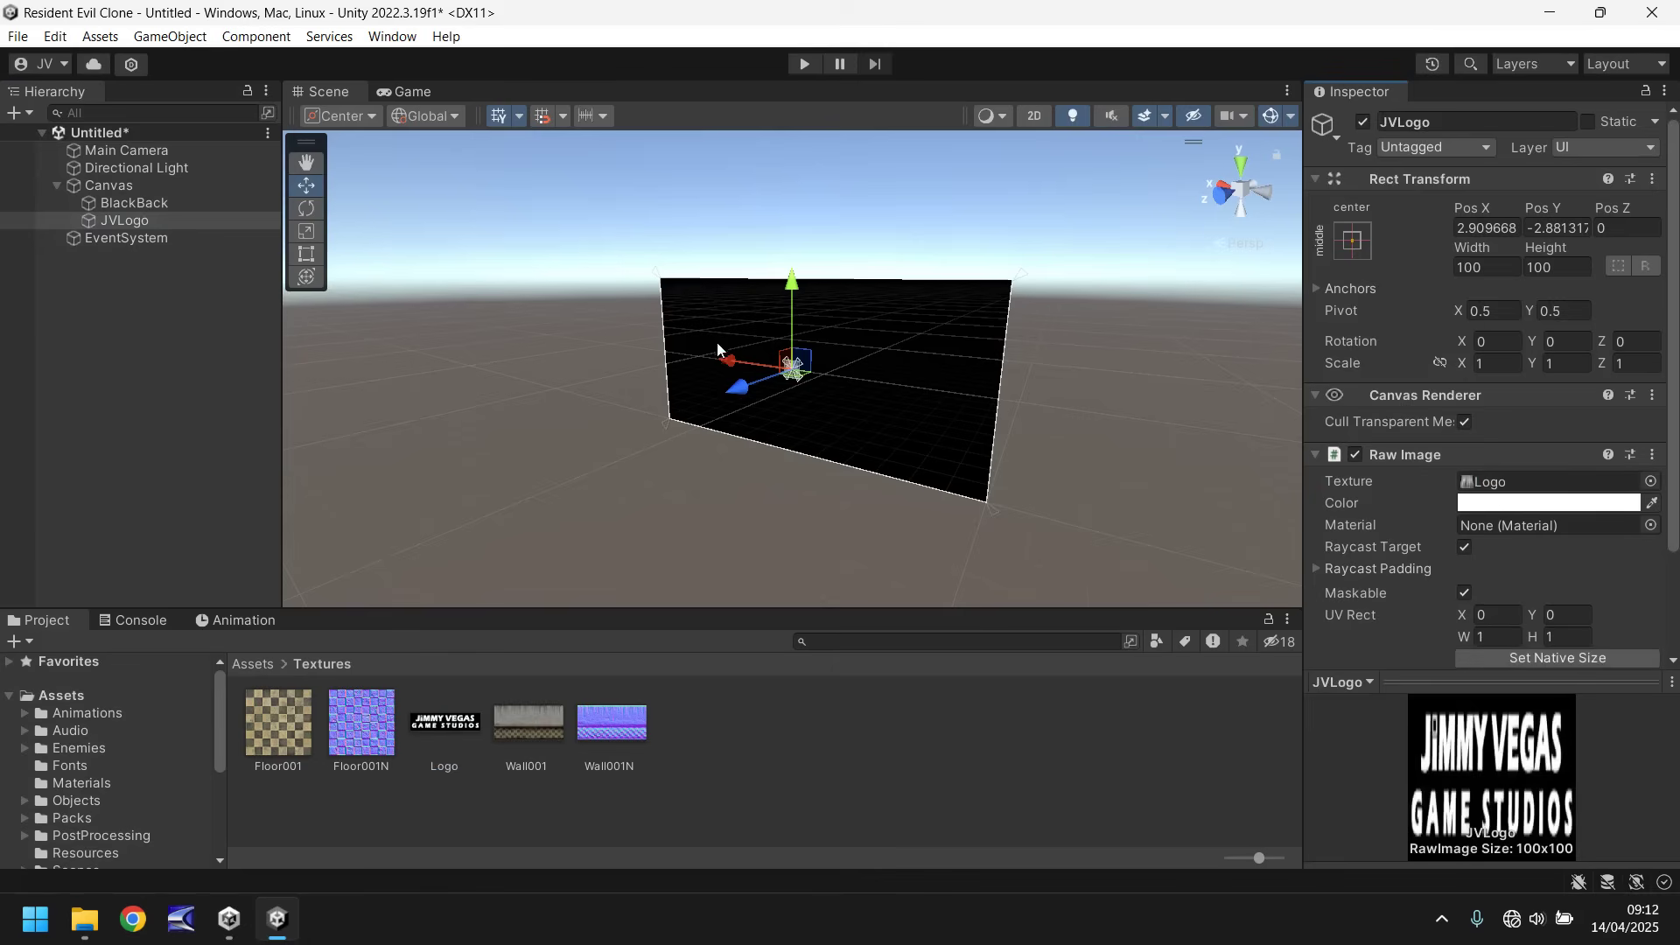
- Resize the JVLogo raw image with the Rect tool to a wide shape of about 533 x 155
{"action": "scroll", "coordinate": [758, 349], "scroll_direction": "up", "scroll_amount": 3}
{"action": "scroll", "coordinate": [759, 327], "scroll_direction": "up", "scroll_amount": 5}
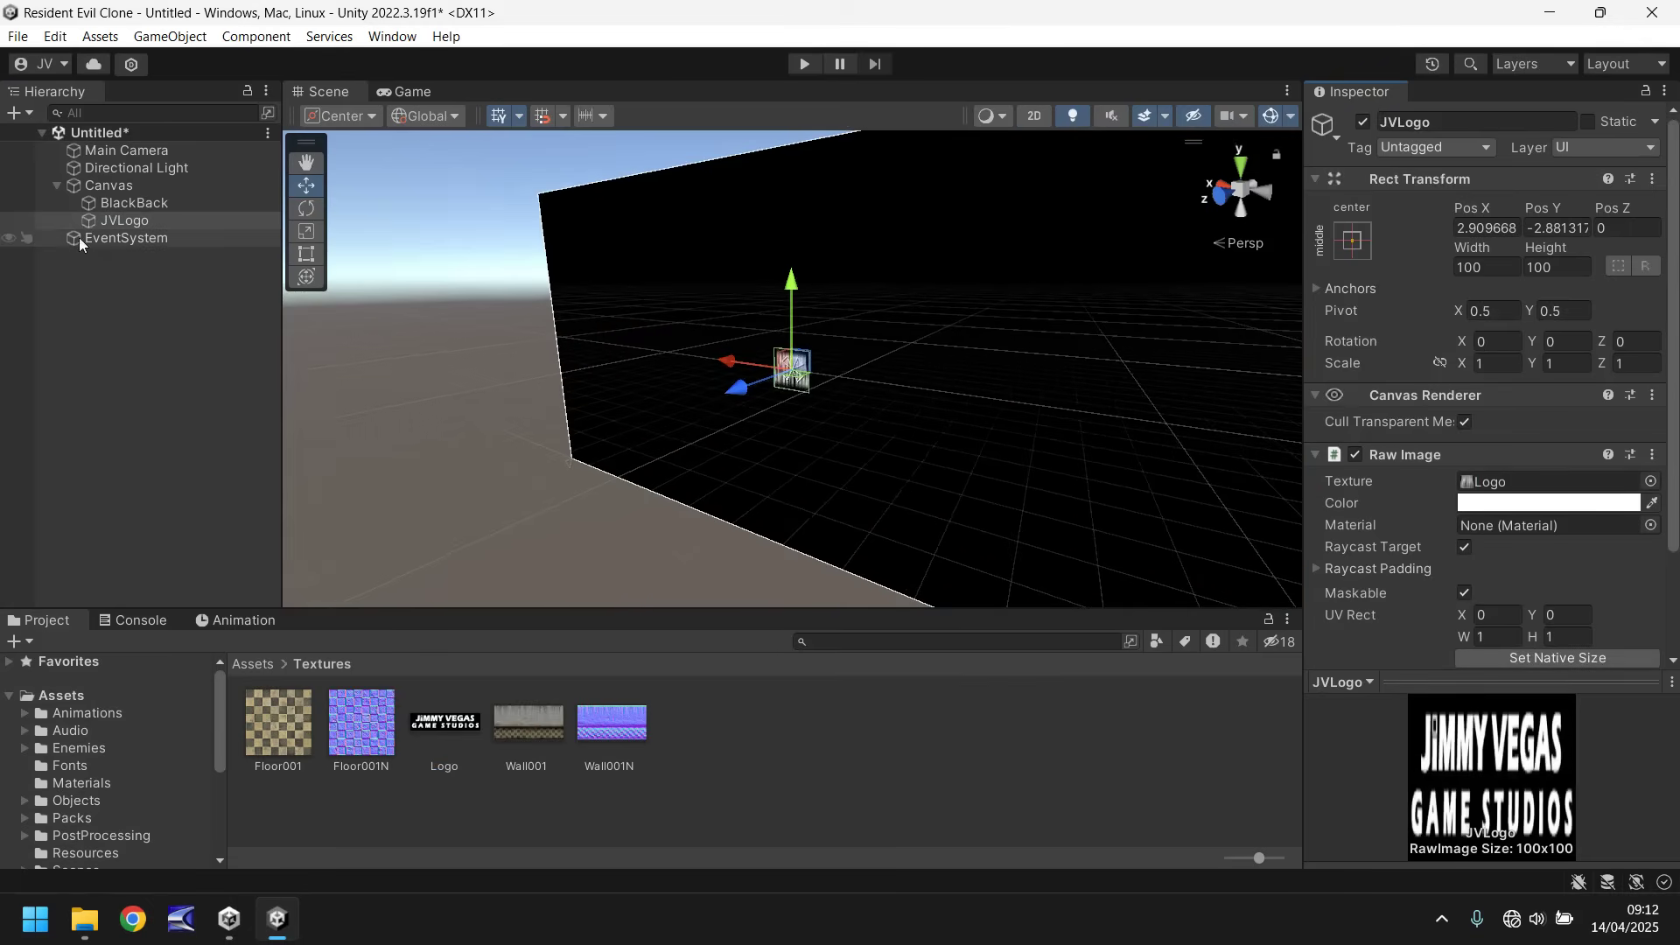
{"action": "left_click", "coordinate": [306, 254]}
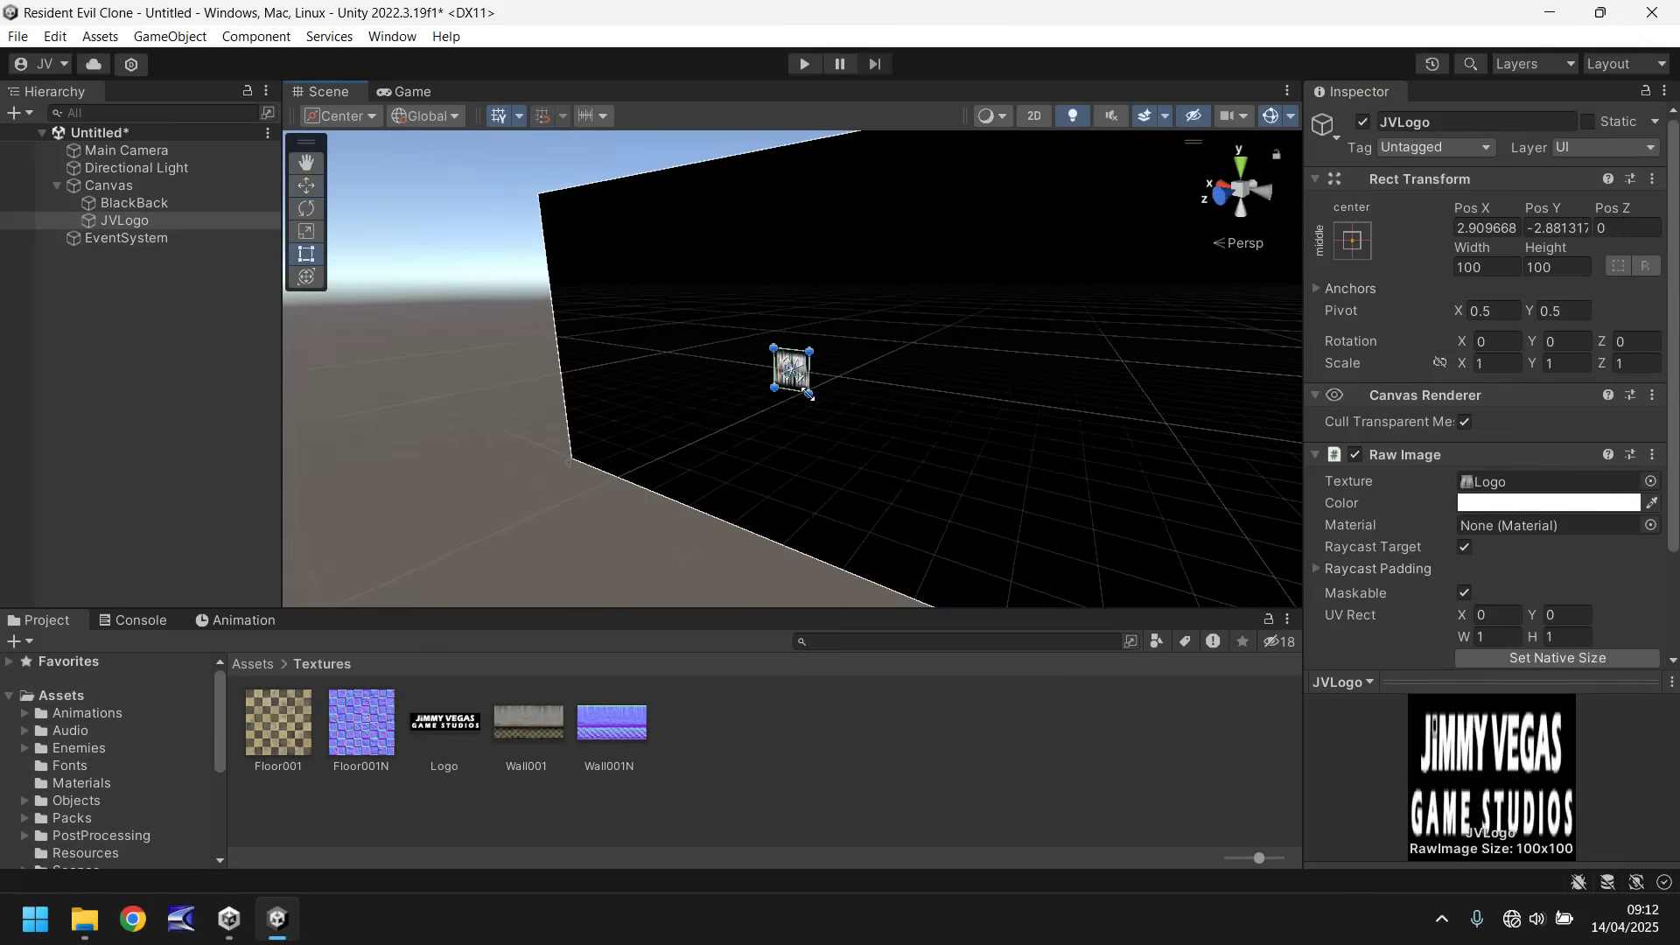
{"action": "left_click_drag", "start_coordinate": [808, 394], "coordinate": [1009, 456]}
{"action": "right_click_drag", "start_coordinate": [1059, 303], "coordinate": [748, 329]}
{"action": "key", "text": "f"}
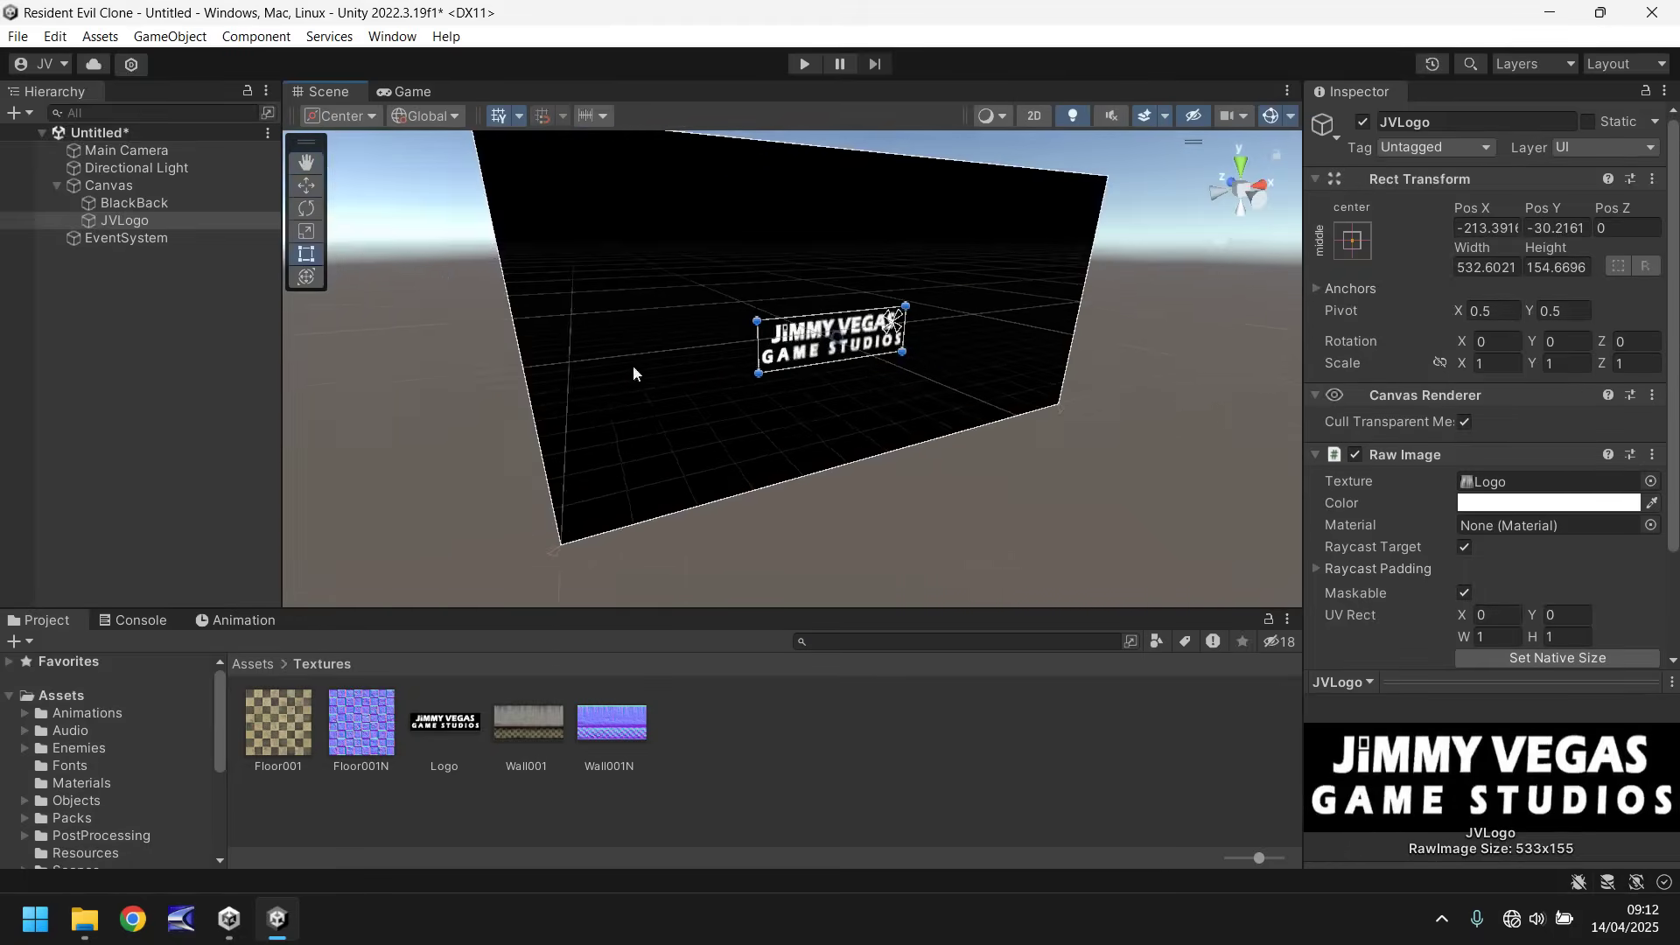
- Move the JVLogo image to the centre of the canvas and check its placement in the Game view
{"action": "middle_click_drag", "start_coordinate": [735, 371], "coordinate": [870, 402]}
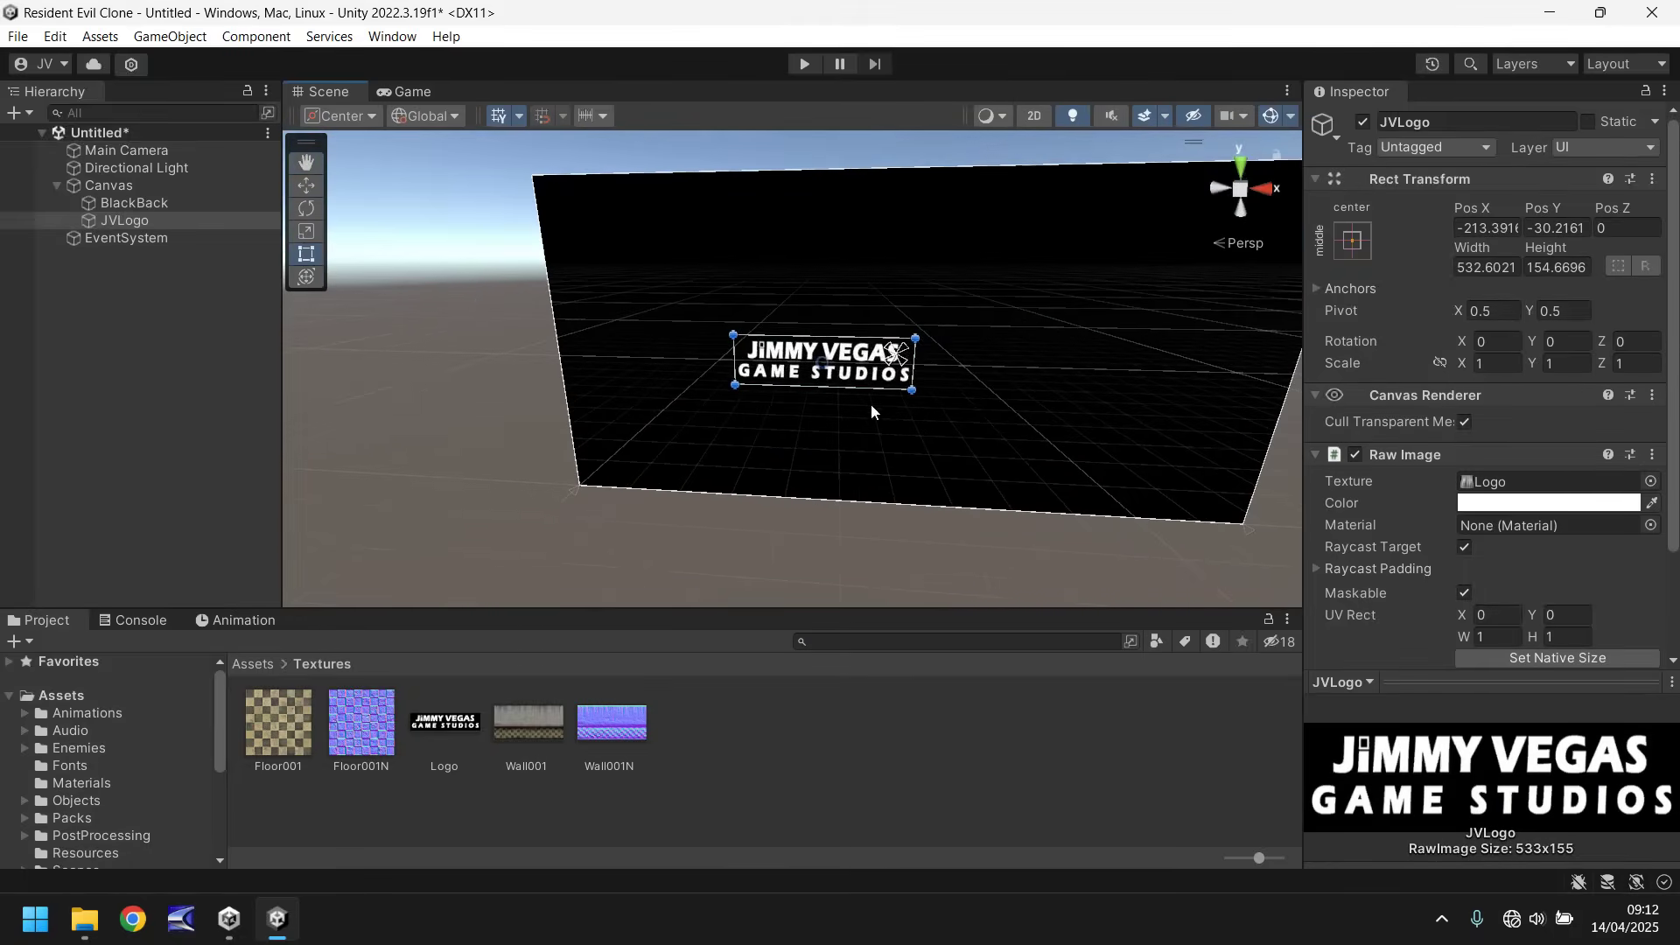
{"action": "left_click_drag", "start_coordinate": [856, 376], "coordinate": [935, 360]}
{"action": "left_click", "coordinate": [413, 93]}
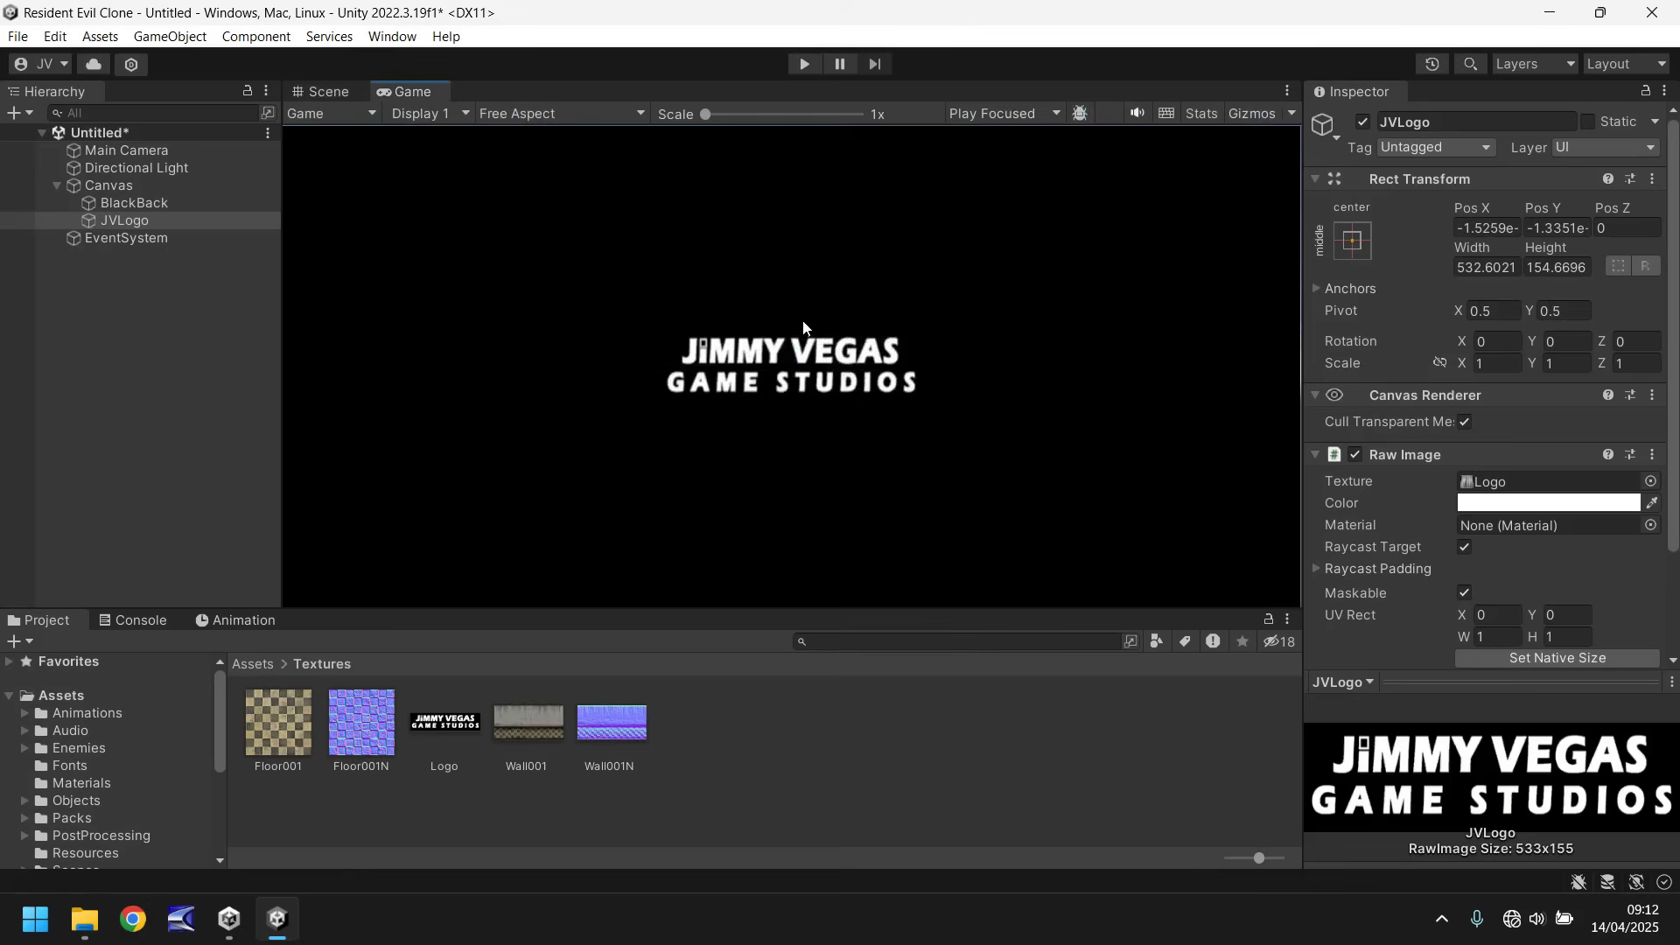
{"action": "left_click", "coordinate": [319, 92]}
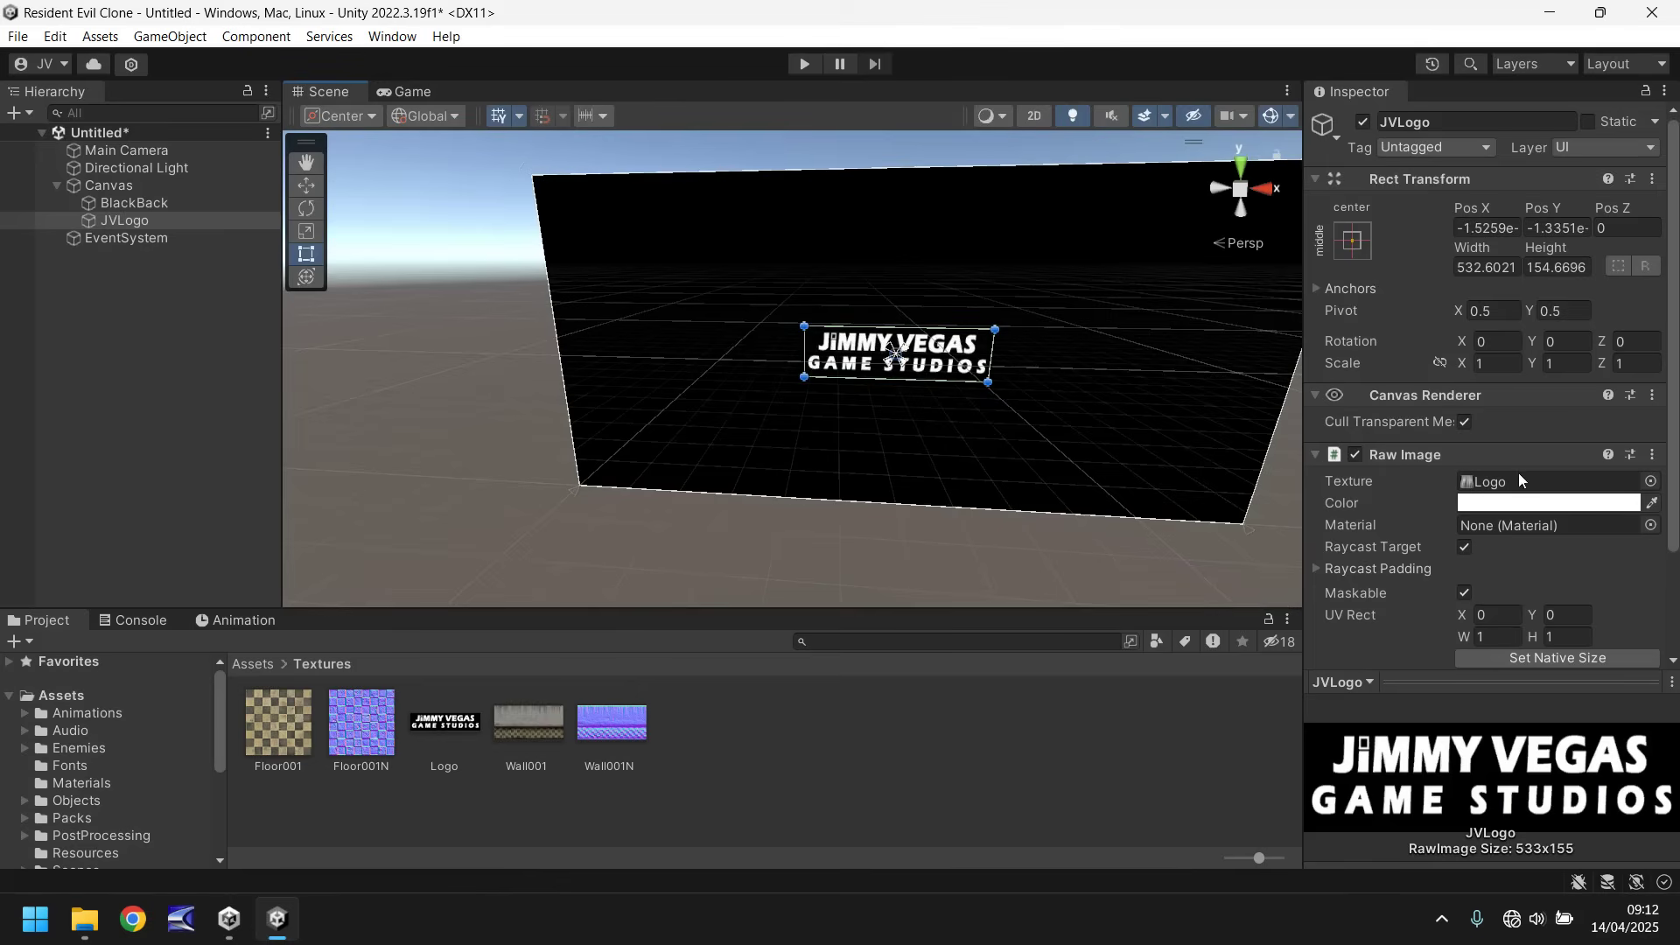
- Make the JVLogo raw image fully transparent by setting its color's alpha to 0
{"action": "left_click", "coordinate": [1531, 504]}
{"action": "left_click_drag", "start_coordinate": [1501, 791], "coordinate": [1417, 797]}
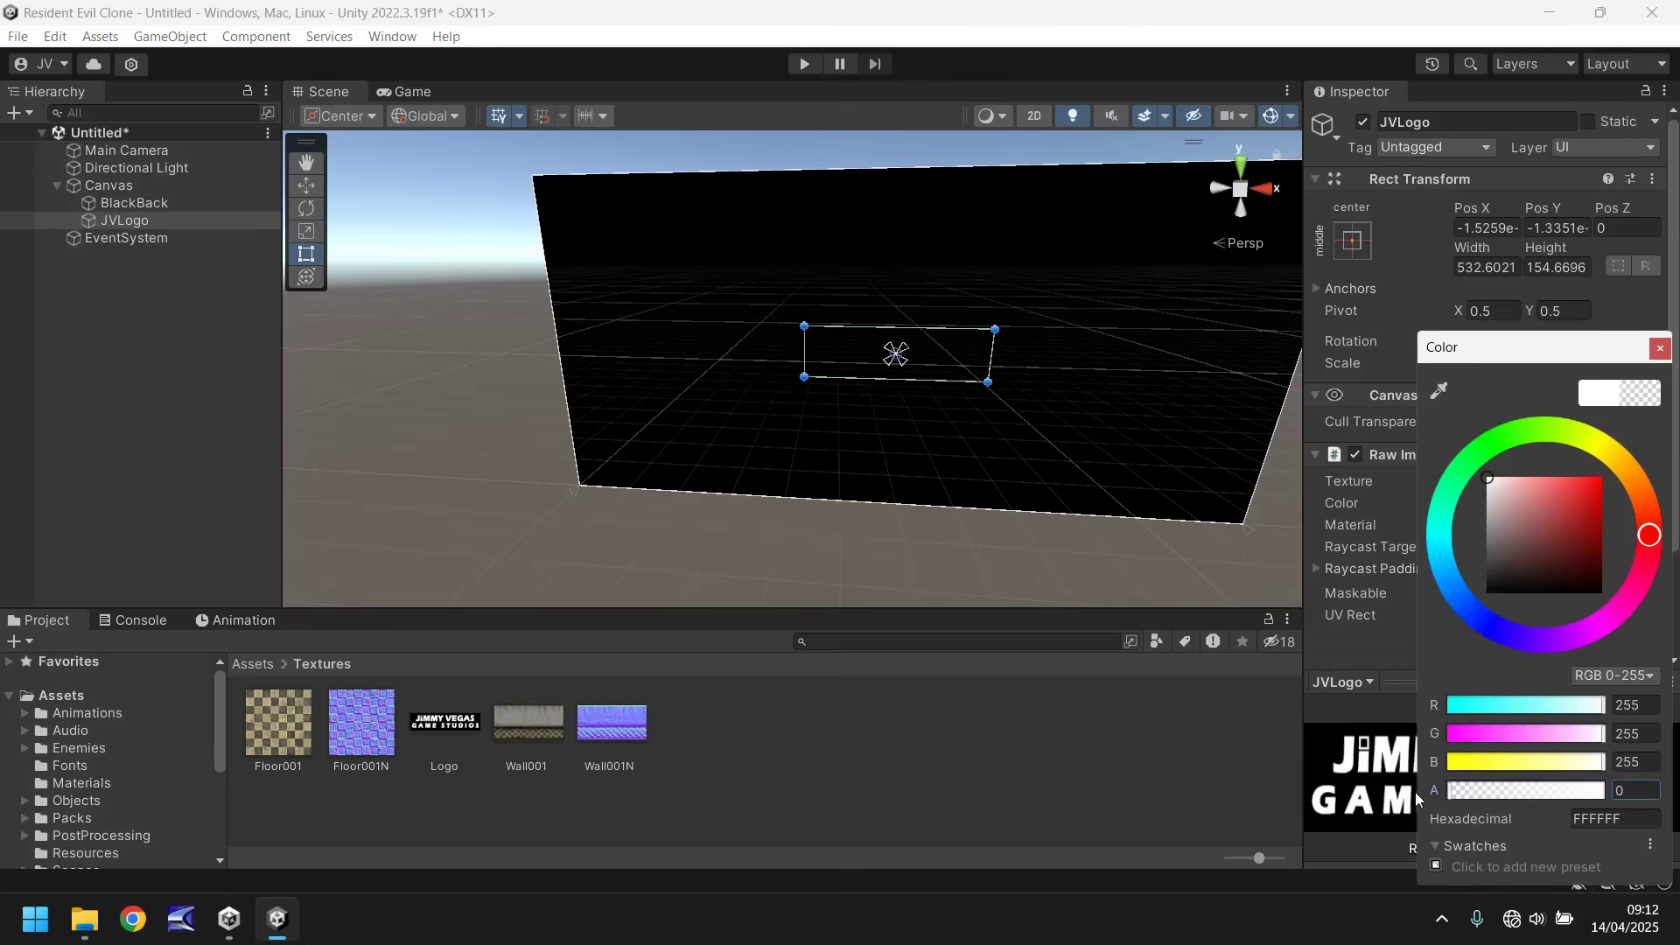
{"action": "left_click", "coordinate": [1659, 348]}
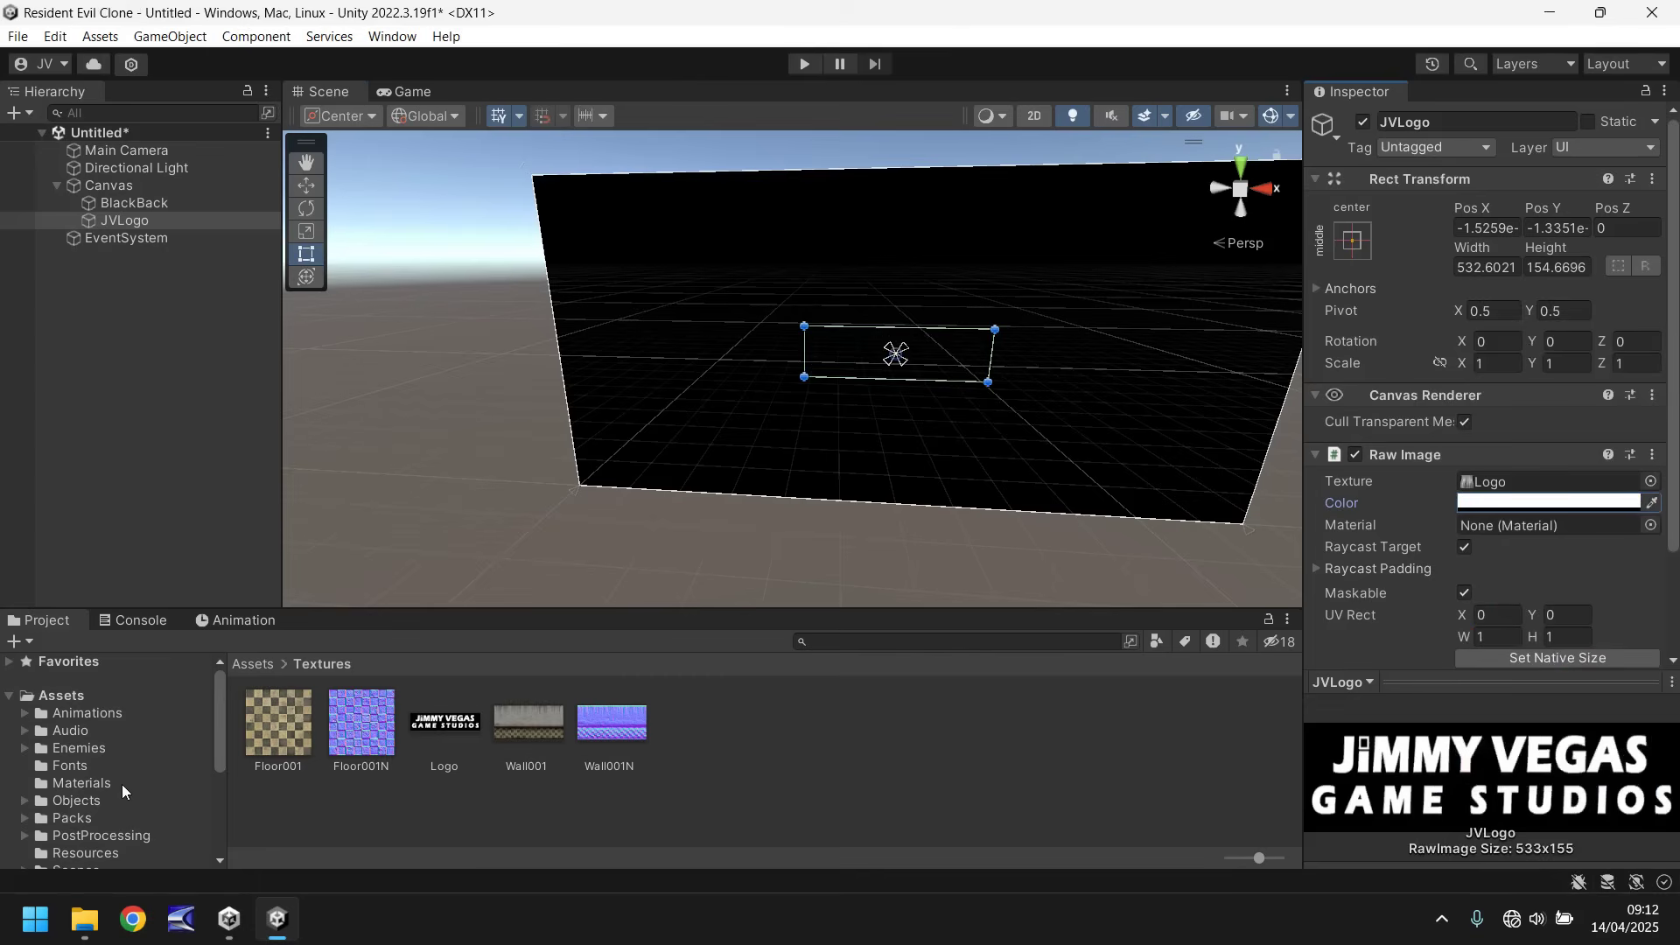
- Create an animation clip named JVFadeIn for JVLogo in the Animations/UI folder
{"action": "left_click", "coordinate": [86, 714]}
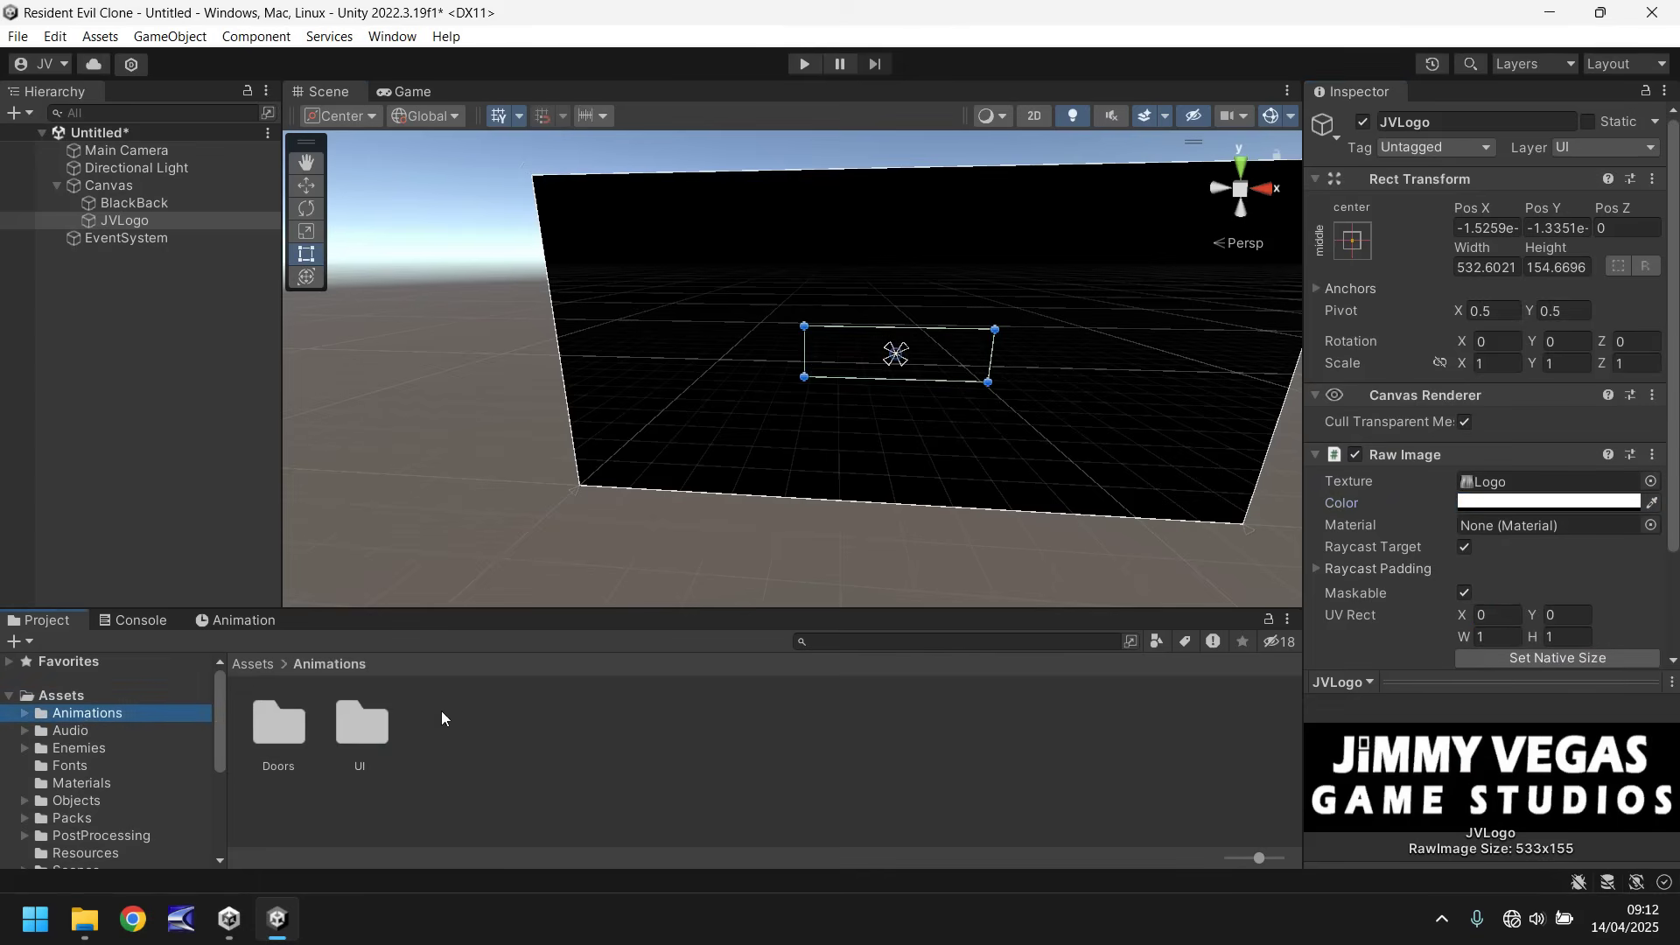
{"action": "double_click", "coordinate": [361, 728]}
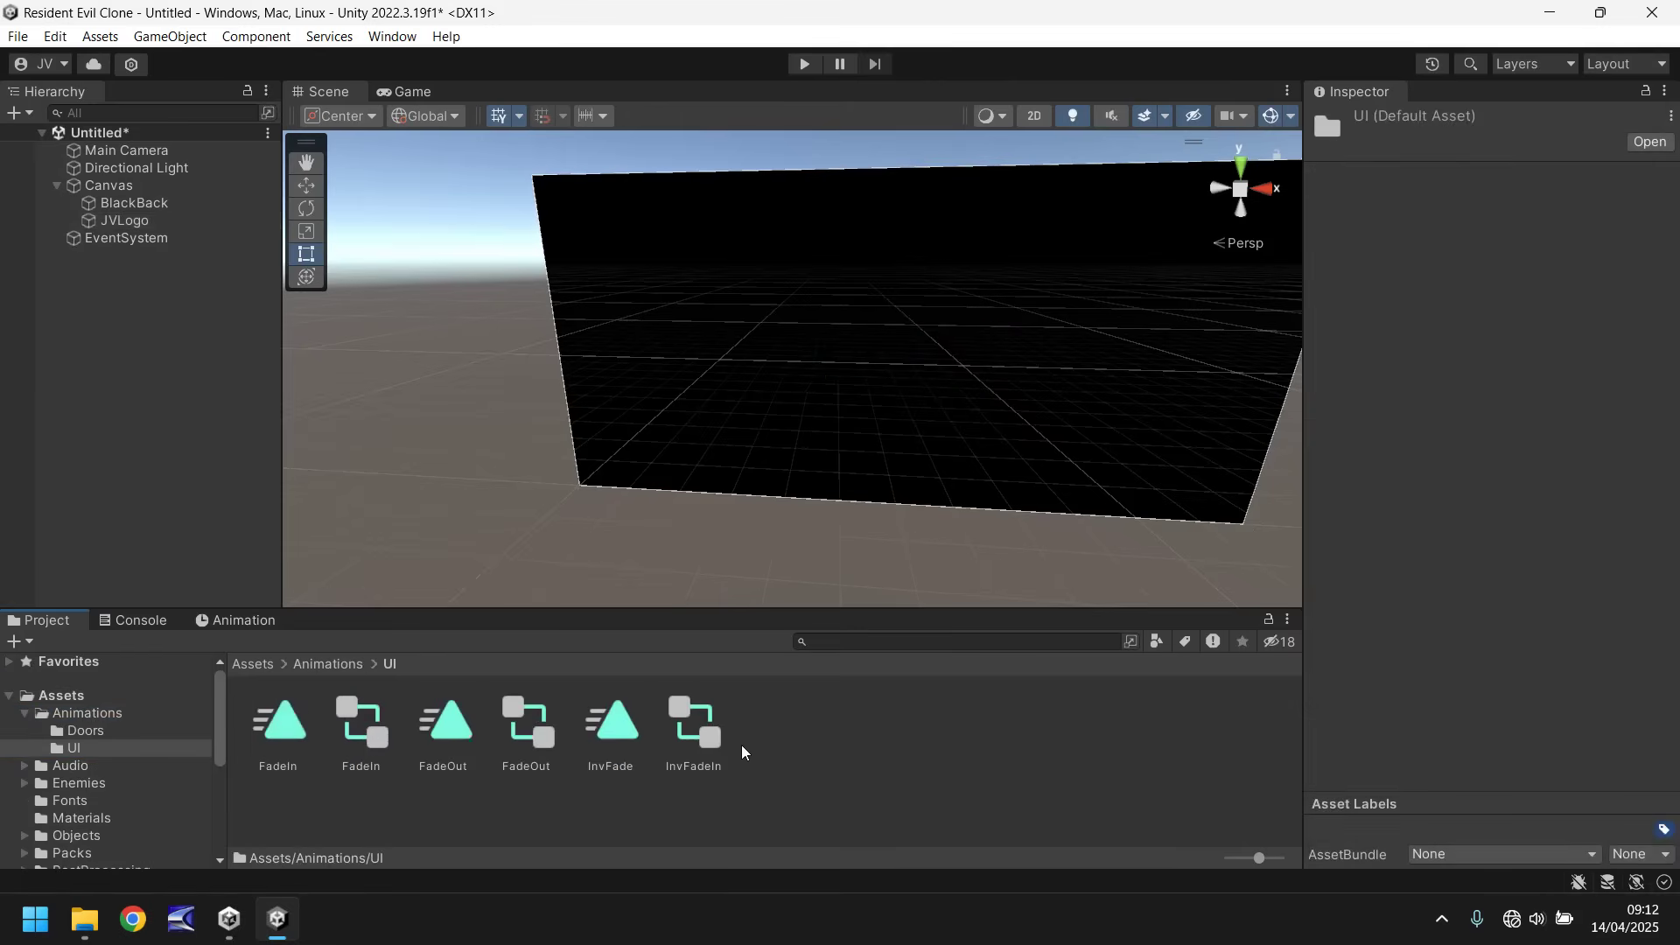
{"action": "left_click", "coordinate": [124, 220]}
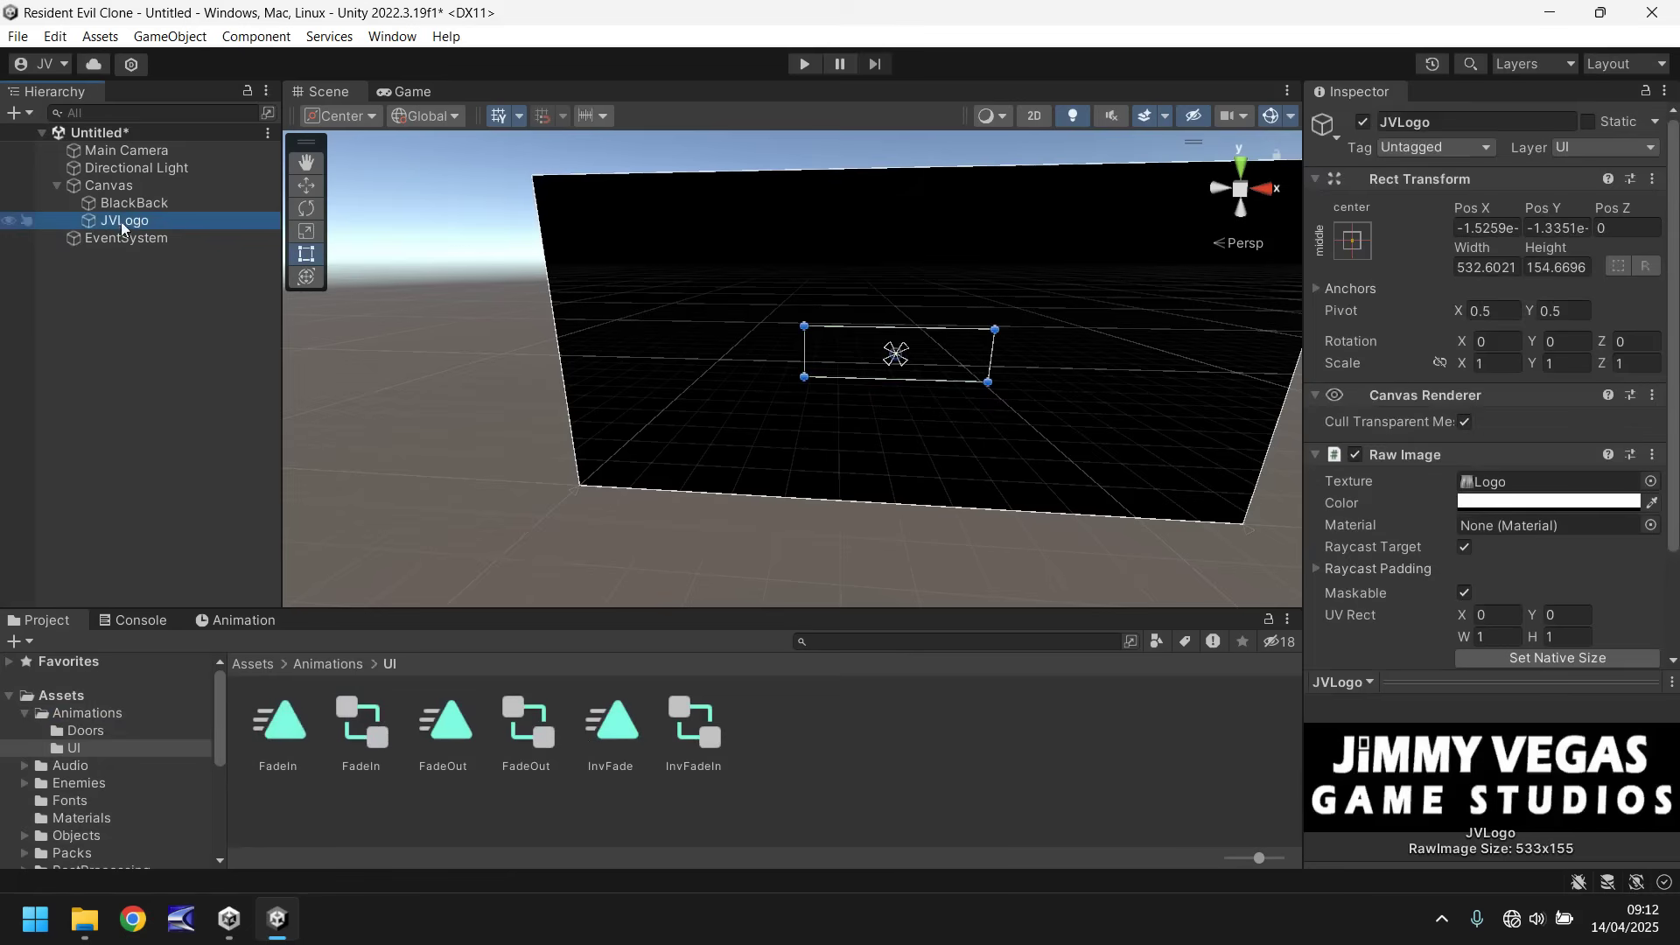
{"action": "left_click", "coordinate": [250, 618]}
{"action": "left_click", "coordinate": [805, 788]}
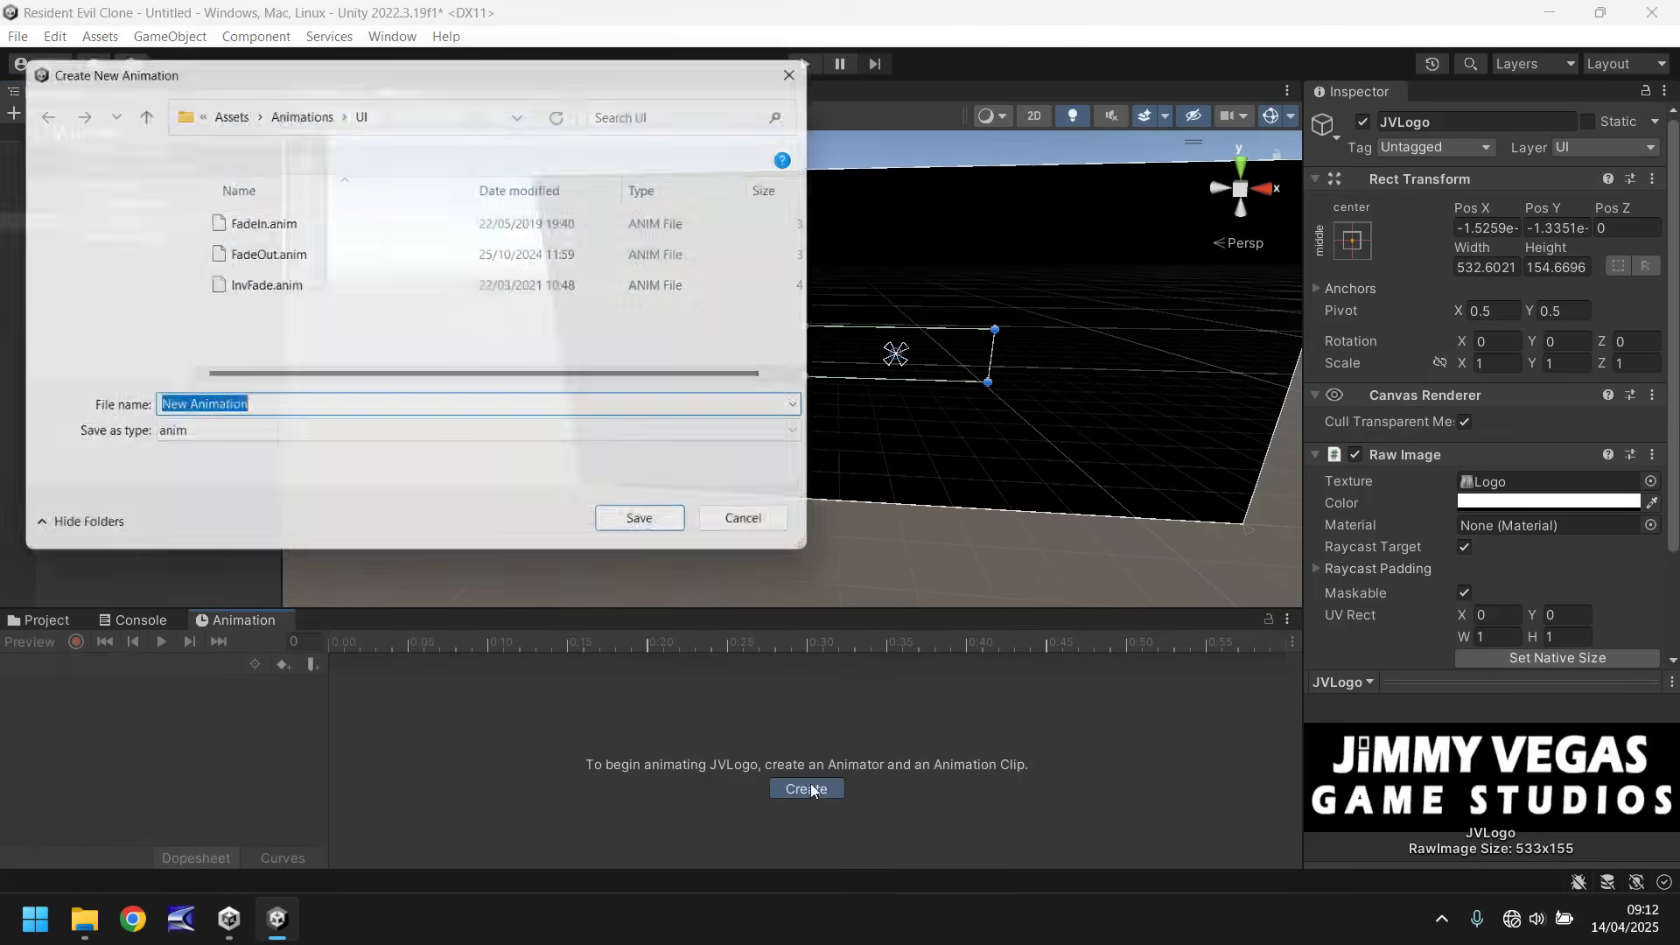
{"action": "type", "text": "JVFadeIn"}
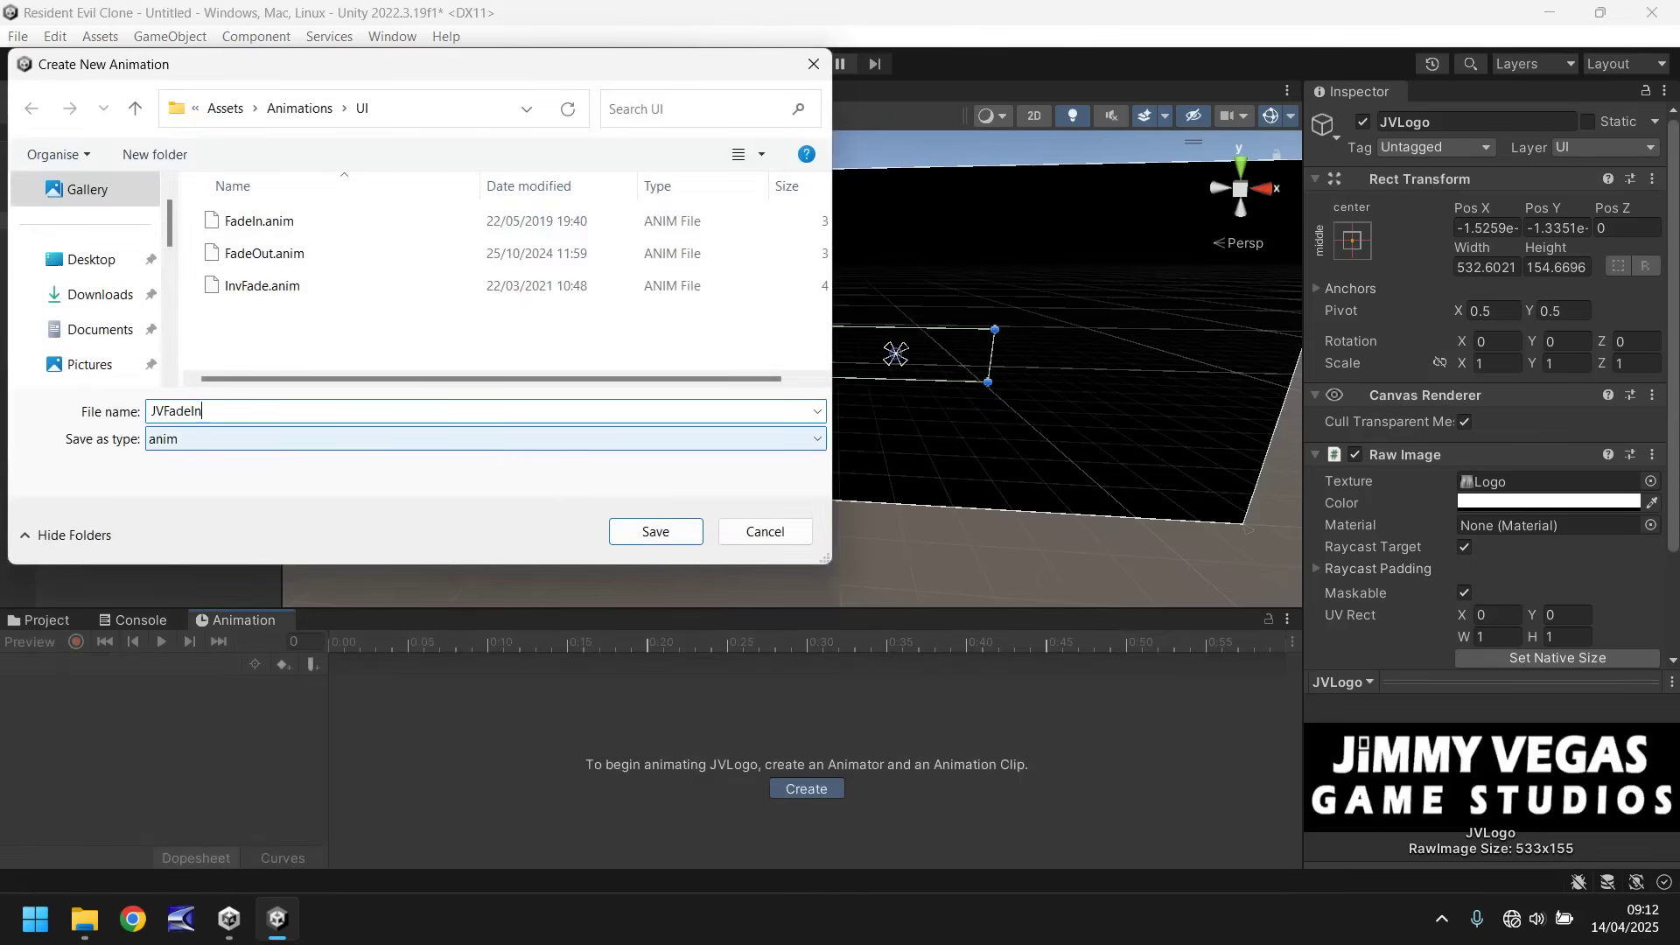
{"action": "key", "text": "Return"}
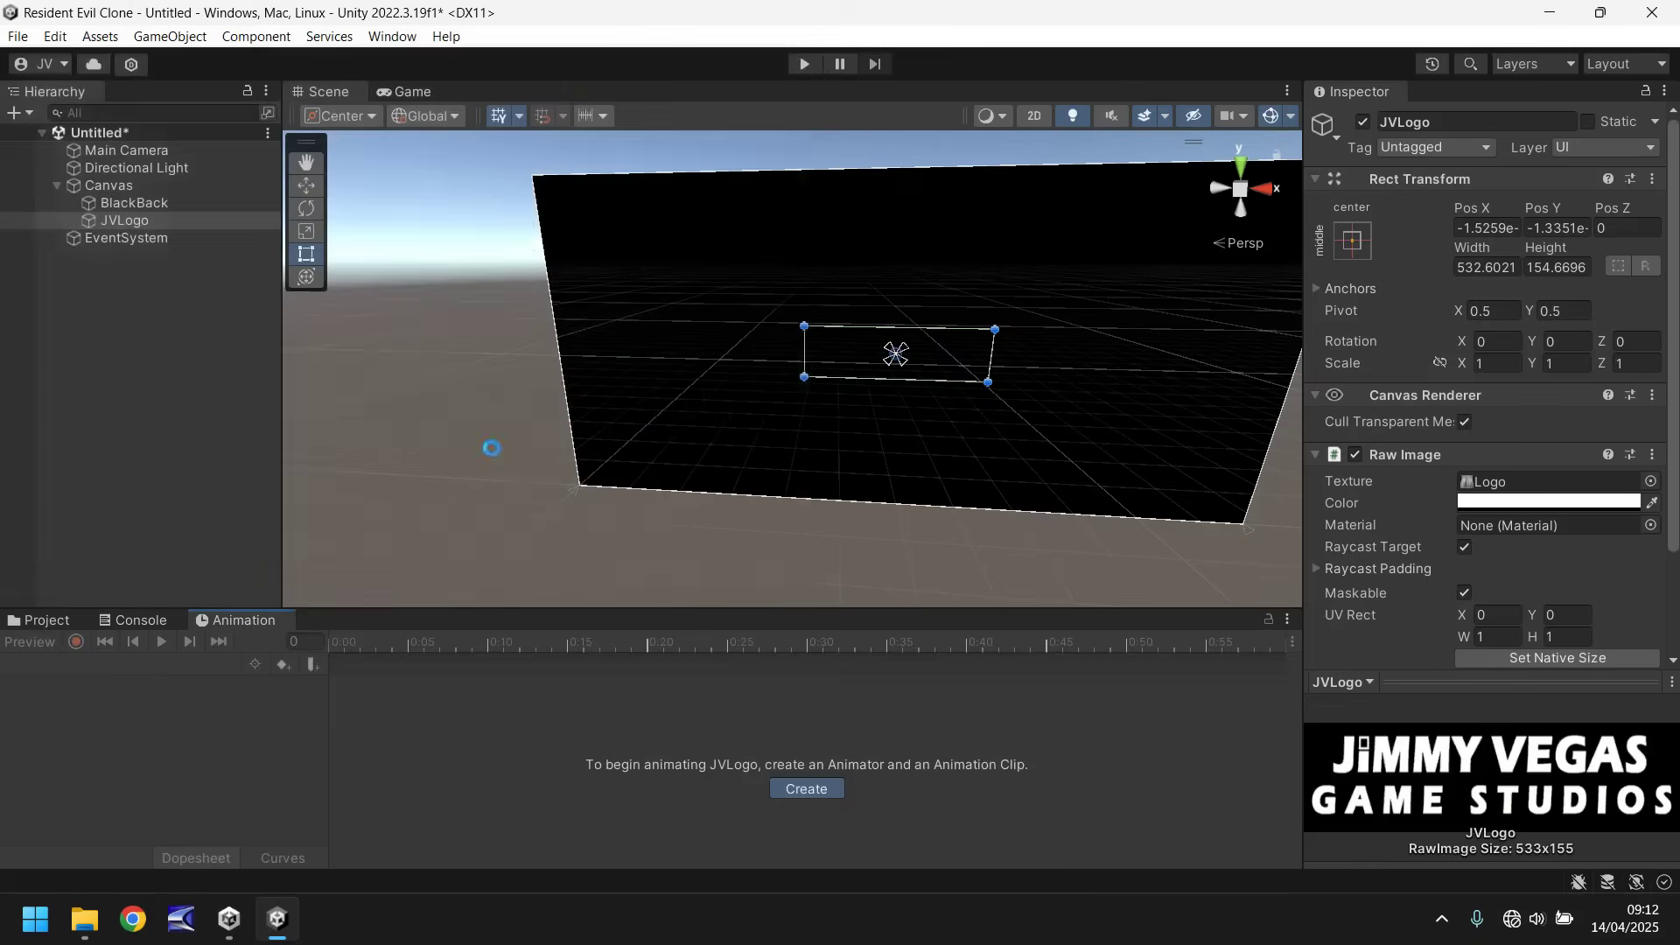
- Start recording JVFadeIn and key JVLogo's color at frame 0 as white with alpha 0
{"action": "left_click", "coordinate": [76, 642]}
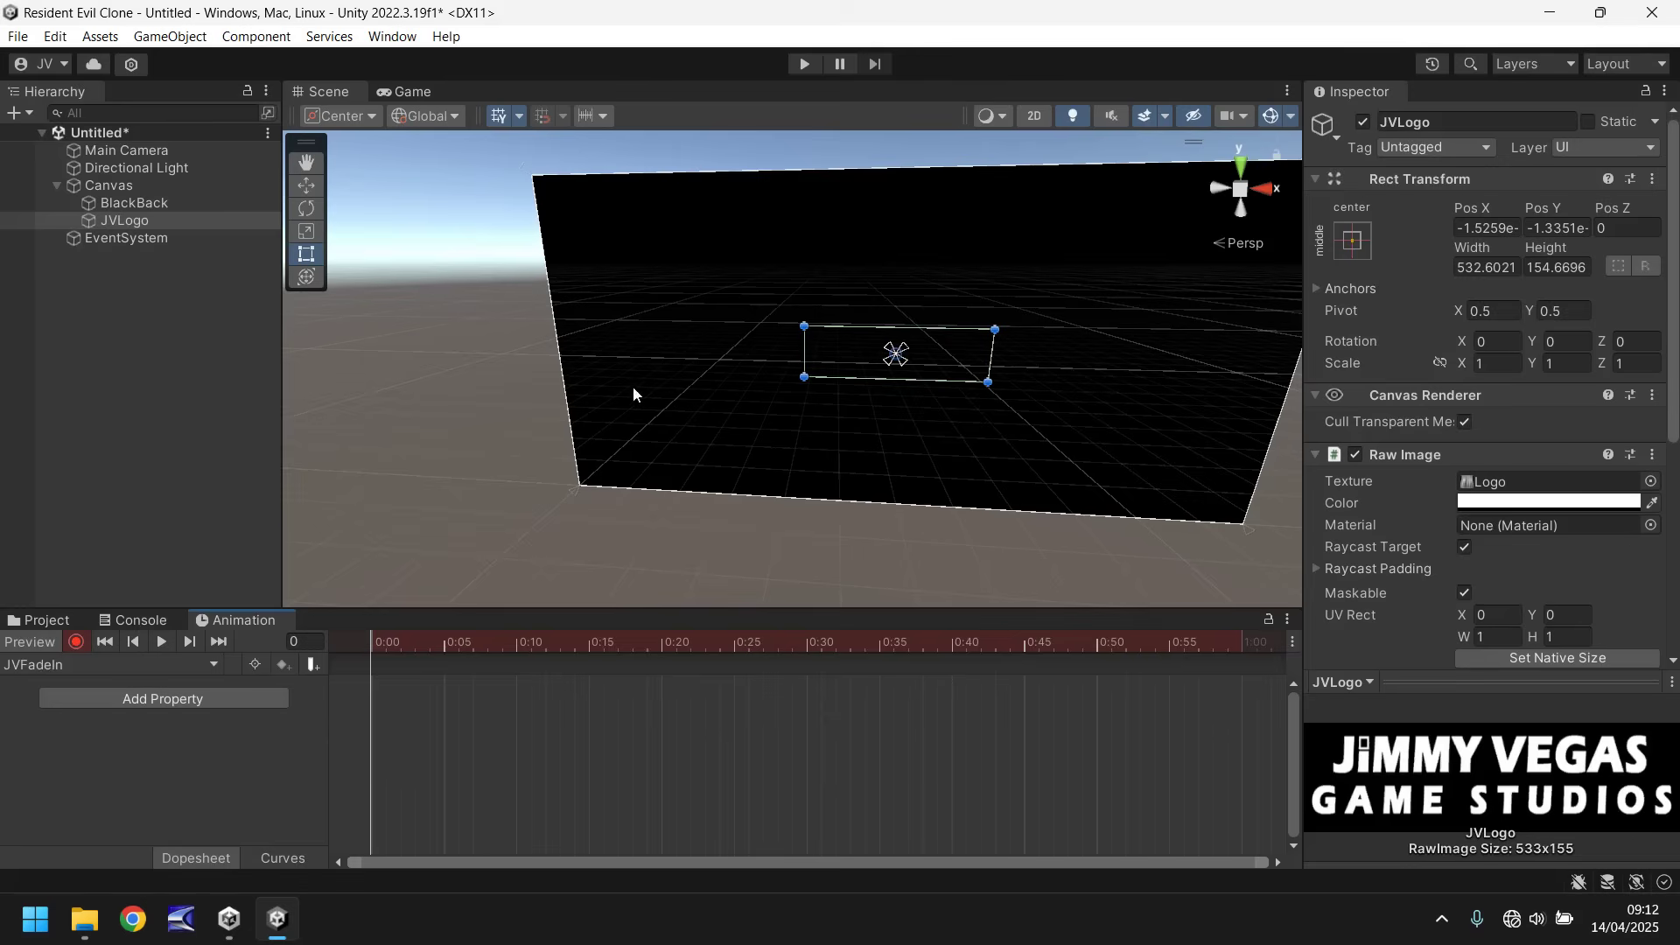
{"action": "left_click", "coordinate": [1479, 502]}
{"action": "left_click", "coordinate": [1468, 791]}
{"action": "left_click_drag", "start_coordinate": [1463, 791], "coordinate": [1445, 792]}
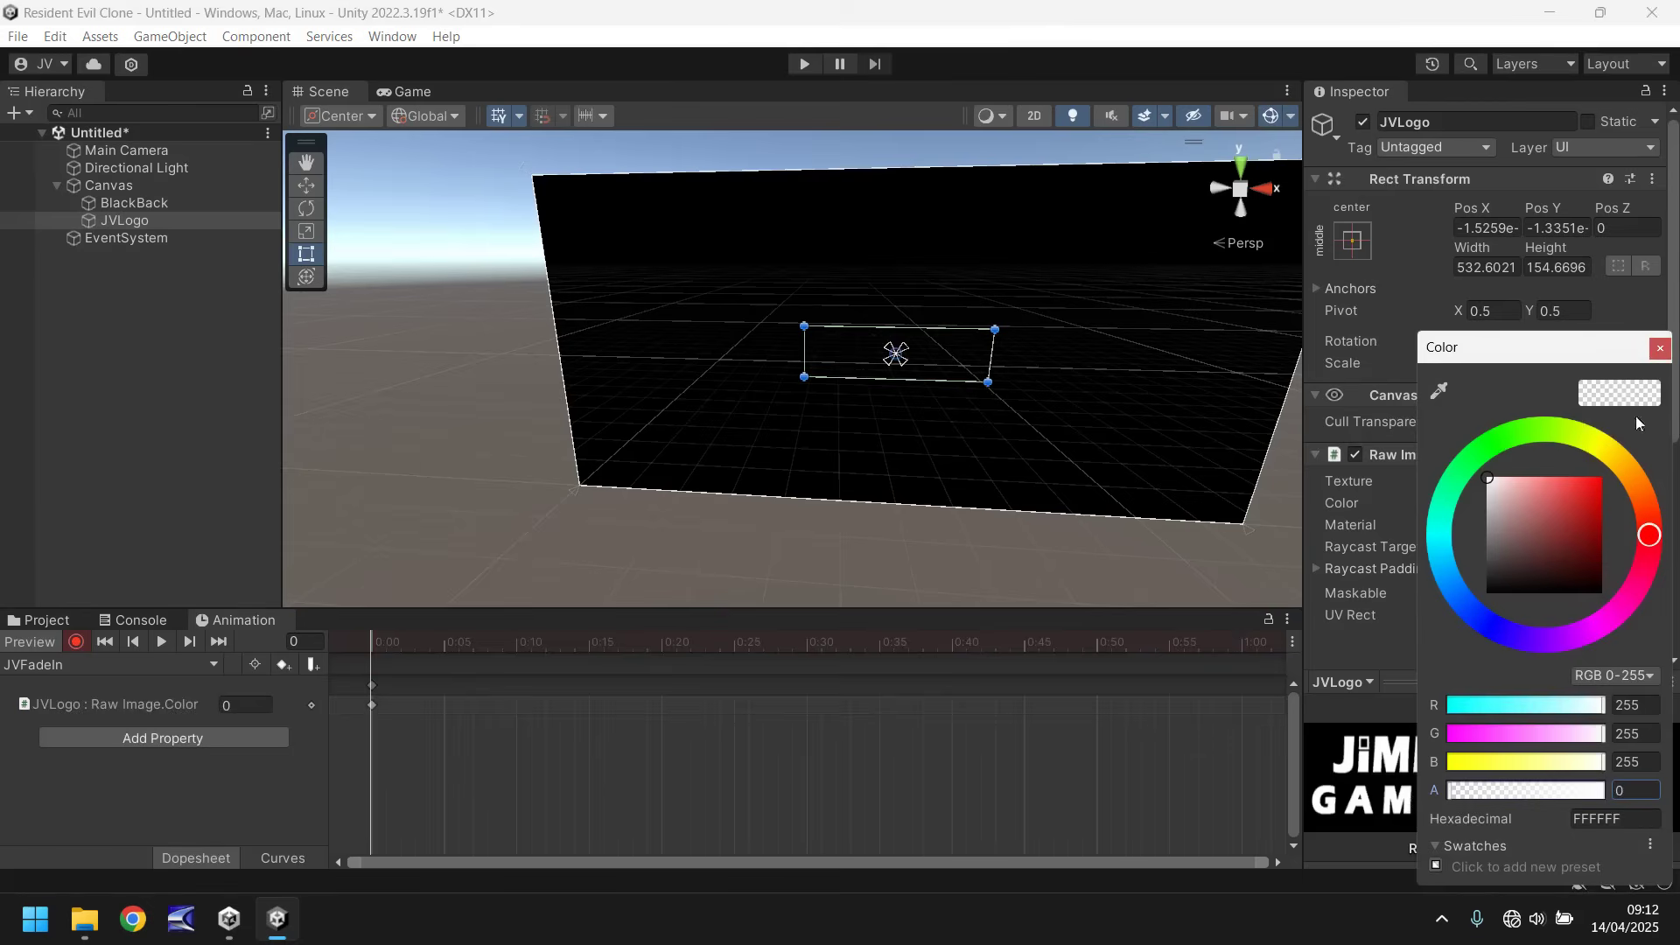
{"action": "left_click", "coordinate": [1509, 494]}
{"action": "key", "text": "ctrl+z"}
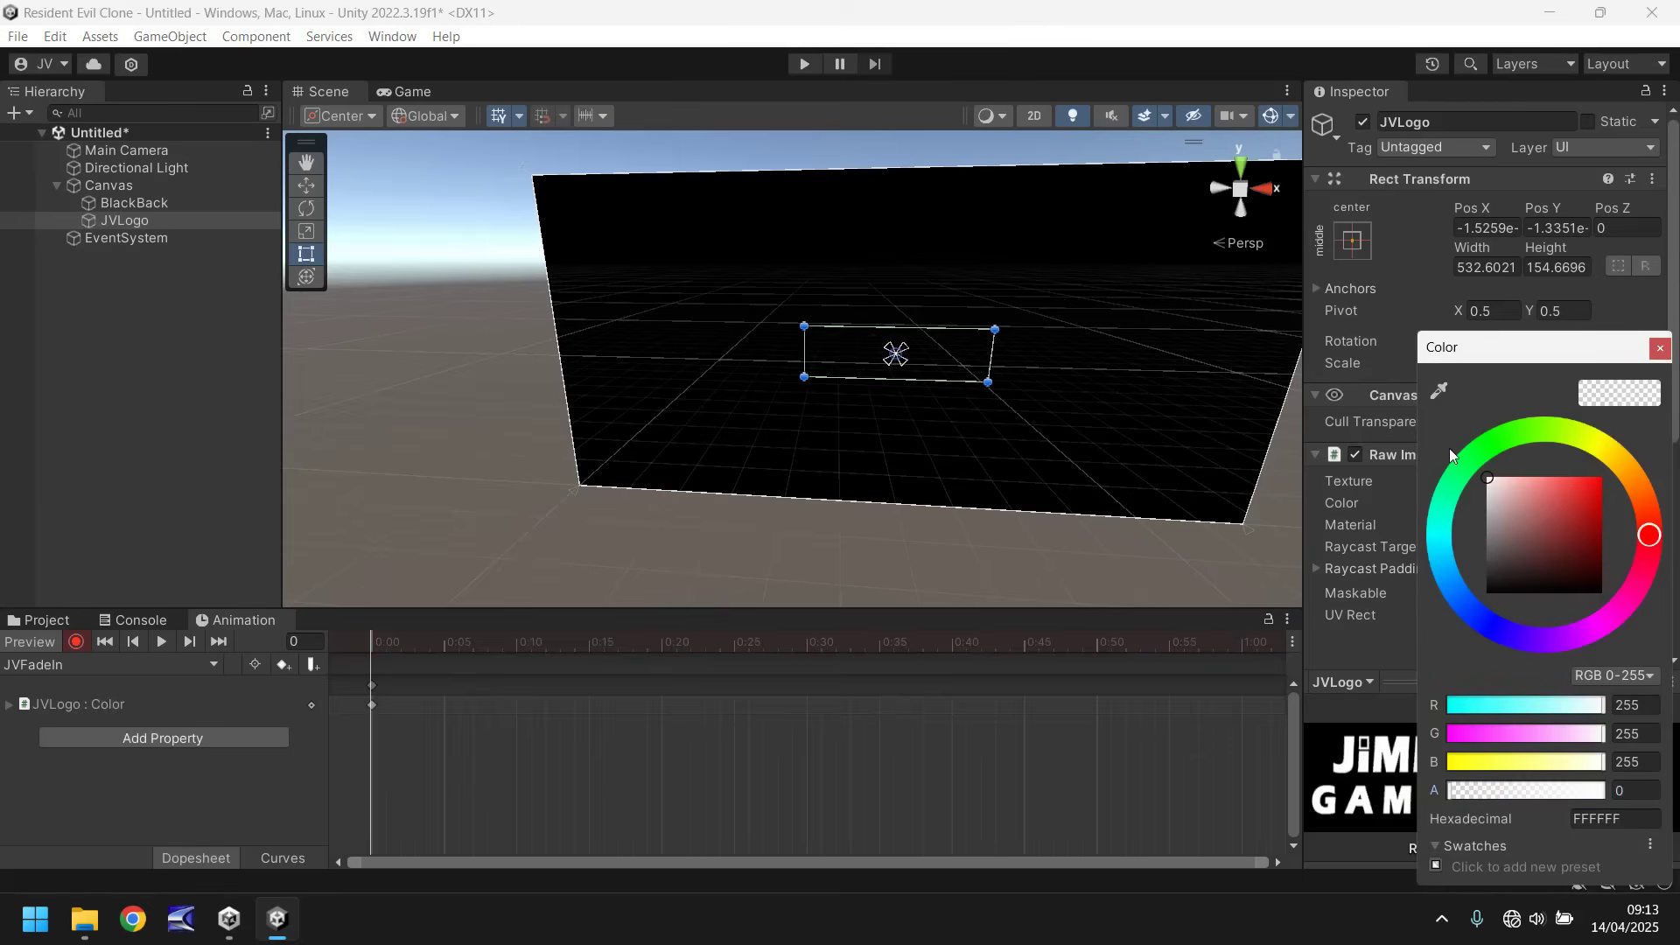
{"action": "left_click", "coordinate": [1659, 348]}
- Key JVLogo's color at frame 60 with alpha 255
{"action": "left_click", "coordinate": [311, 641]}
{"action": "type", "text": "60"}
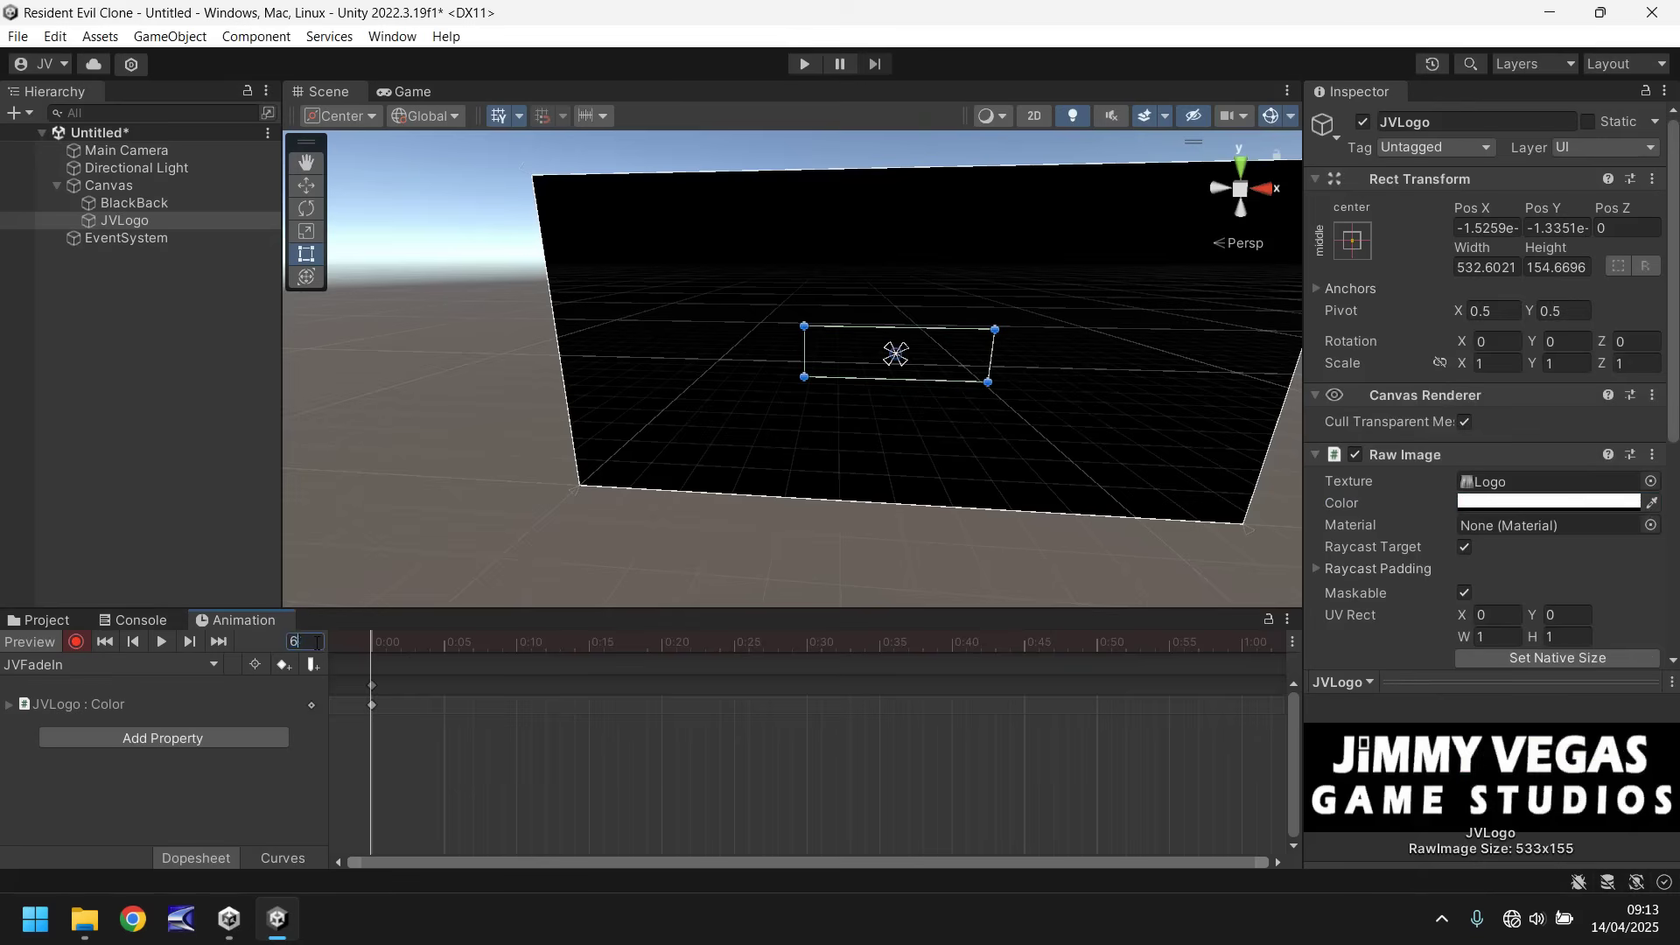
{"action": "key", "text": "Return"}
{"action": "left_click", "coordinate": [1554, 503]}
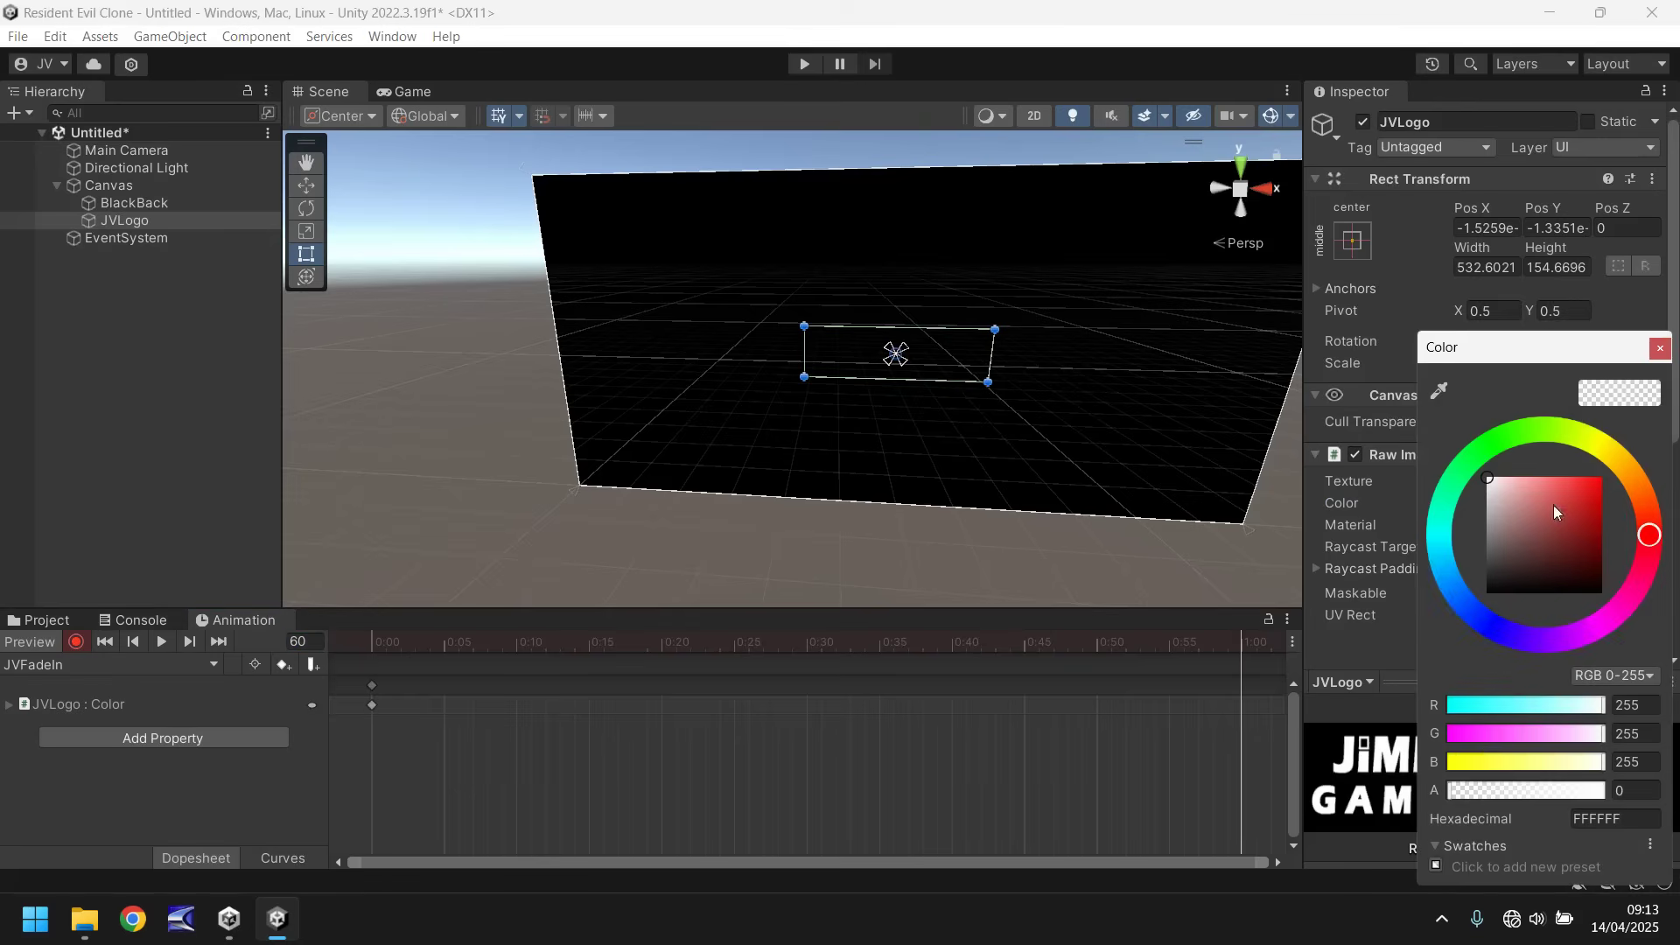
{"action": "left_click_drag", "start_coordinate": [1468, 794], "coordinate": [1605, 792]}
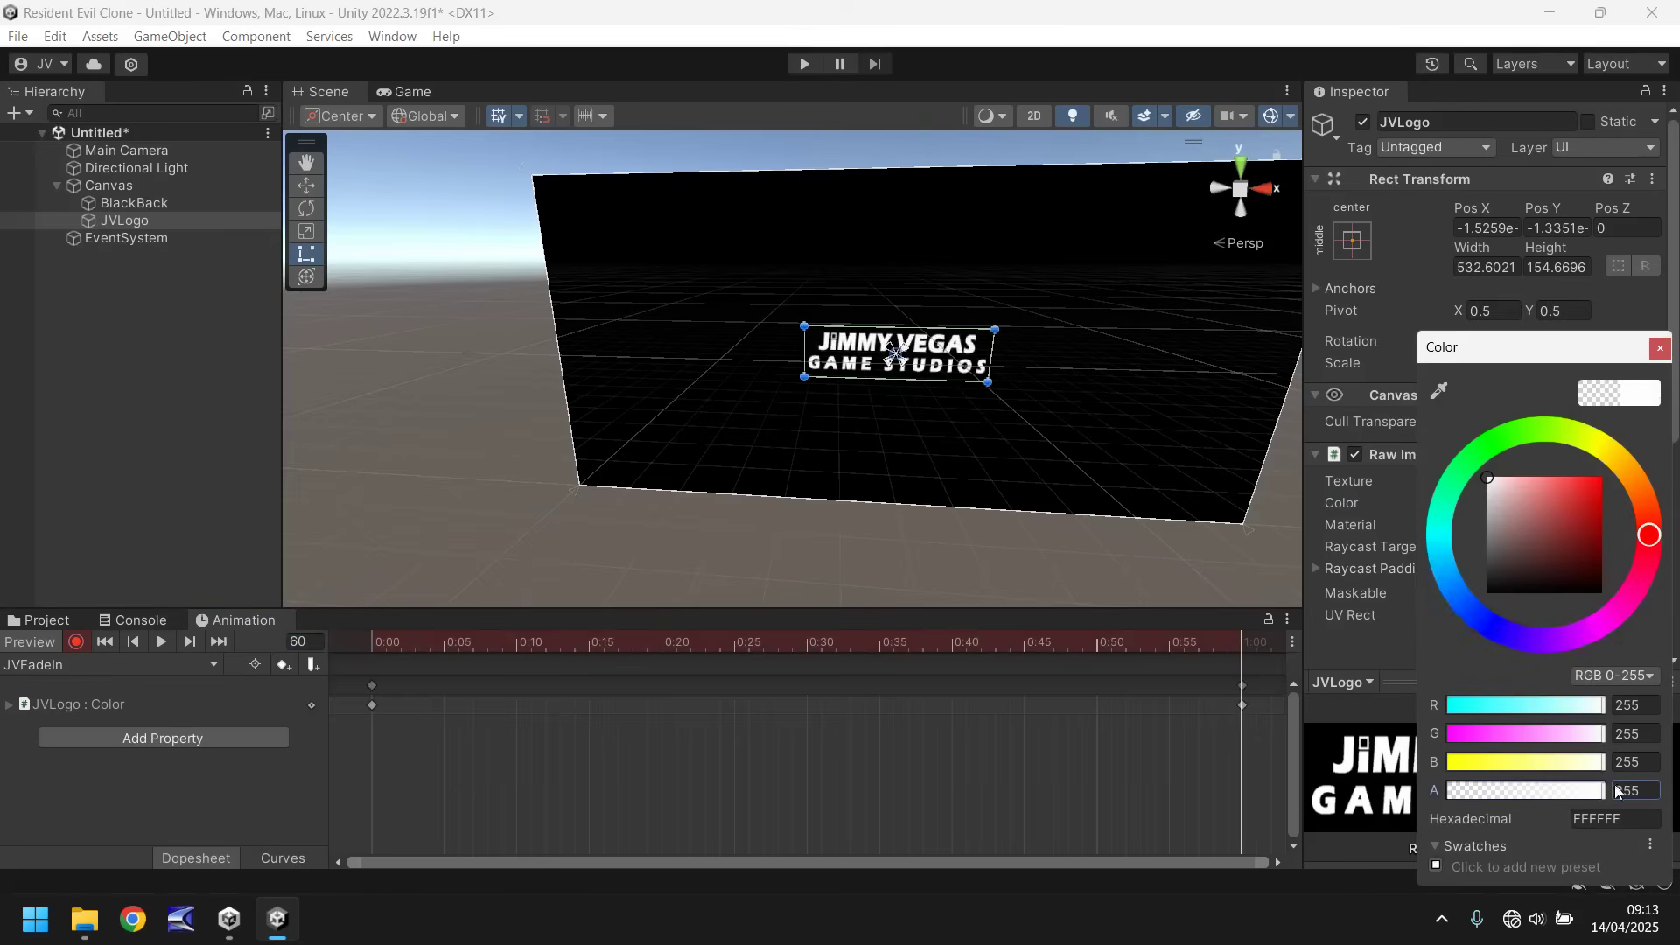
{"action": "left_click", "coordinate": [1660, 348]}
- Key JVLogo's color at frame 180 as opaque red (FF0000)
{"action": "left_click", "coordinate": [305, 641]}
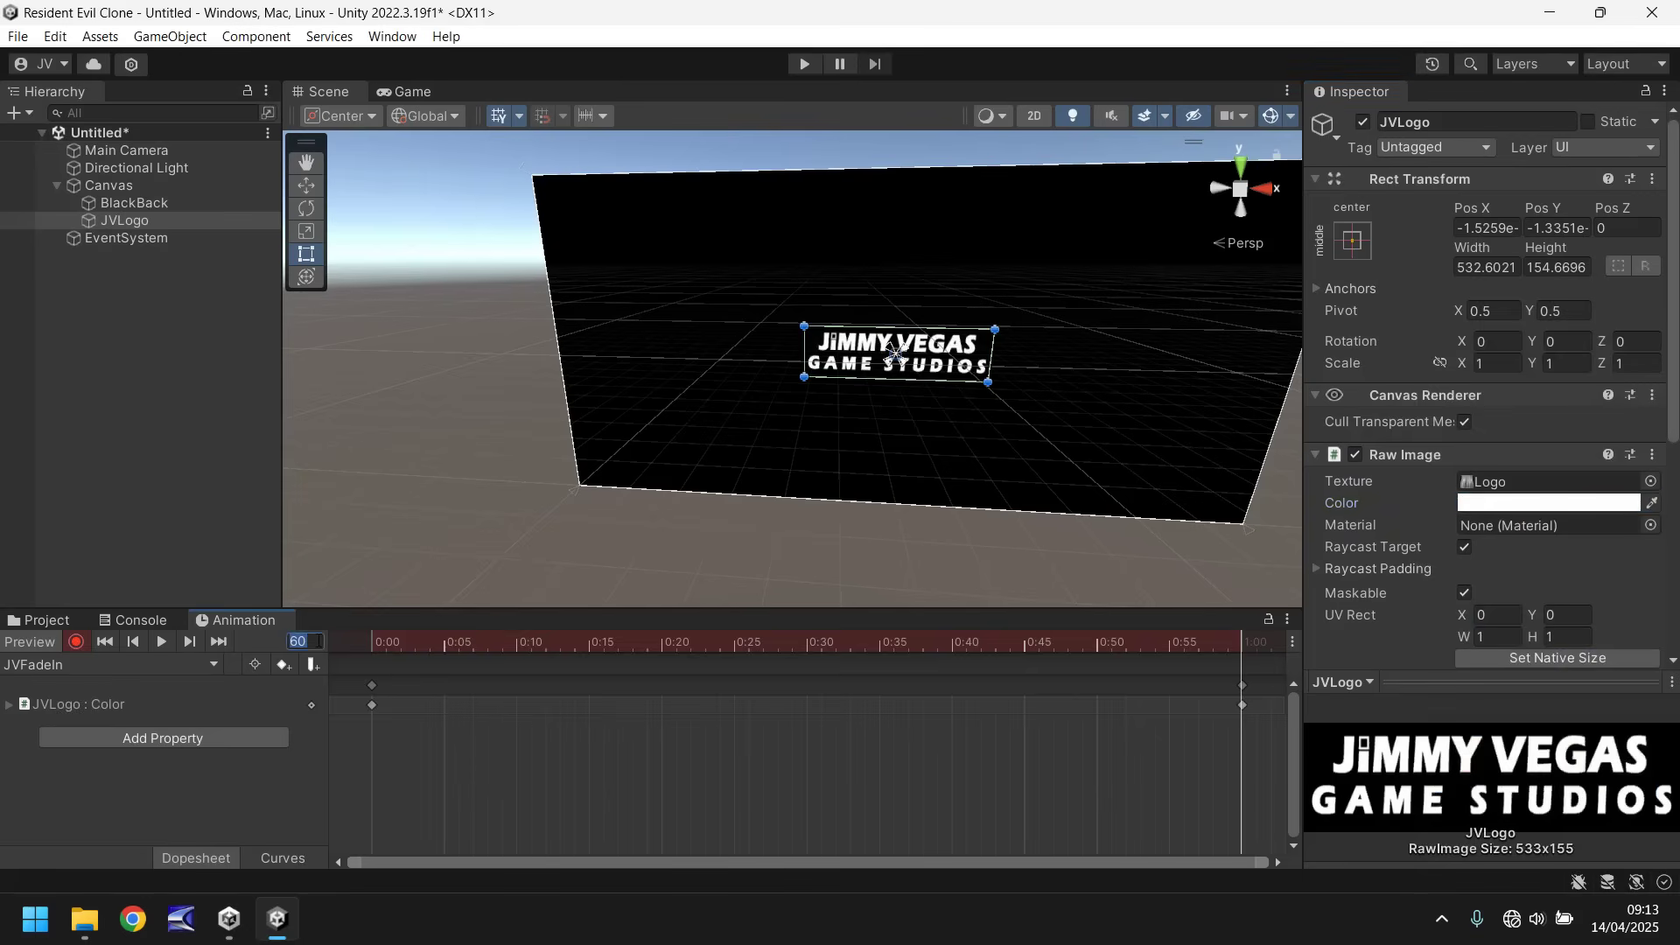
{"action": "type", "text": "180"}
{"action": "key", "text": "Return"}
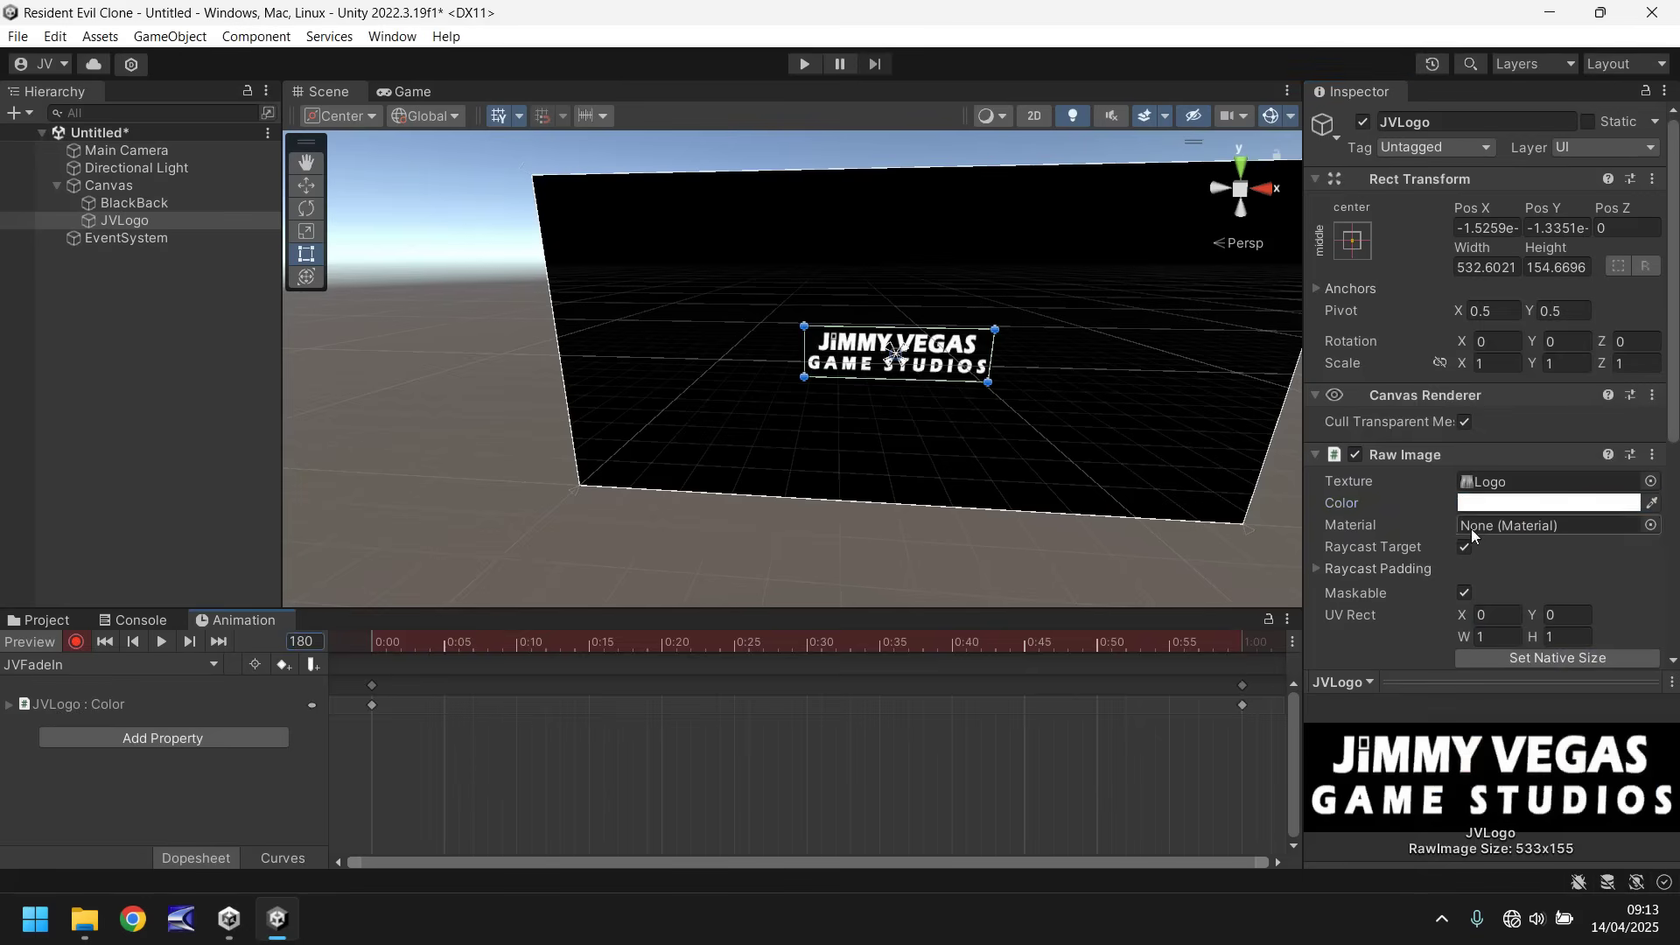
{"action": "left_click", "coordinate": [1489, 503]}
{"action": "left_click_drag", "start_coordinate": [1555, 528], "coordinate": [1601, 477]}
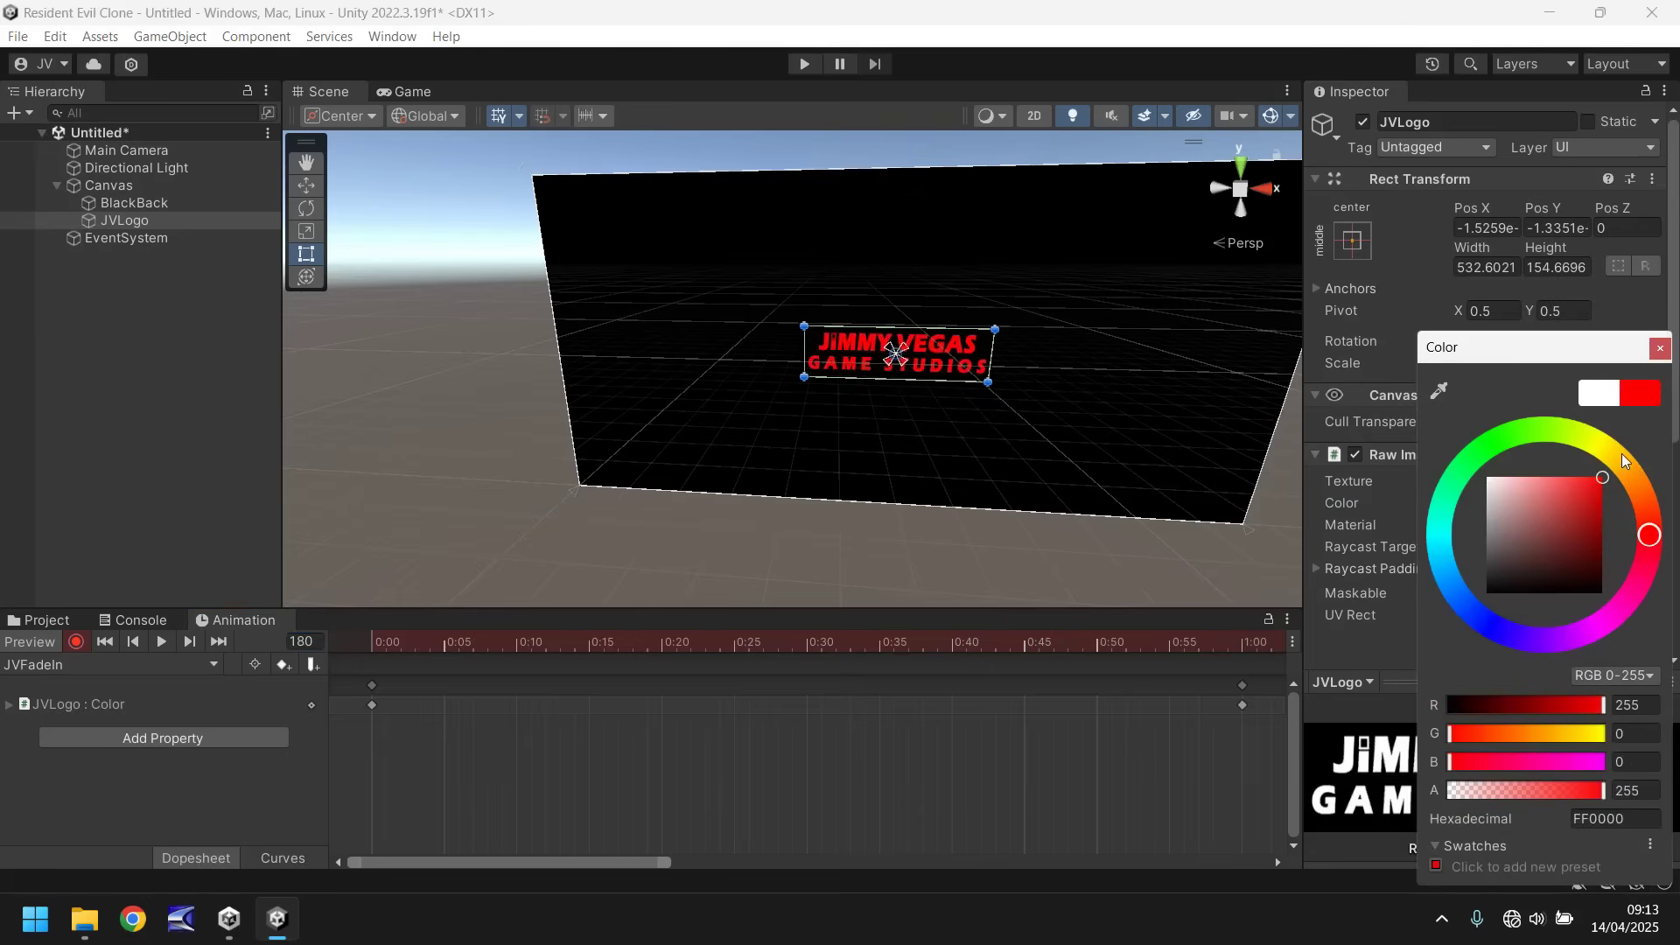
{"action": "left_click", "coordinate": [1660, 349]}
- Key JVLogo's red color at frame 240 as transparent by lowering its alpha, and stop recording
{"action": "left_click", "coordinate": [307, 641]}
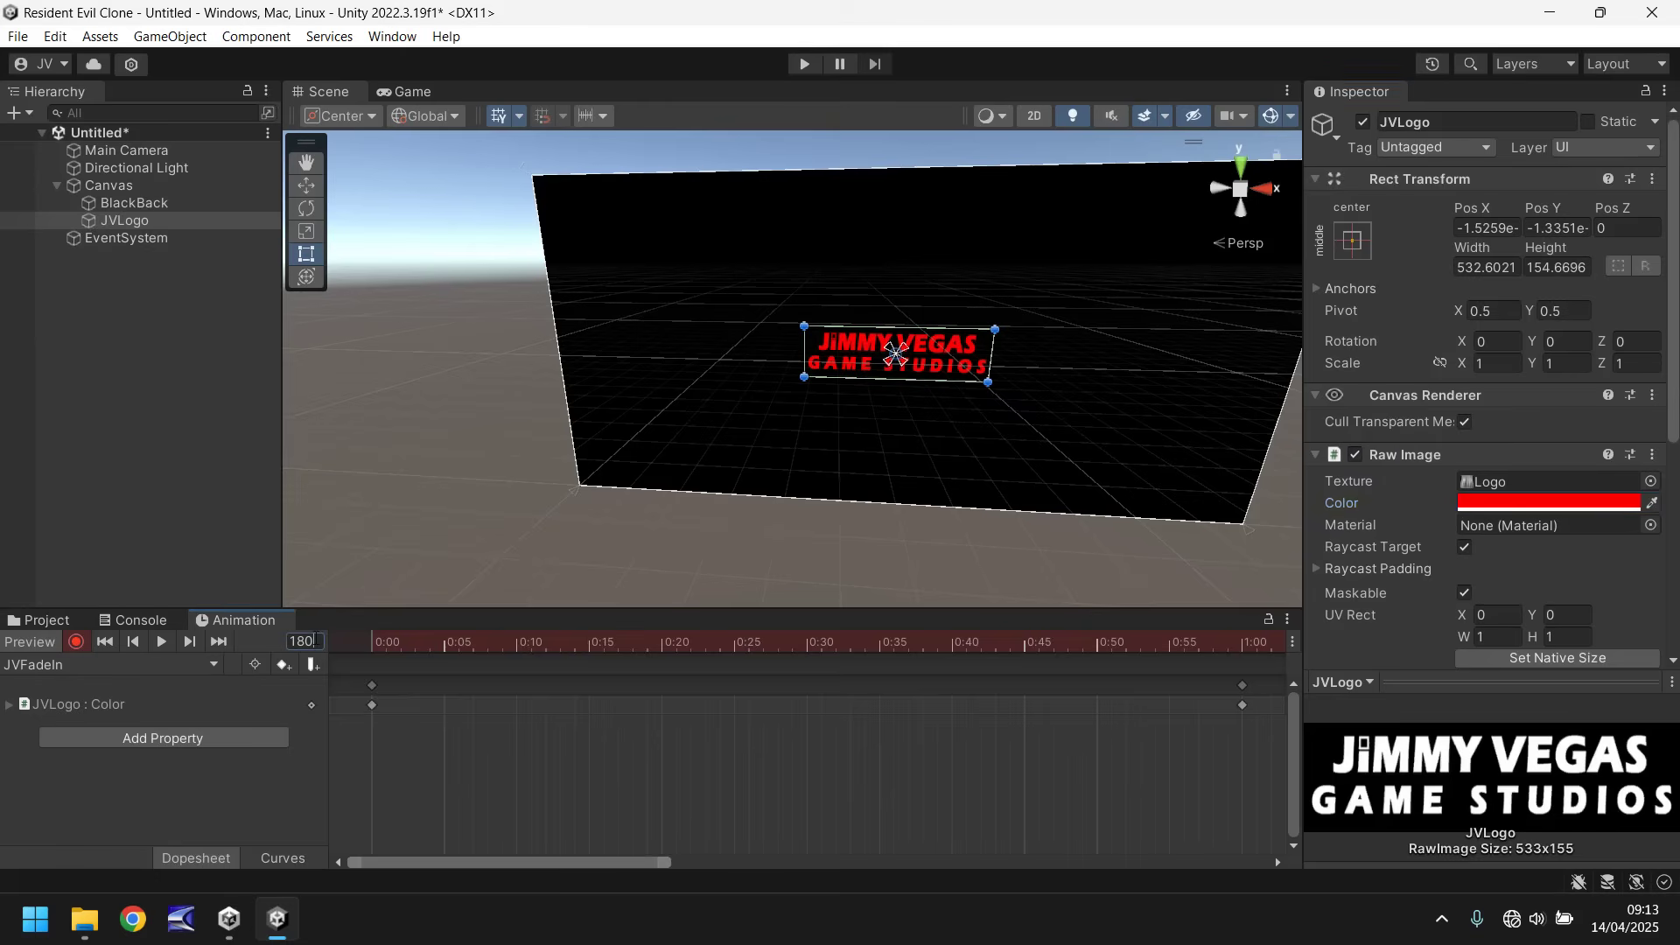
{"action": "key", "text": "BackSpace"}
{"action": "key", "text": "BackSpace"}
{"action": "key", "text": "BackSpace"}
{"action": "type", "text": "240"}
{"action": "left_click", "coordinate": [1594, 502]}
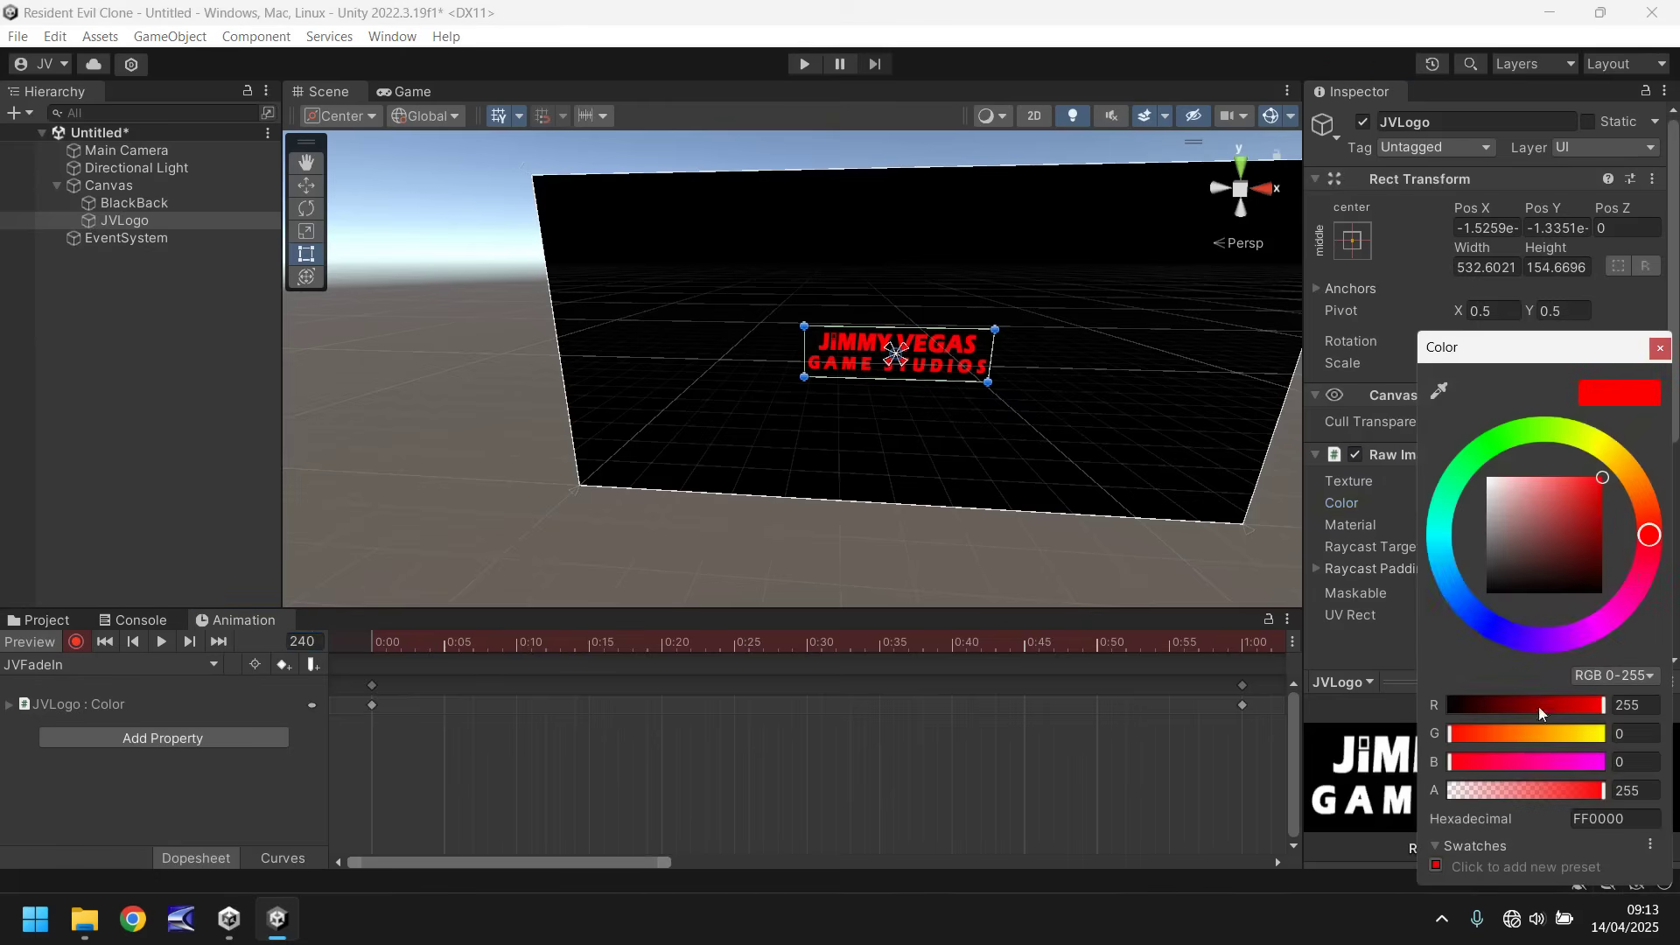
{"action": "left_click_drag", "start_coordinate": [1522, 790], "coordinate": [1446, 791]}
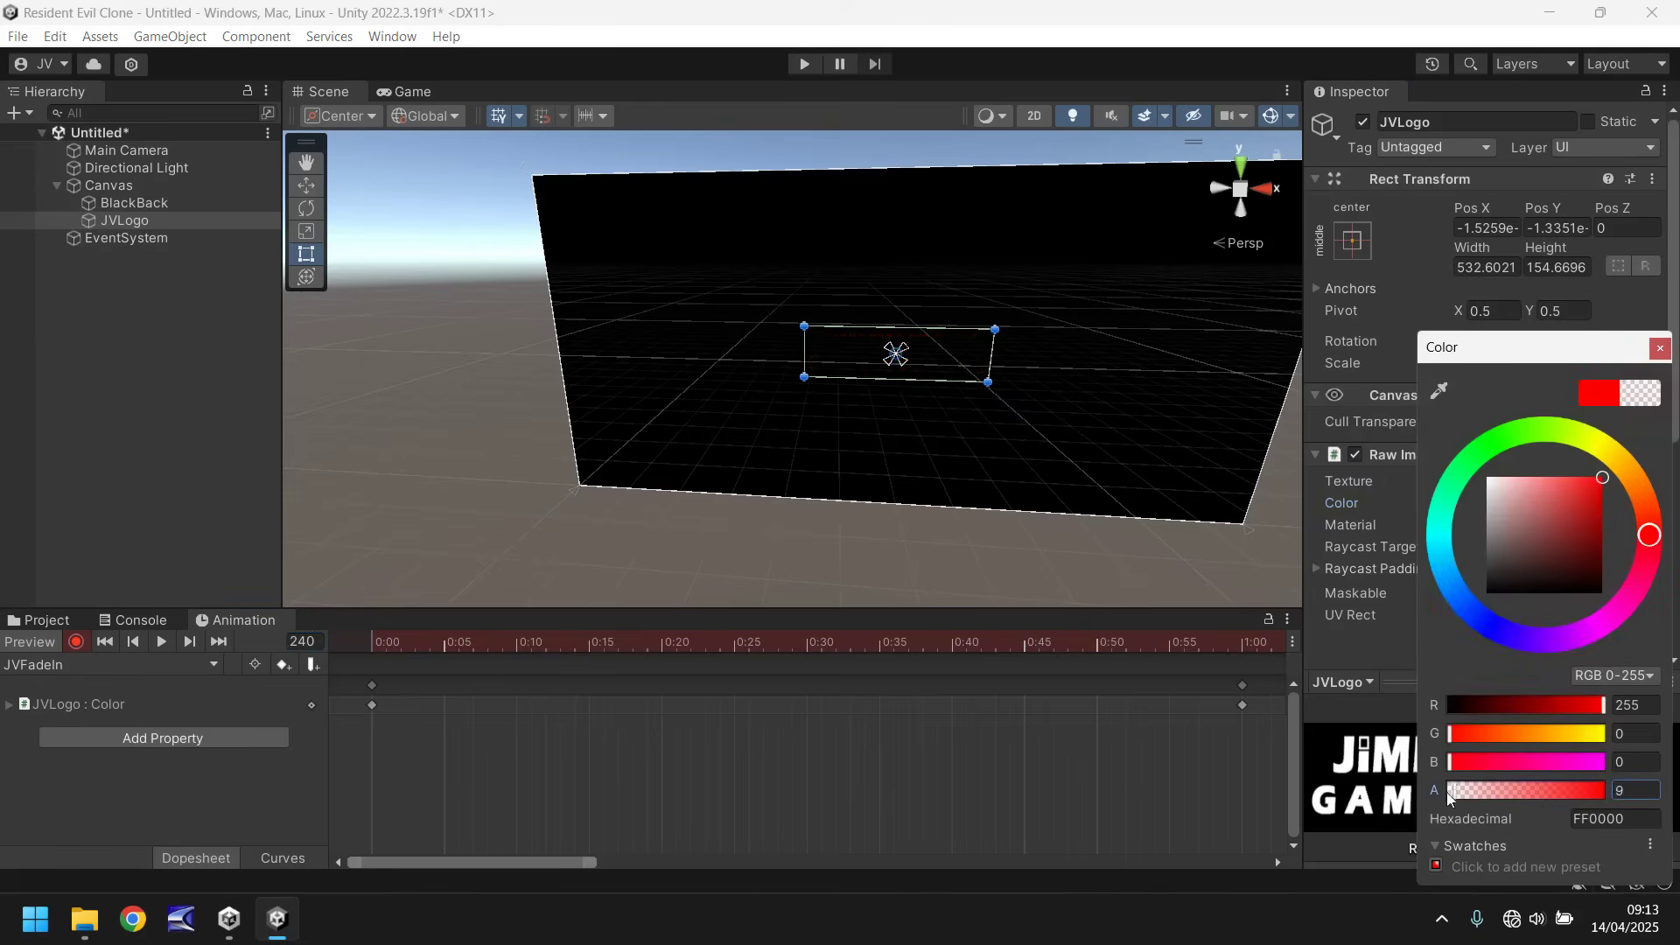
{"action": "left_click", "coordinate": [1660, 348]}
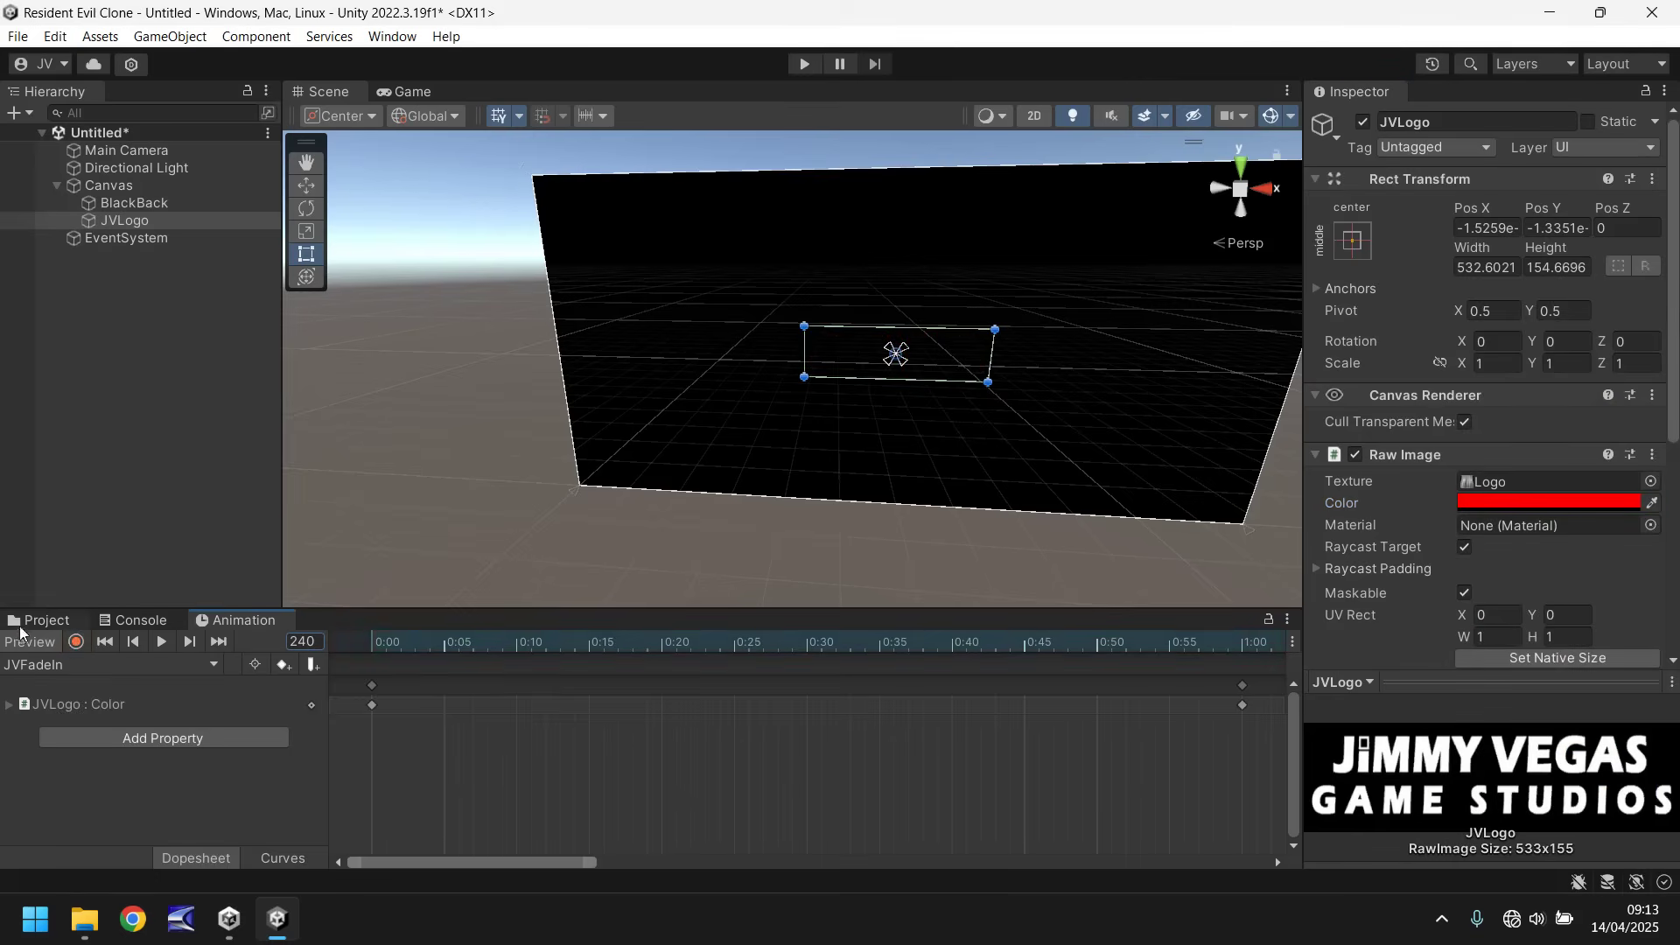
- Turn off Loop Time for the JVFadeIn clip and play the scene to test the logo animation
{"action": "left_click", "coordinate": [46, 622]}
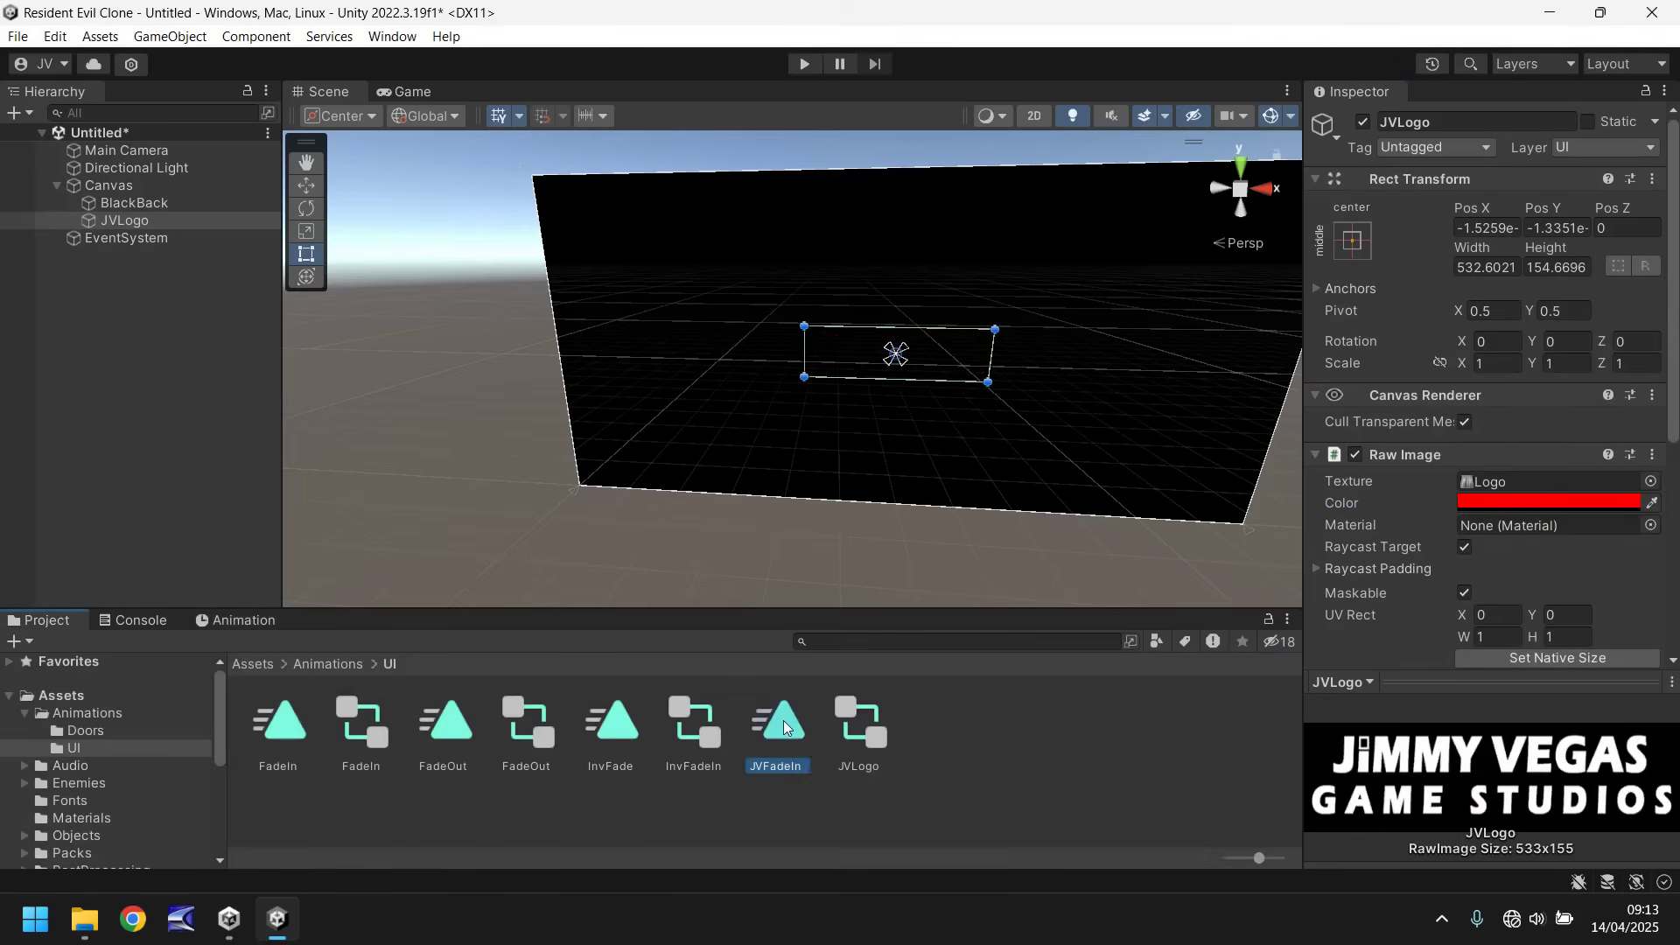
{"action": "left_click", "coordinate": [1463, 195]}
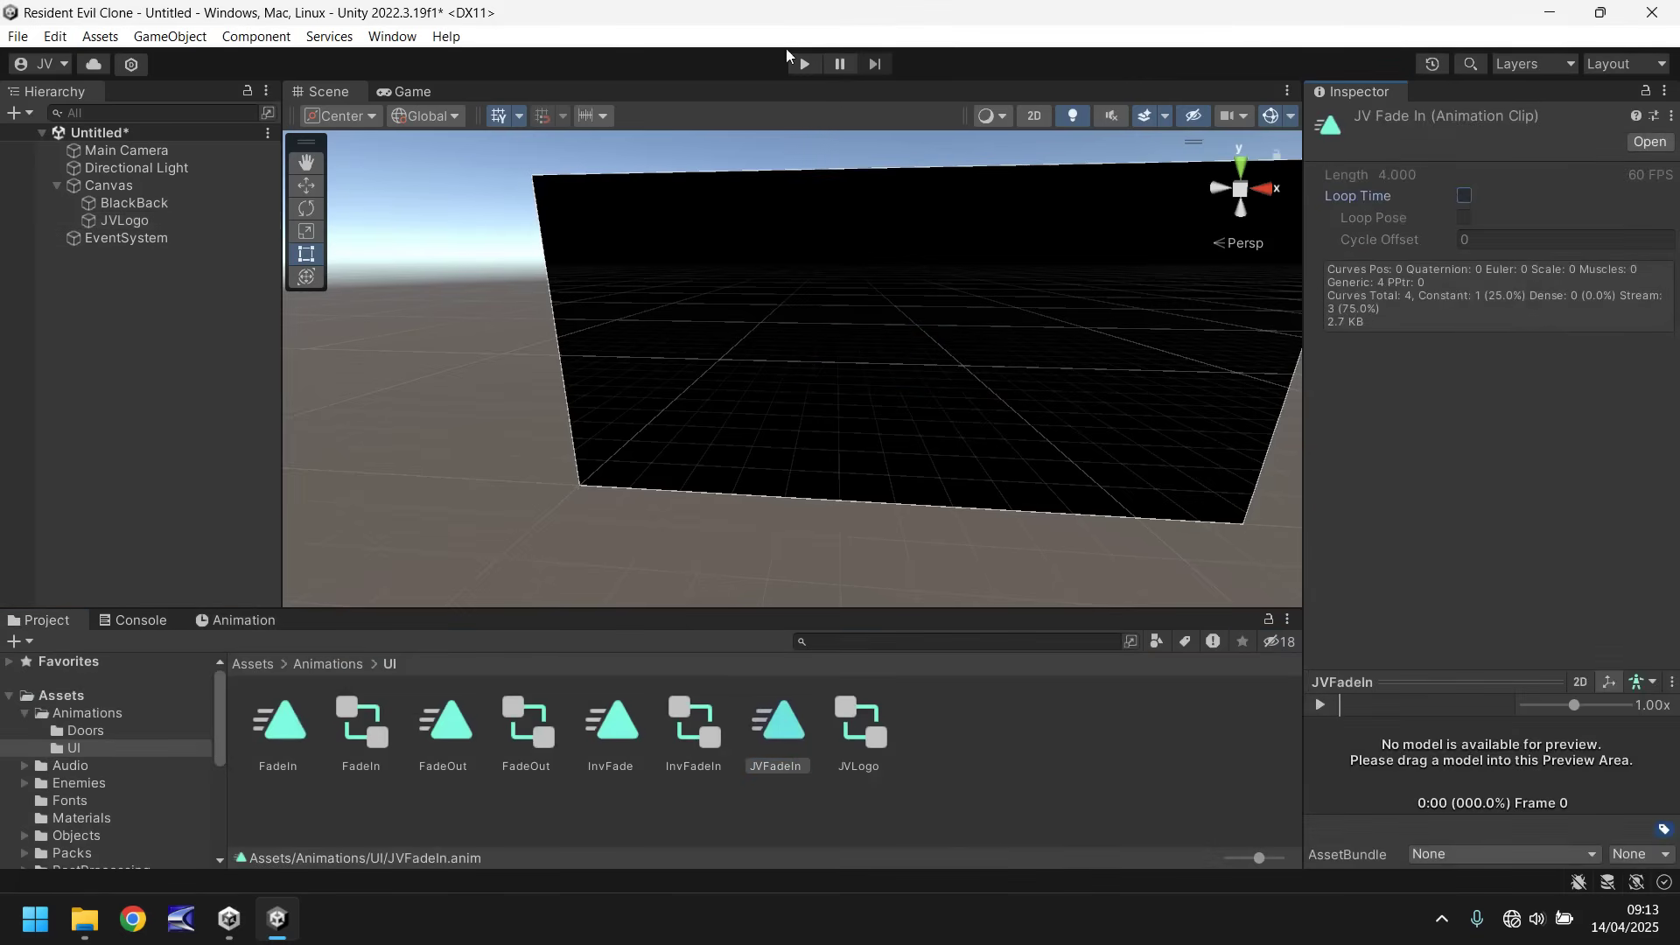
{"action": "left_click", "coordinate": [803, 63]}
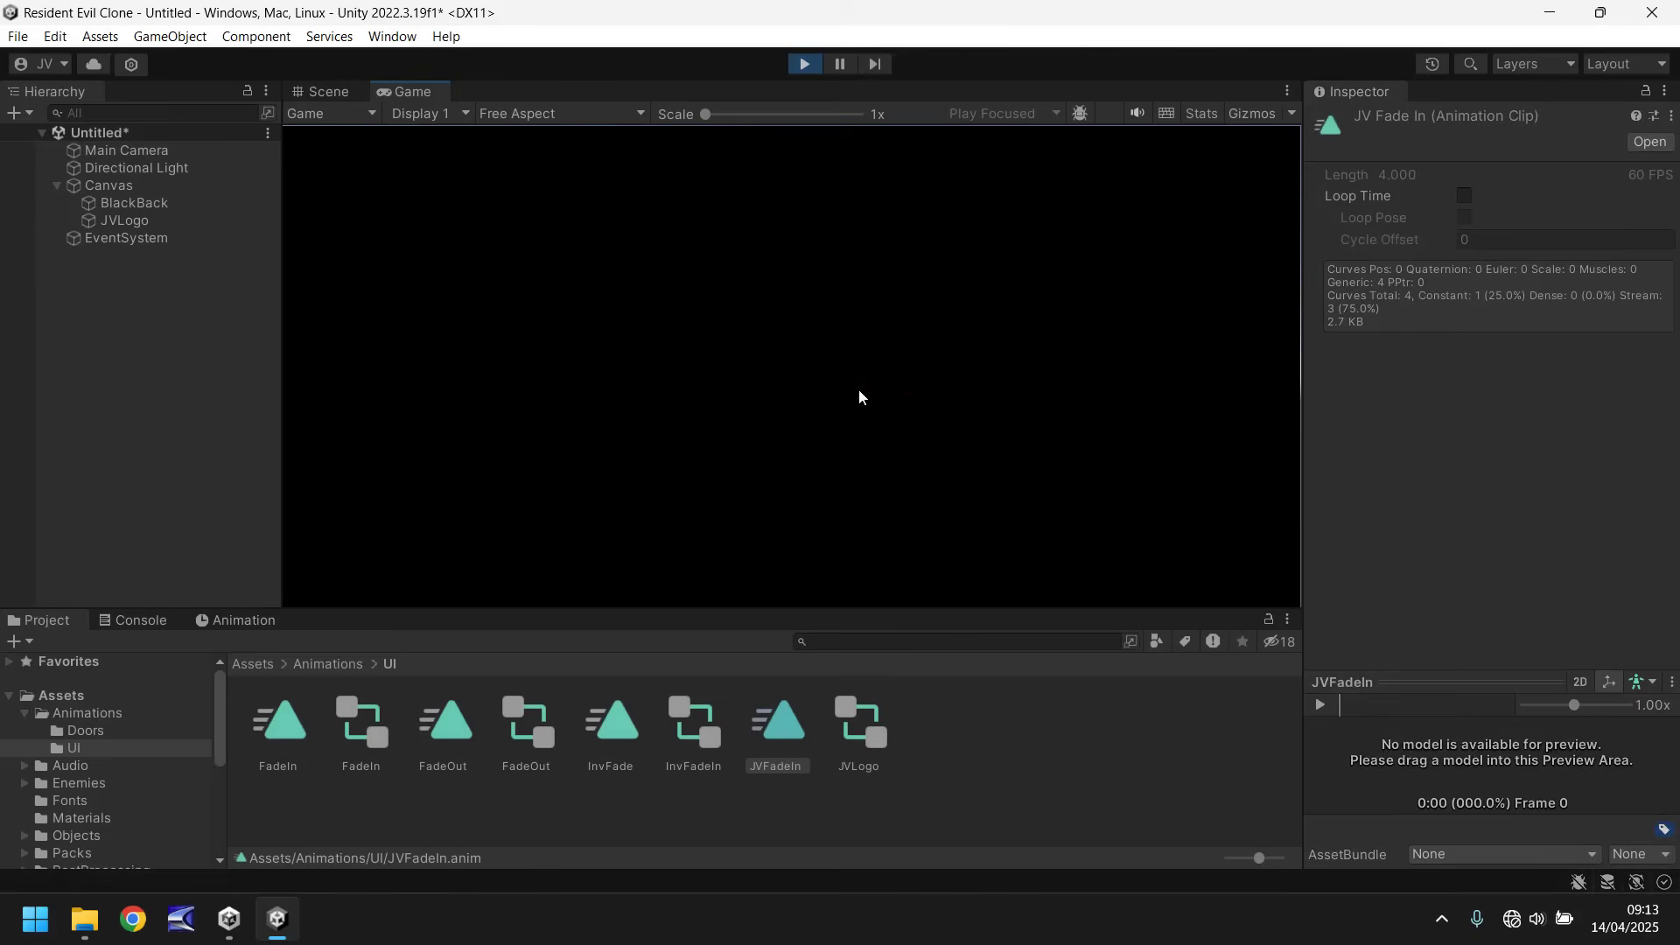
{"action": "left_click", "coordinate": [803, 63]}
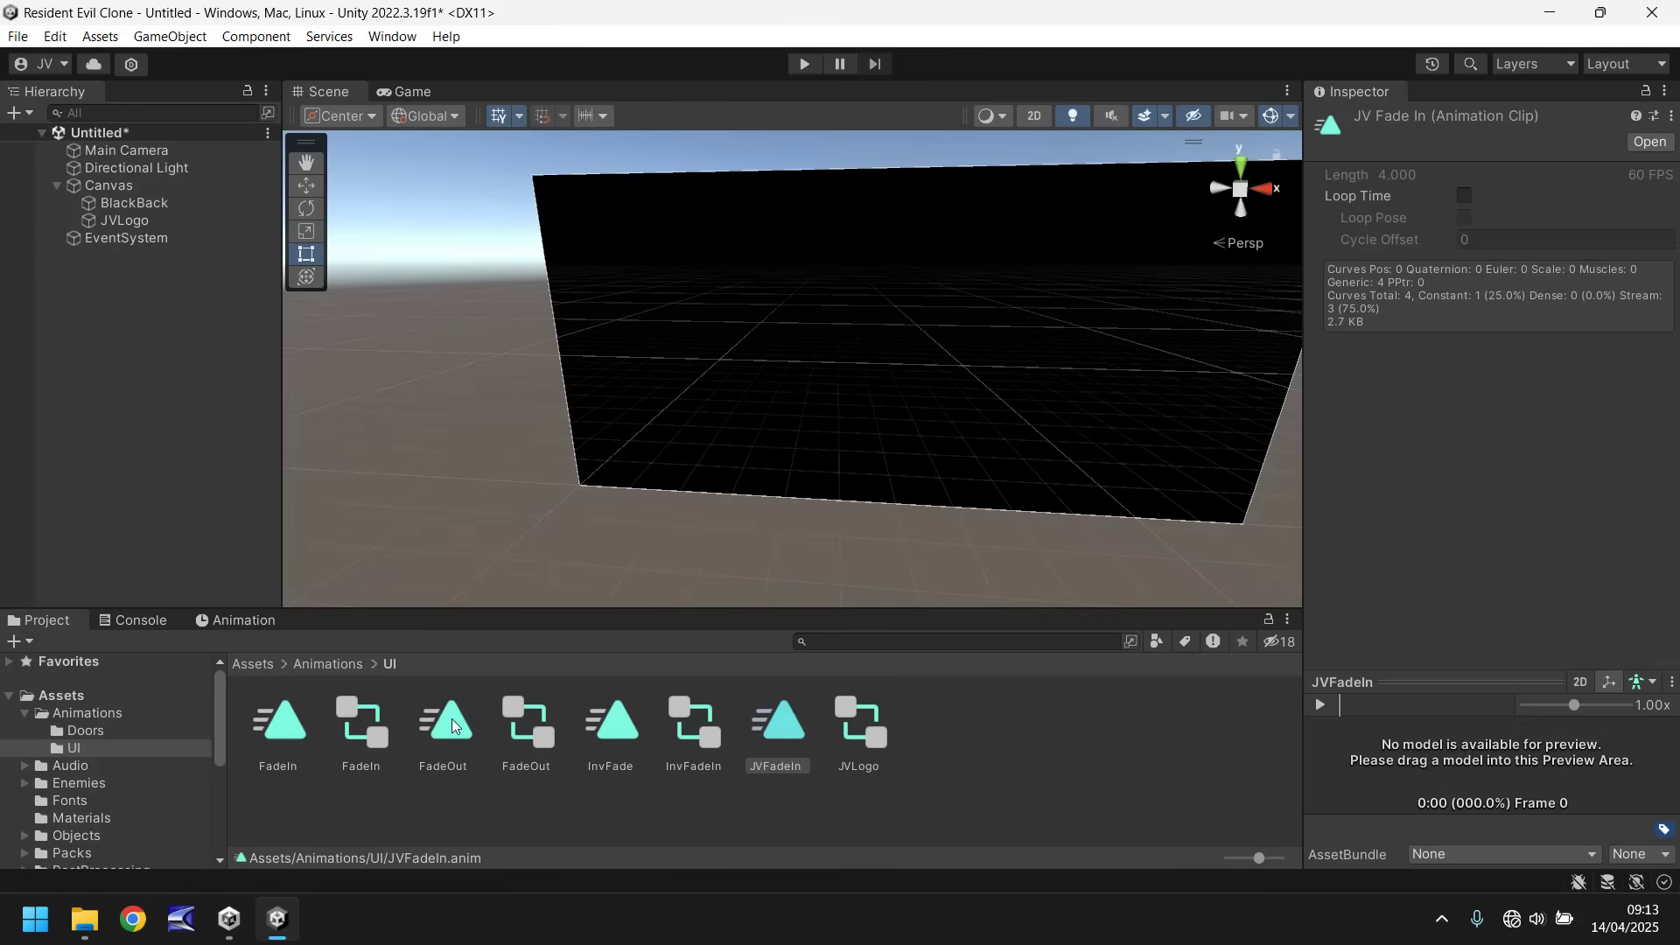
- Apply the existing FadeOut animation clip to the BlackBack raw image
{"action": "left_click", "coordinate": [129, 203]}
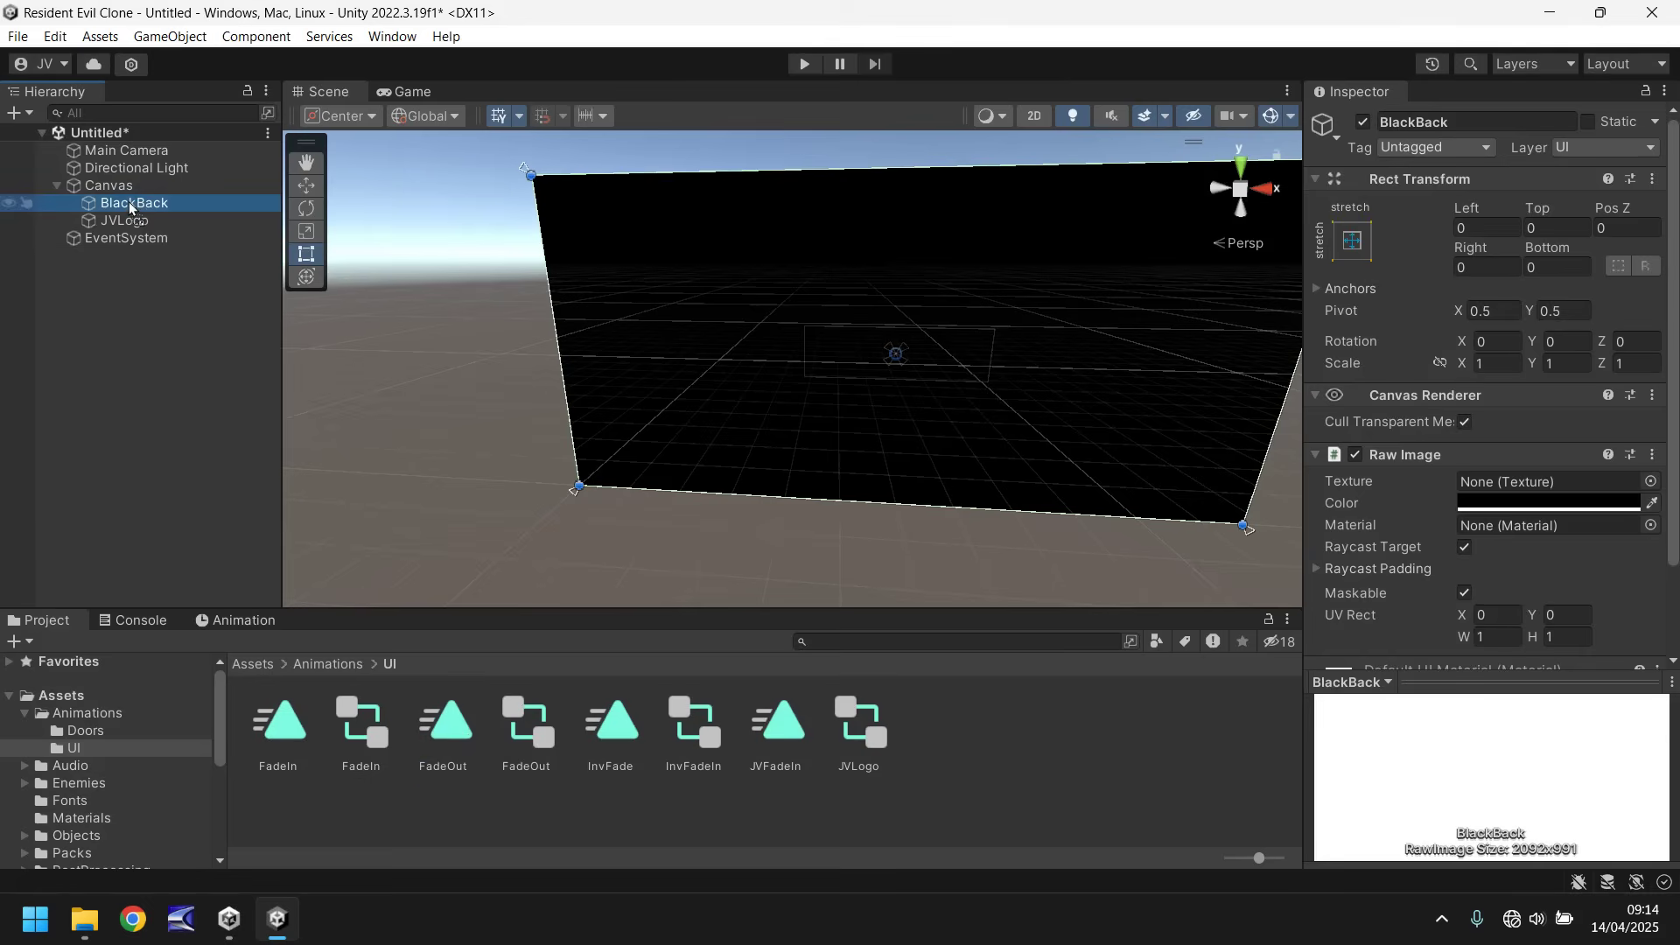
{"action": "left_click_drag", "start_coordinate": [129, 207], "coordinate": [129, 206]}
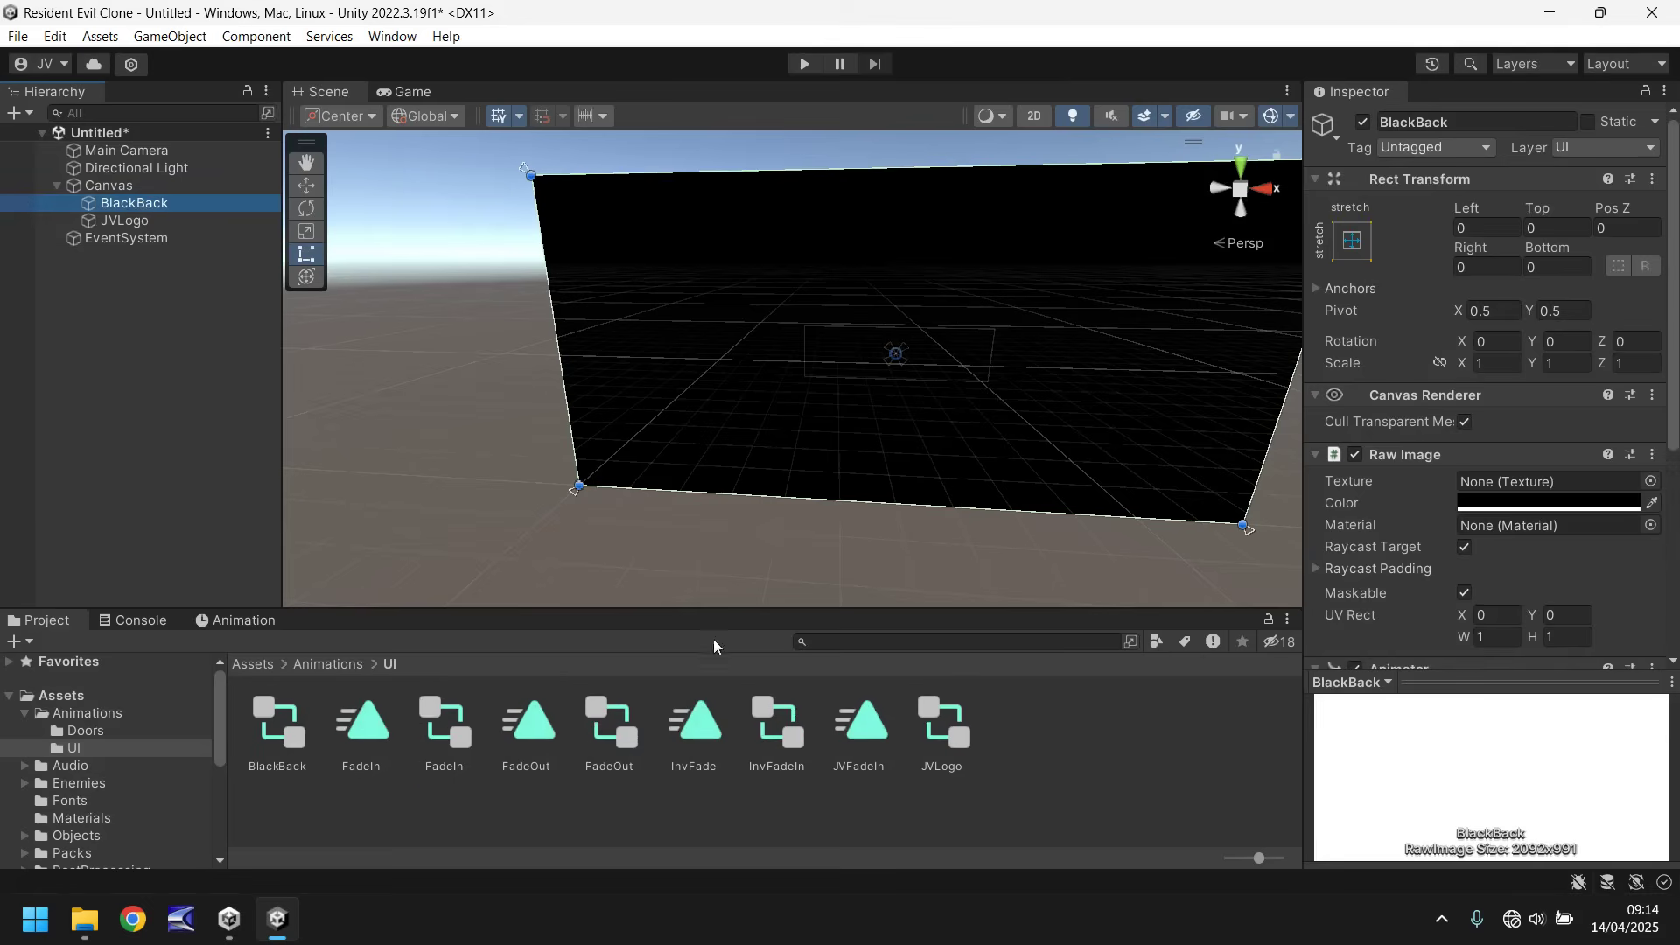
- Add an empty state to the BlackBack animator controller and make it the layer's default state instead of FadeOut
{"action": "double_click", "coordinate": [280, 719]}
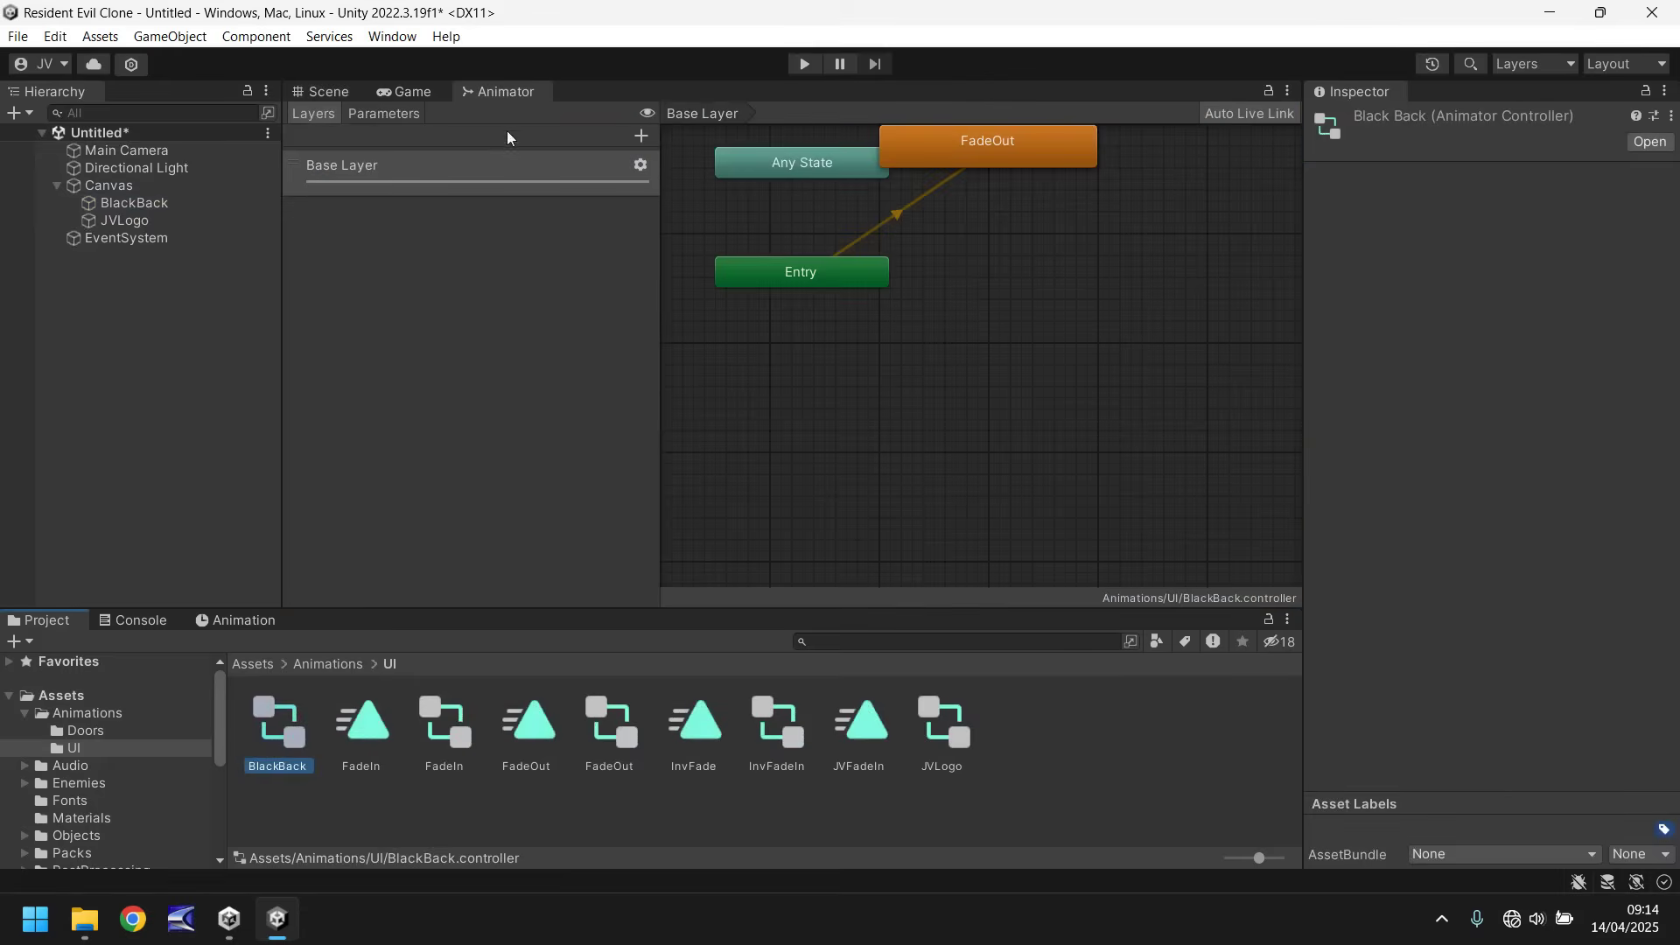
{"action": "right_click", "coordinate": [1004, 257]}
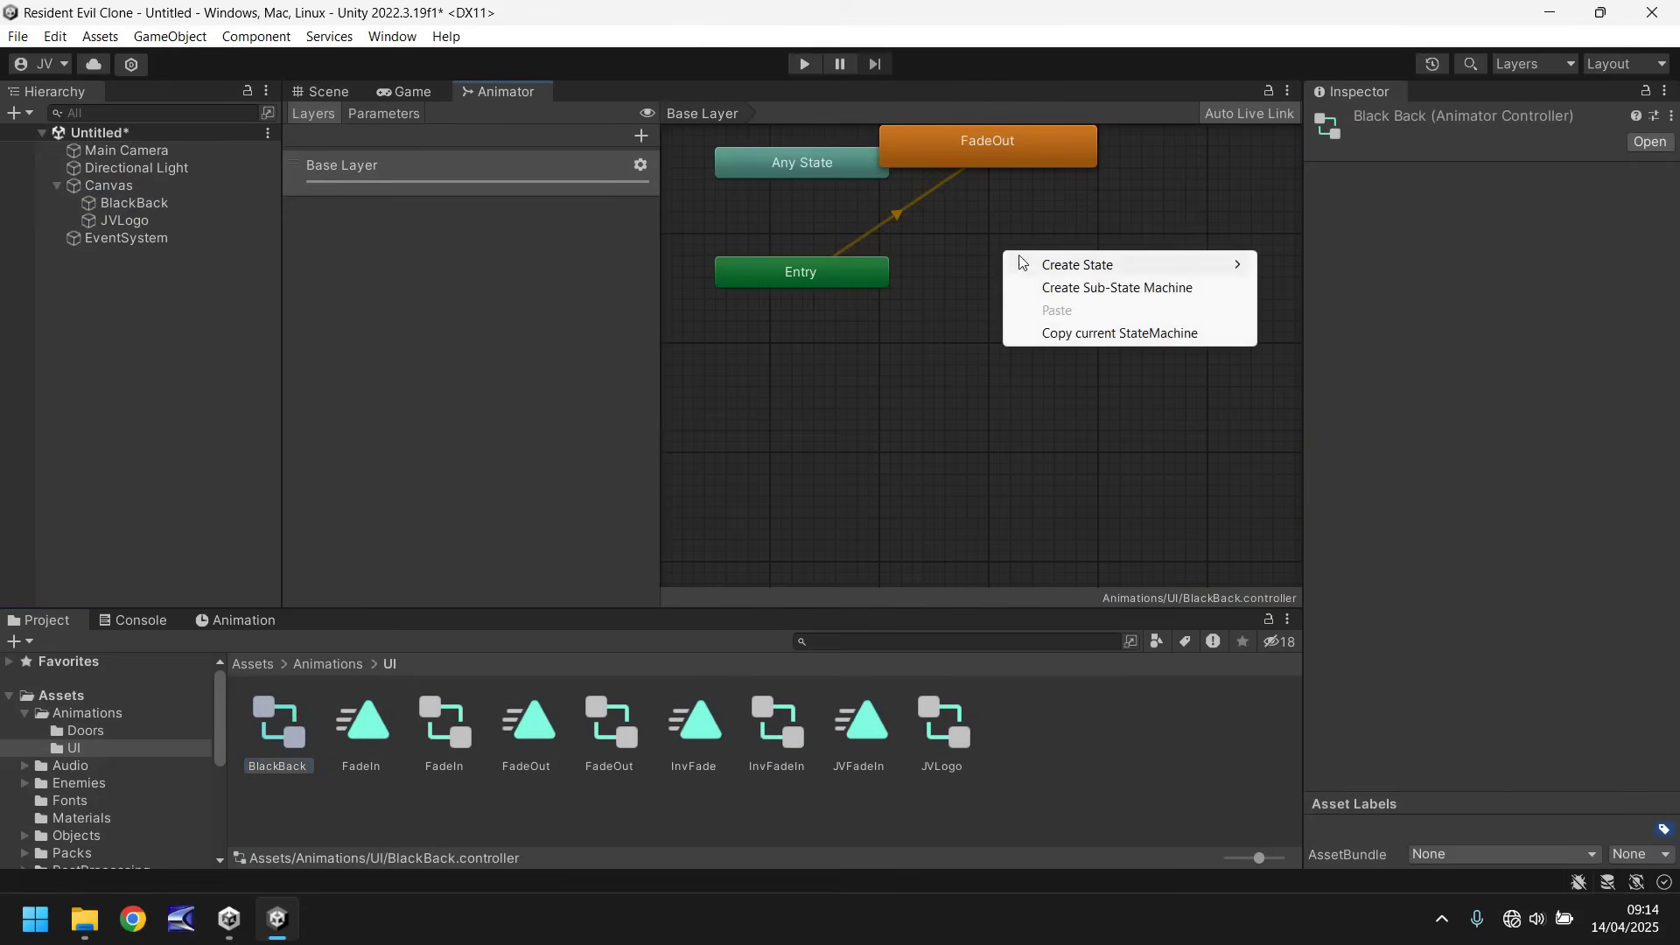
{"action": "mouse_move", "coordinate": [1180, 267]}
{"action": "left_click", "coordinate": [1330, 265]}
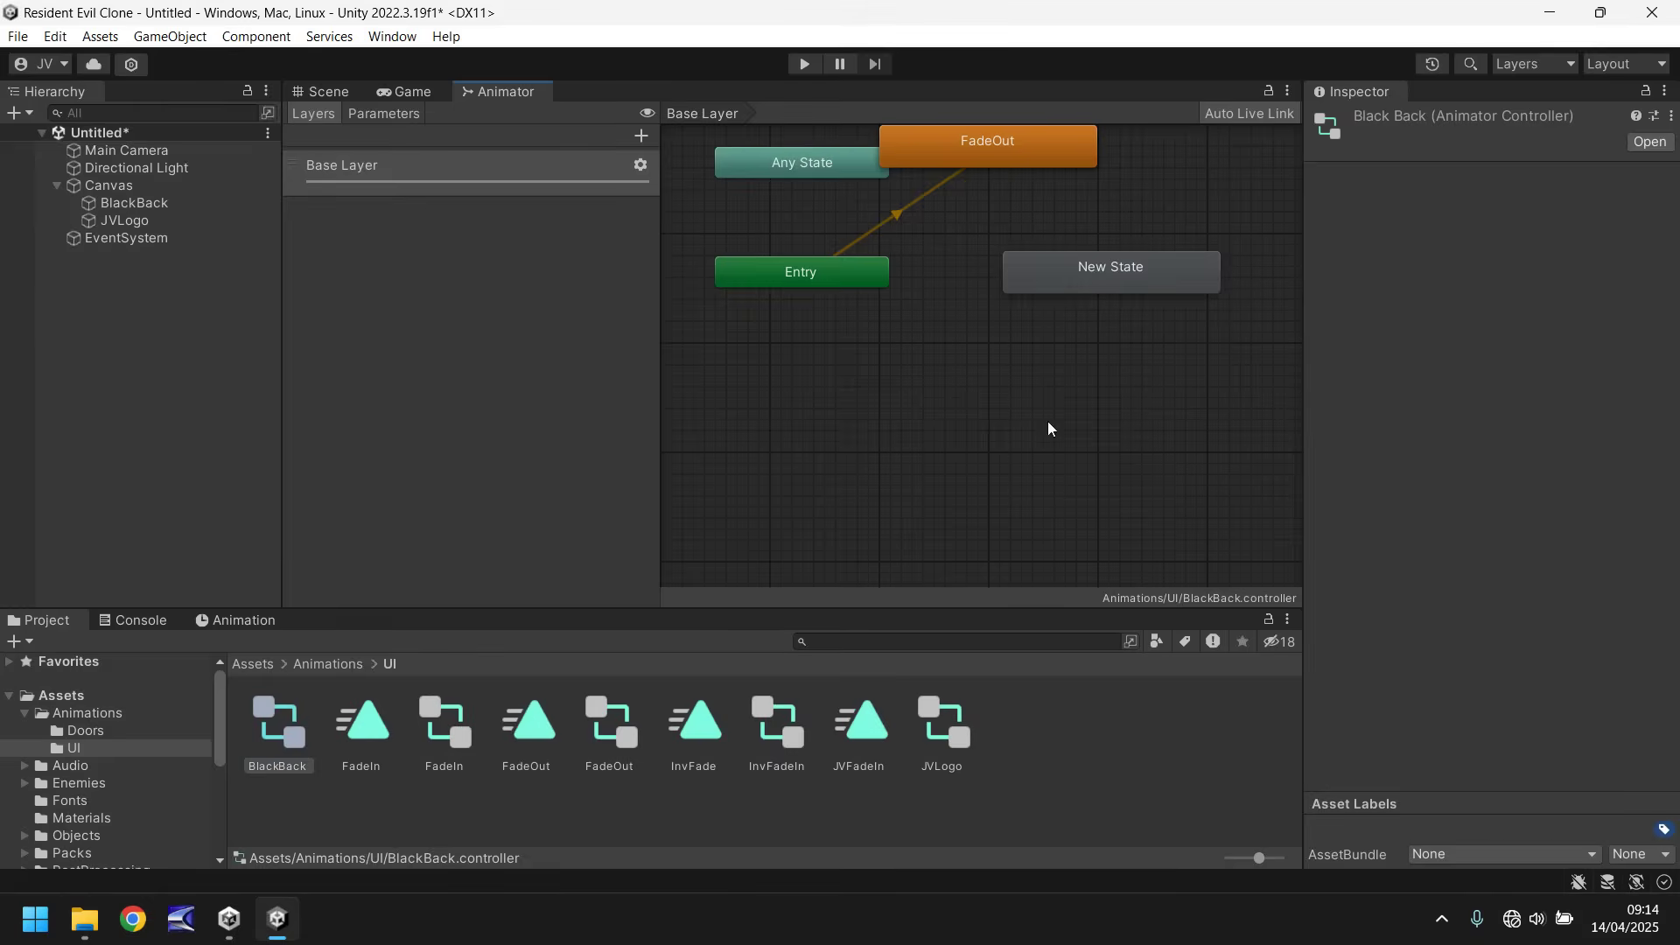
{"action": "right_click", "coordinate": [1073, 276]}
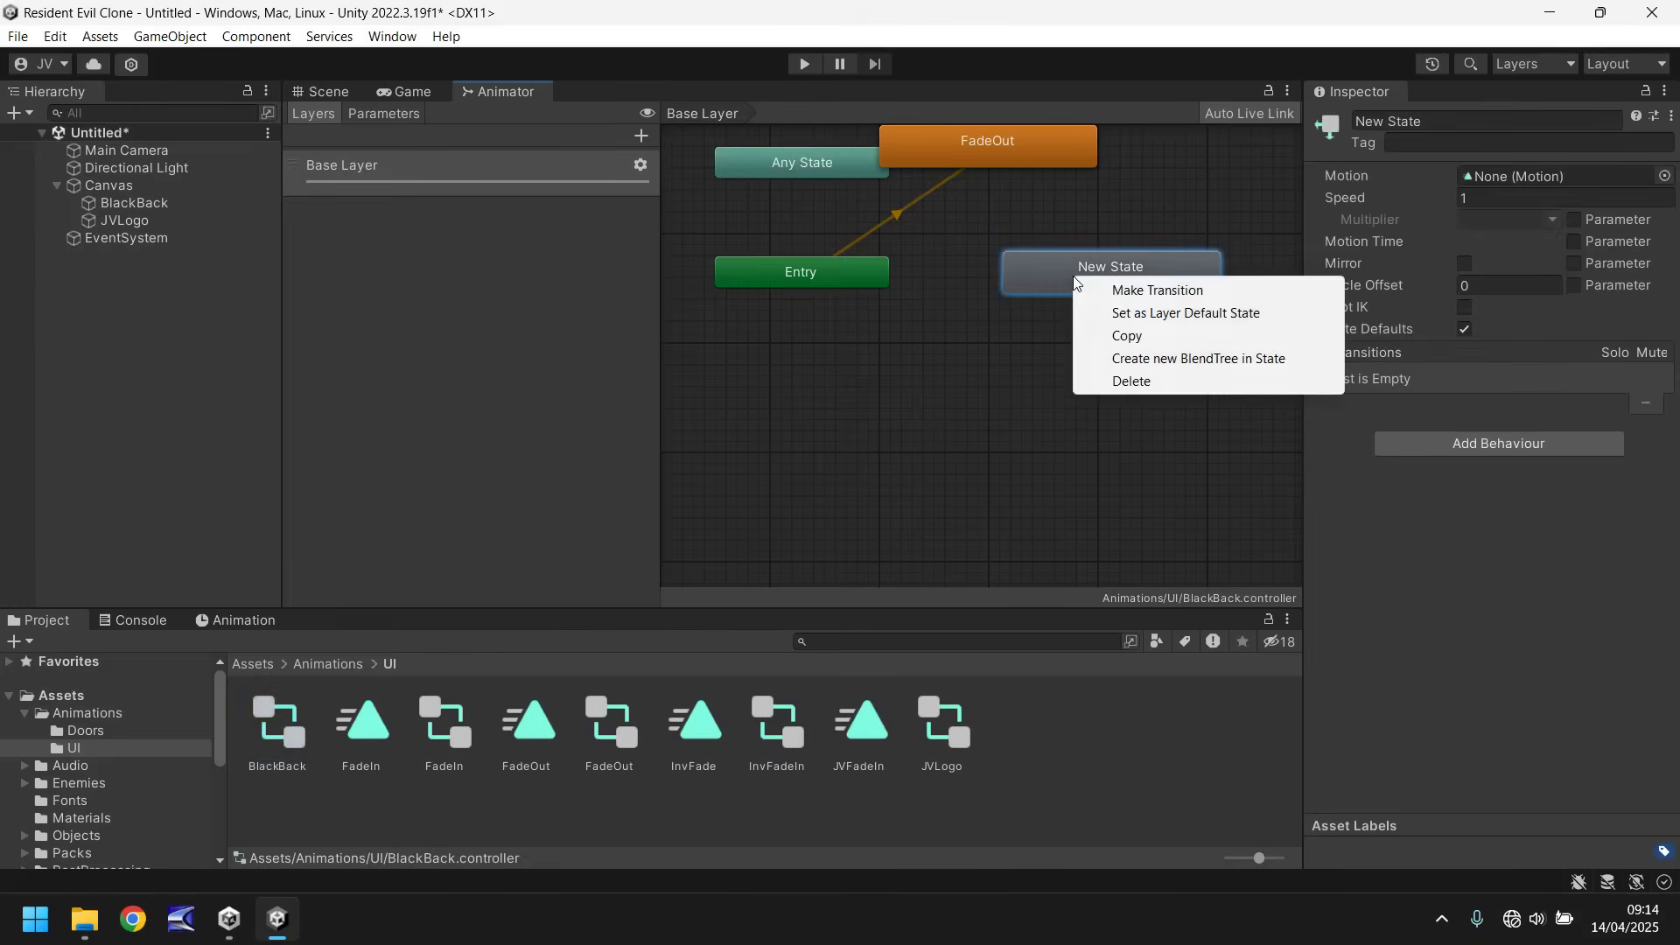
{"action": "left_click", "coordinate": [1153, 314]}
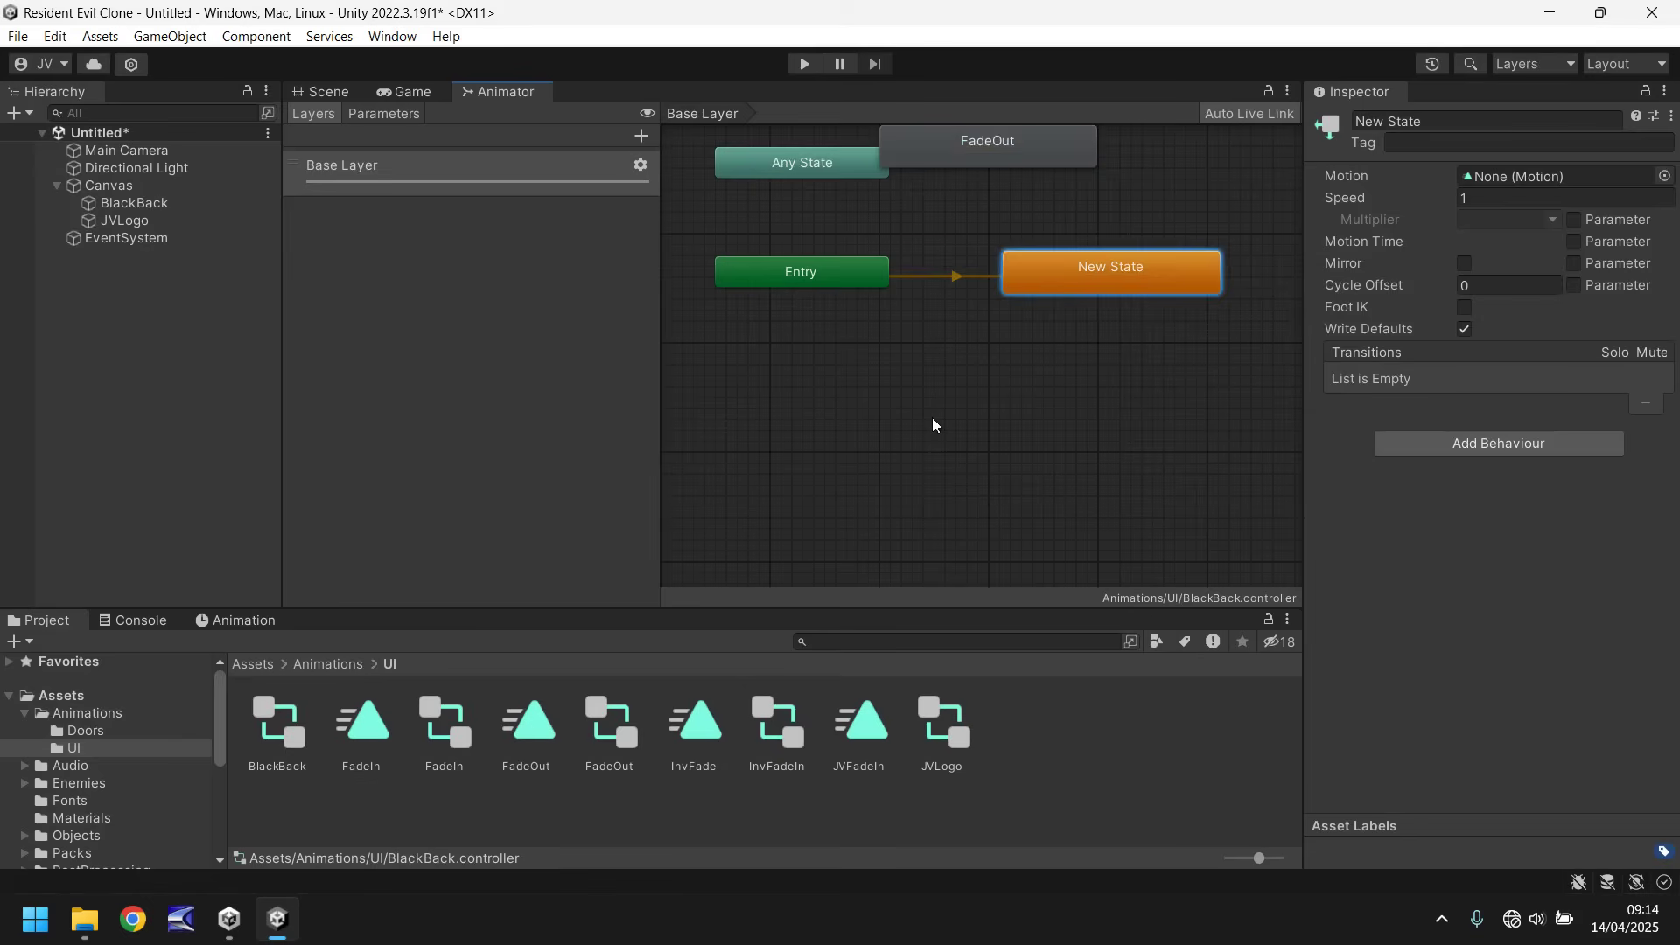
{"action": "left_click", "coordinate": [334, 89]}
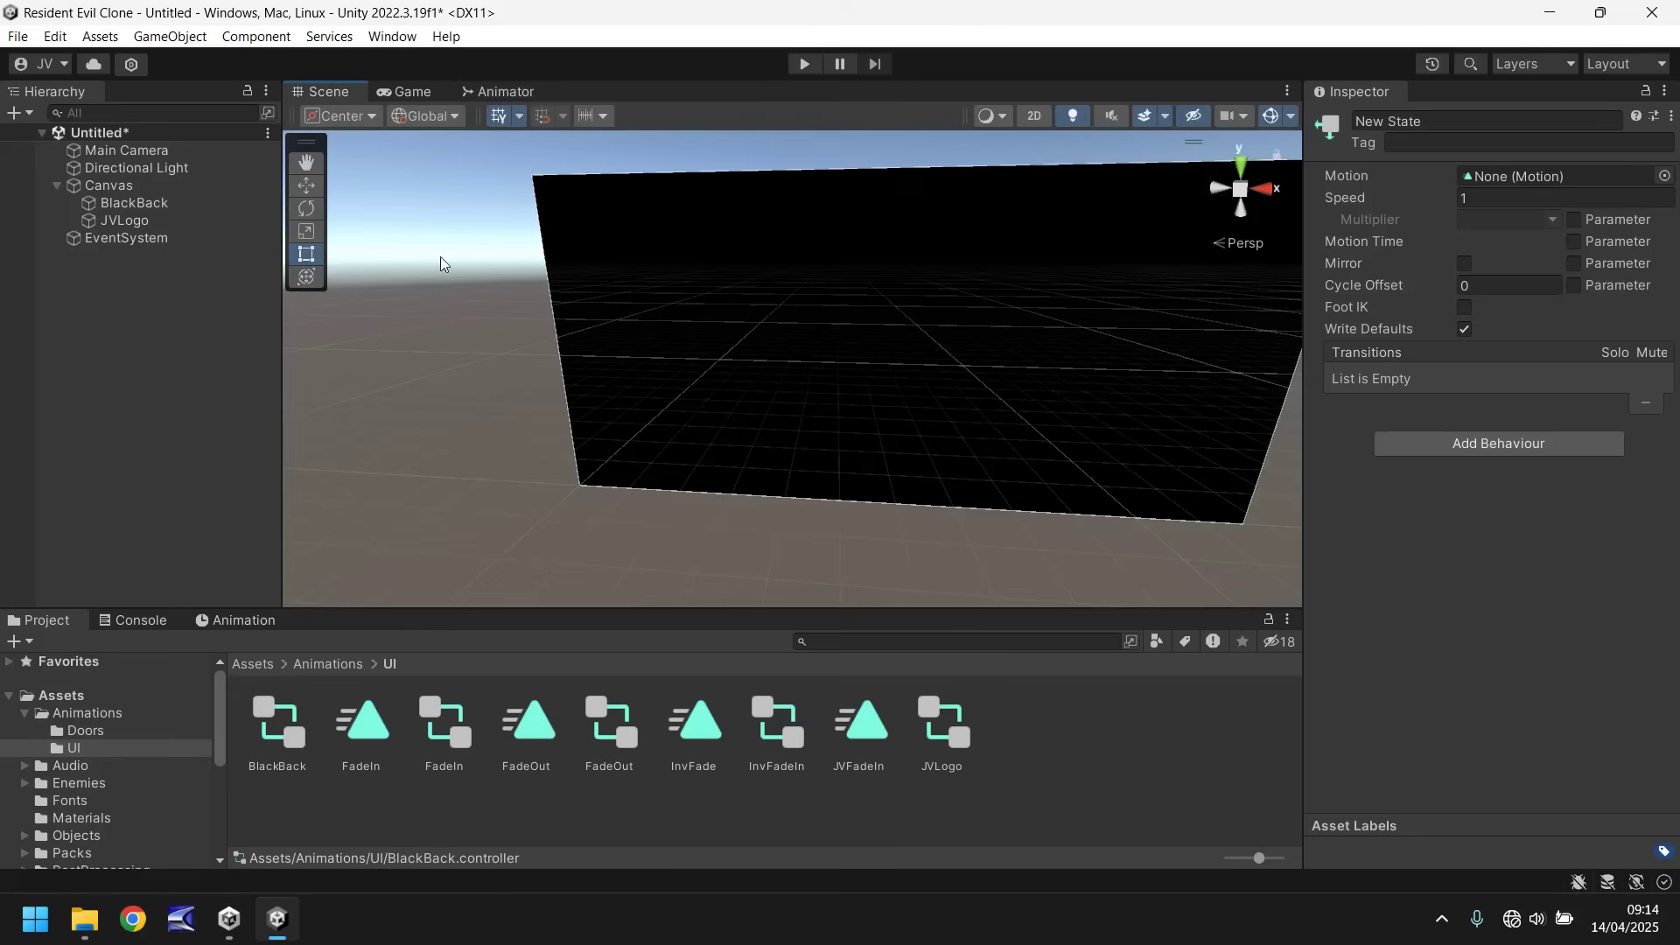
- Create a C# script named MainMenuFunction in the Scripts/UI folder
{"action": "scroll", "coordinate": [149, 813], "scroll_direction": "down", "scroll_amount": 3}
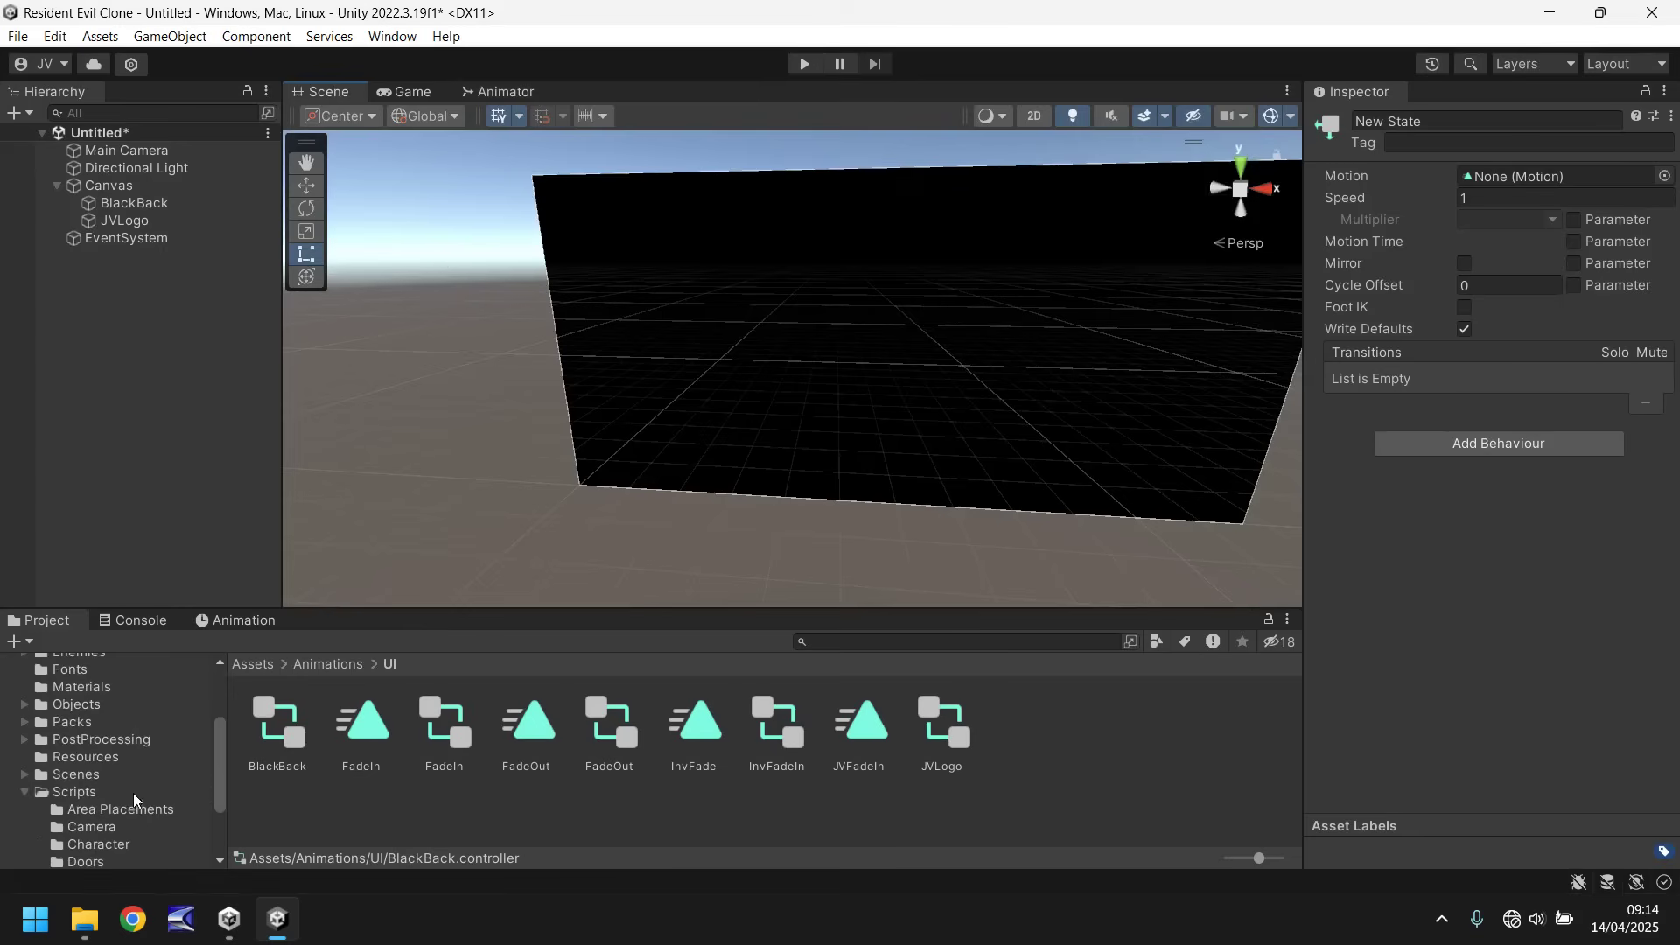
{"action": "left_click", "coordinate": [73, 793]}
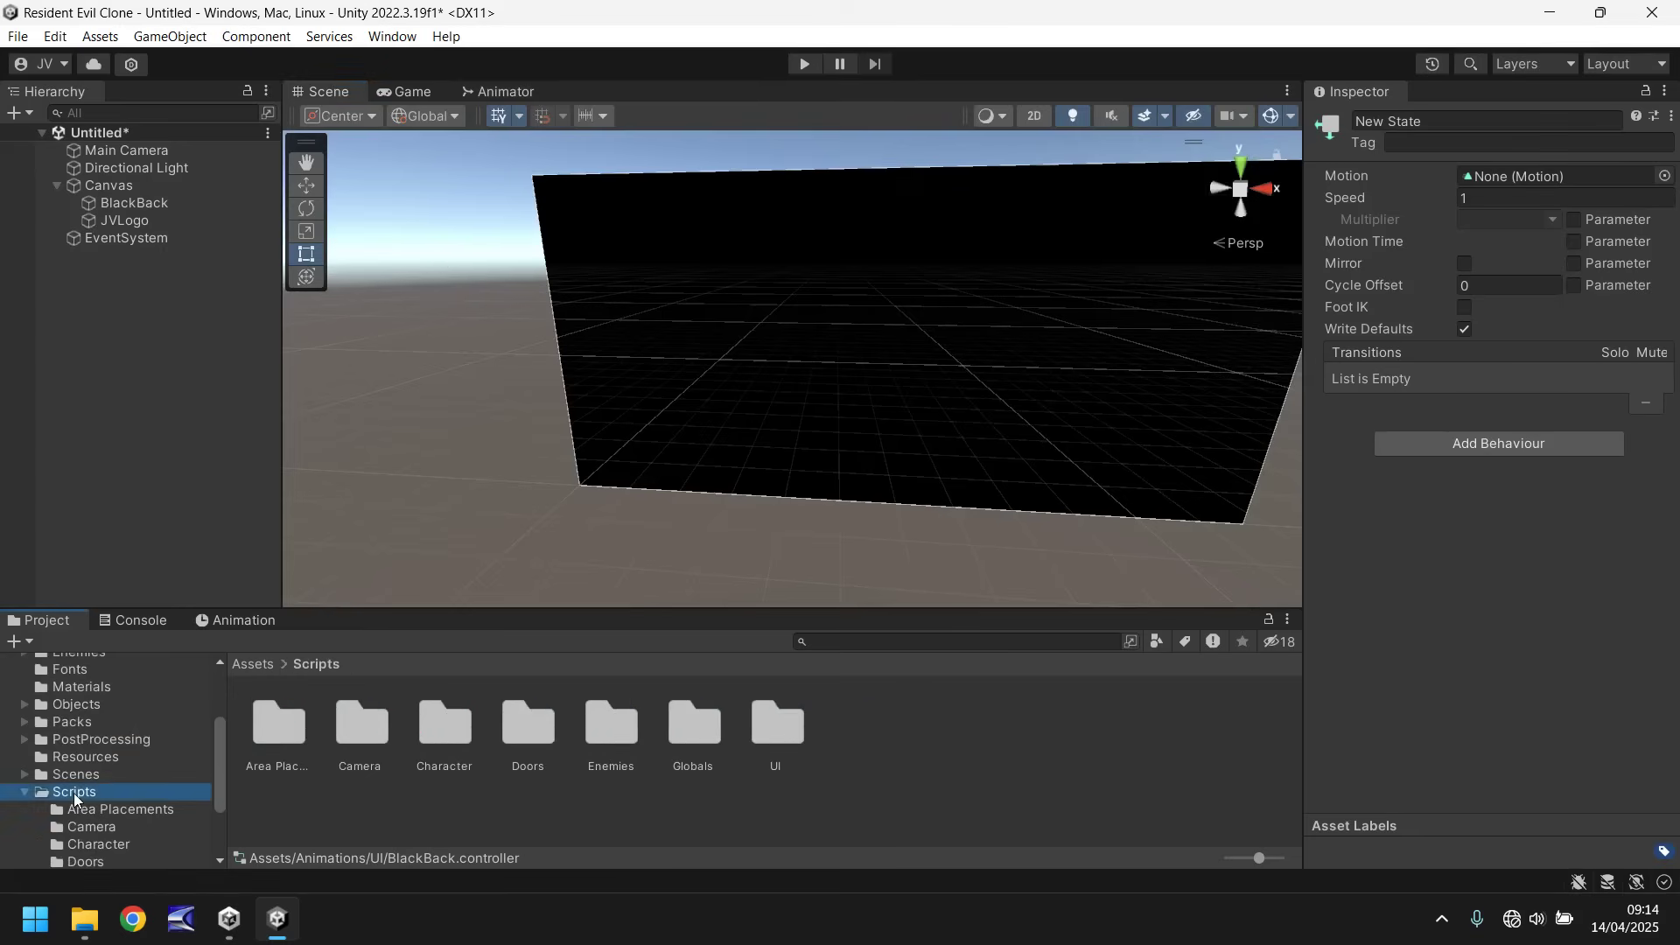
{"action": "double_click", "coordinate": [770, 729]}
{"action": "right_click", "coordinate": [501, 740]}
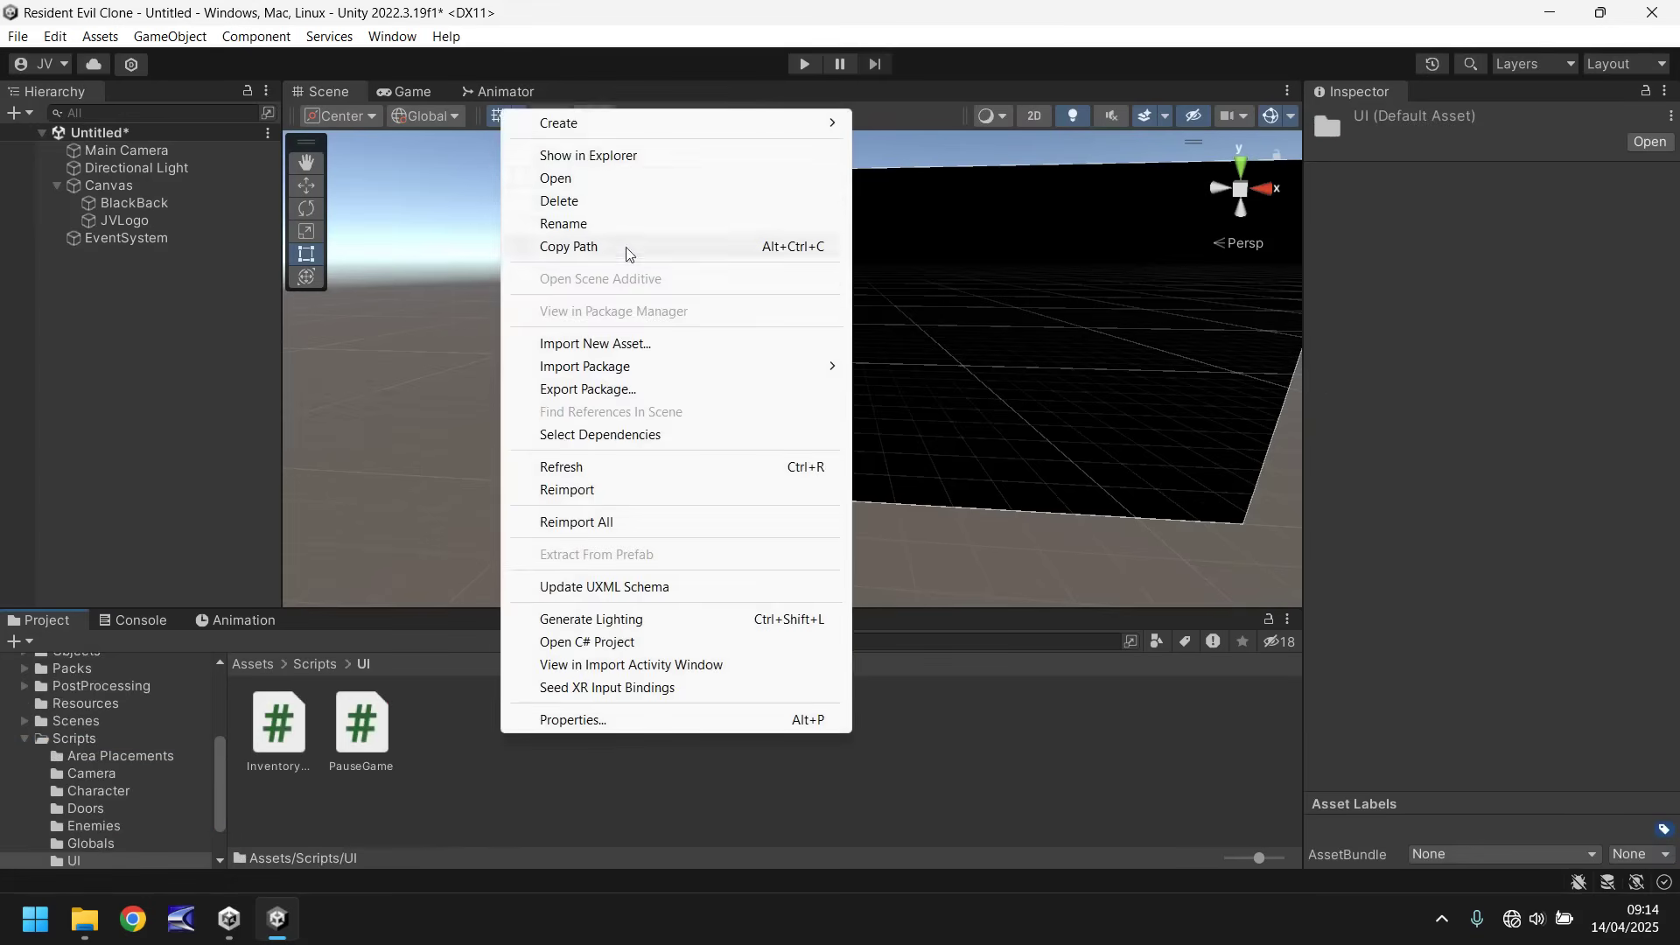
{"action": "mouse_move", "coordinate": [577, 130]}
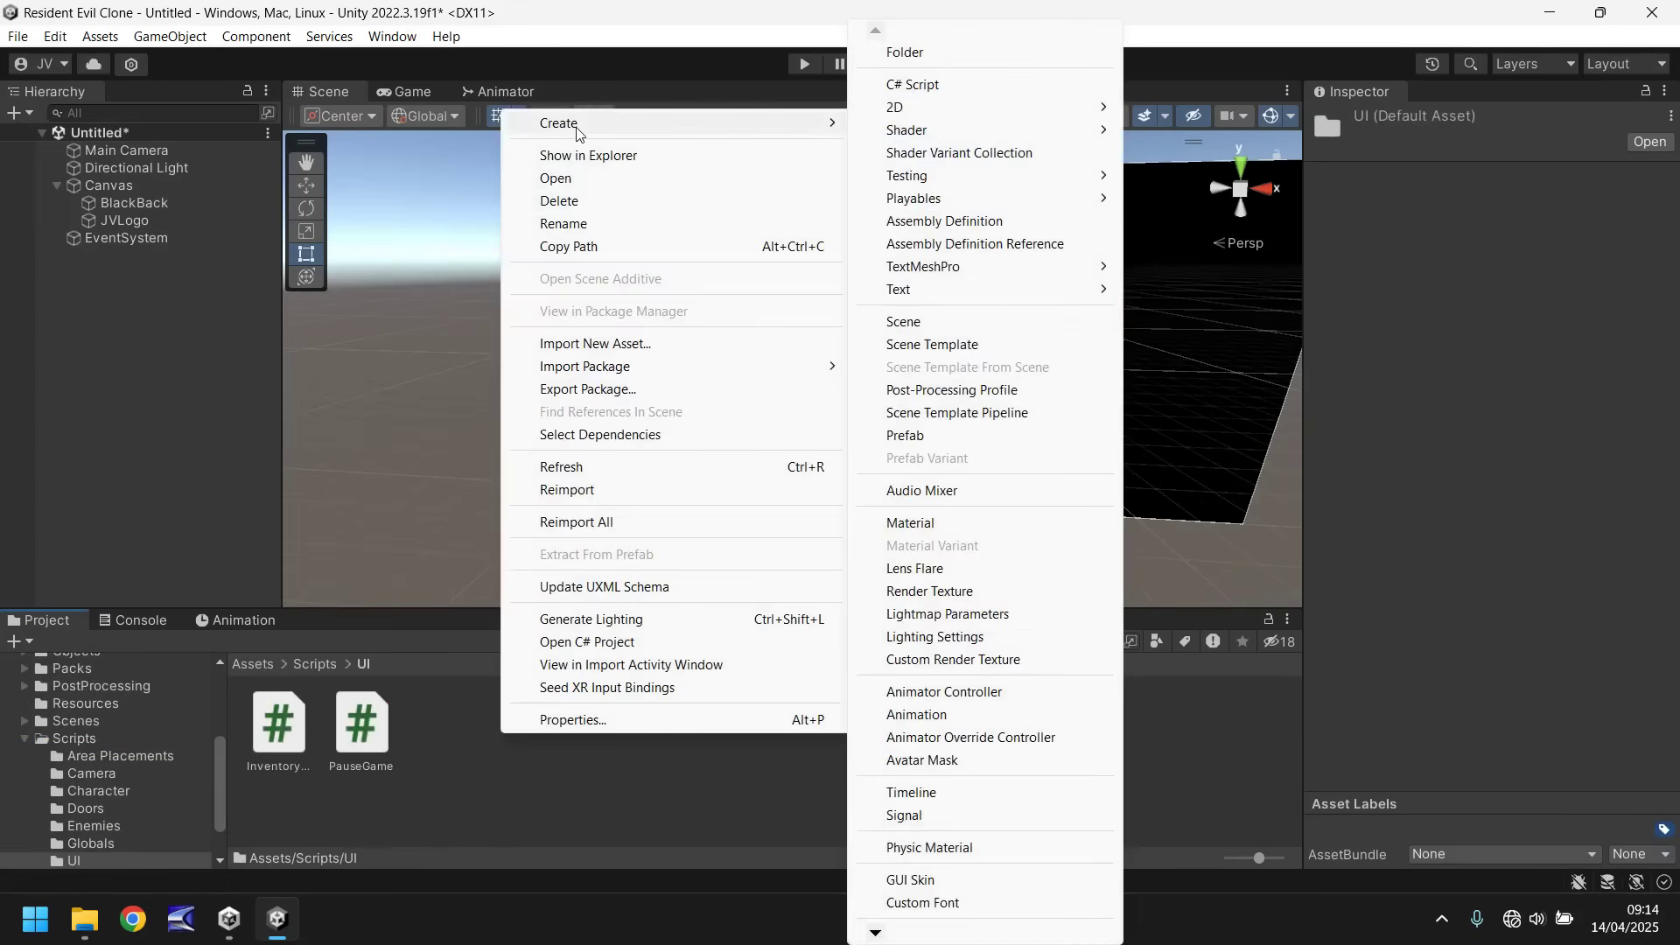
{"action": "left_click", "coordinate": [947, 84]}
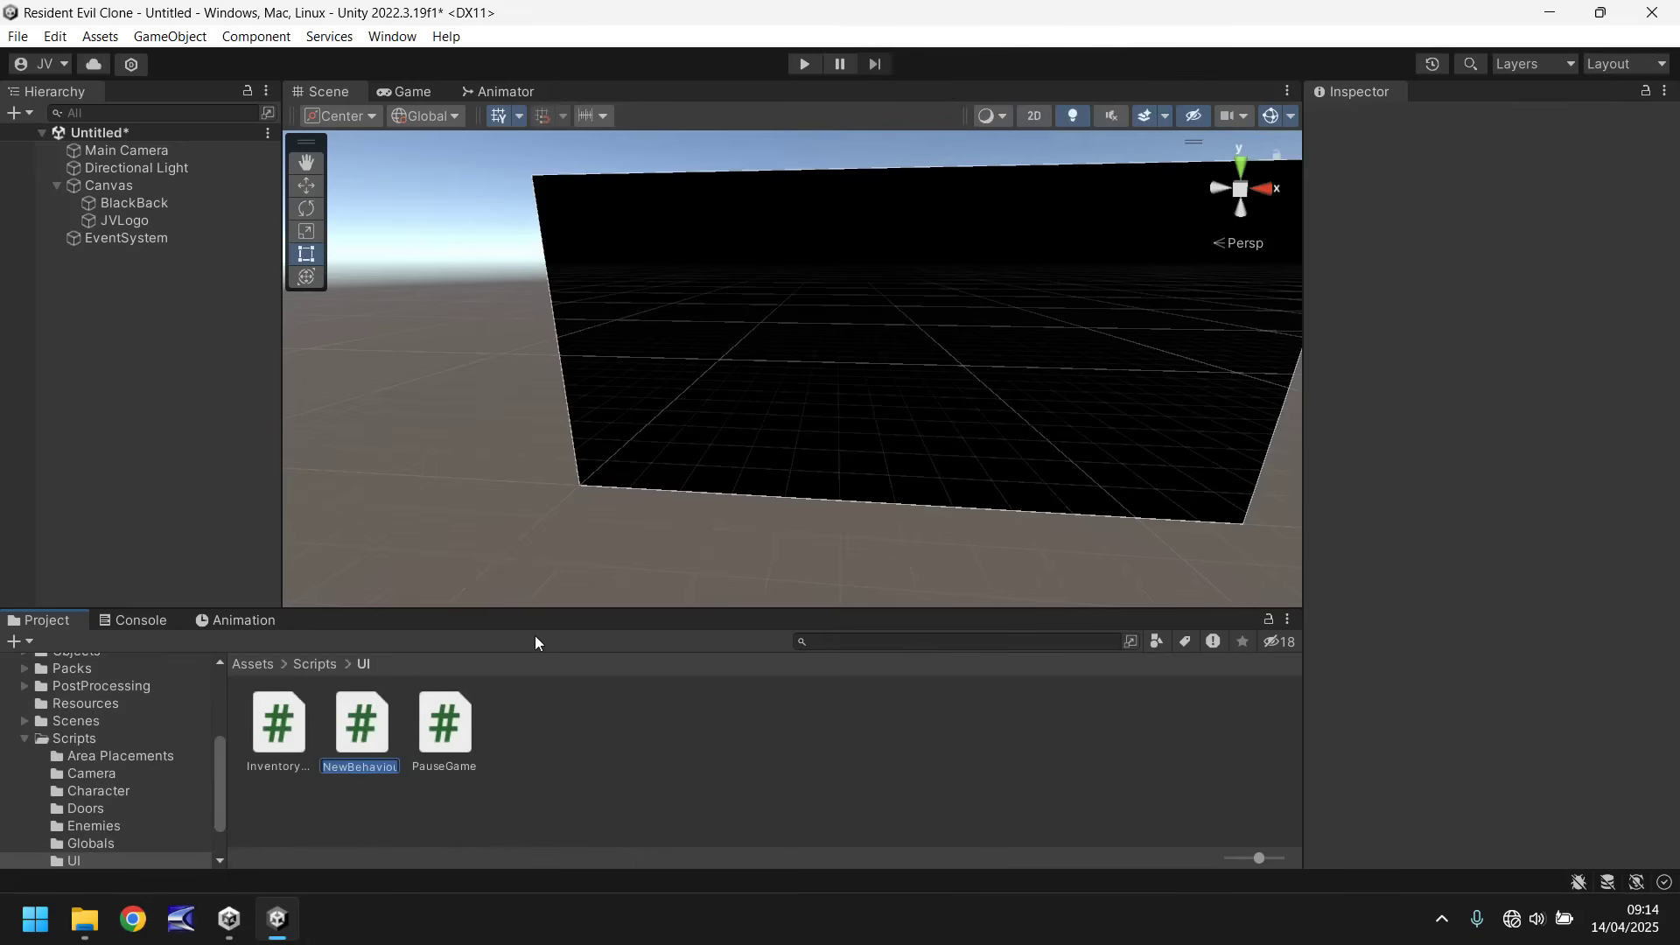
{"action": "type", "text": "MainMen"}
{"action": "type", "text": "u"}
{"action": "type", "text": "Function"}
{"action": "key", "text": "Return"}
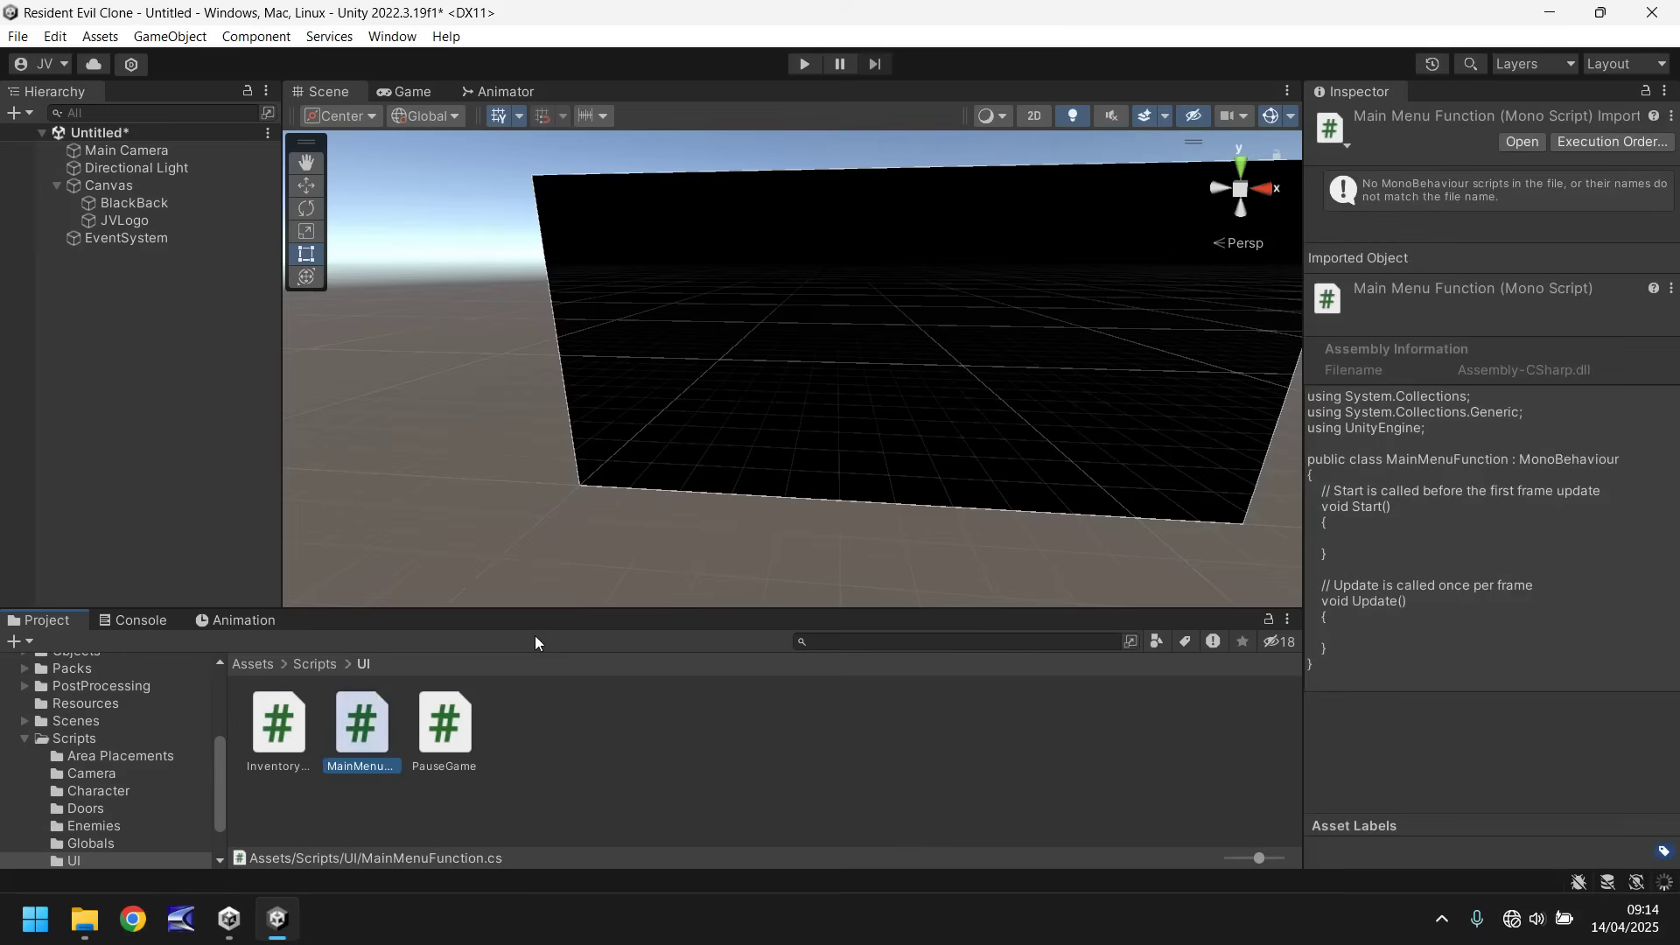
- Open the MainMenuFunction script in Visual Studio and add an empty IEnumerator SplashToMenu() method below Update
{"action": "key", "text": "Return"}
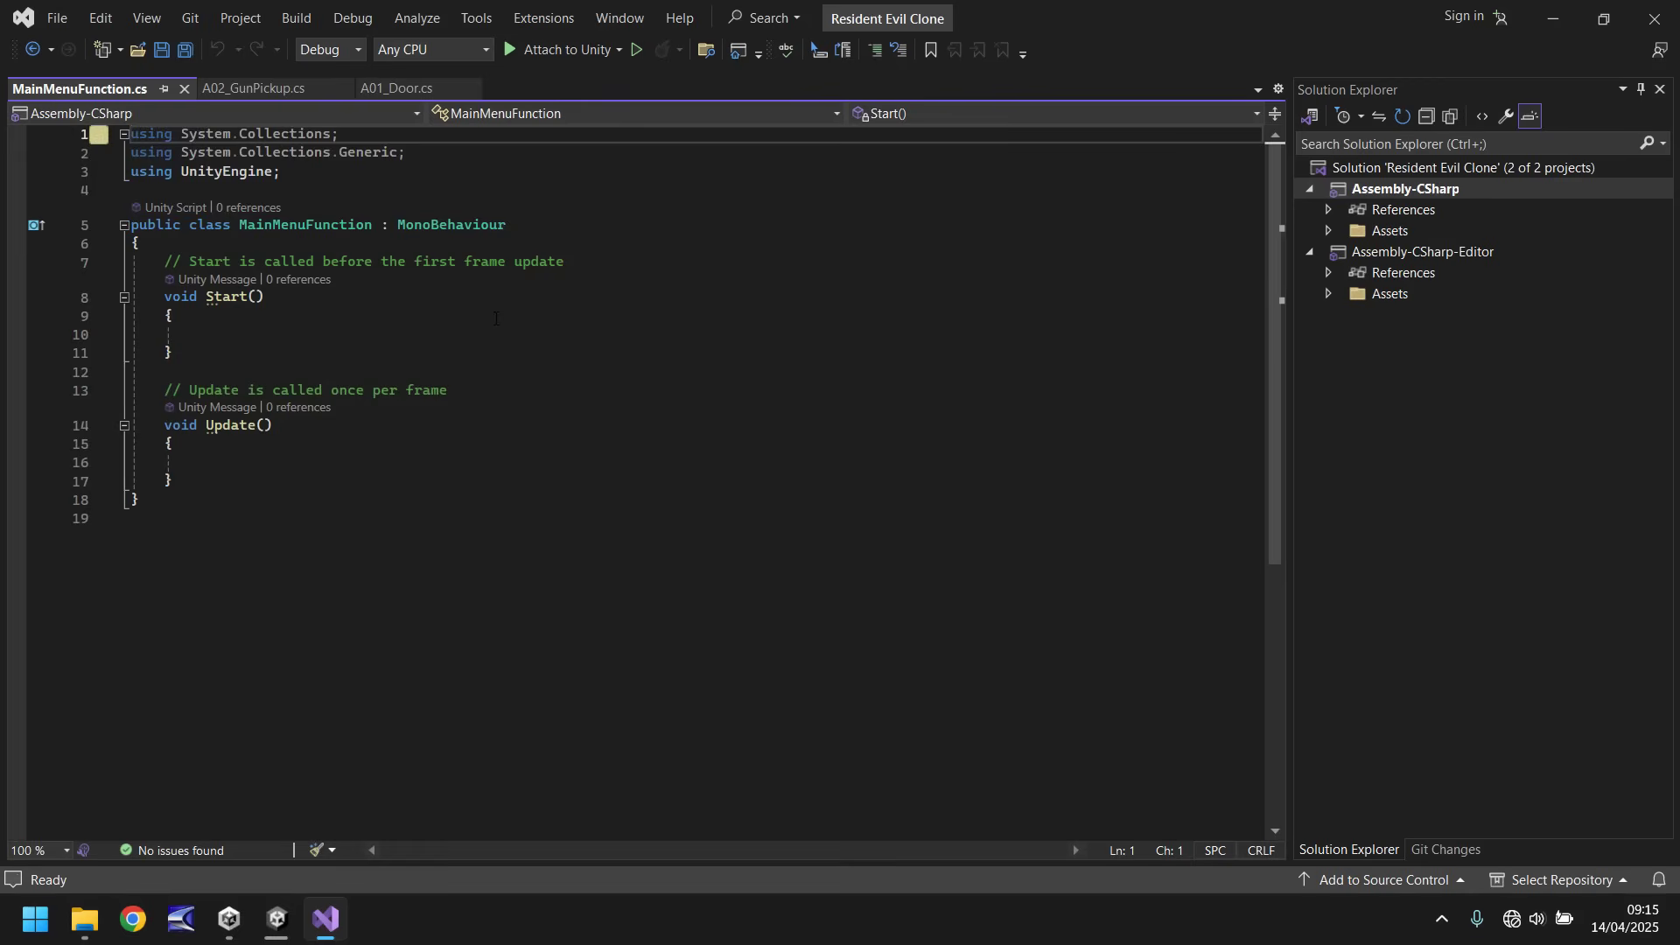
{"action": "left_click", "coordinate": [239, 481]}
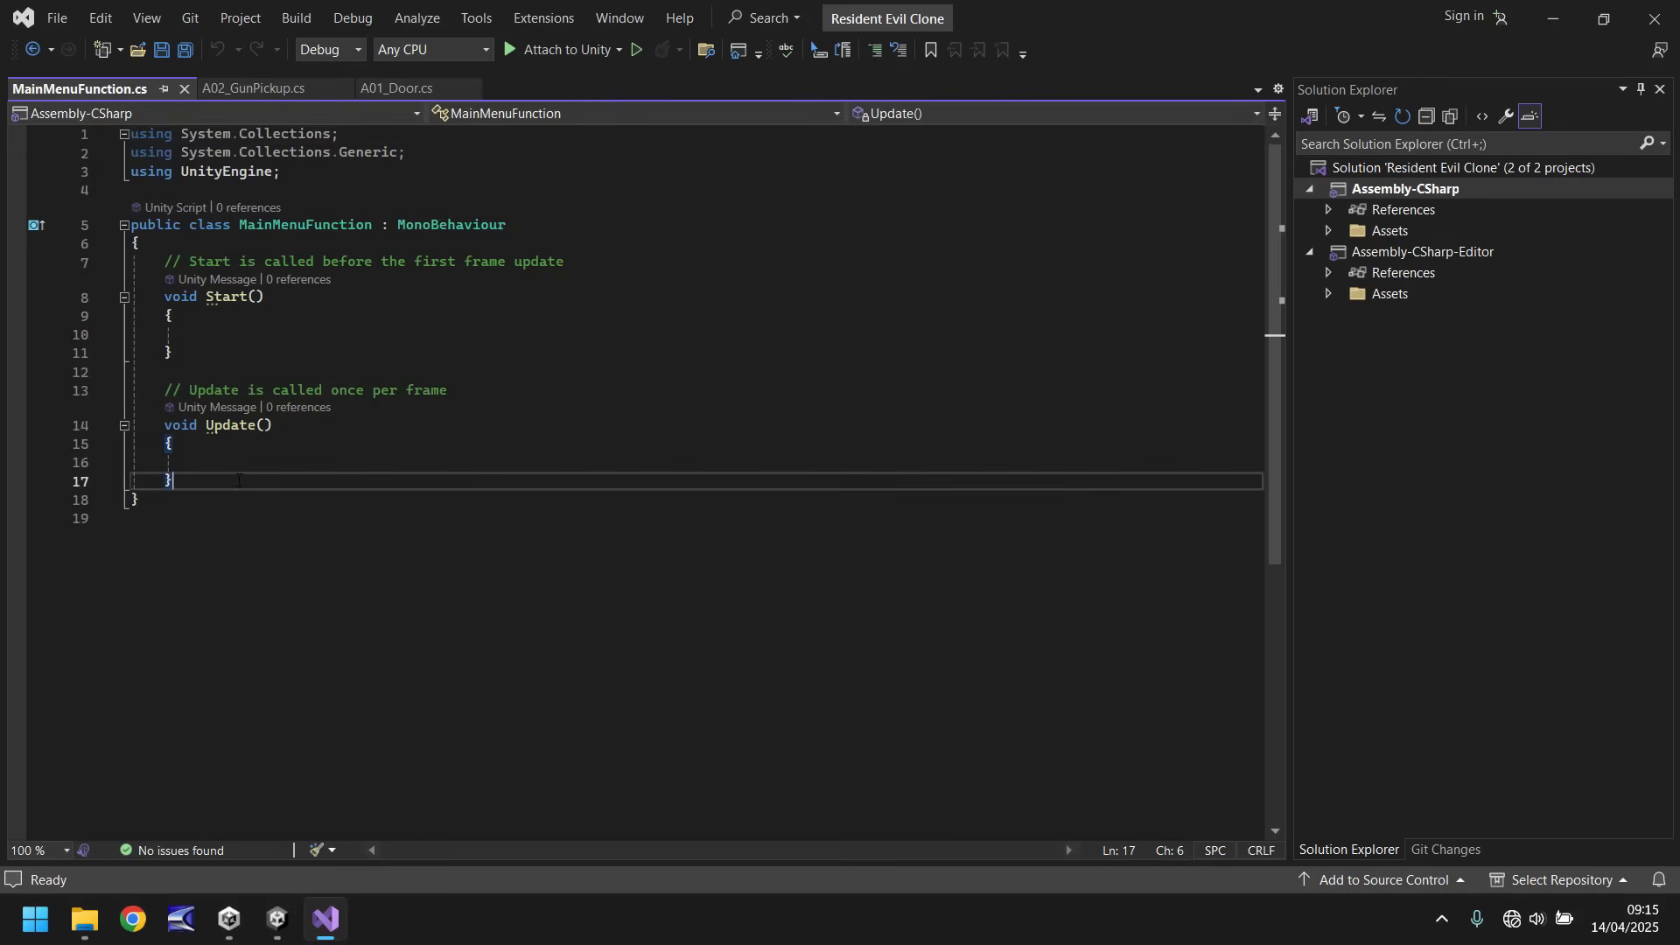
{"action": "key", "text": "Return"}
{"action": "key", "text": "Return"}
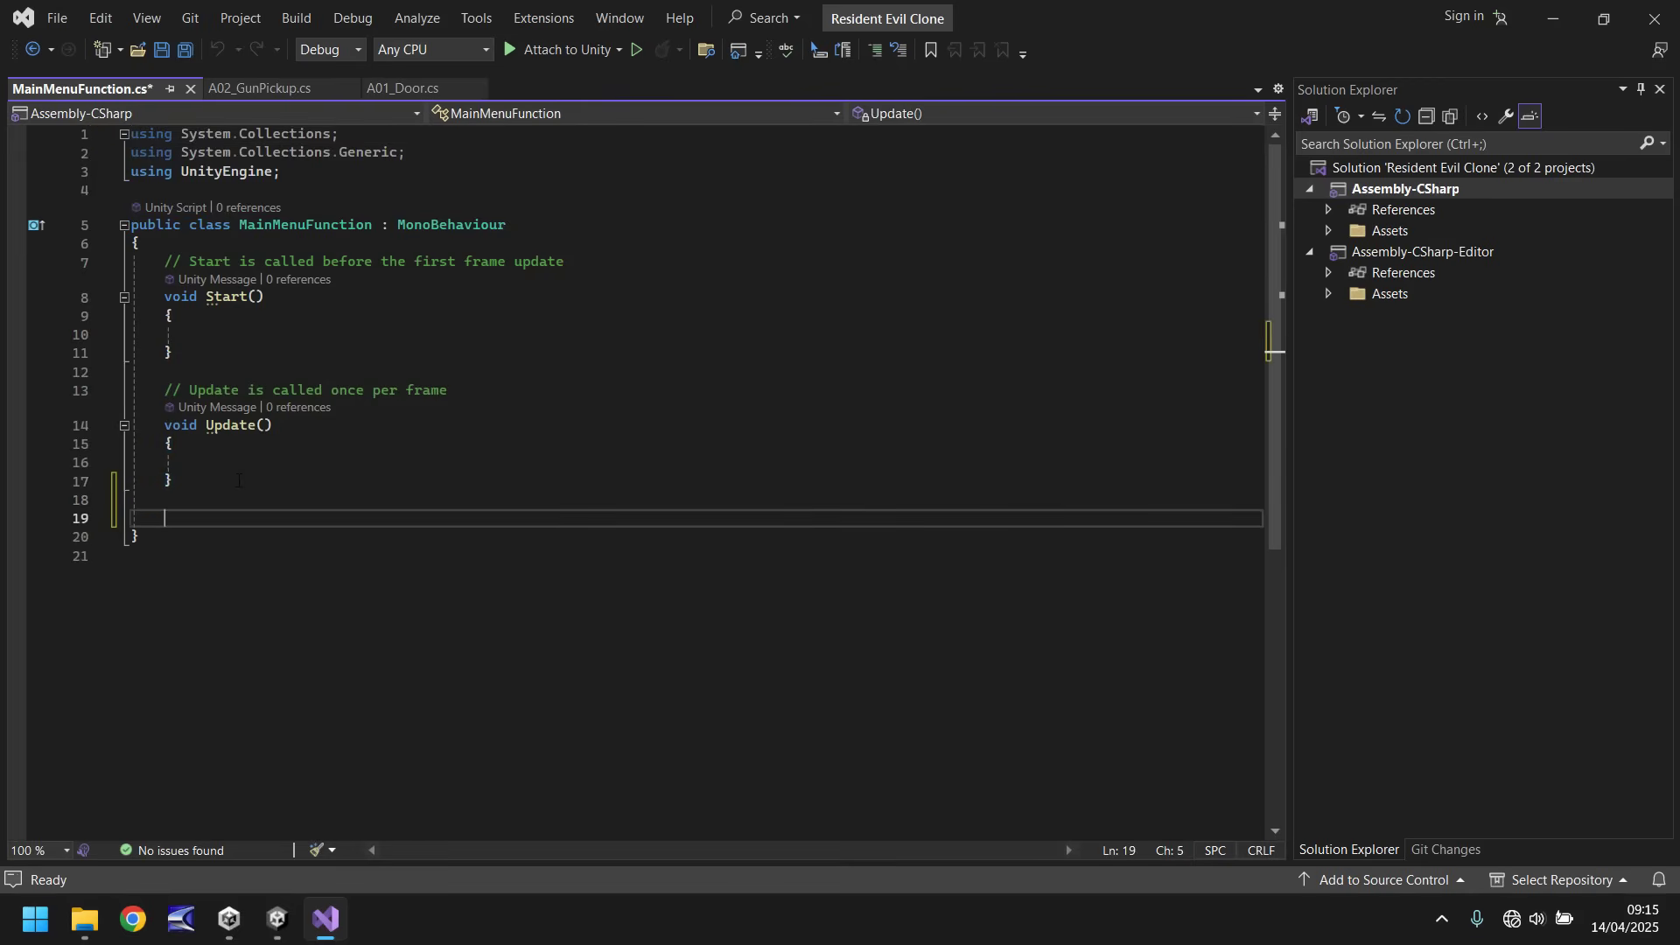
{"action": "type", "text": "IEnumerator"}
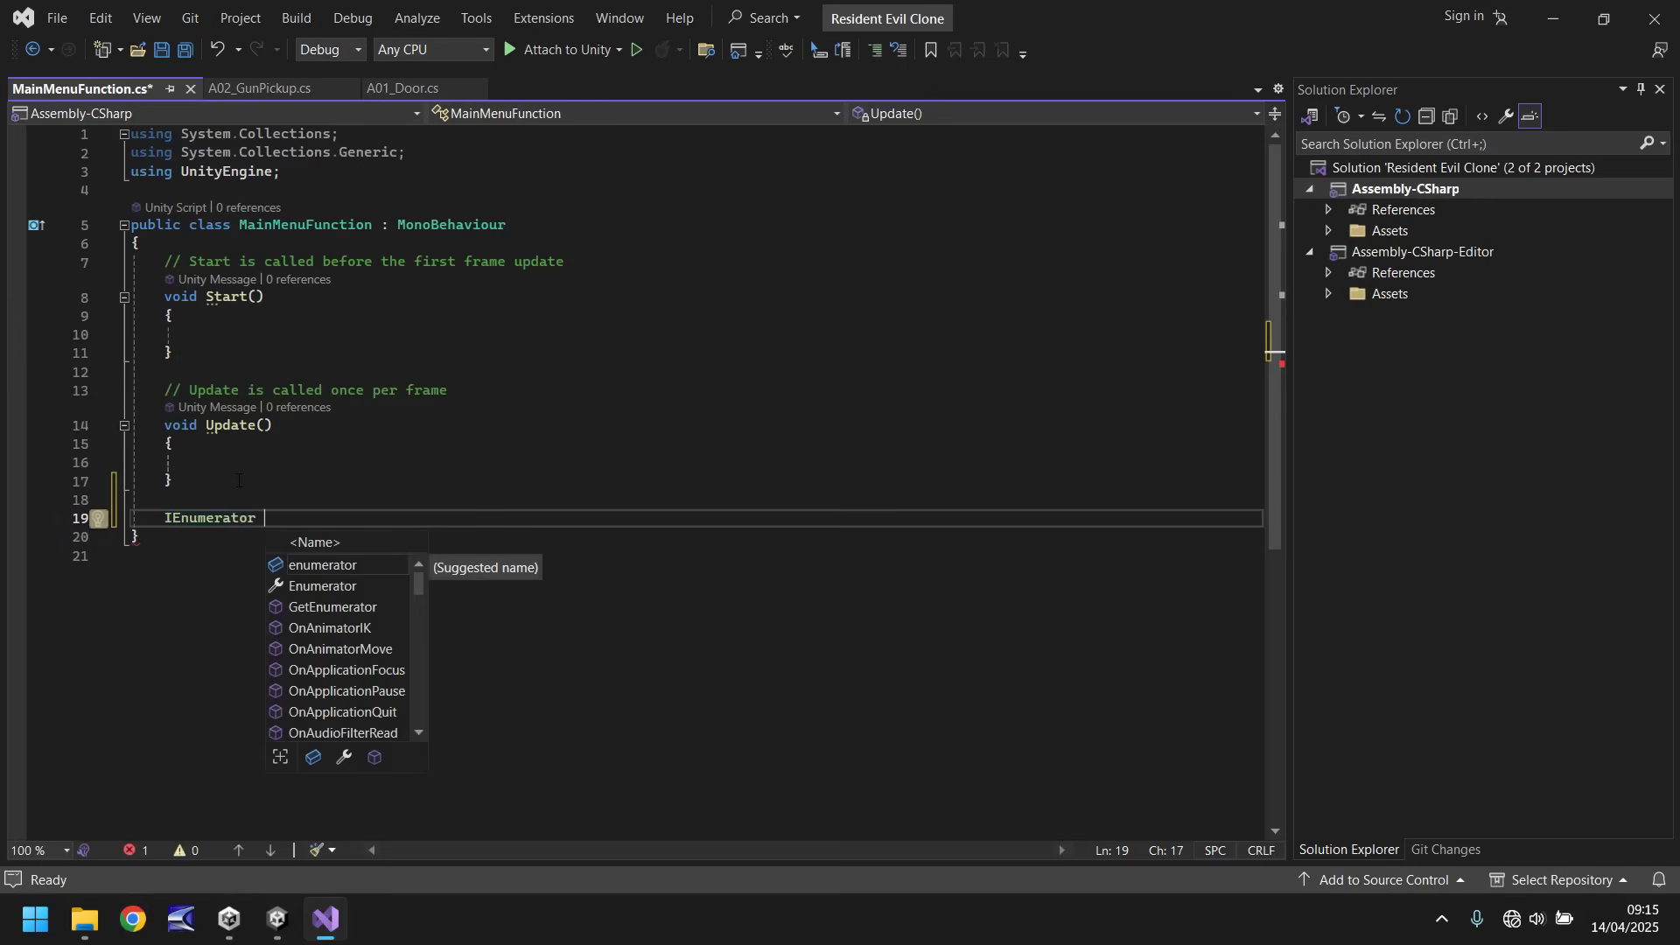
{"action": "type", "text": " SplashT"}
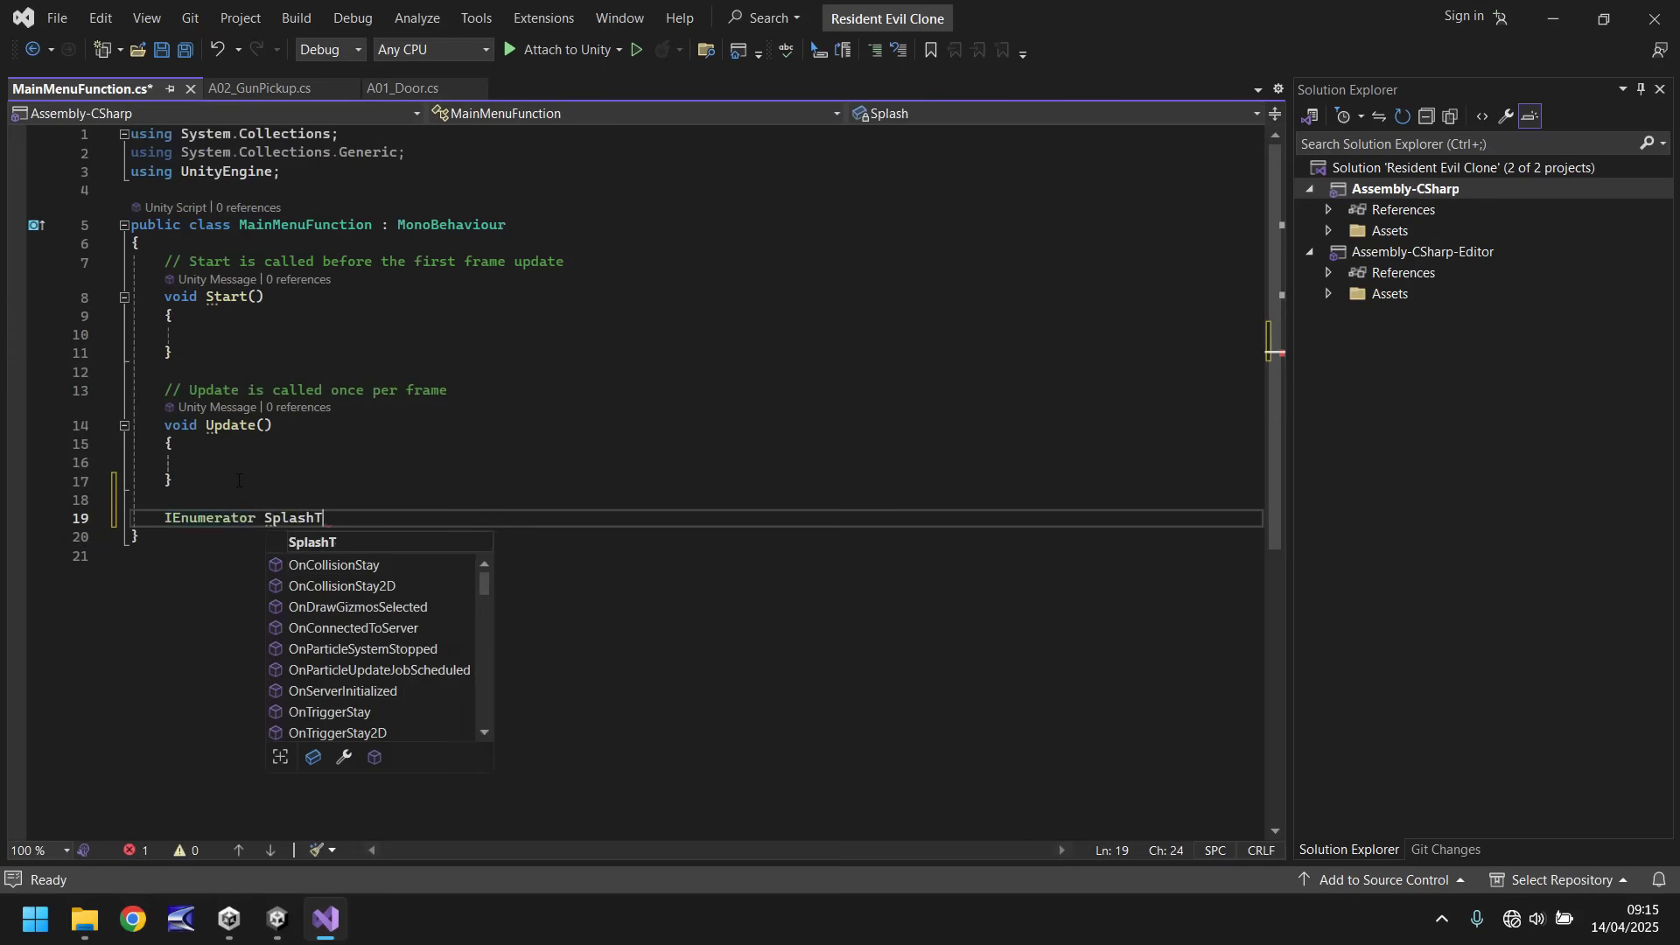
{"action": "type", "text": "oMenu() {"}
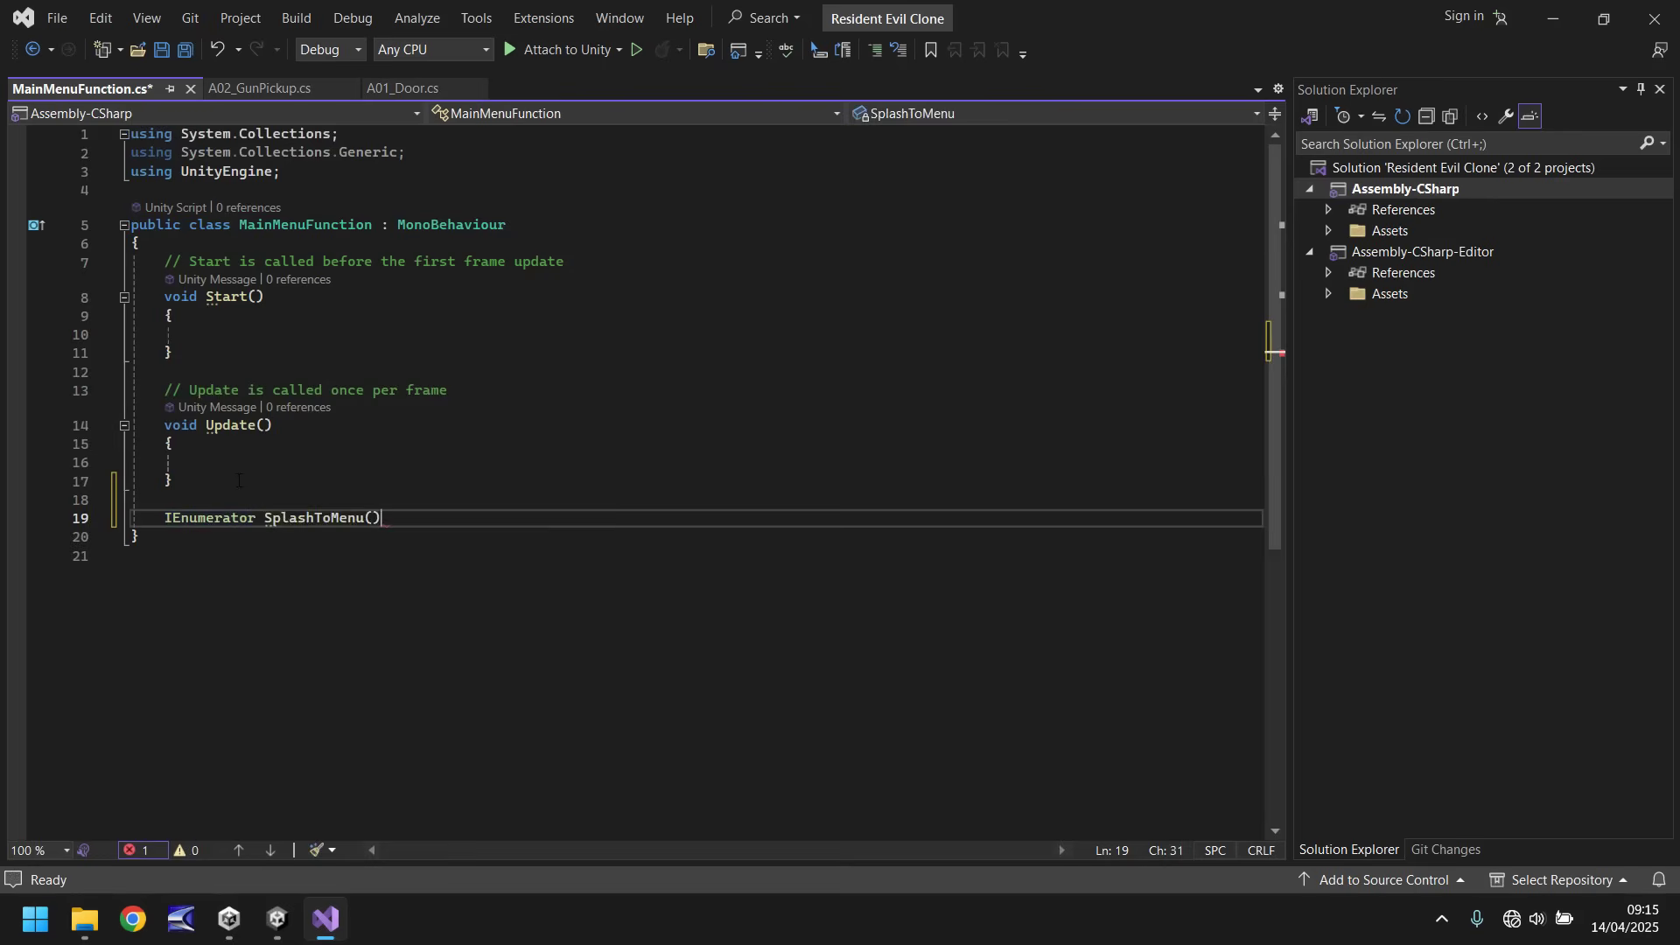
{"action": "key", "text": "Return"}
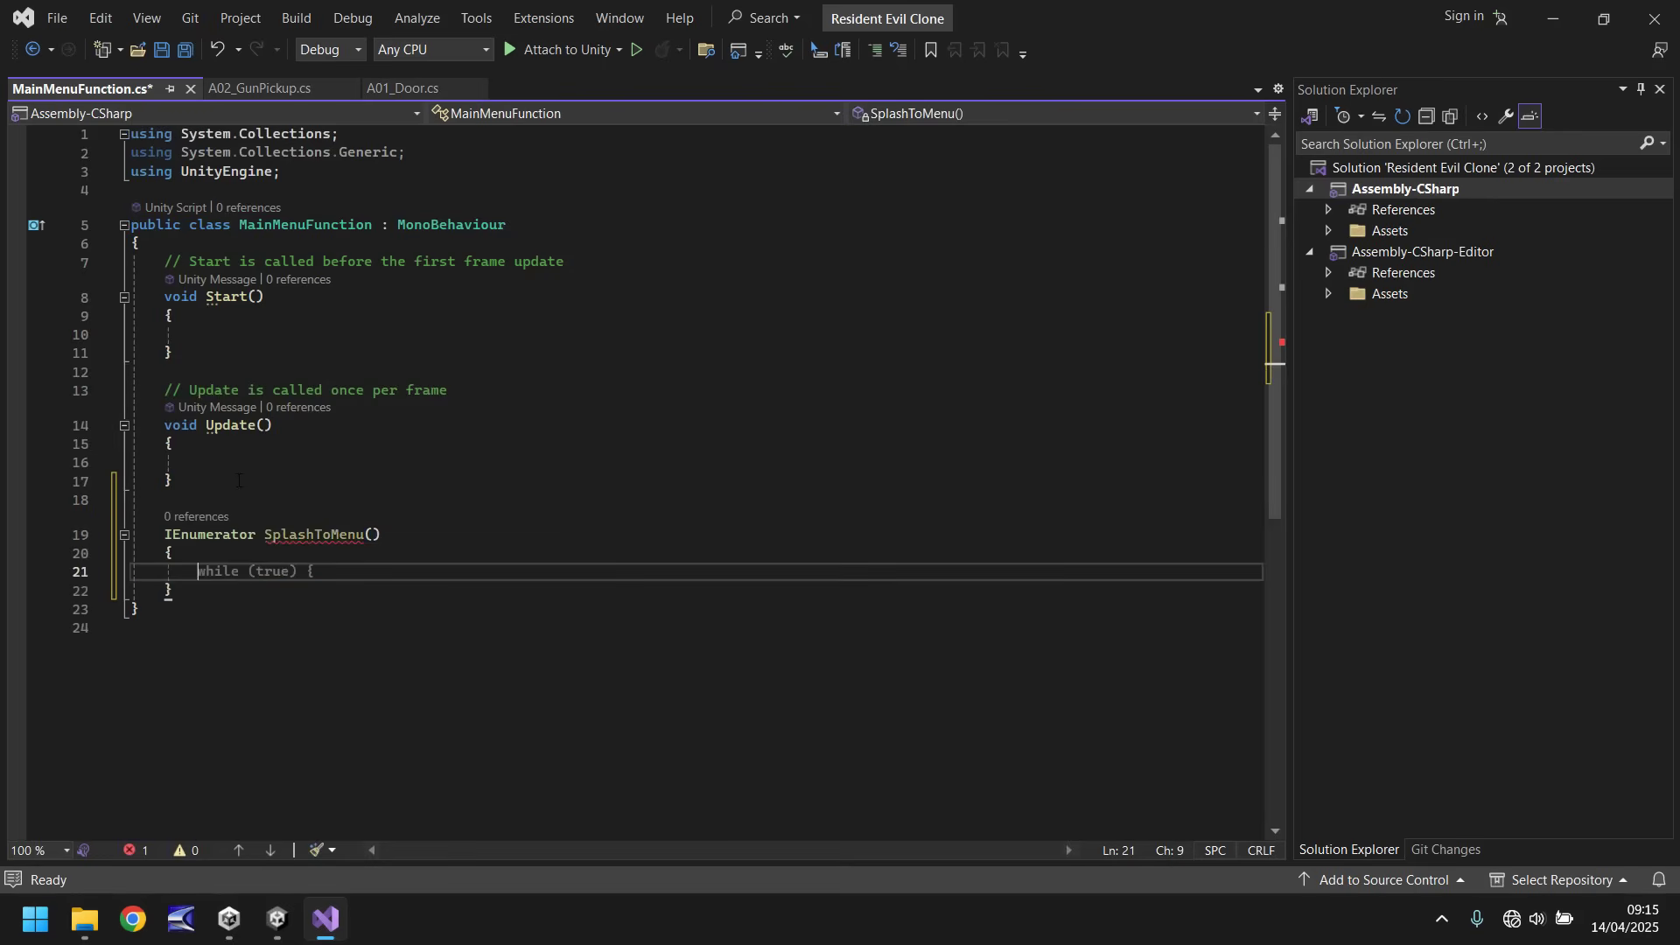
- Make the SplashToMenu coroutine wait with yield return new WaitForSeconds(4);
{"action": "type", "text": "yield retur"}
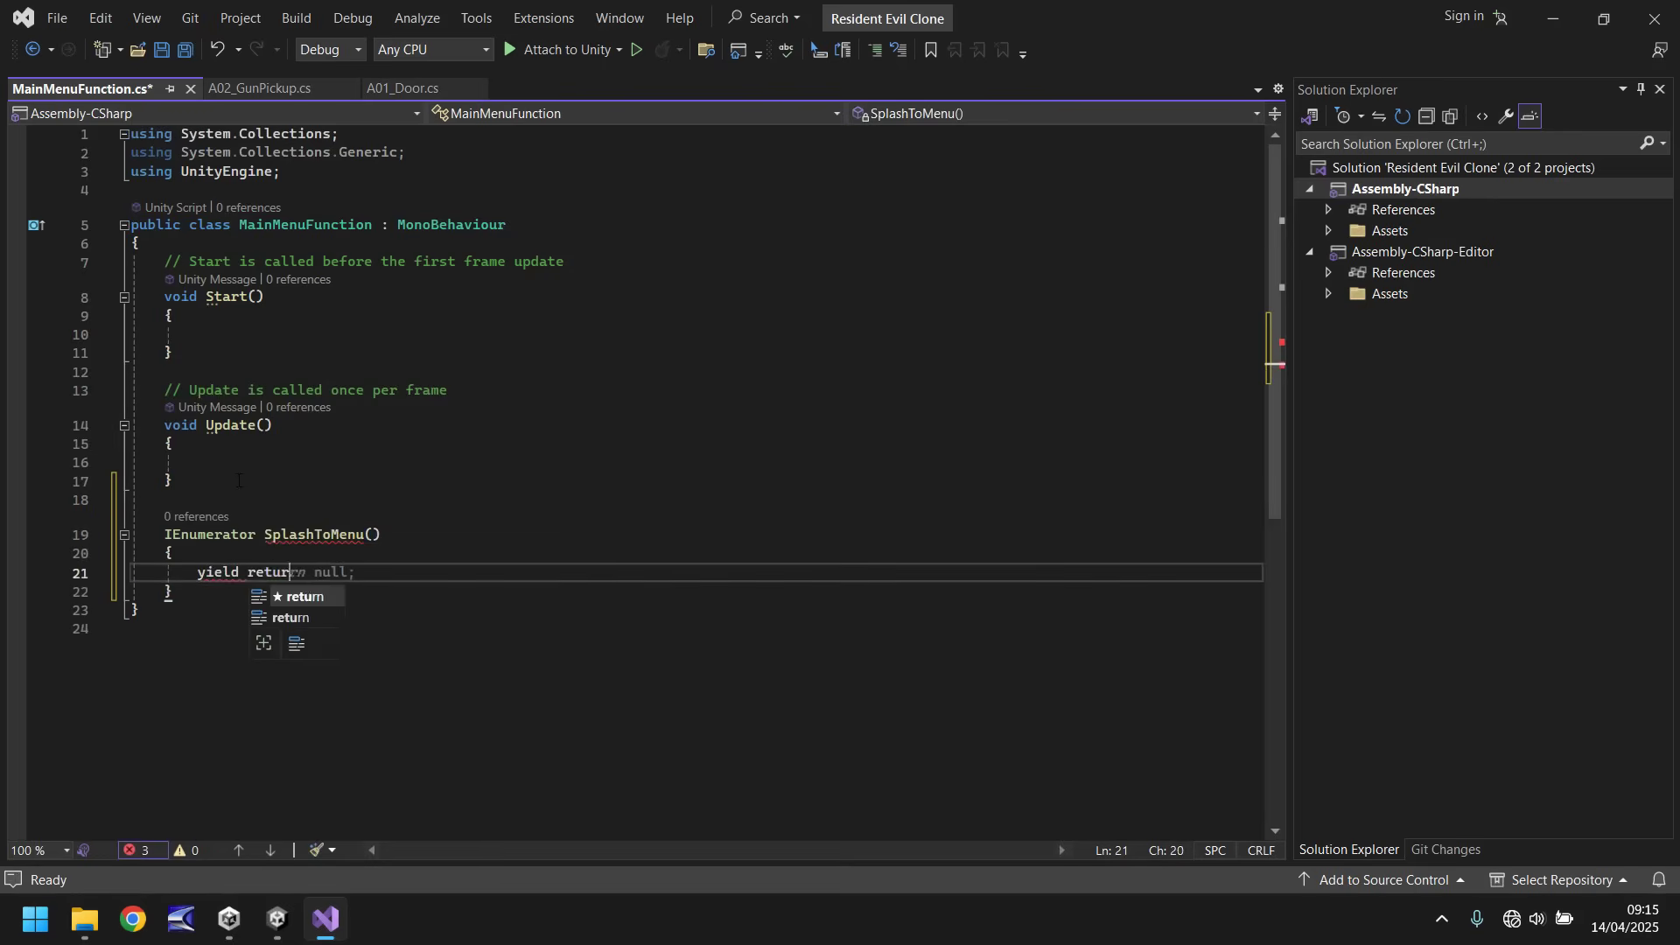
{"action": "type", "text": "n new WaitFor"}
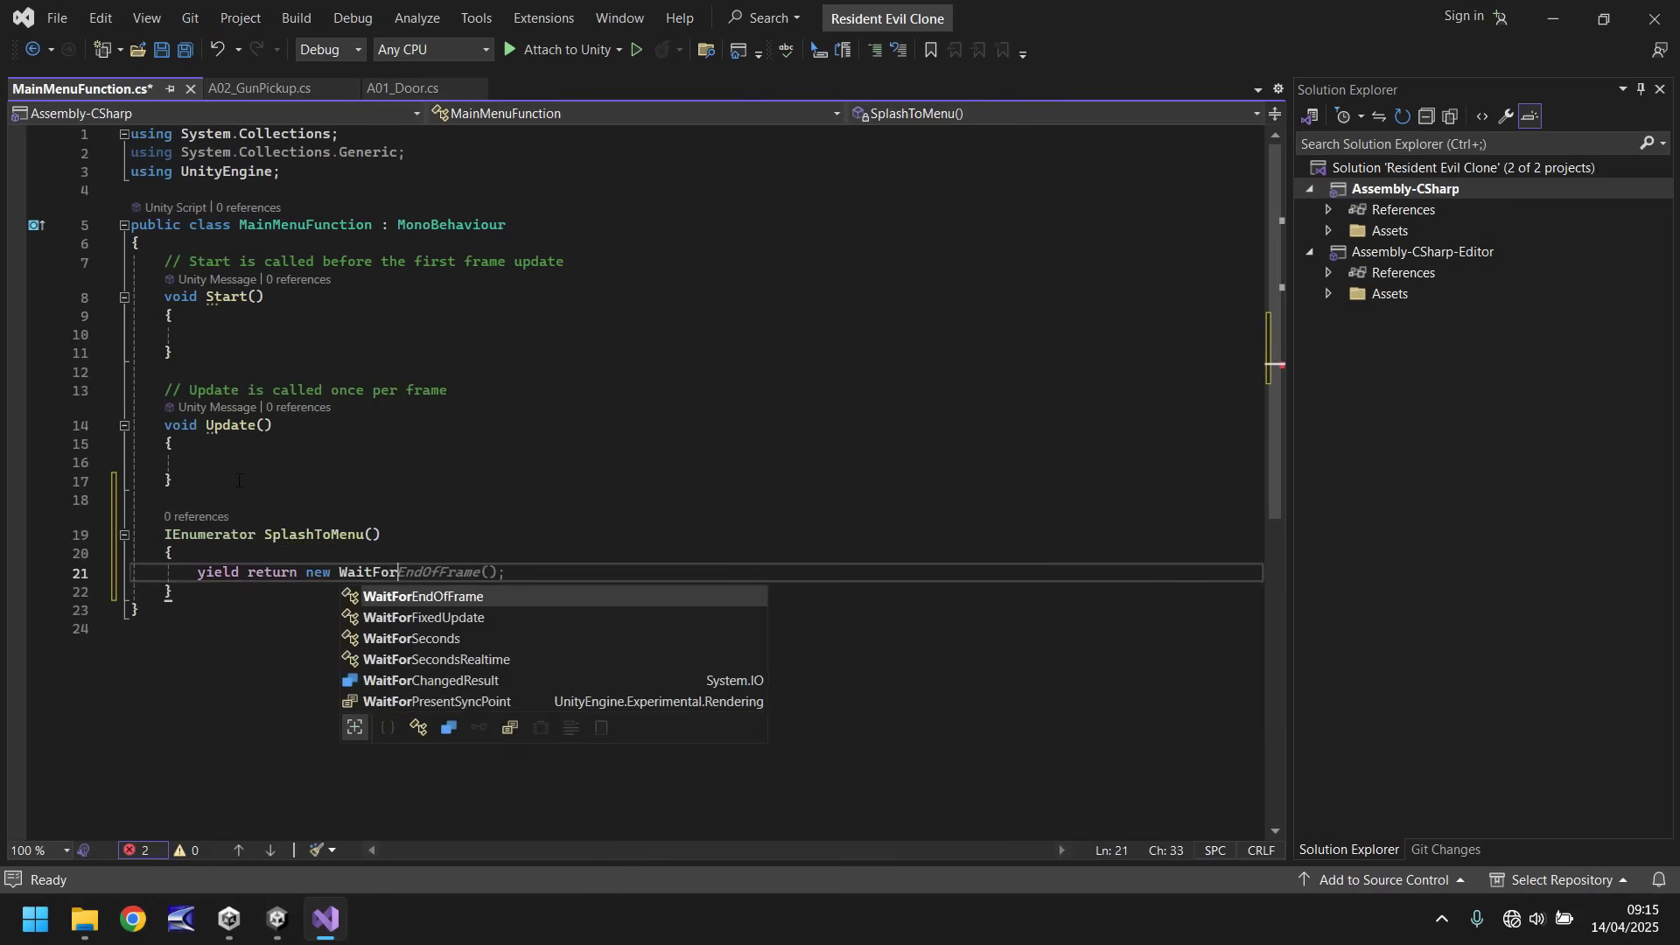
{"action": "type", "text": "Seconds("}
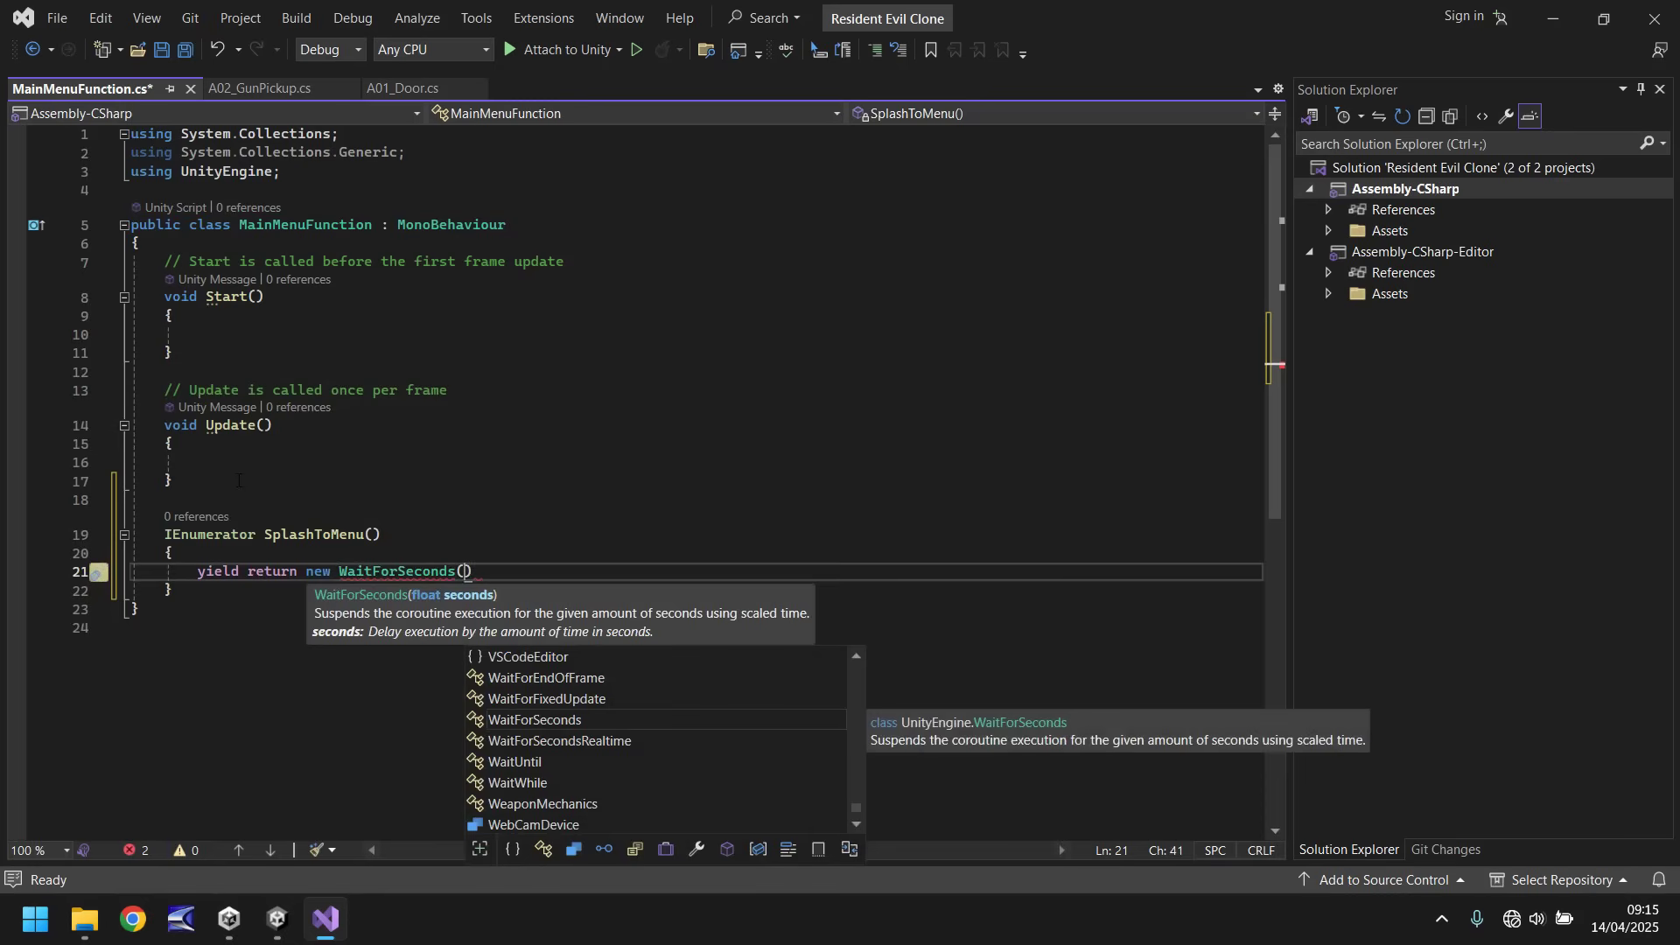
{"action": "type", "text": "4"}
{"action": "key", "text": "Right"}
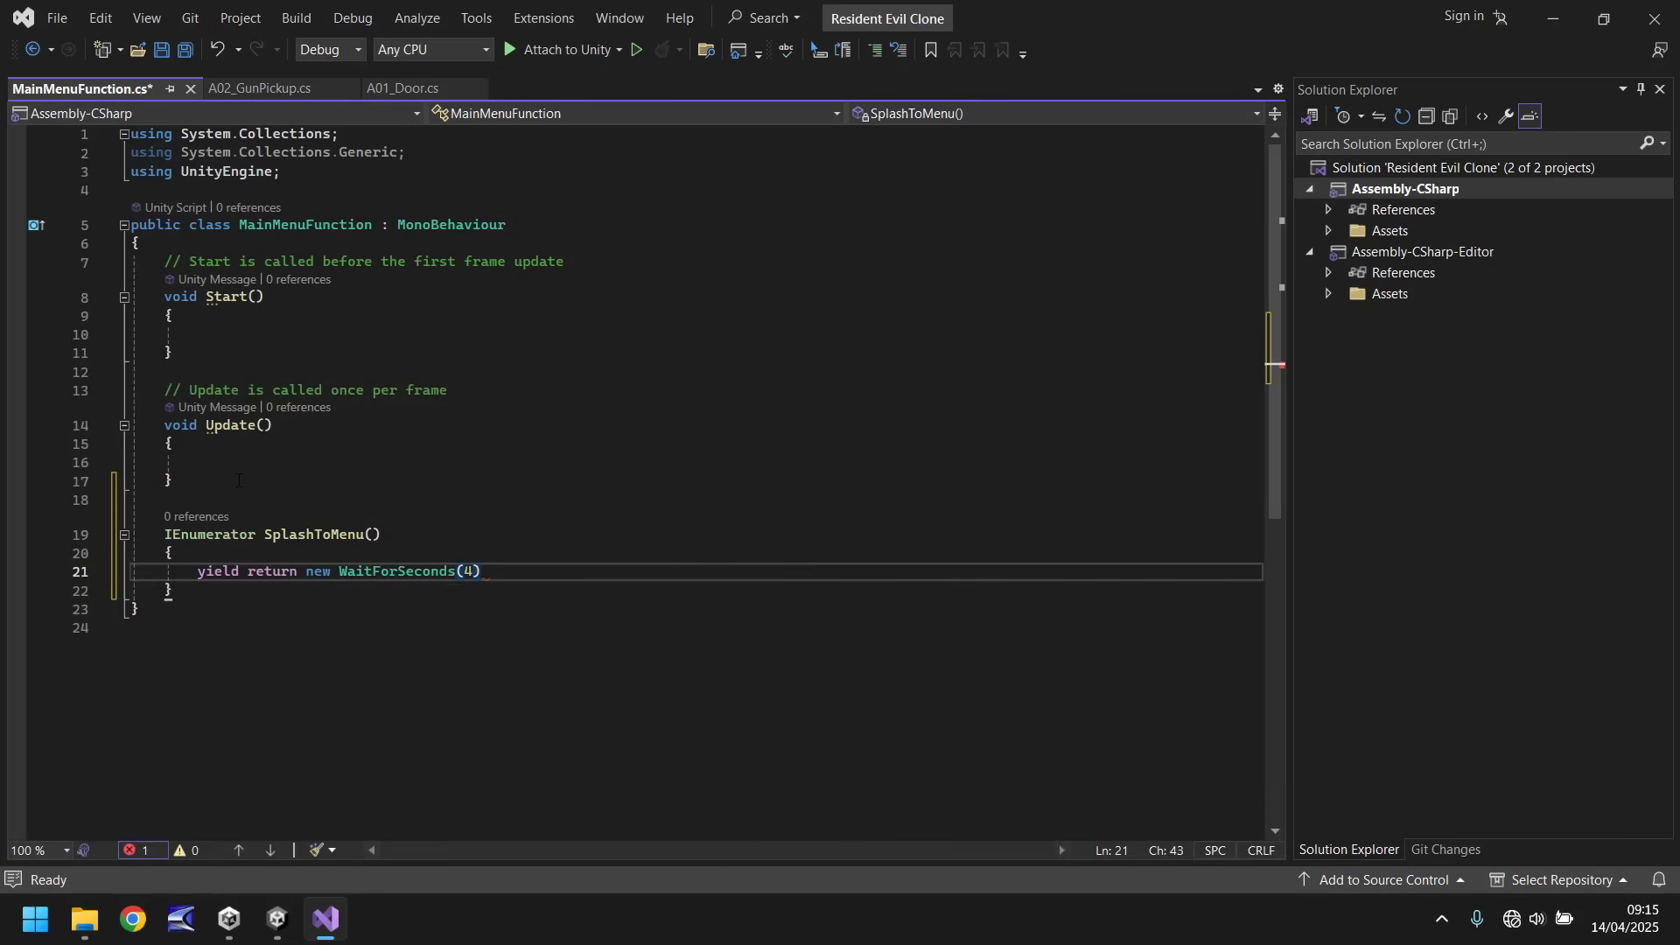
{"action": "type", "text": ";"}
{"action": "key", "text": "Return"}
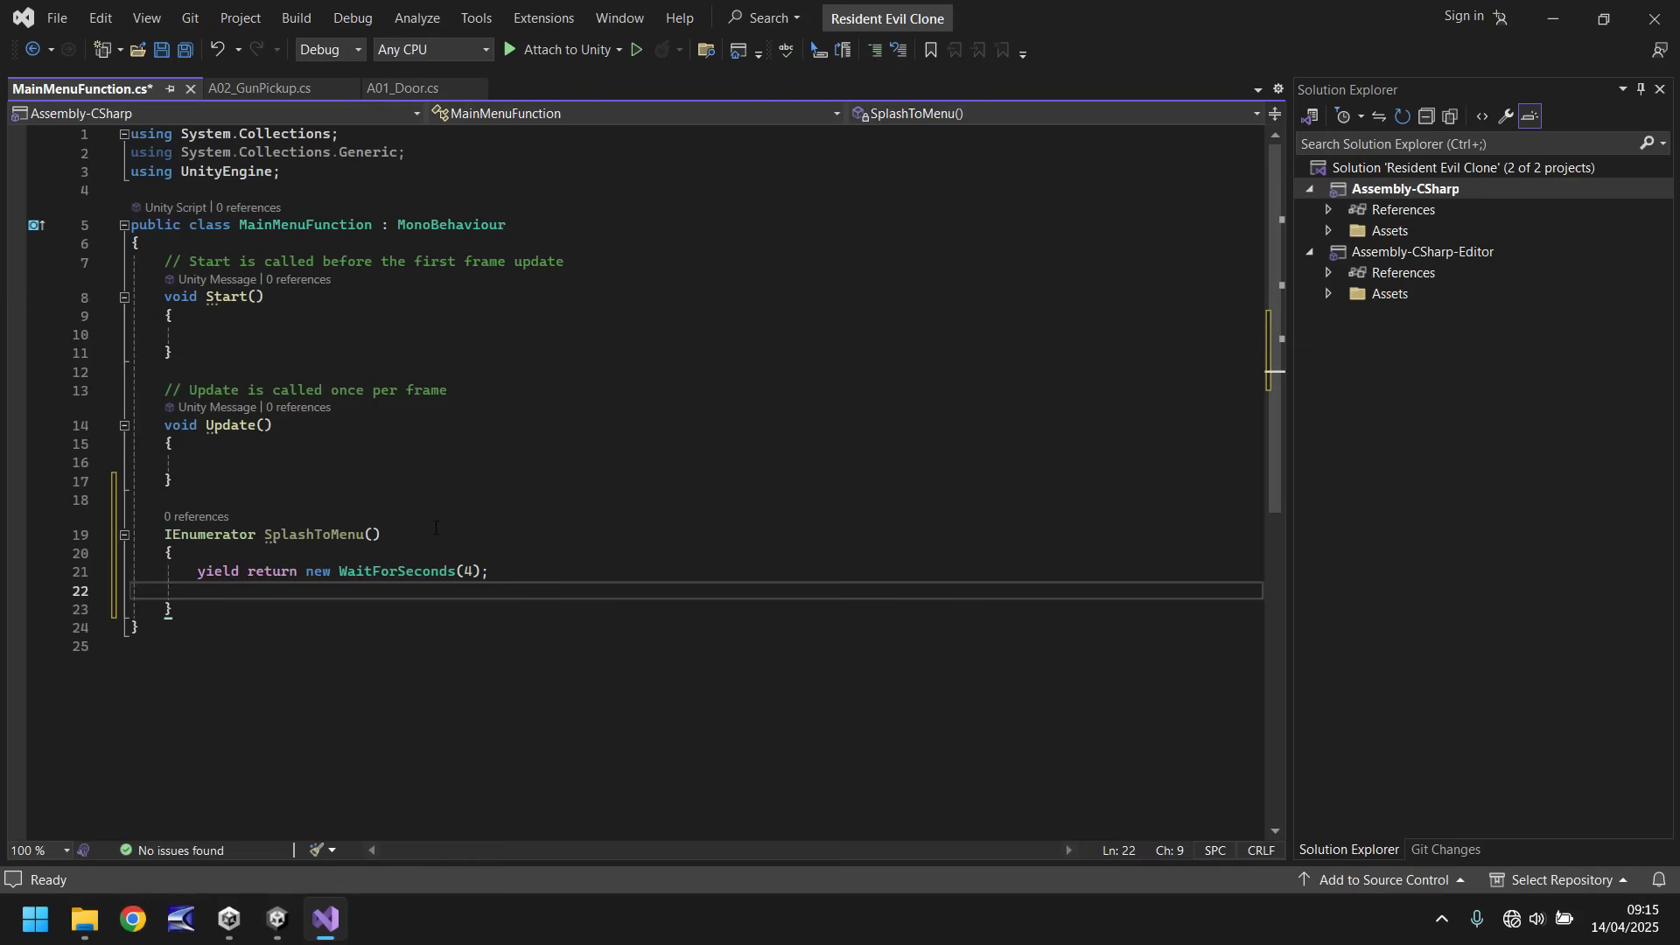
- Declare the field [SerializeField] GameObject gameLogo; at the start of the MainMenuFunction class
{"action": "left_click", "coordinate": [461, 242]}
{"action": "key", "text": "Return"}
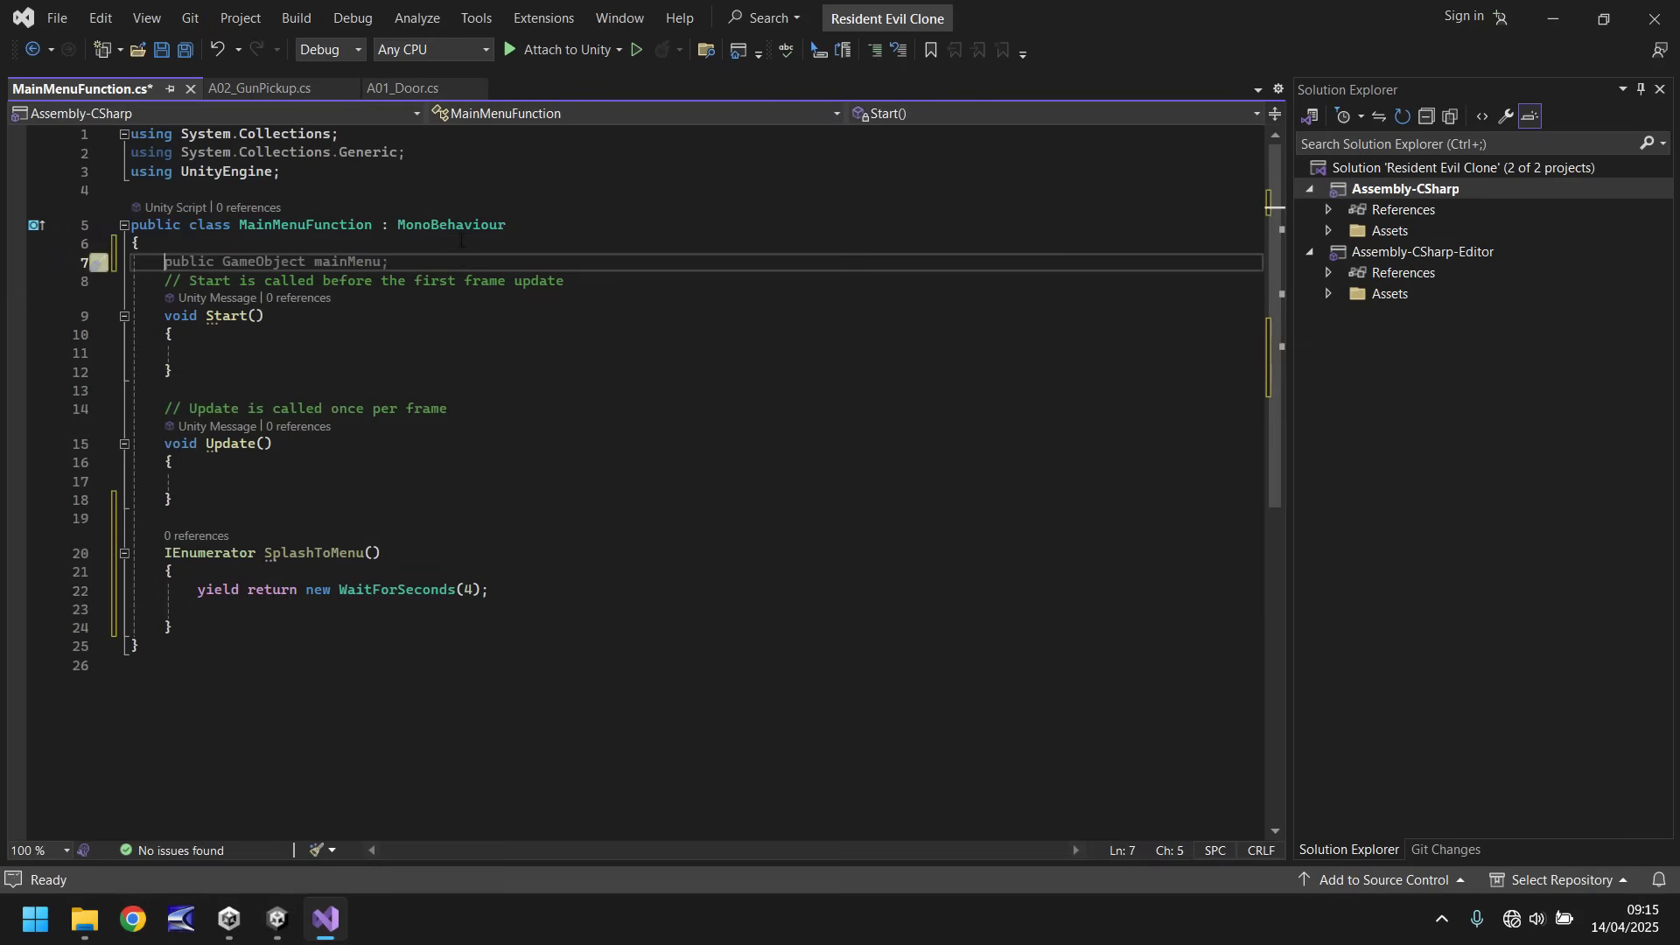
{"action": "type", "text": "[Seri"}
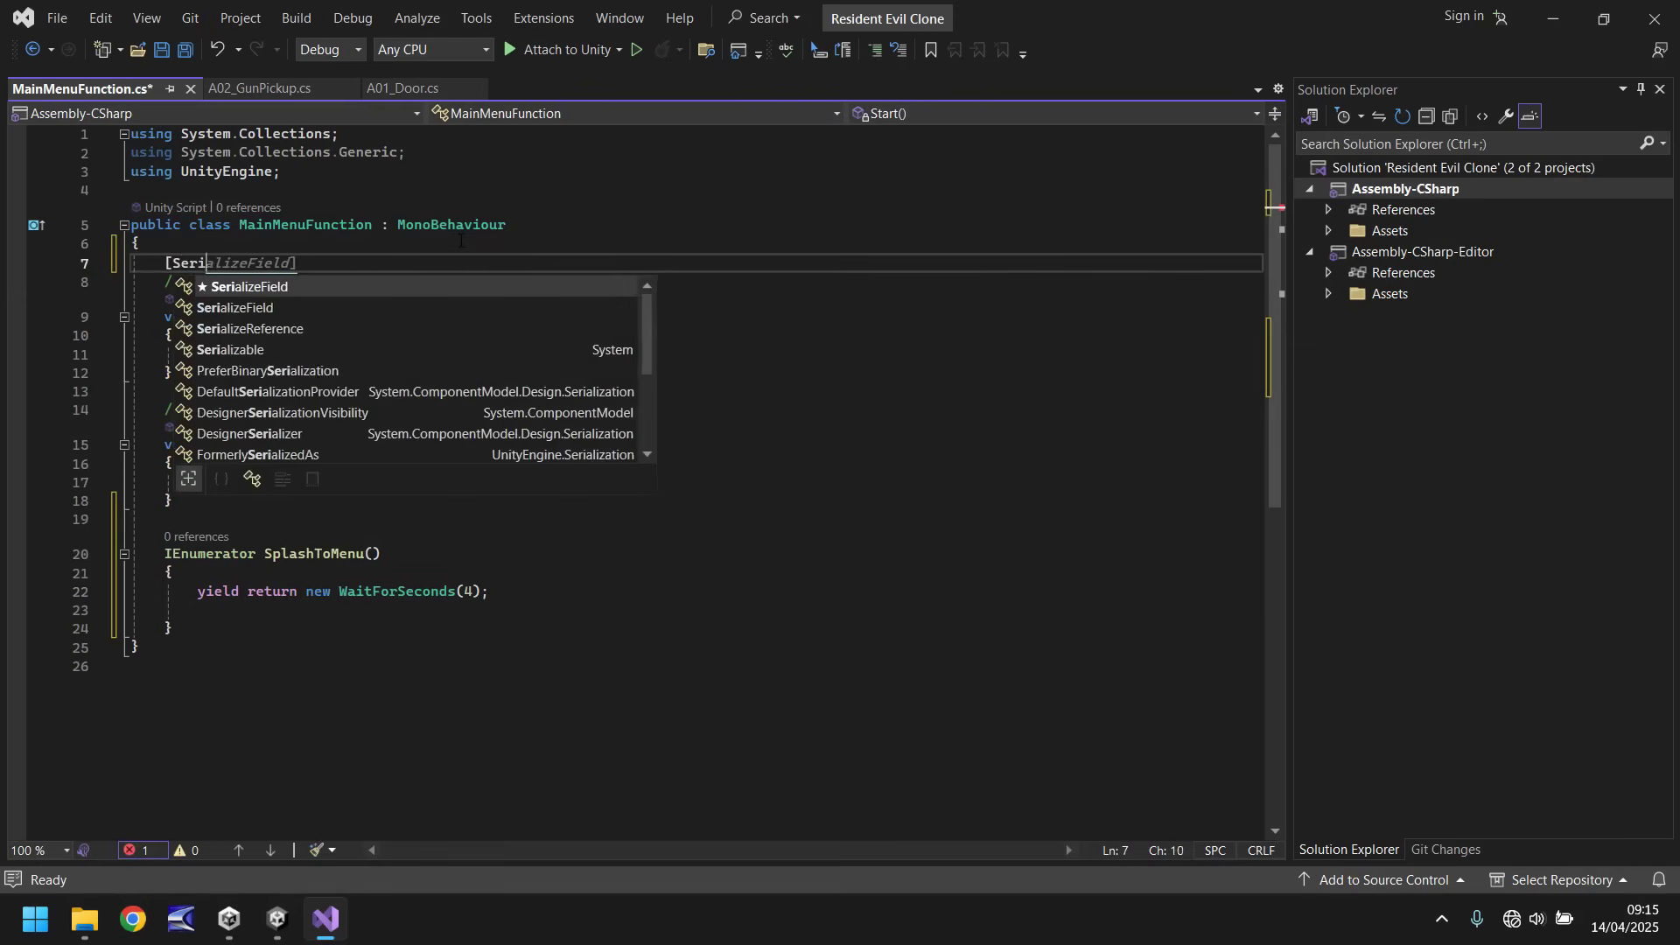
{"action": "type", "text": "alizeField] Game"}
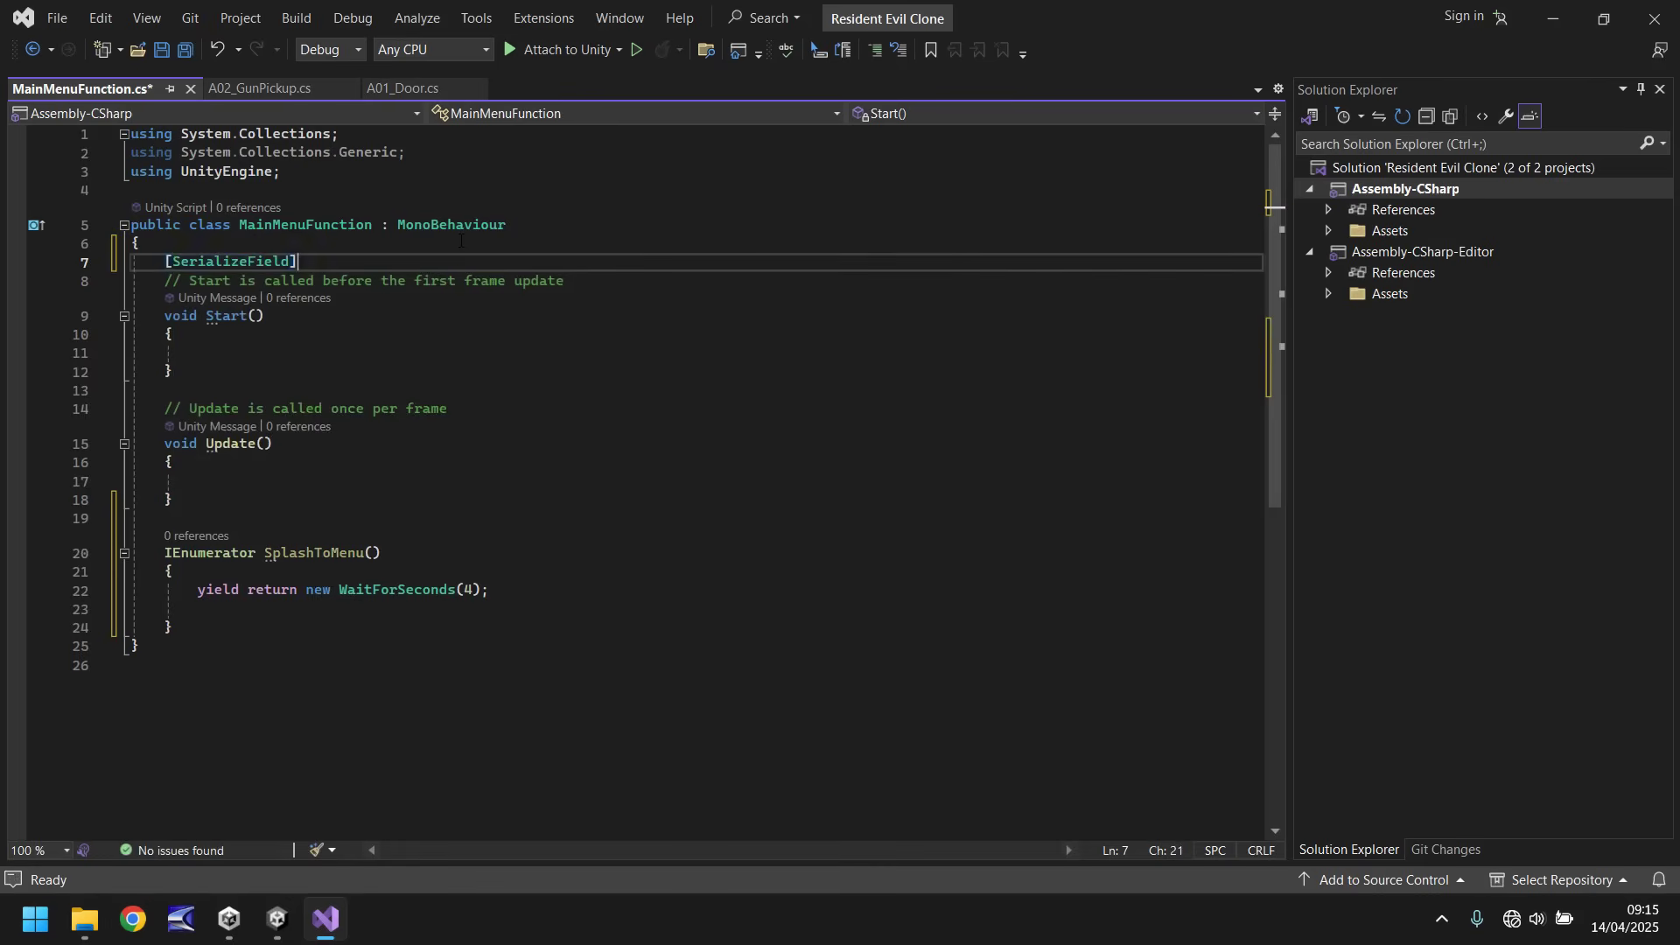
{"action": "type", "text": "Object "}
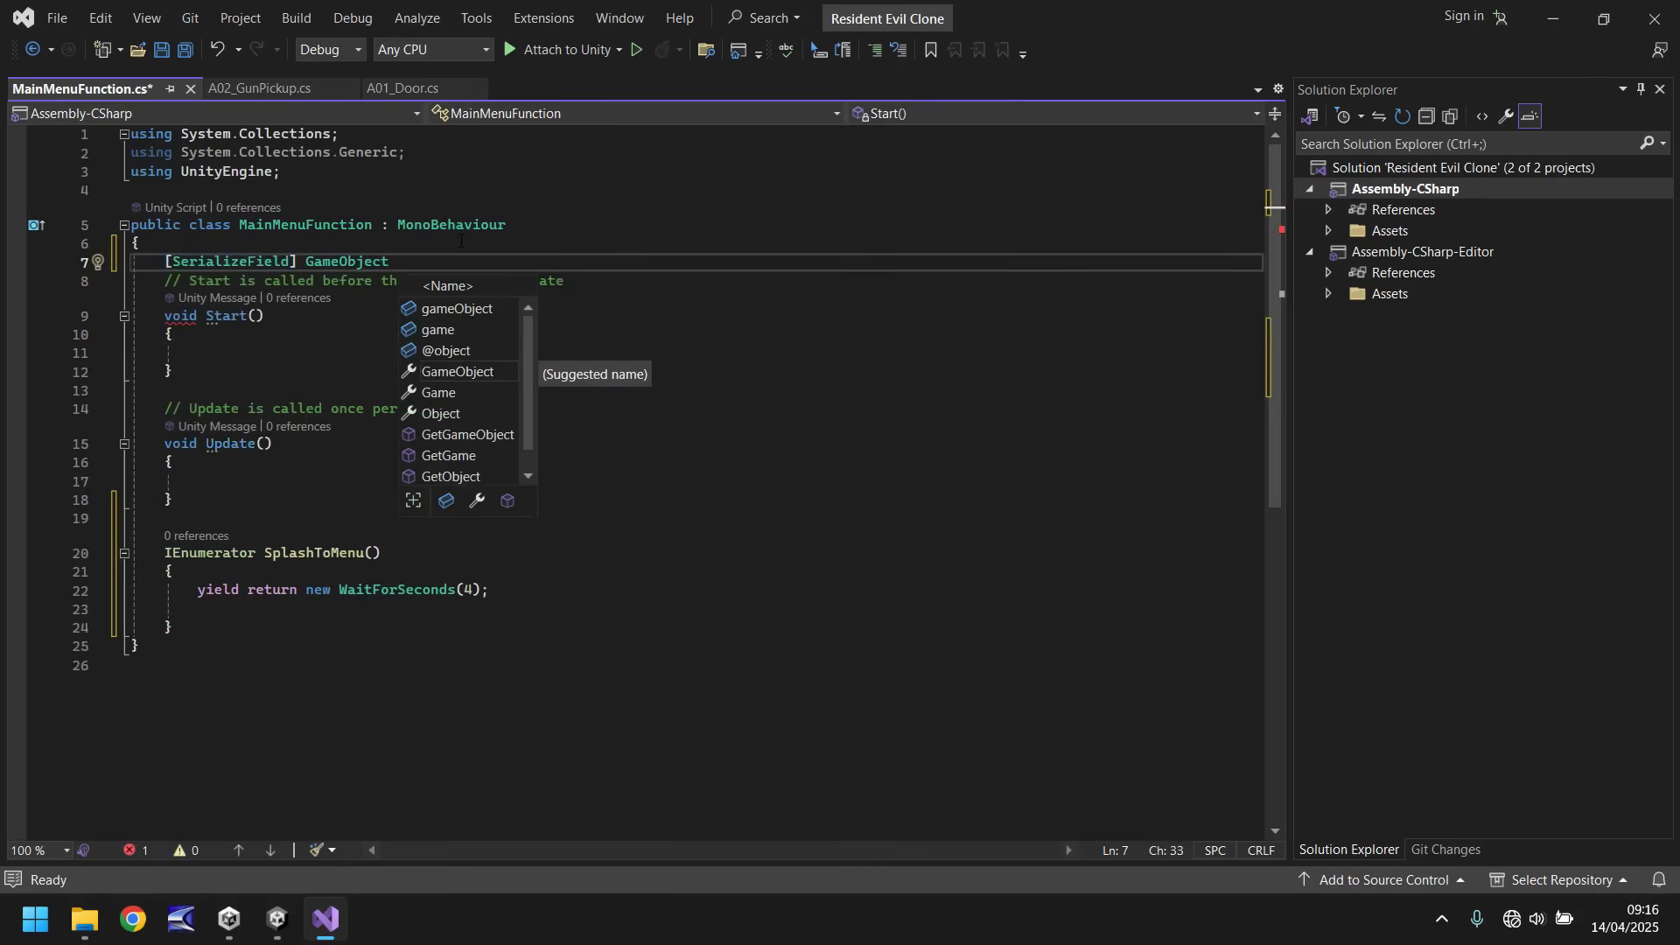
{"action": "type", "text": "game"}
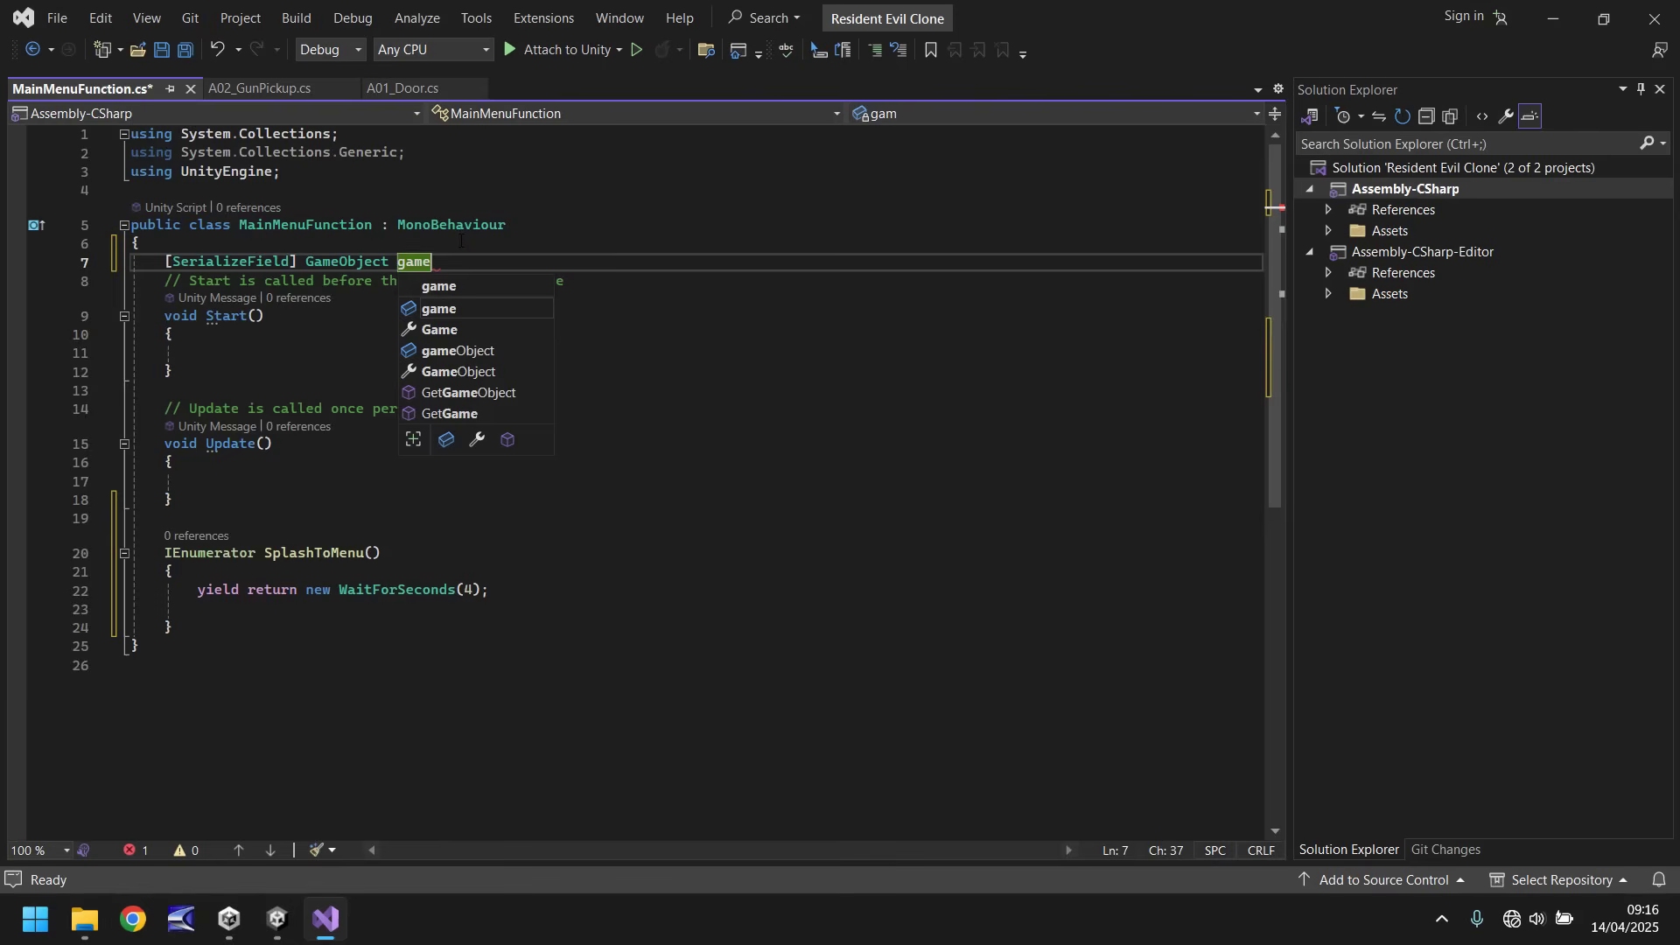
{"action": "type", "text": "Logo"}
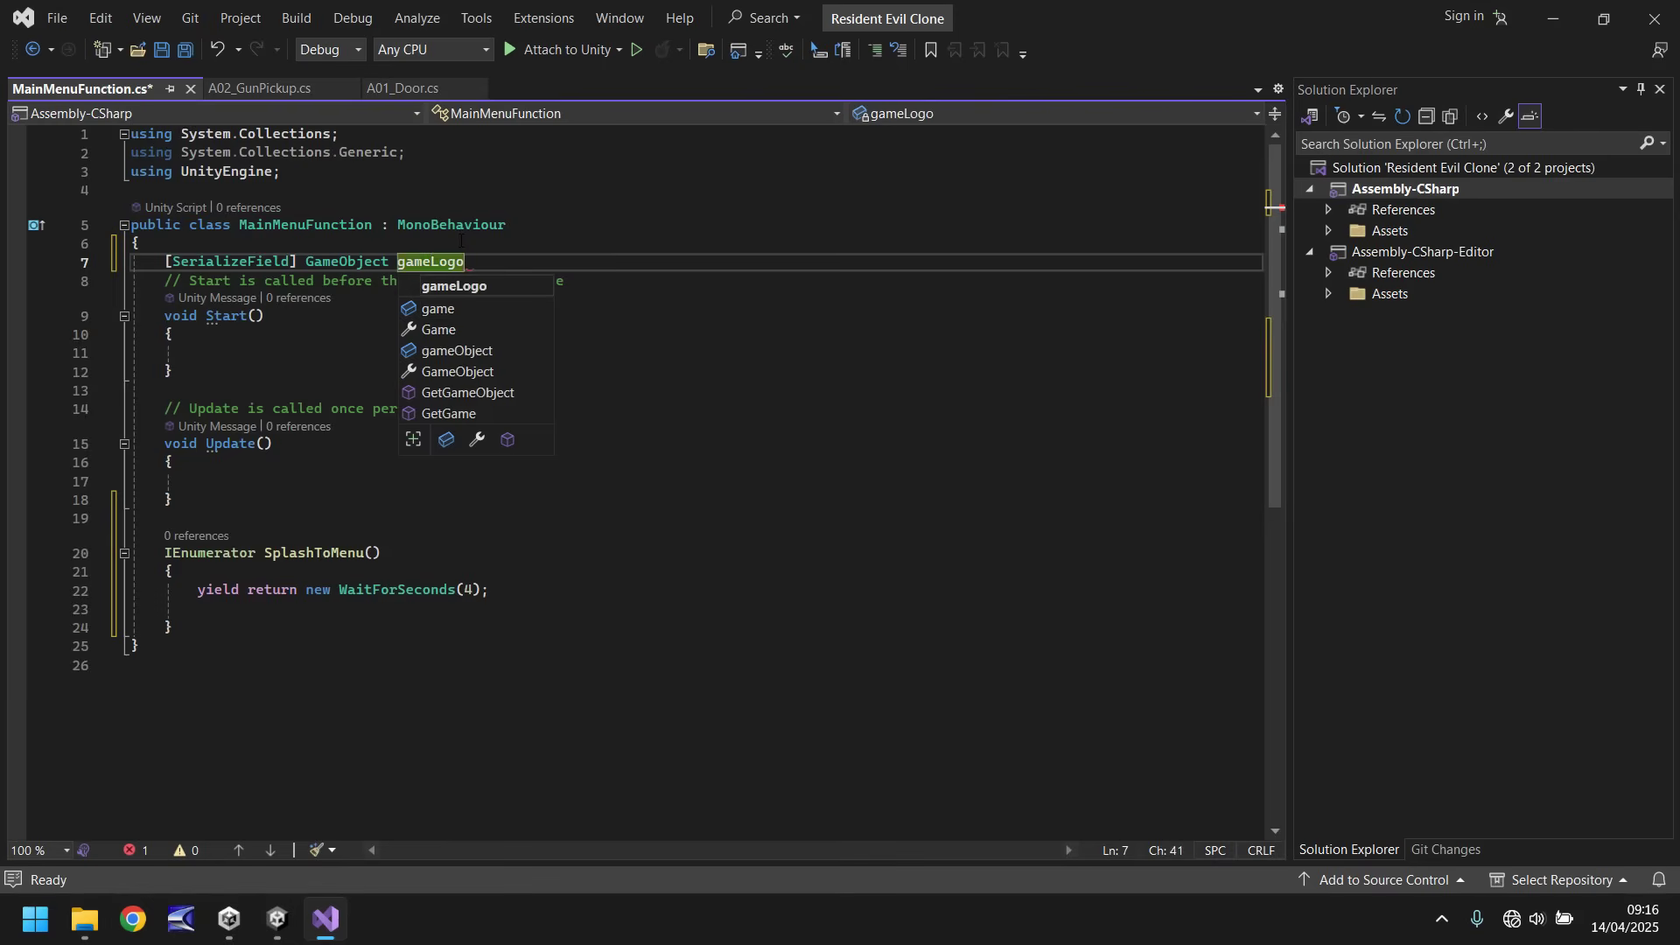
{"action": "type", "text": ";"}
{"action": "key", "text": "Return"}
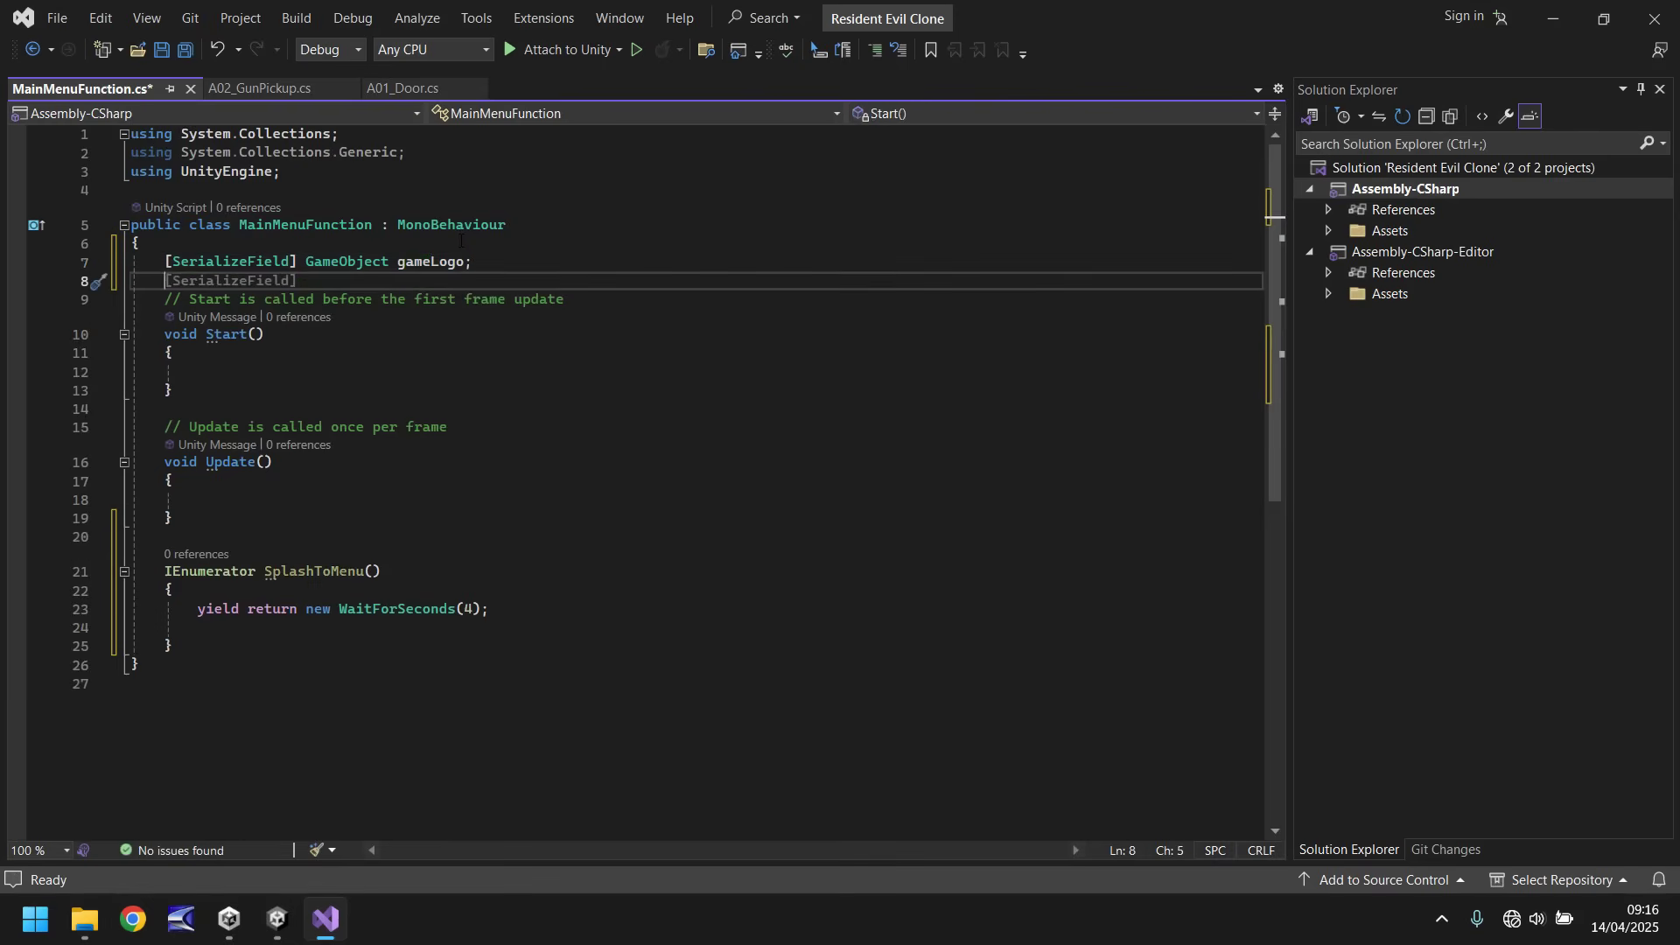
- Declare a second field [SerializeField] GameObject fadeIn; directly below the gameLogo field
{"action": "key", "text": "Tab"}
{"action": "type", "text": "Gam"}
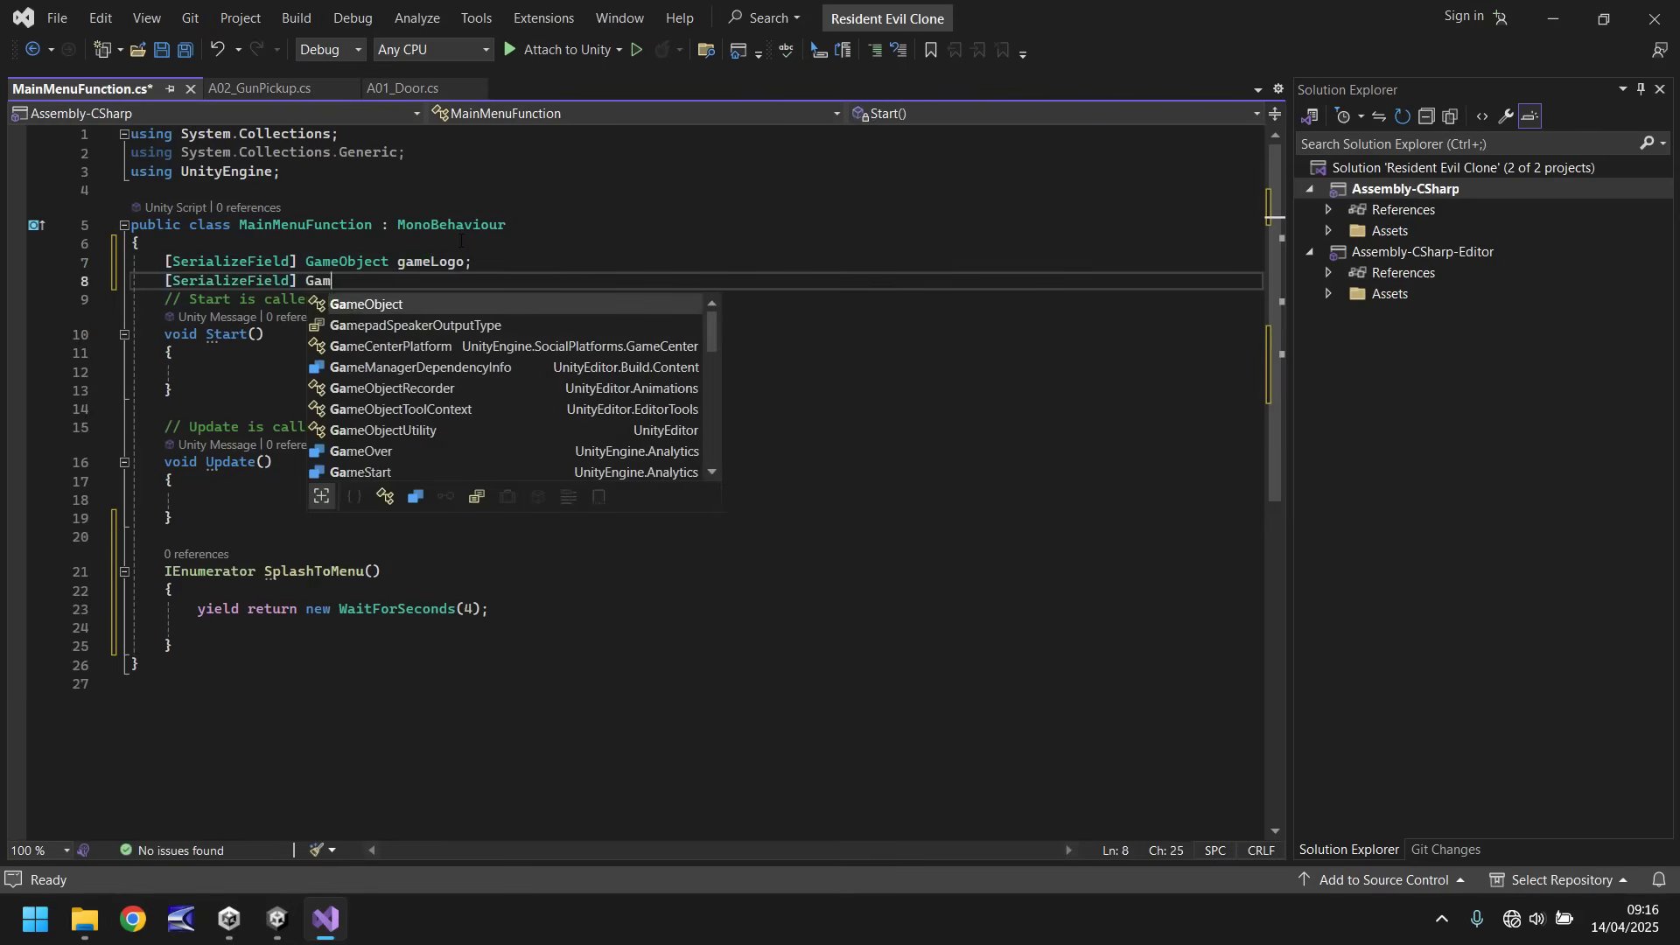
{"action": "type", "text": "eObject "}
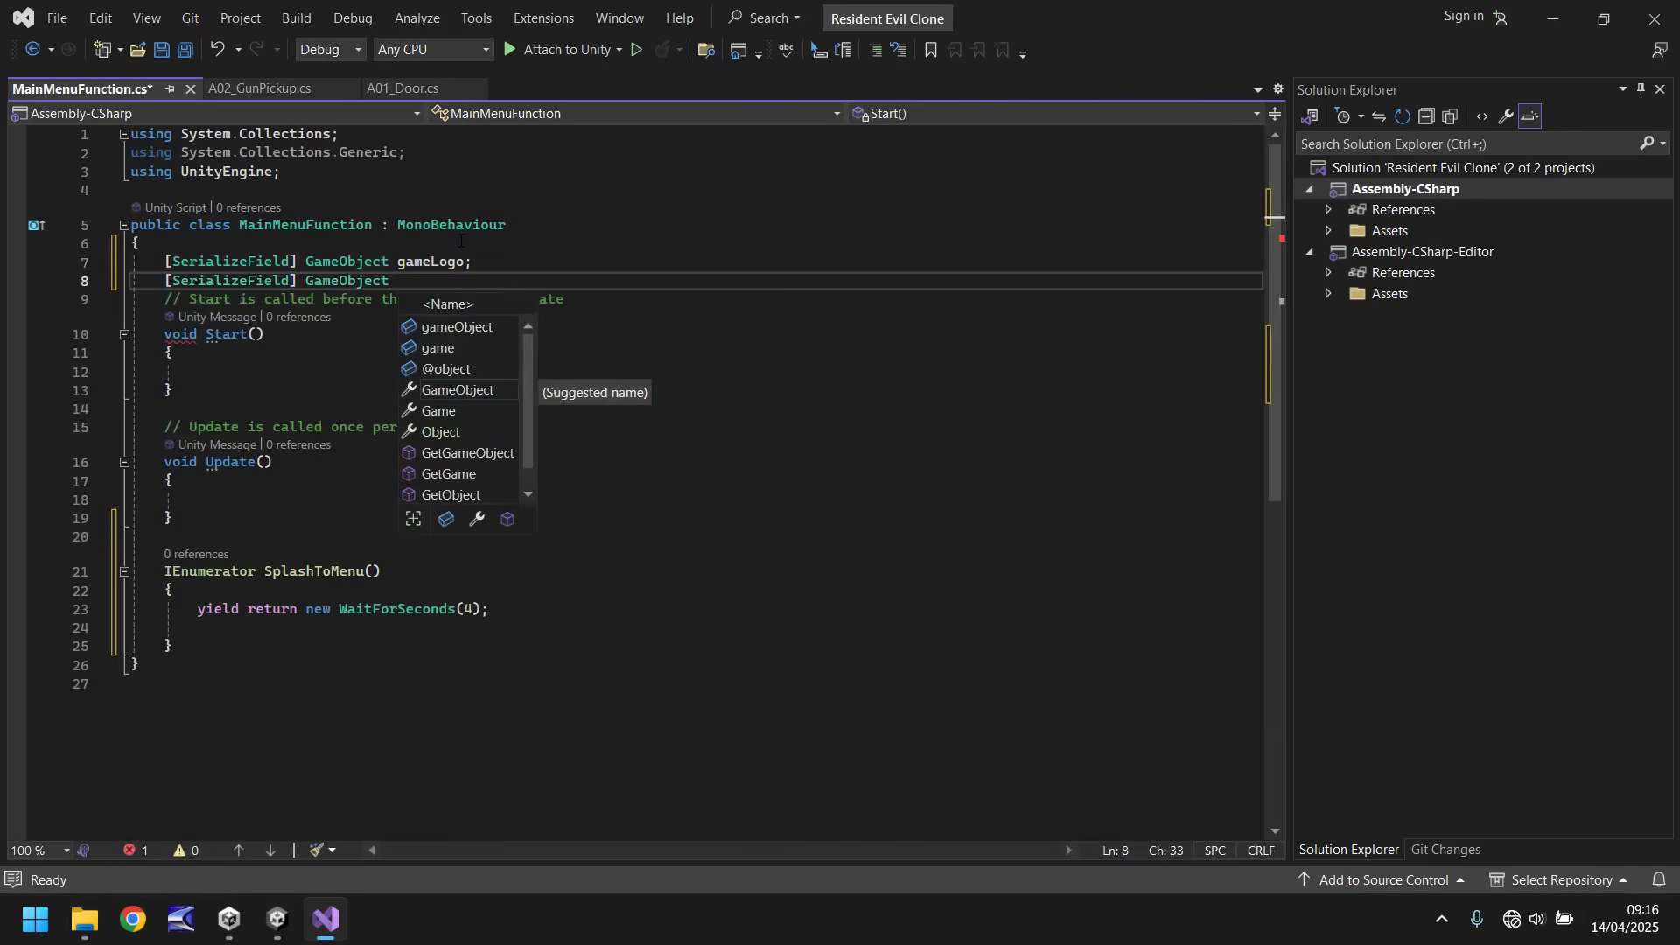
{"action": "type", "text": "fade"}
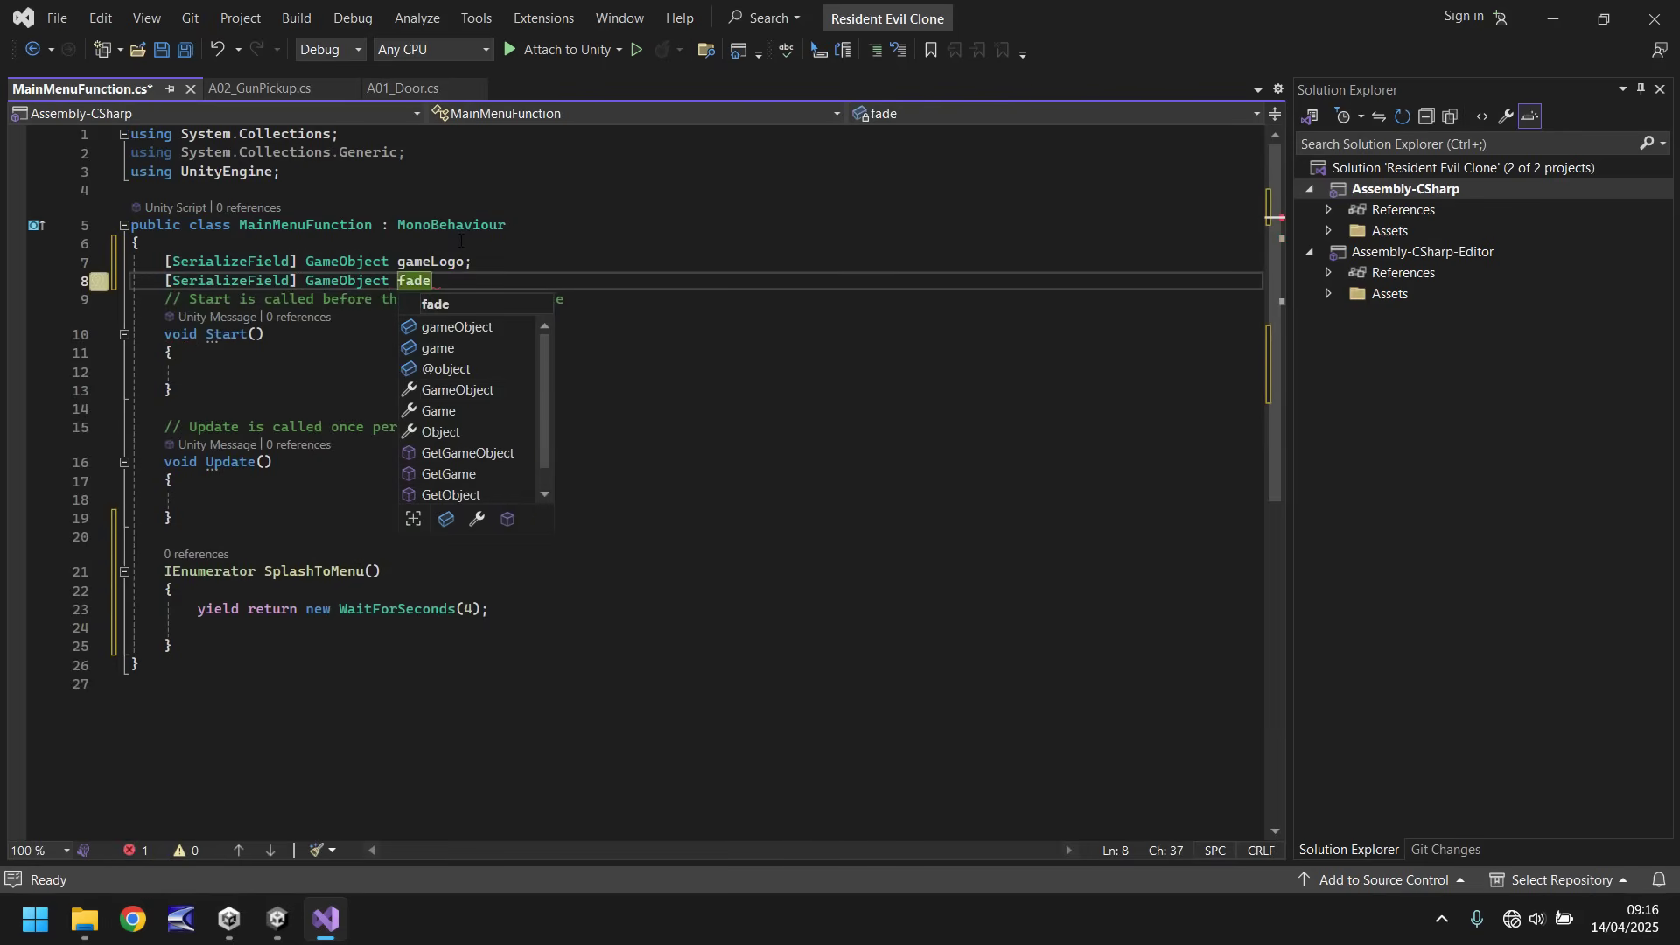
{"action": "type", "text": "Out"}
{"action": "key", "text": "BackSpace"}
{"action": "key", "text": "BackSpace"}
{"action": "key", "text": "BackSpace"}
{"action": "type", "text": "Inm"}
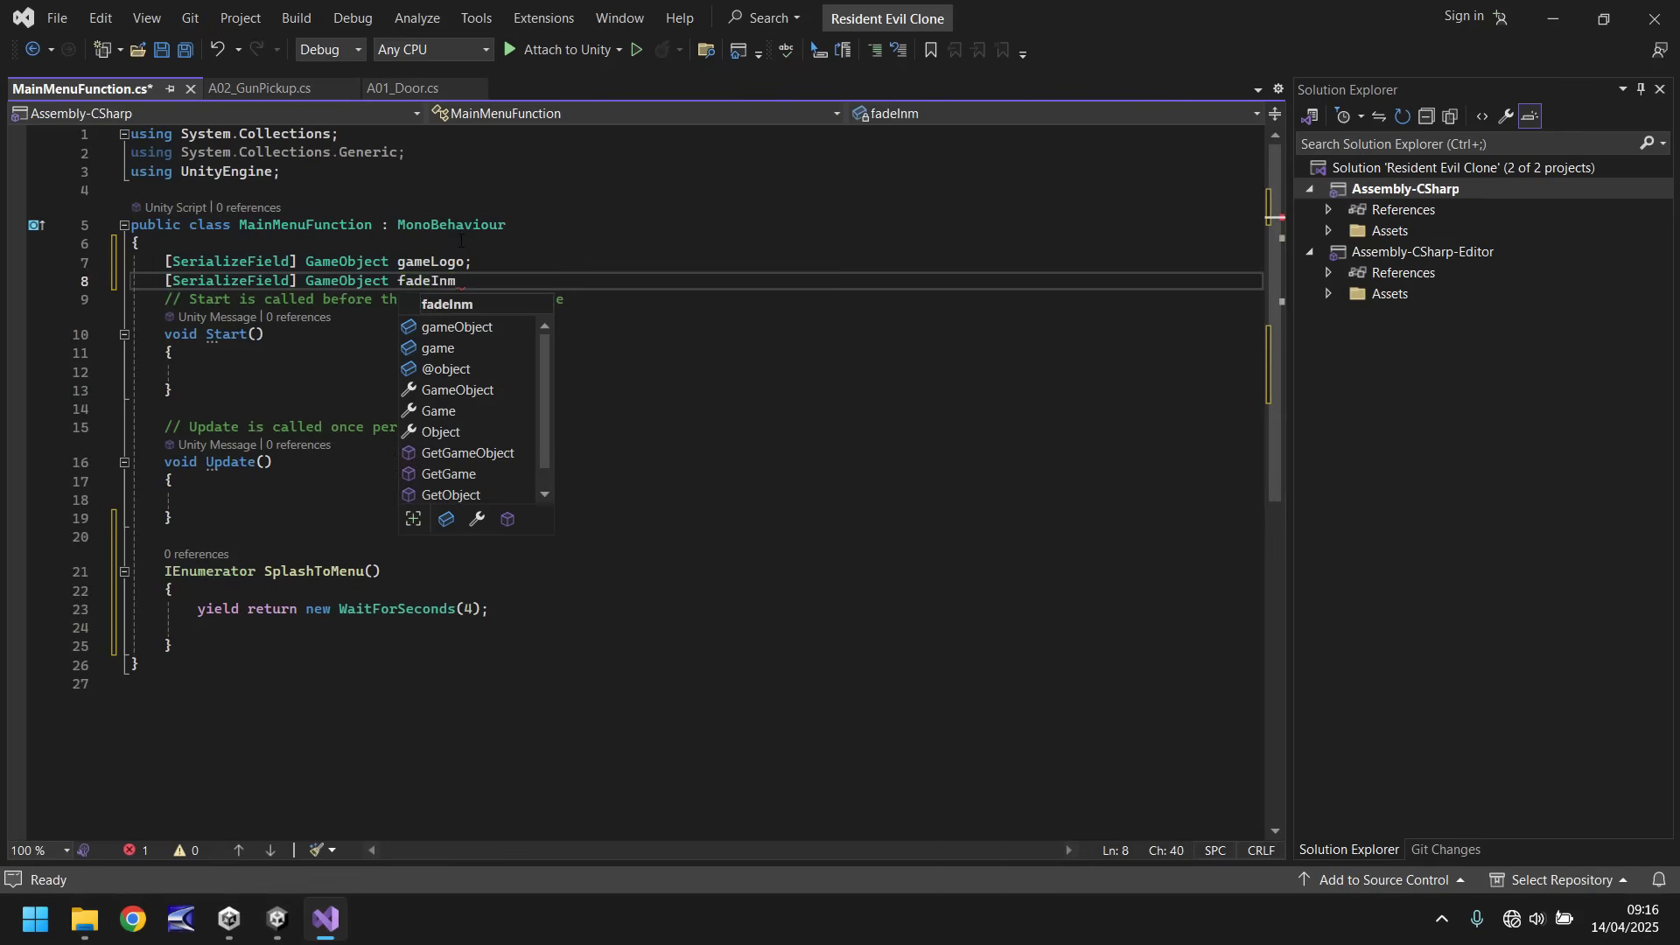
{"action": "key", "text": "BackSpace"}
{"action": "type", "text": ";"}
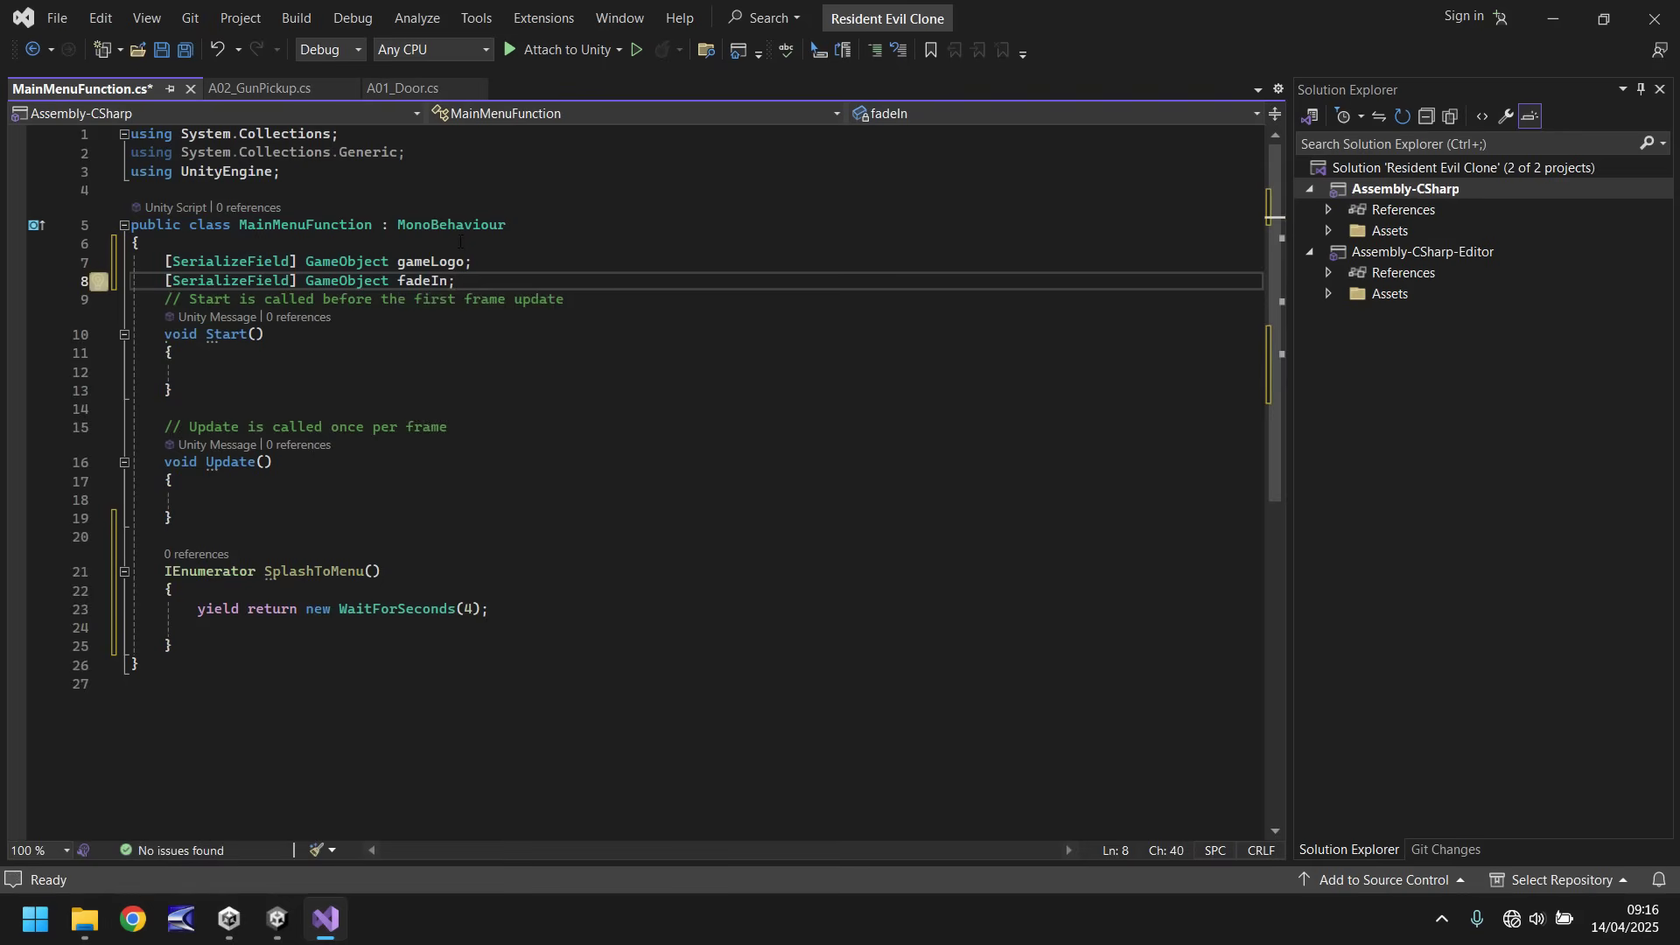
- Switch to Unity and add the FadeIn clip from Animations/UI as a state in the BlackBack animator controller
{"action": "left_click", "coordinate": [278, 919]}
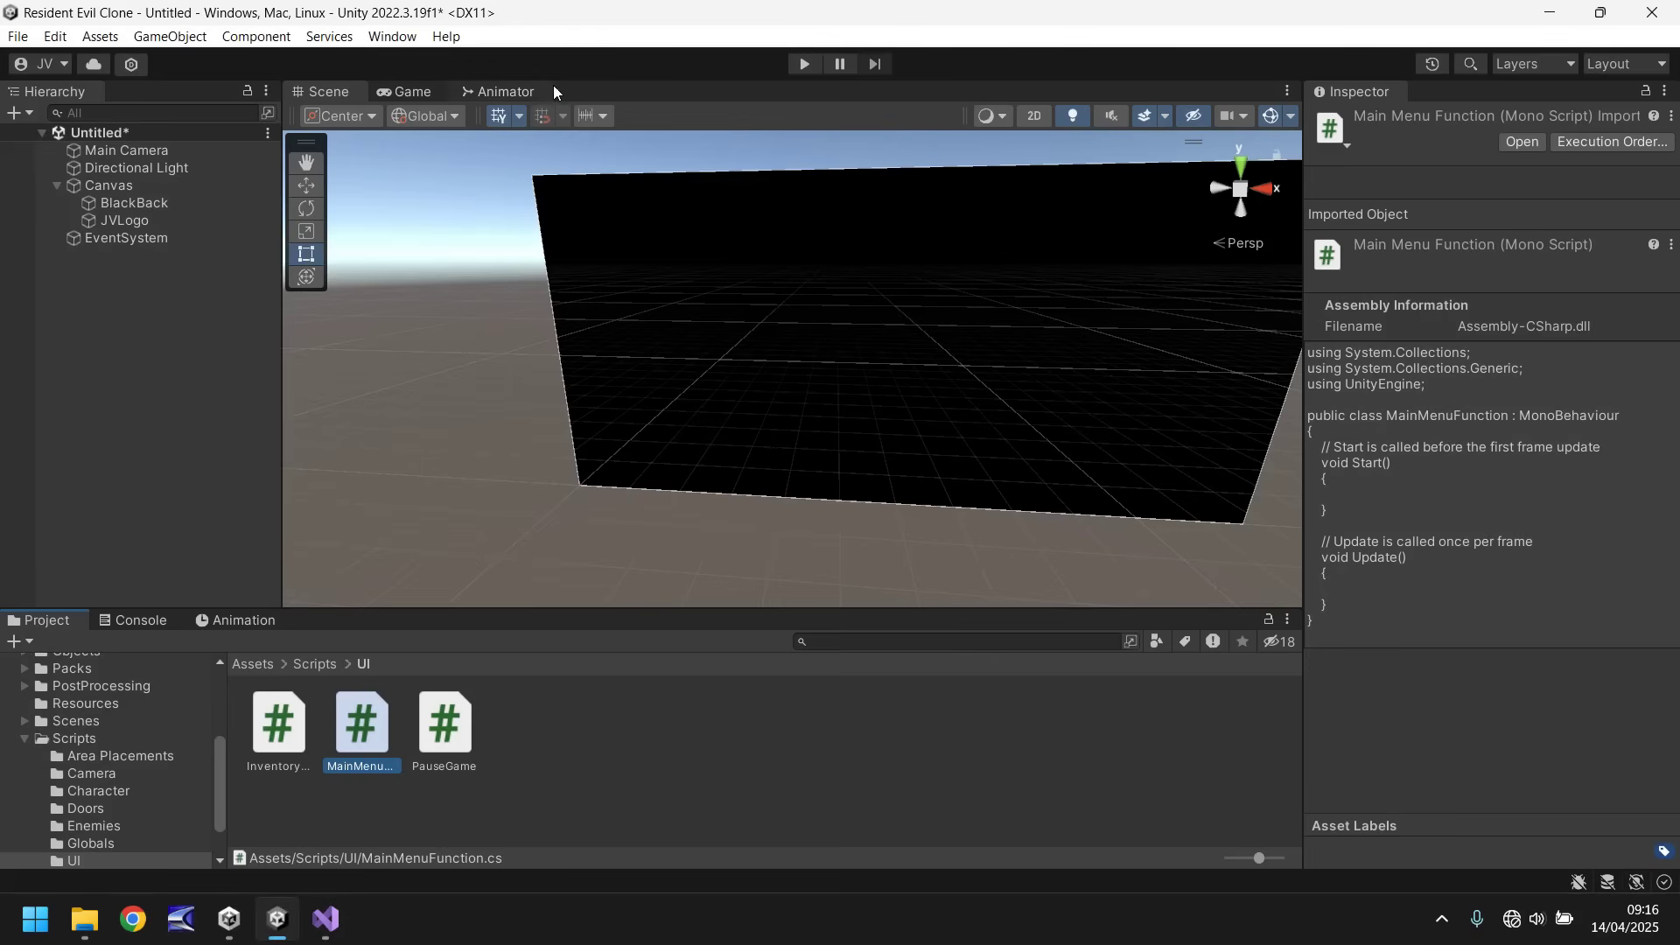
{"action": "left_click", "coordinate": [512, 88]}
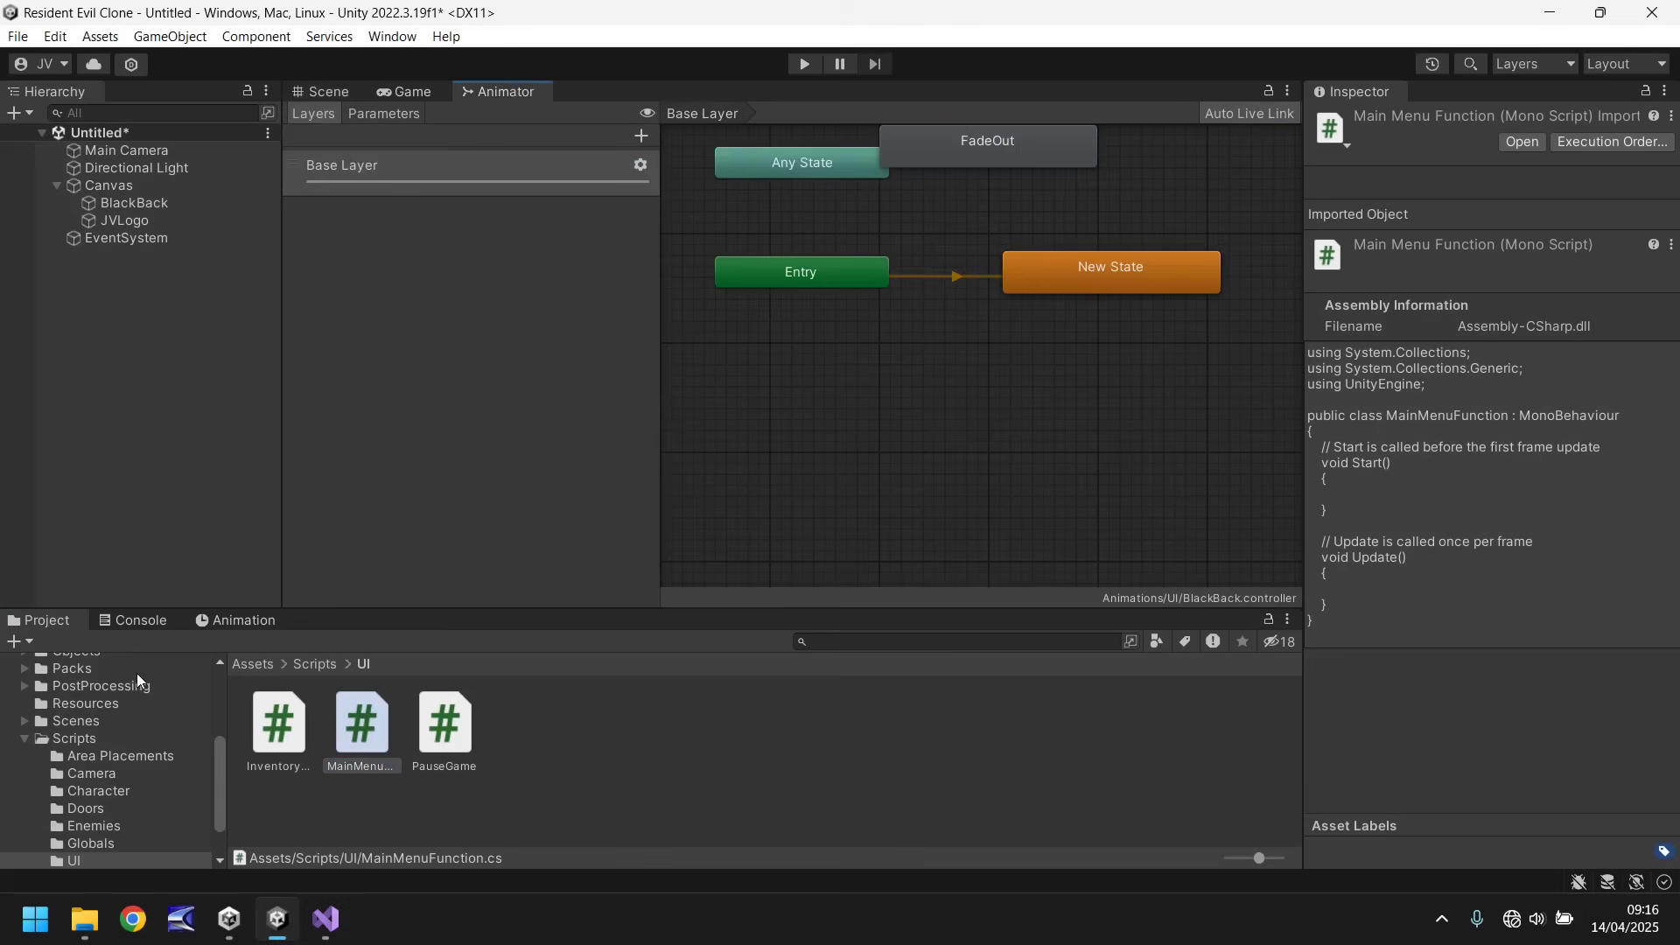
{"action": "scroll", "coordinate": [137, 674], "scroll_direction": "up", "scroll_amount": 5}
{"action": "left_click", "coordinate": [75, 749]}
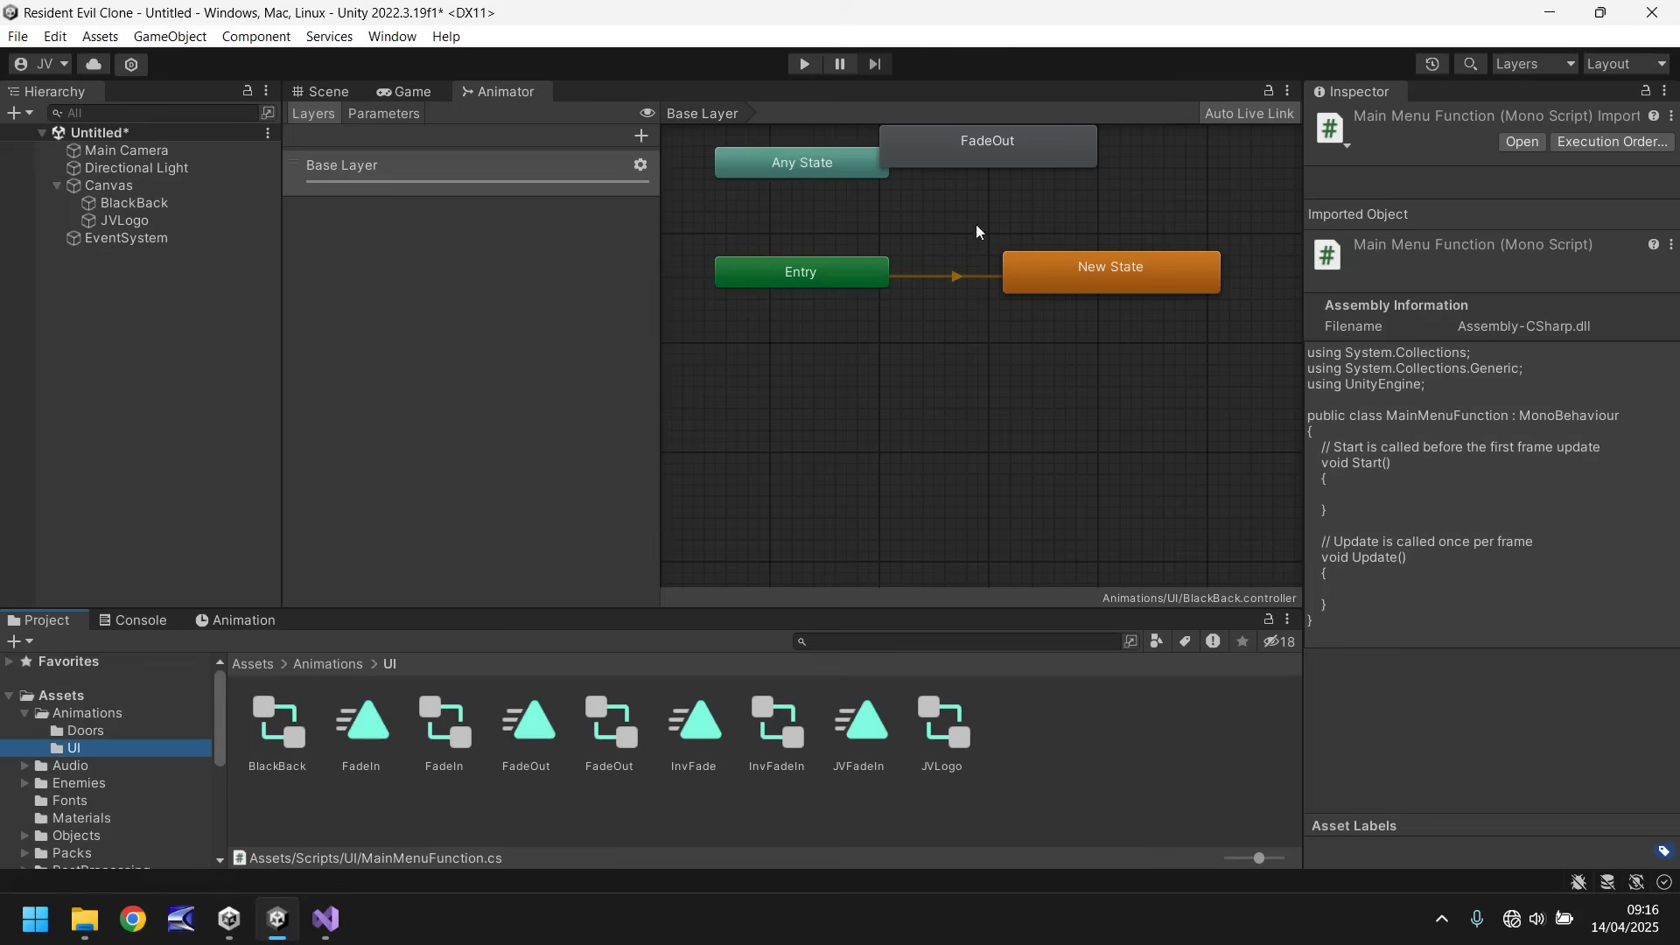
{"action": "left_click_drag", "start_coordinate": [360, 731], "coordinate": [1067, 340]}
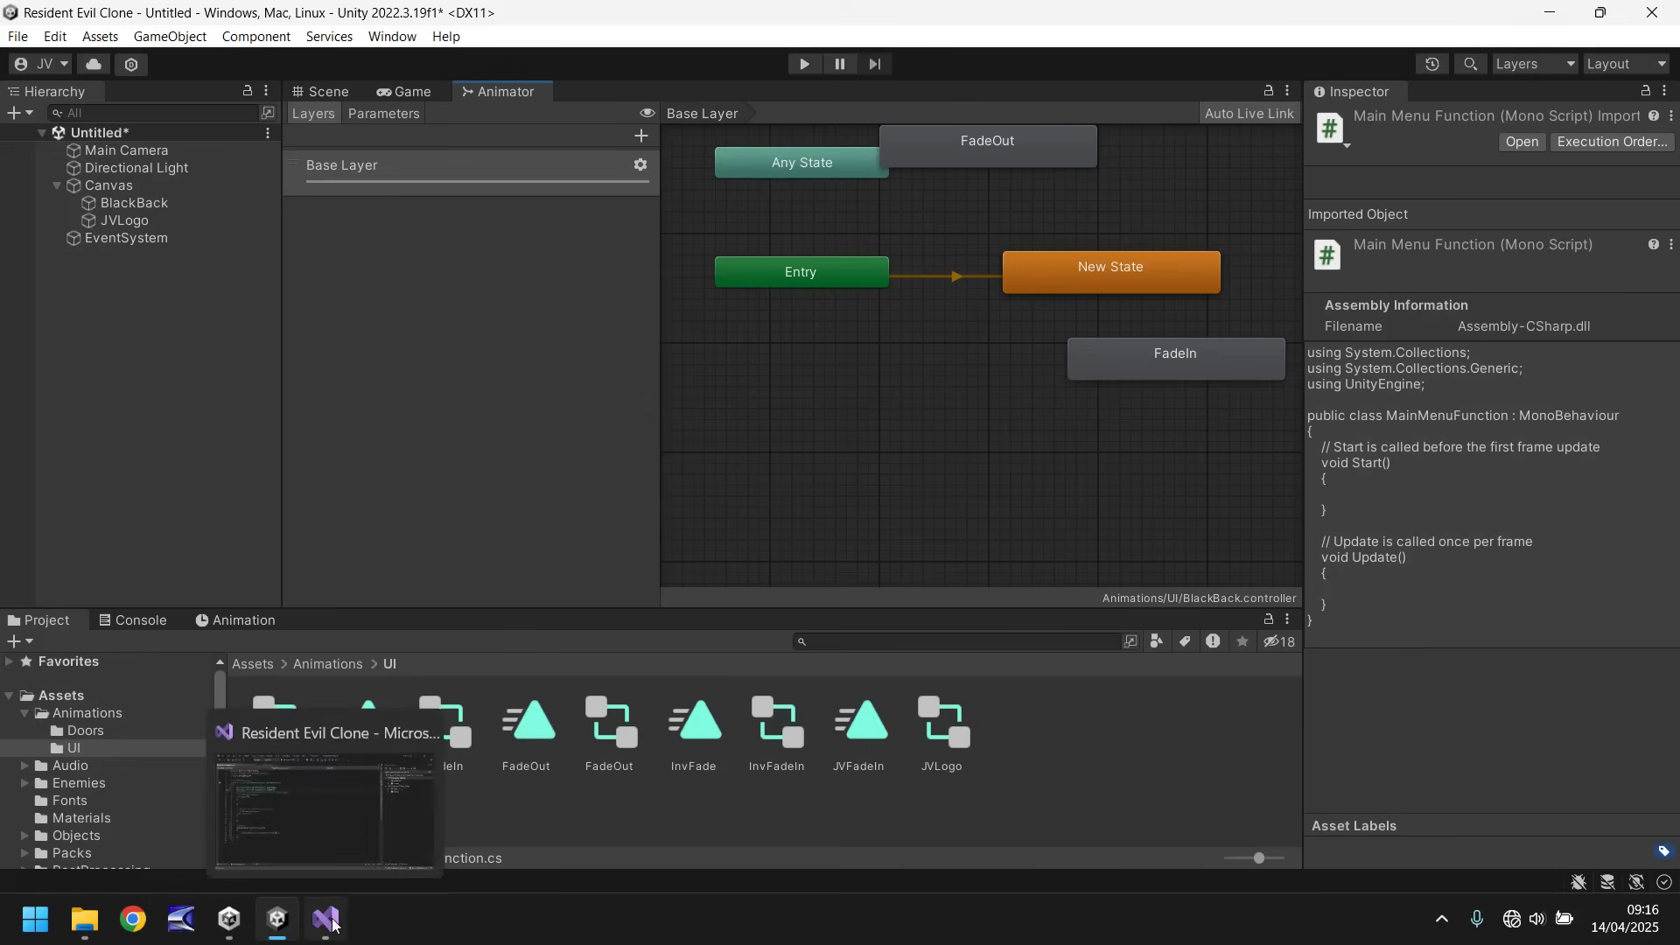
- Return to Visual Studio and add gameLogo.SetActive(false); after the wait in the SplashToMenu coroutine
{"action": "left_click", "coordinate": [435, 774]}
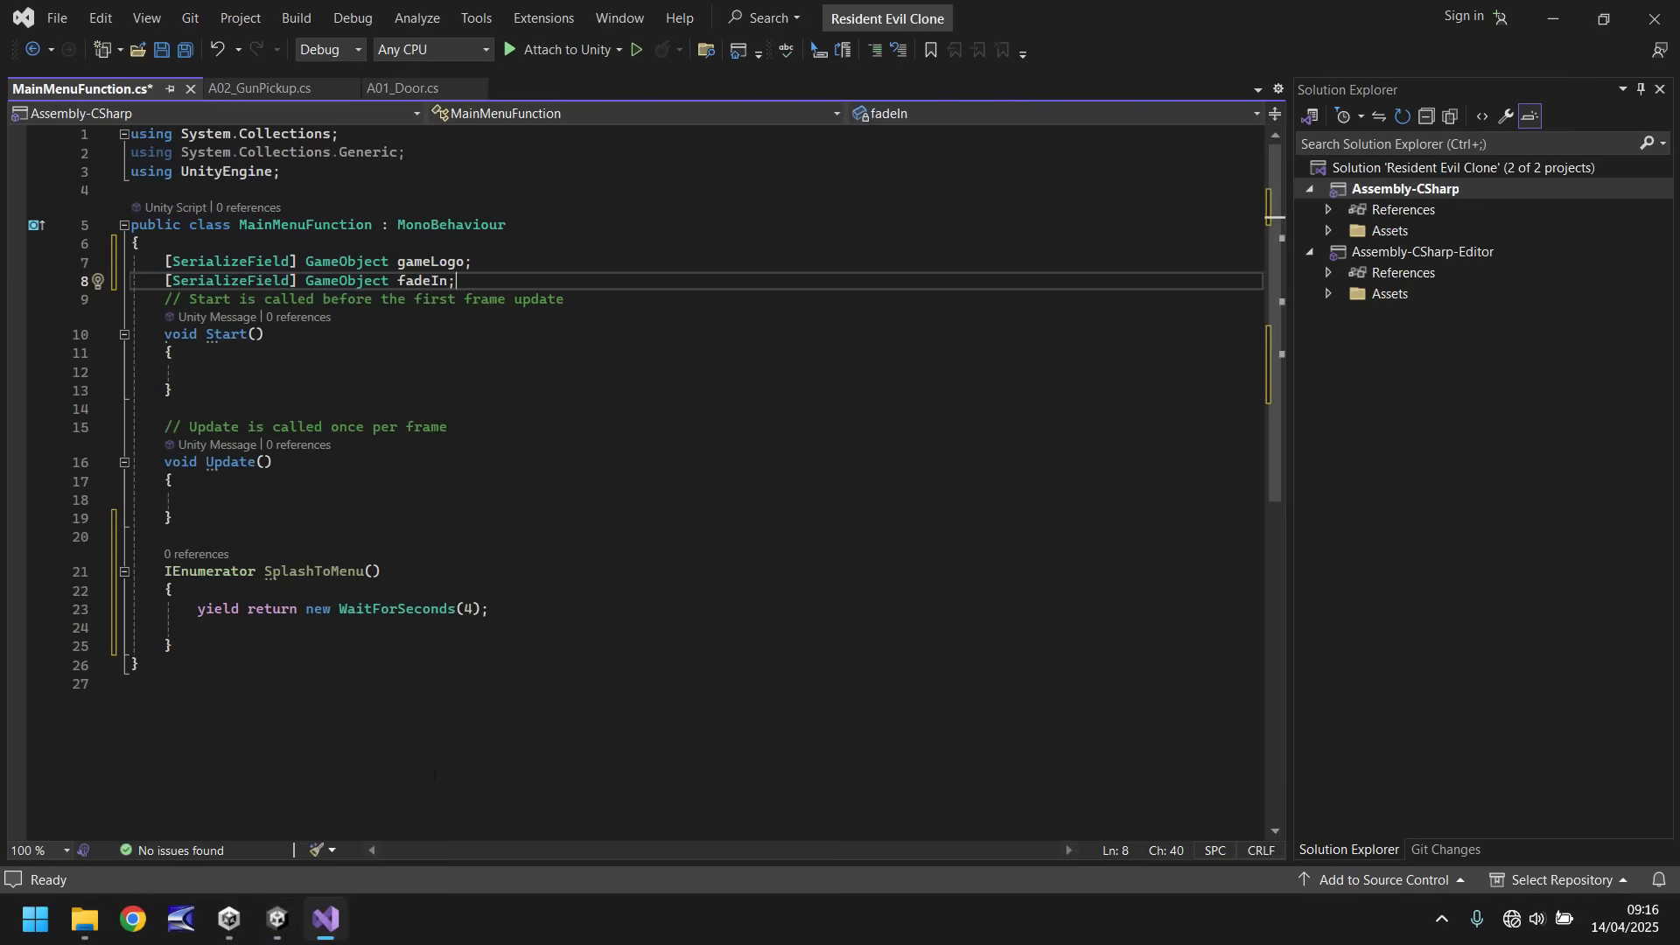
{"action": "left_click", "coordinate": [263, 627]}
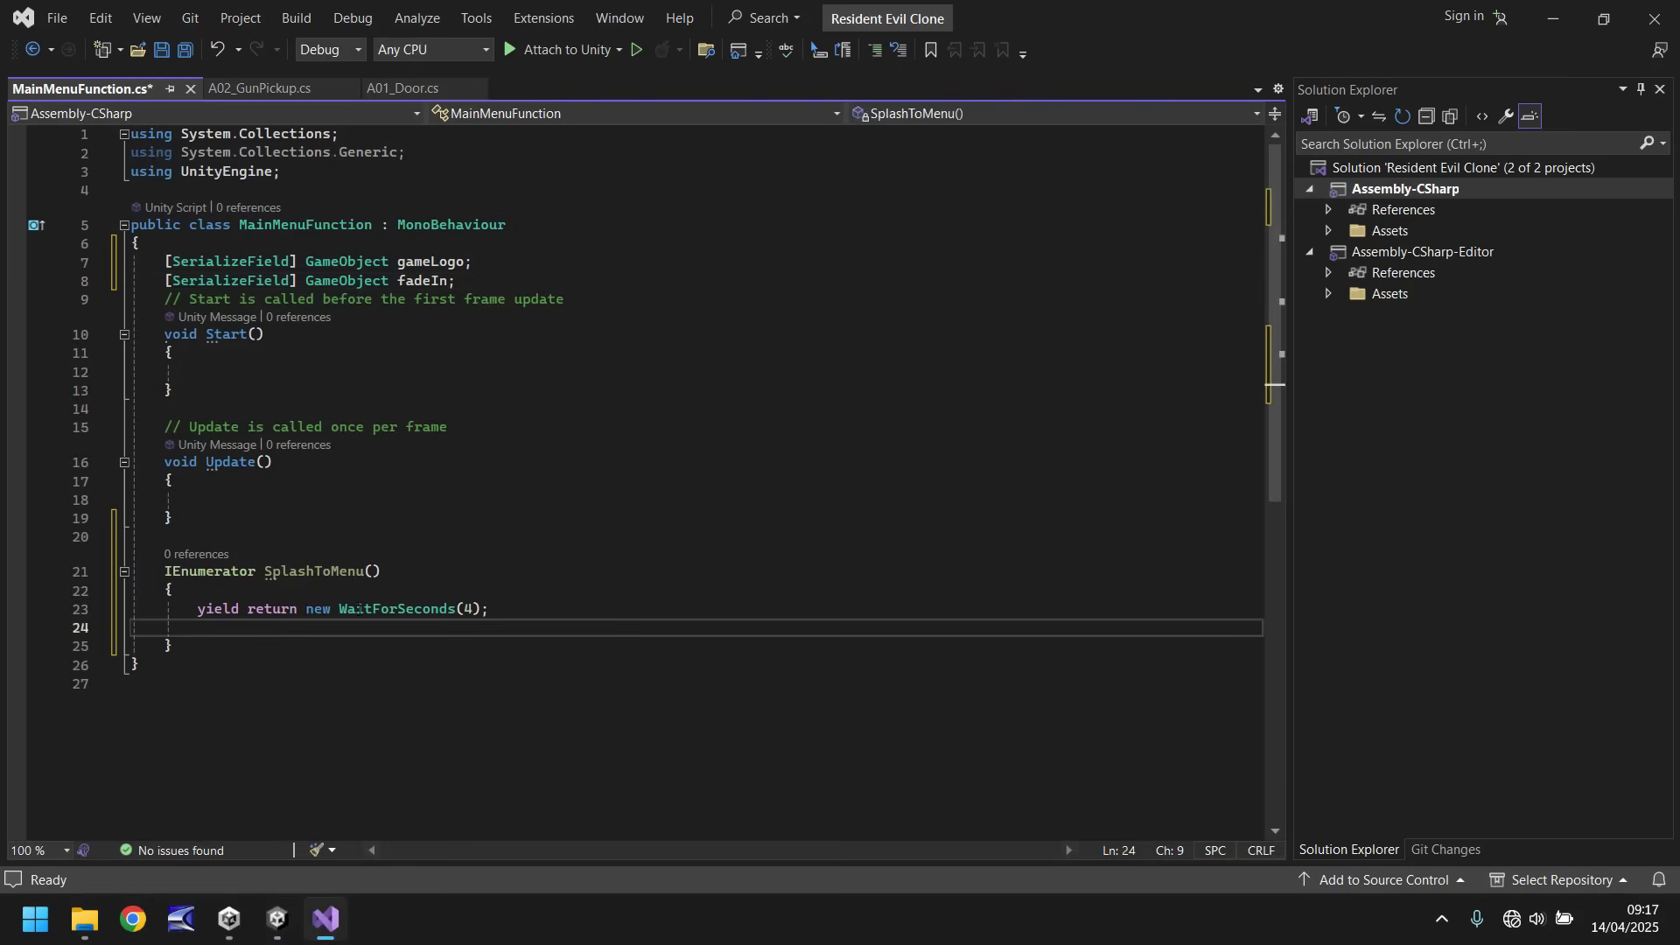
{"action": "type", "text": "game"}
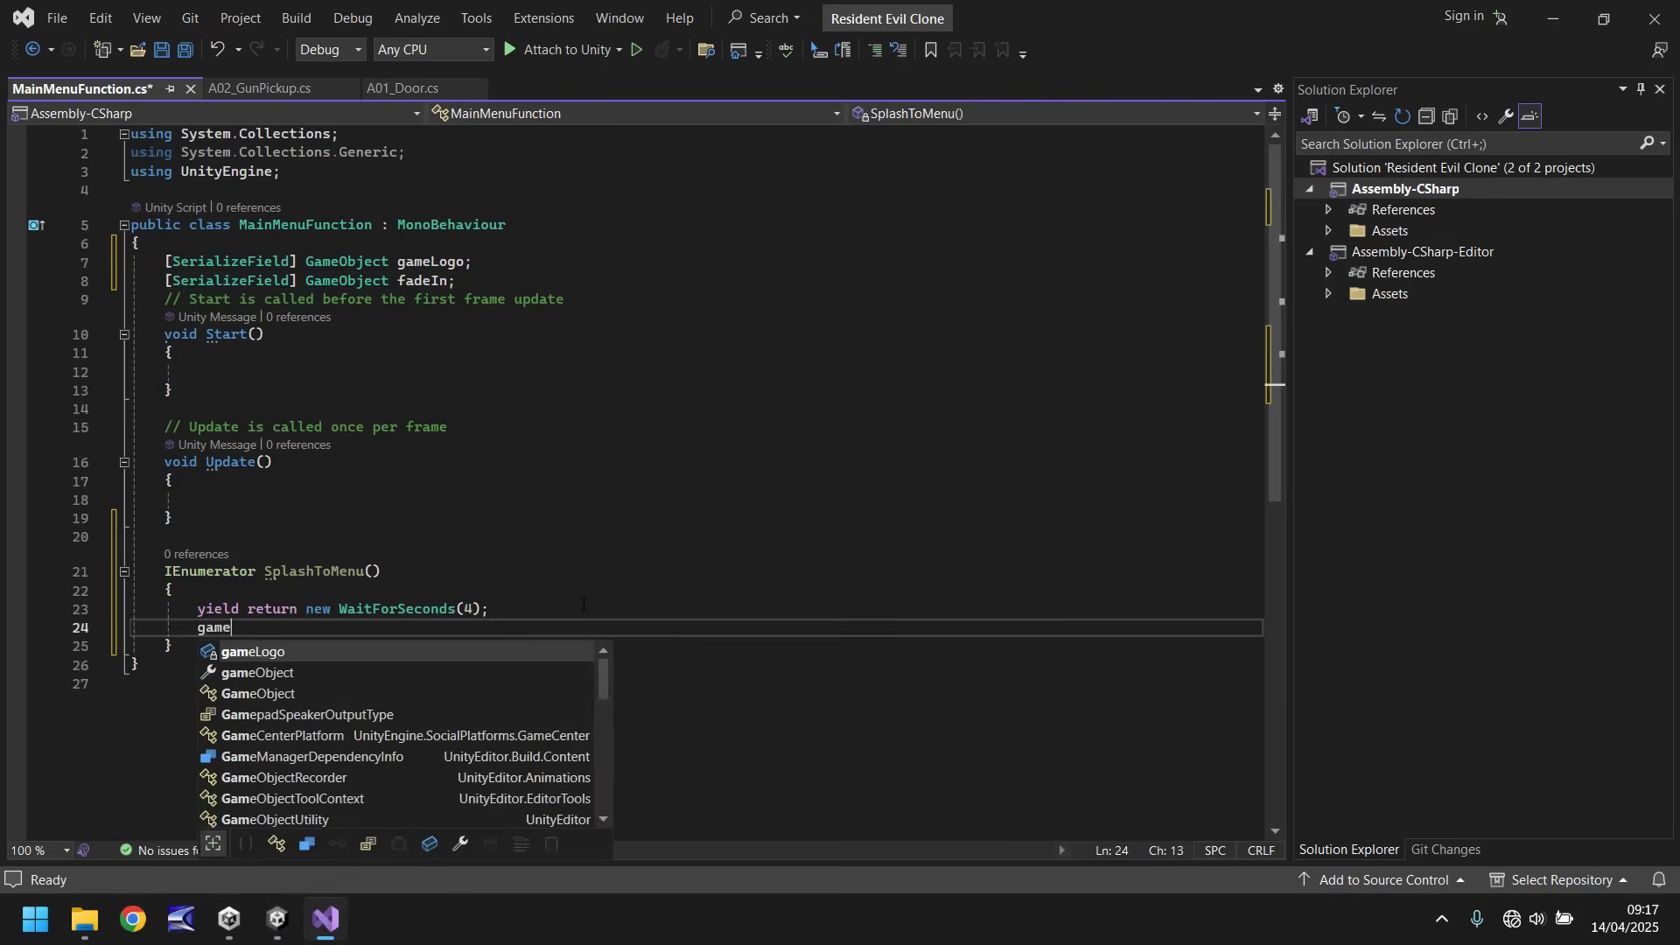
{"action": "type", "text": "Logo.Set"}
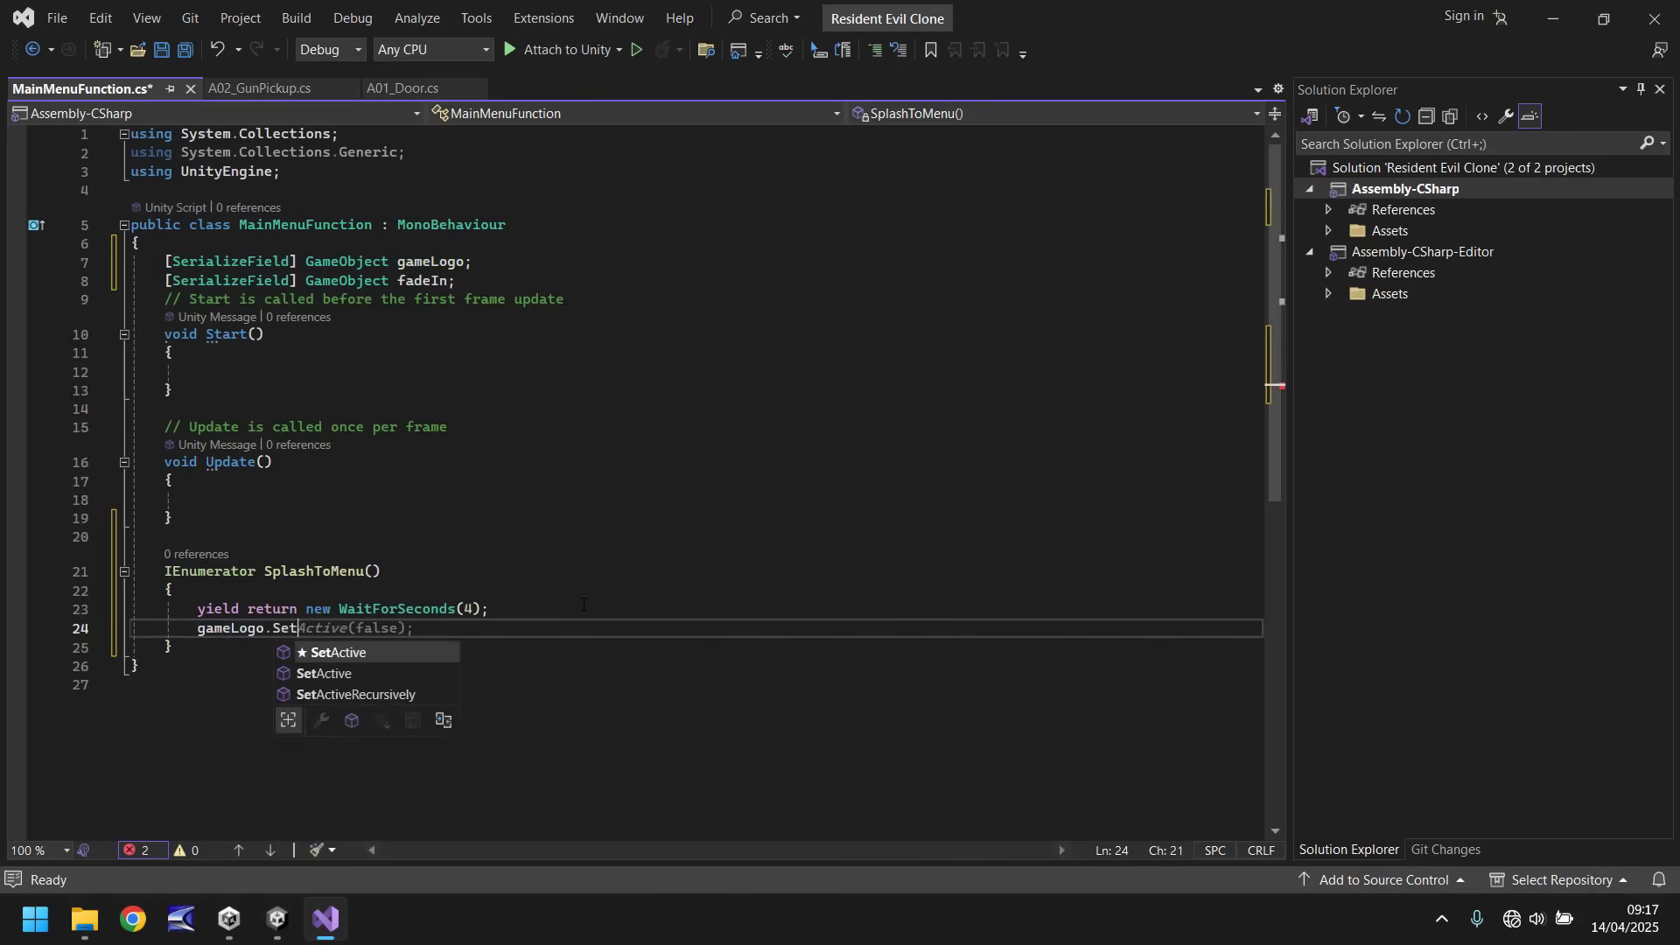
{"action": "key", "text": "Tab"}
{"action": "key", "text": "Tab"}
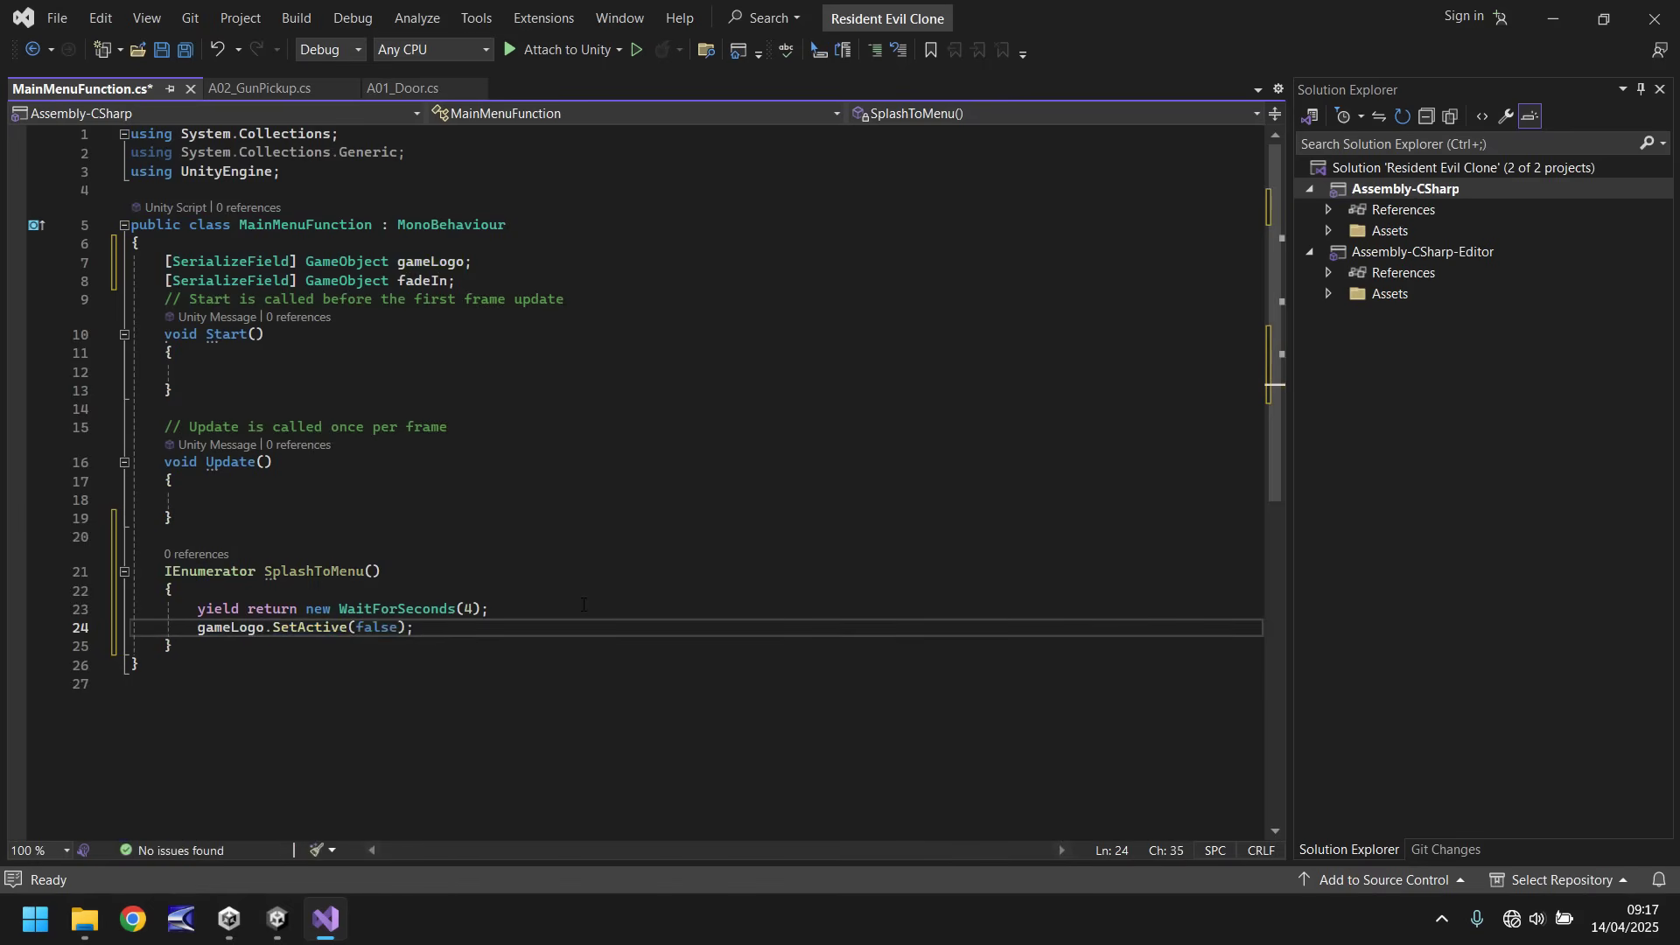
- Add the line fadeIn.GetComponent<Animator>().Play("FadeIn"); at the end of the SplashToMenu coroutine
{"action": "key", "text": "Return"}
{"action": "type", "text": "fad"}
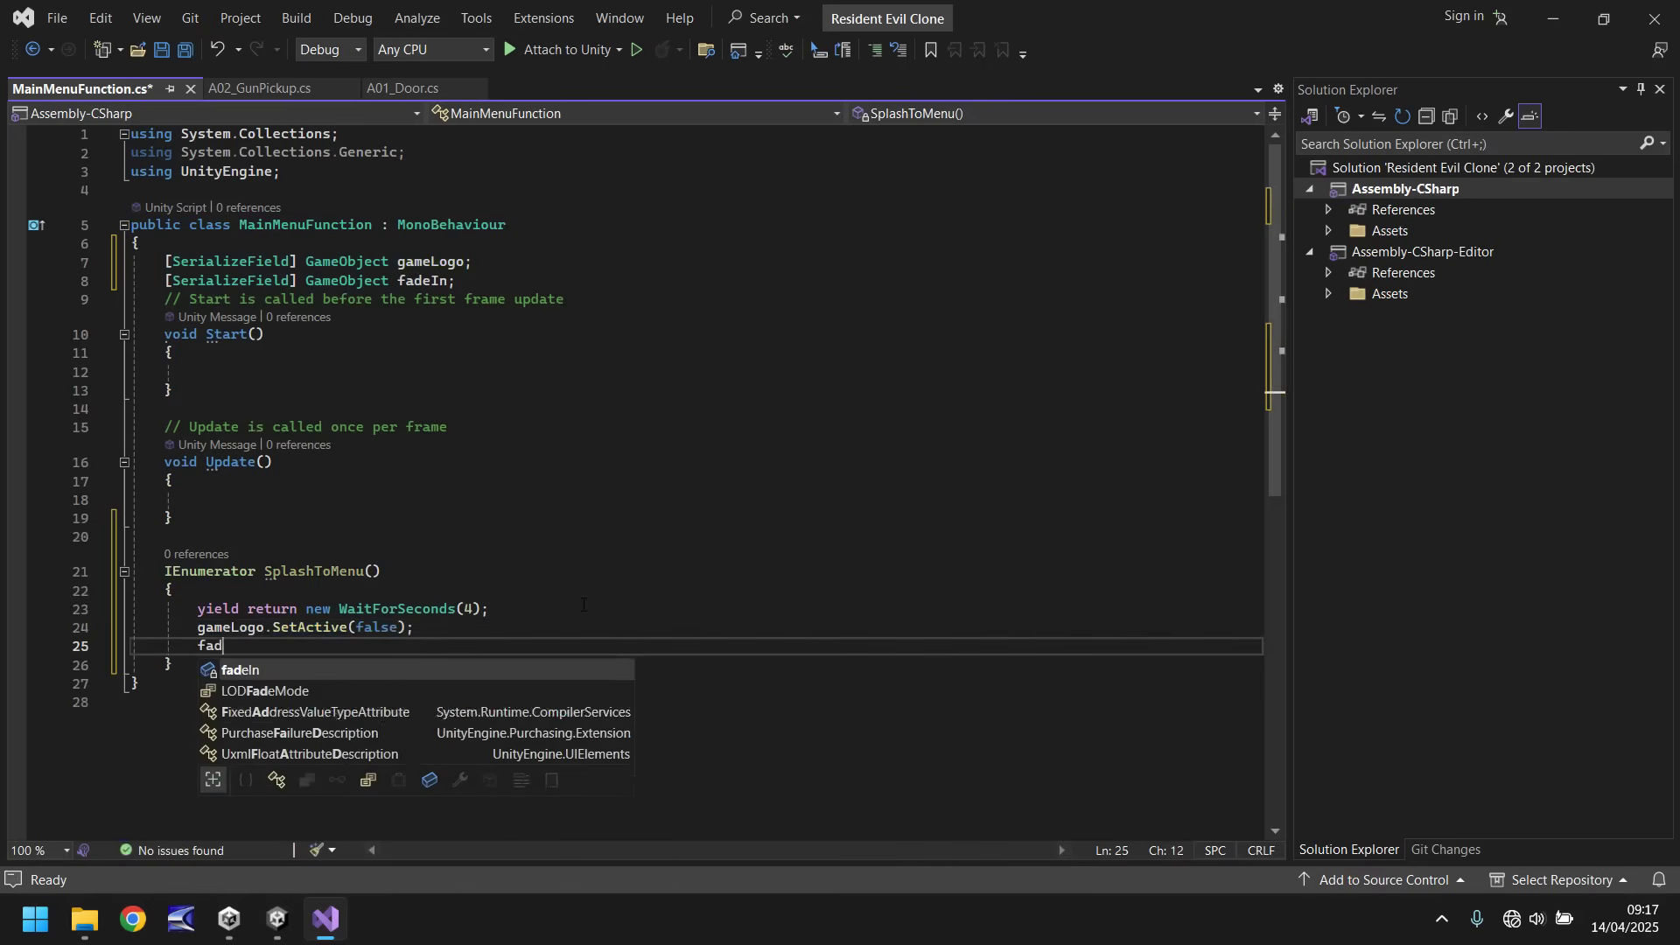
{"action": "type", "text": "eIn.GetComponent<"}
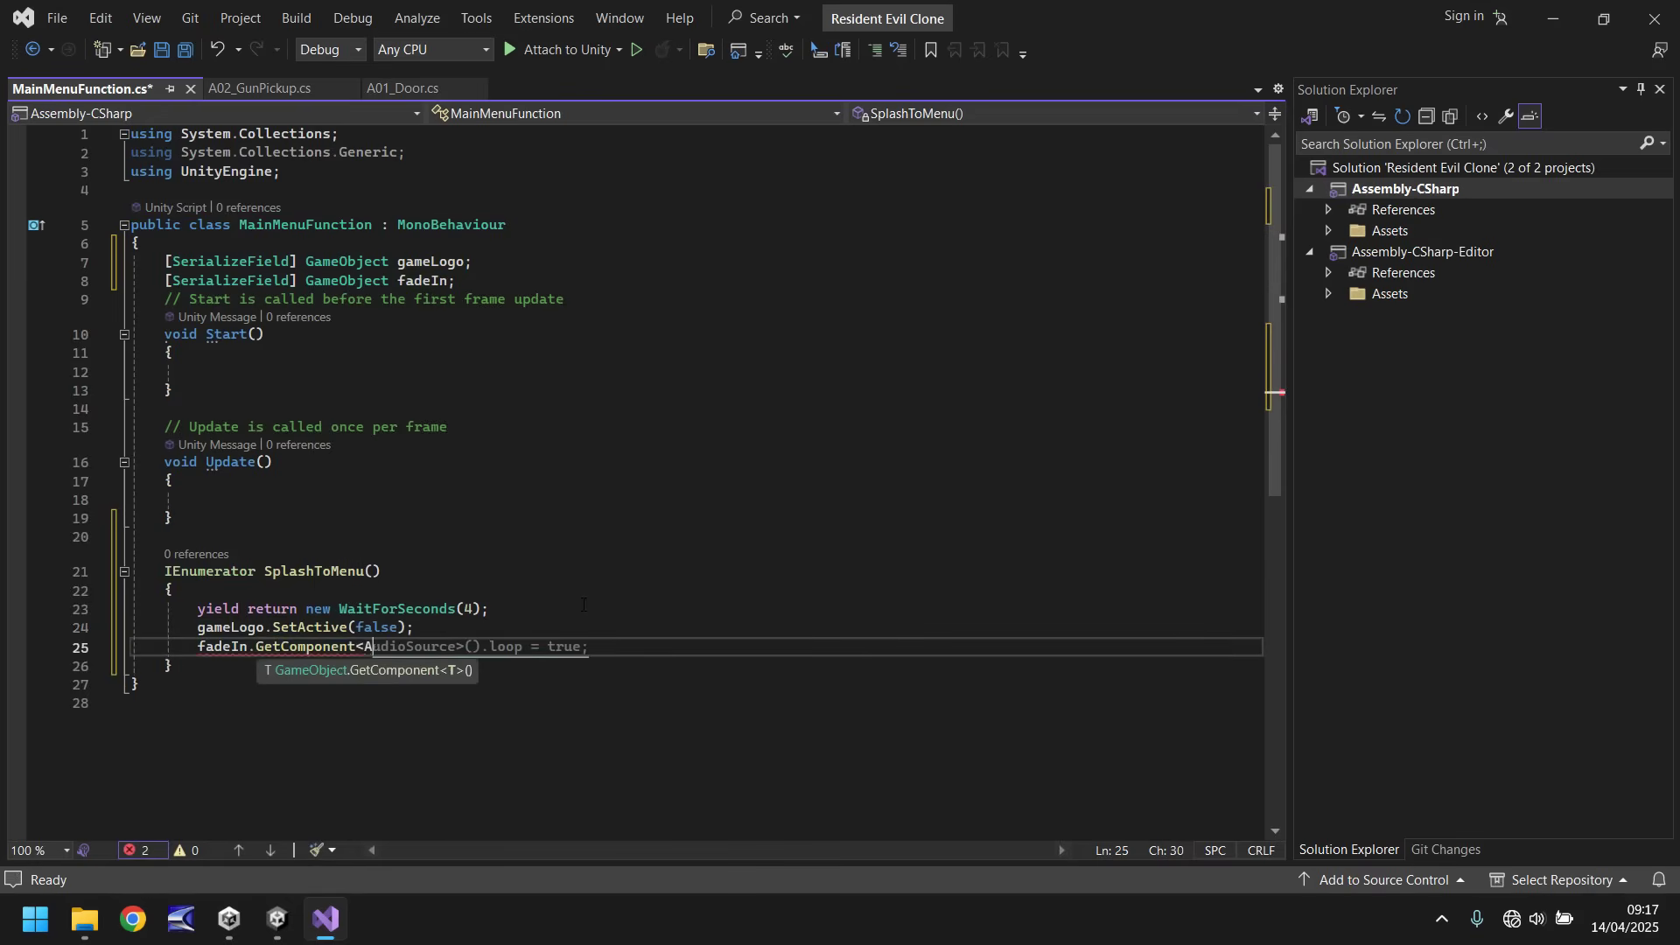
{"action": "type", "text": "Animator"}
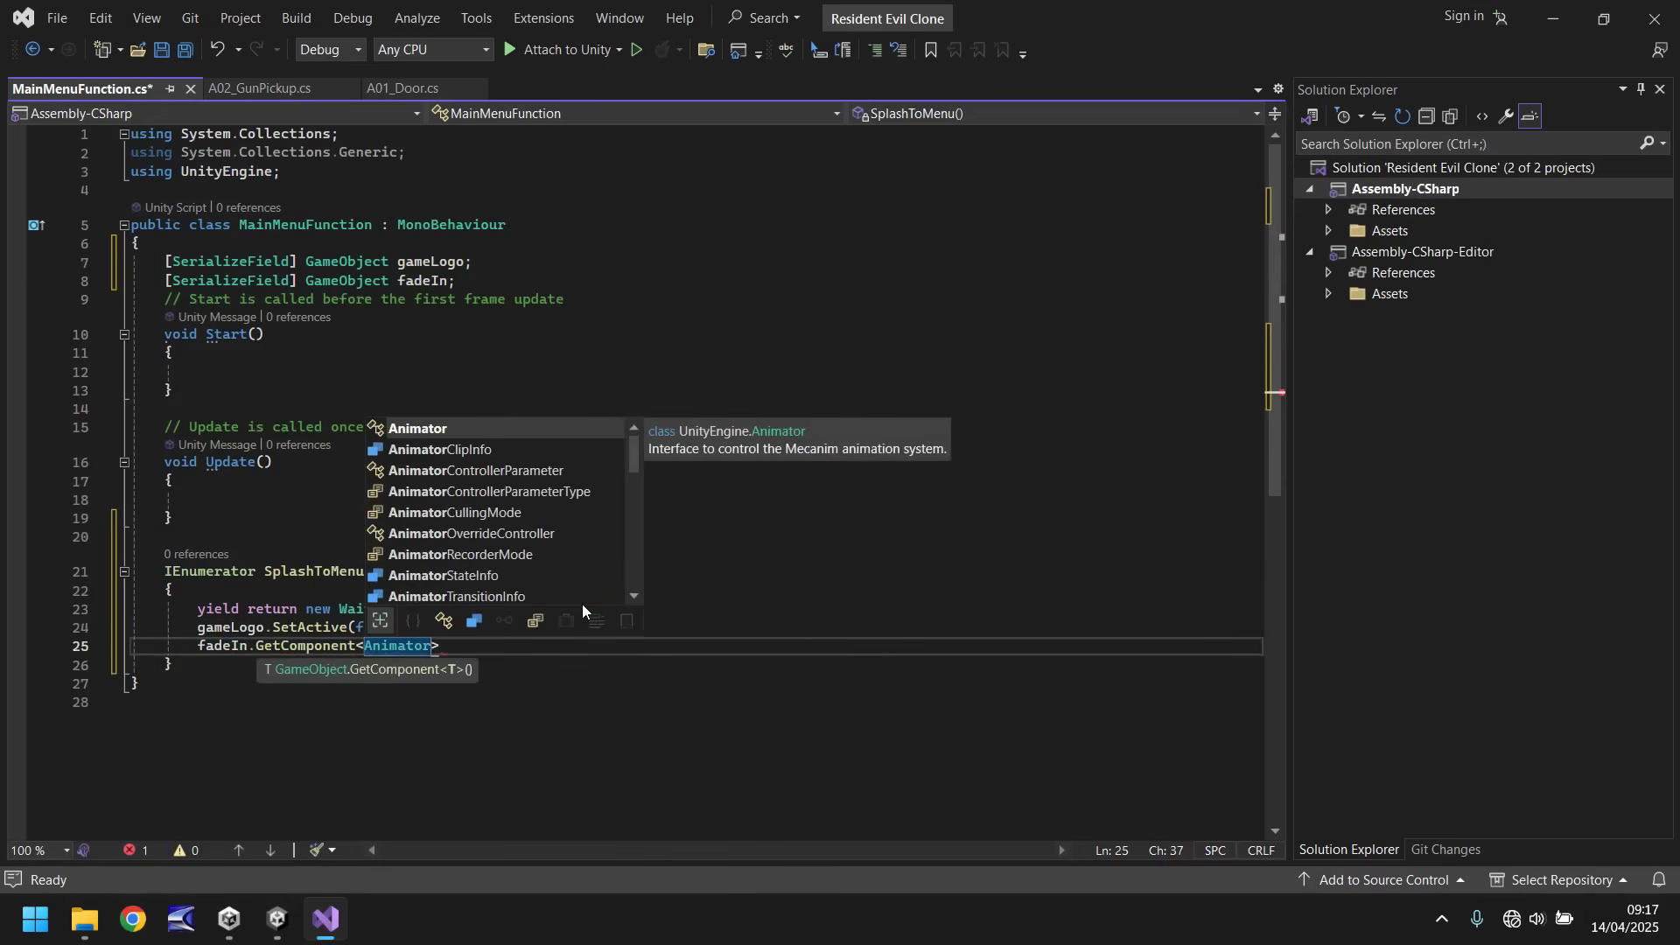
{"action": "type", "text": ">().Play"}
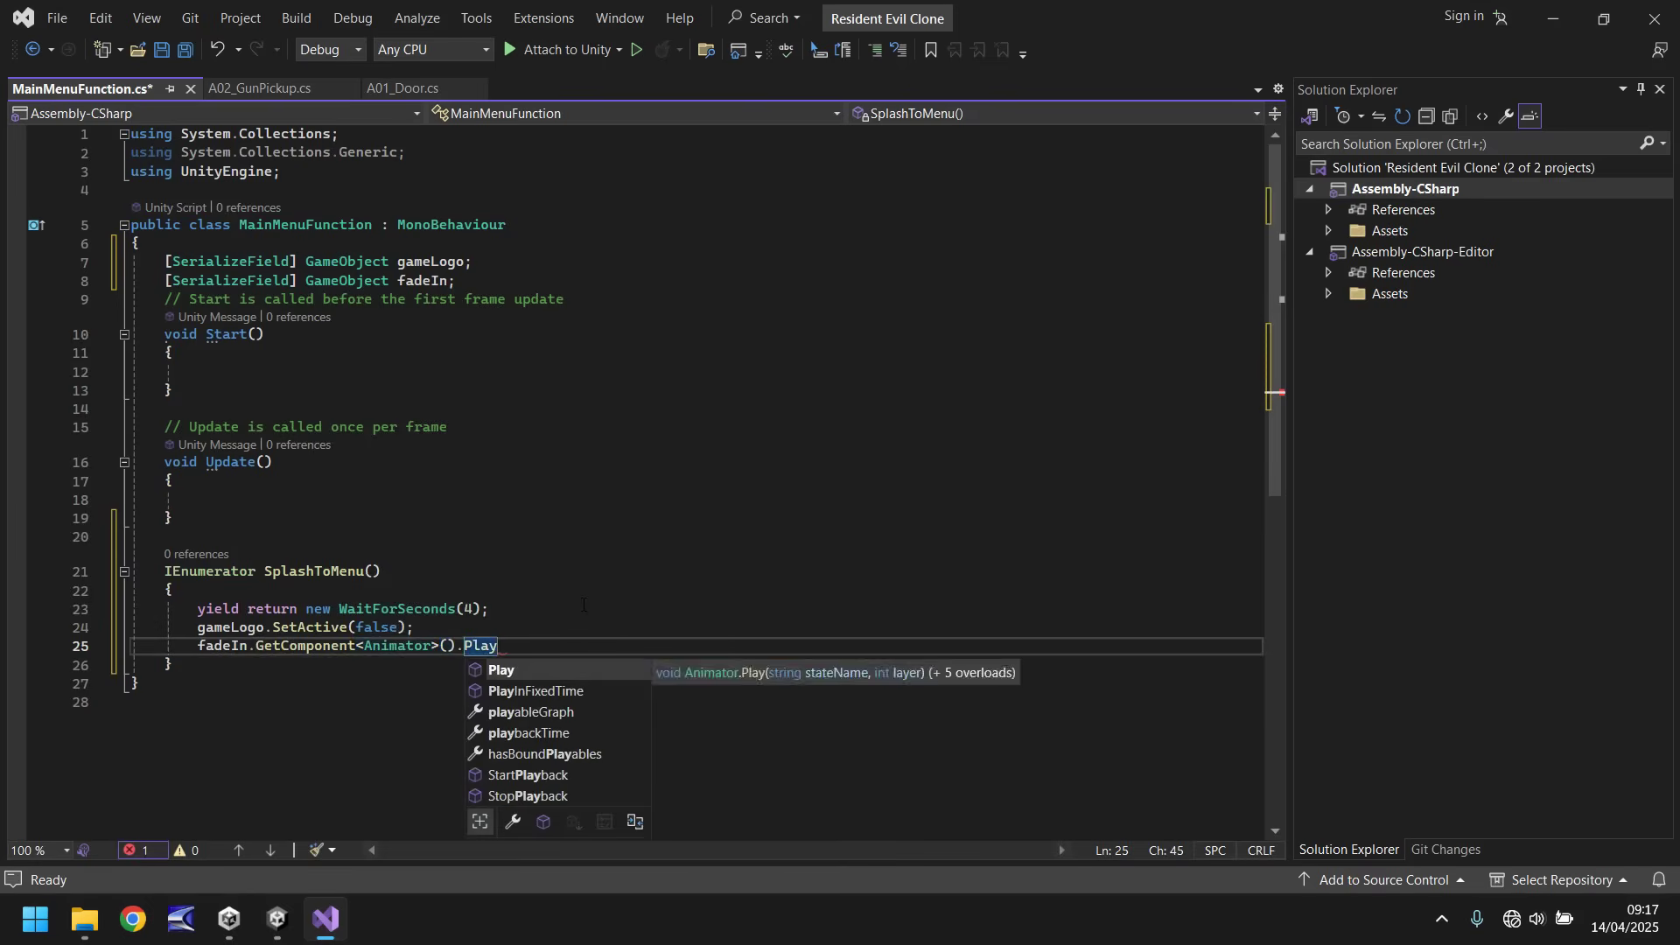
{"action": "type", "text": "(\""}
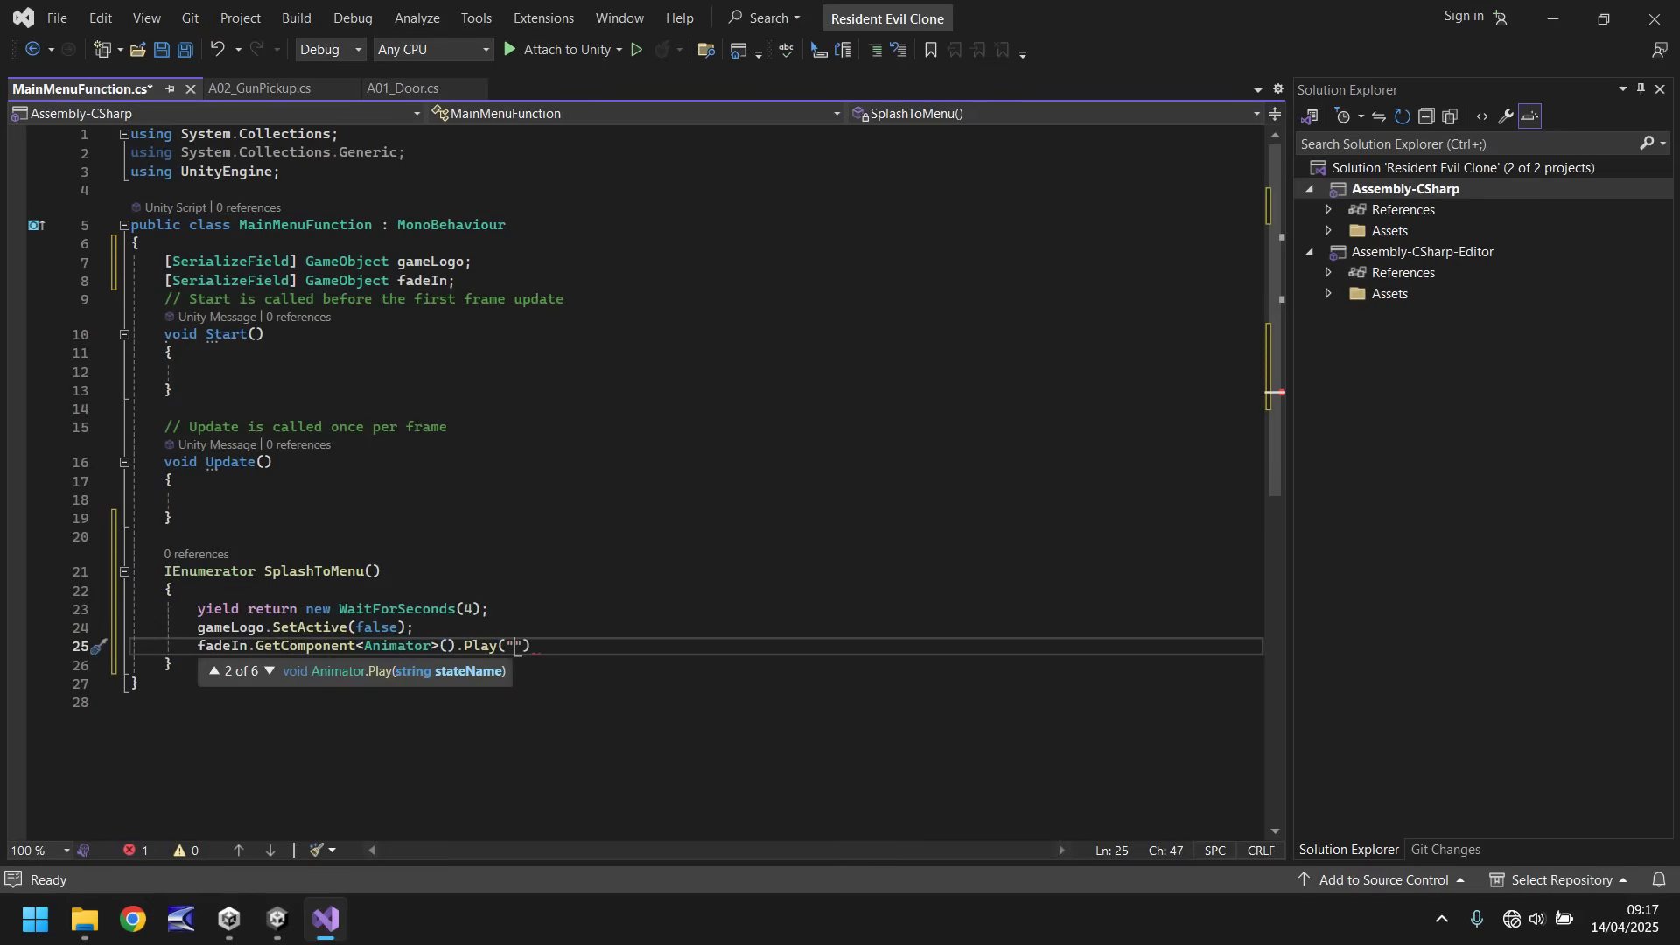
{"action": "left_click", "coordinate": [277, 918]}
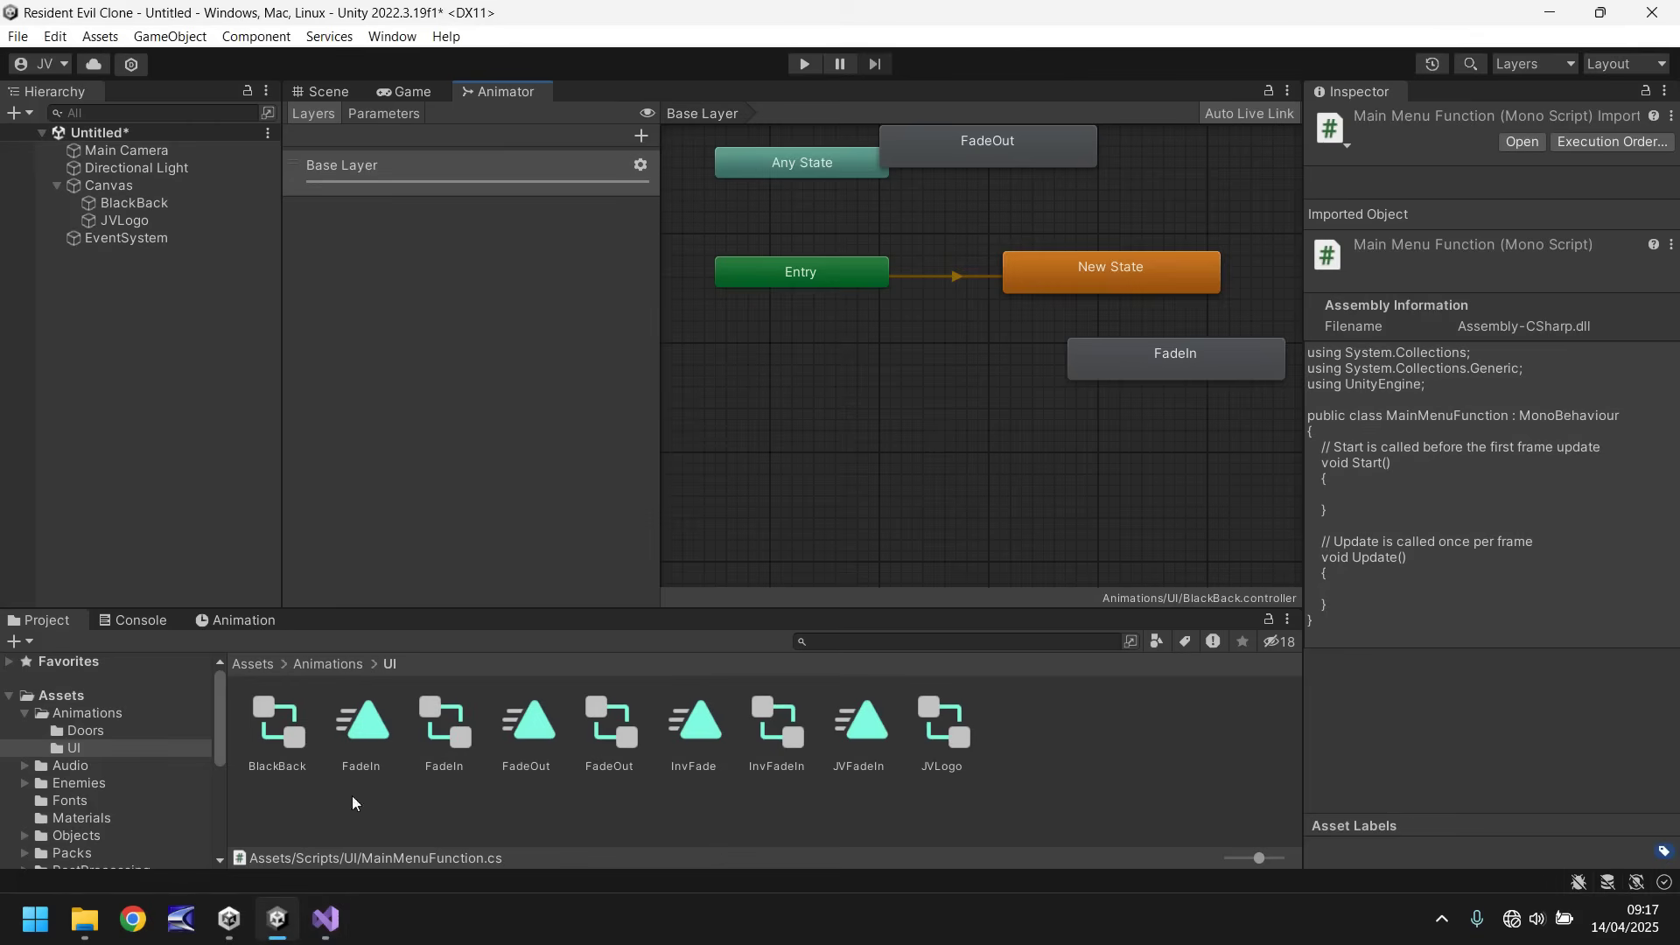
{"action": "left_click", "coordinate": [326, 918]}
{"action": "type", "text": "Fad"}
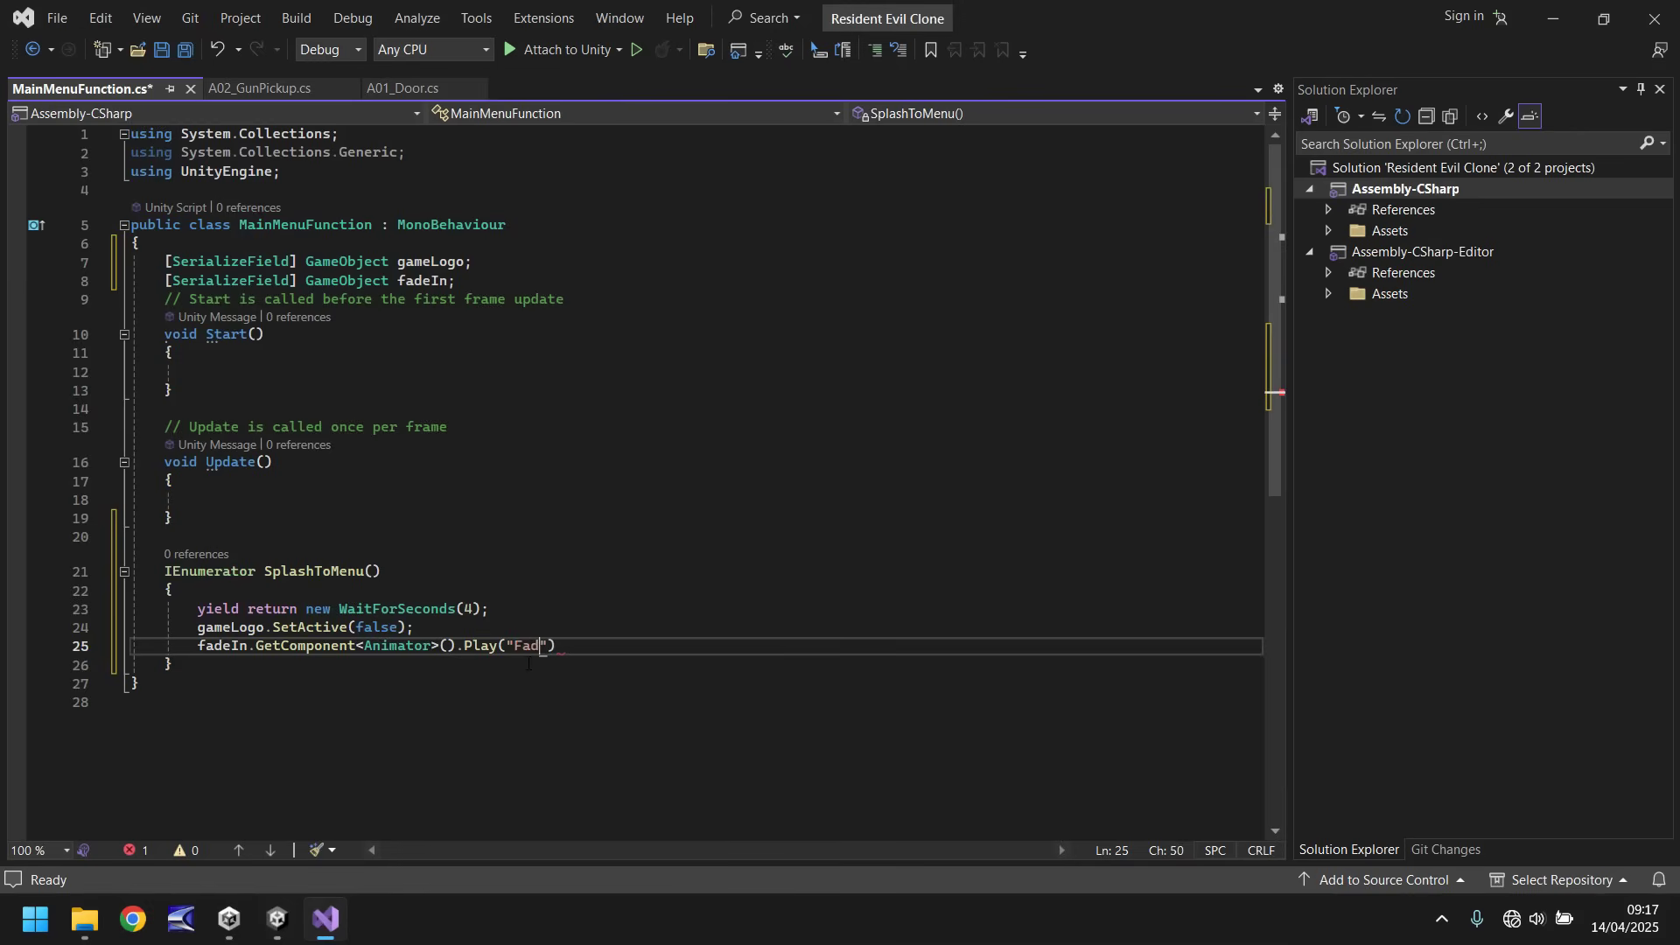
{"action": "type", "text": "eIn\");"}
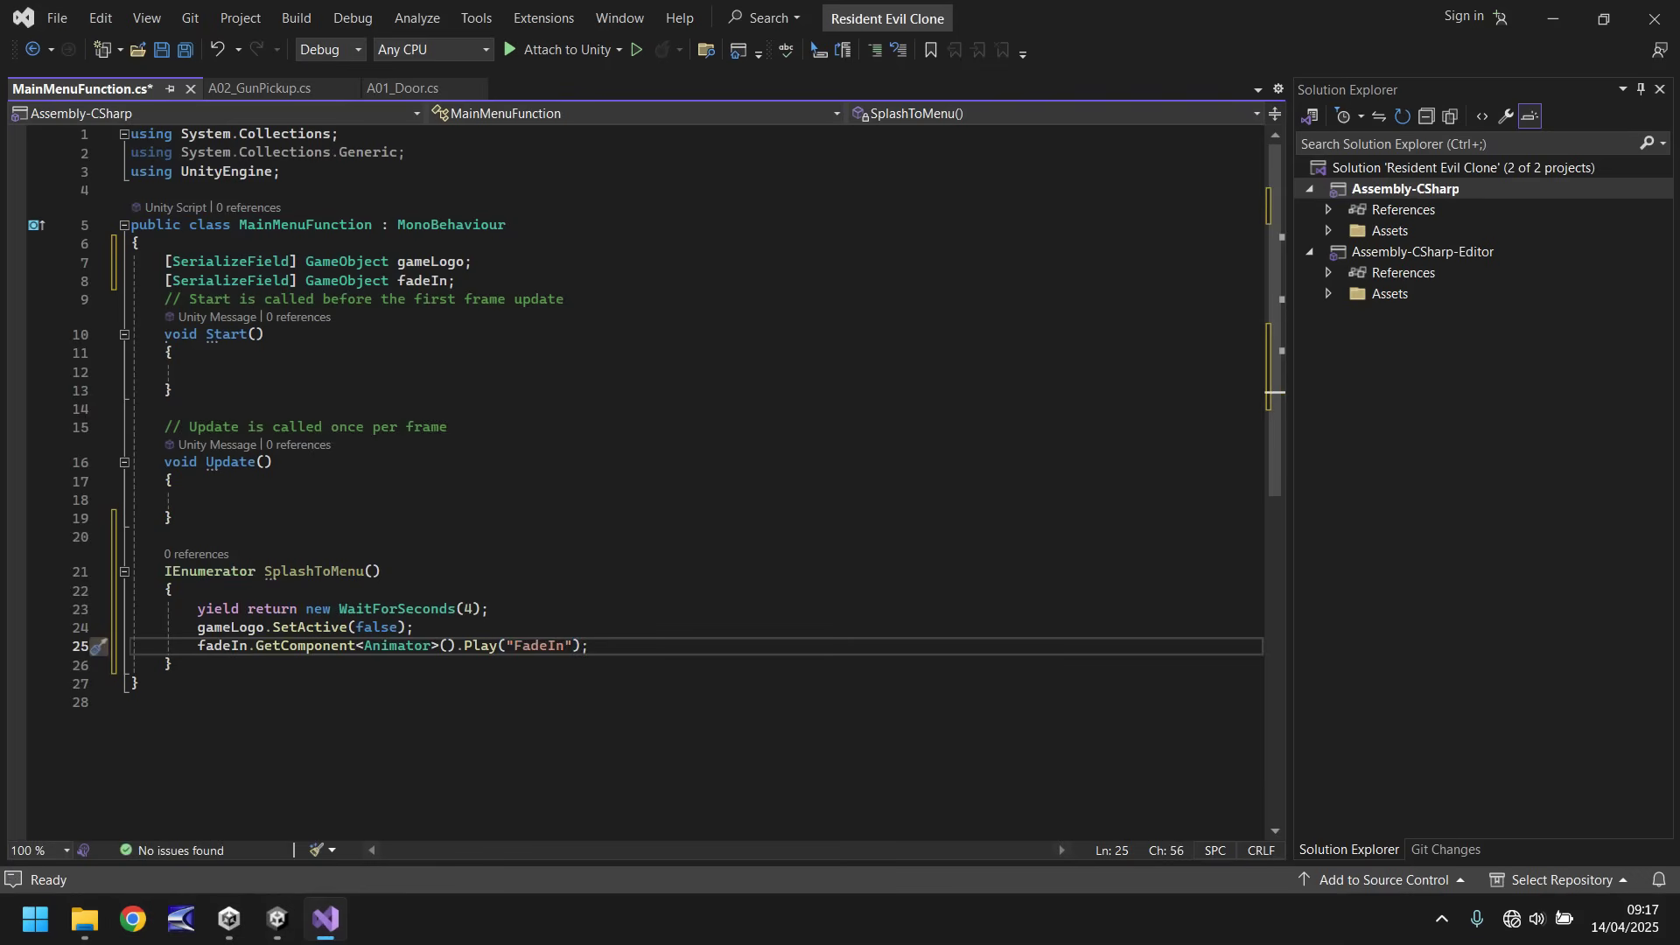
- Call StartCoroutine(SplashToMenu()); inside the Start method and save the script
{"action": "left_click", "coordinate": [425, 354]}
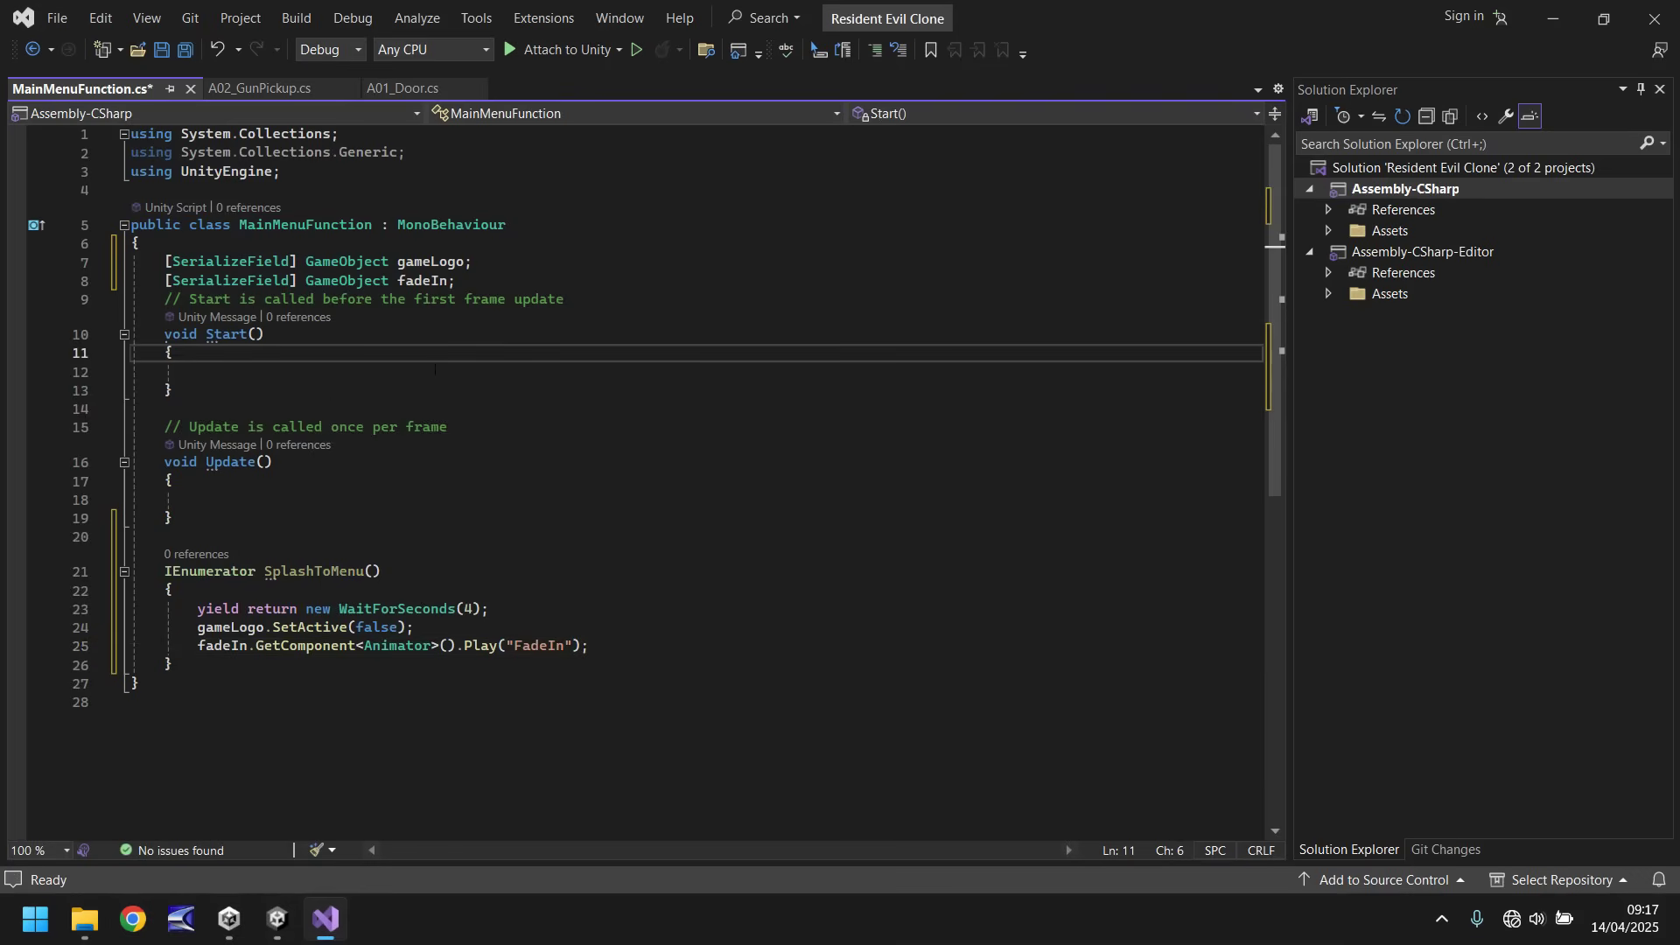
{"action": "left_click", "coordinate": [435, 370]}
{"action": "type", "text": "Star"}
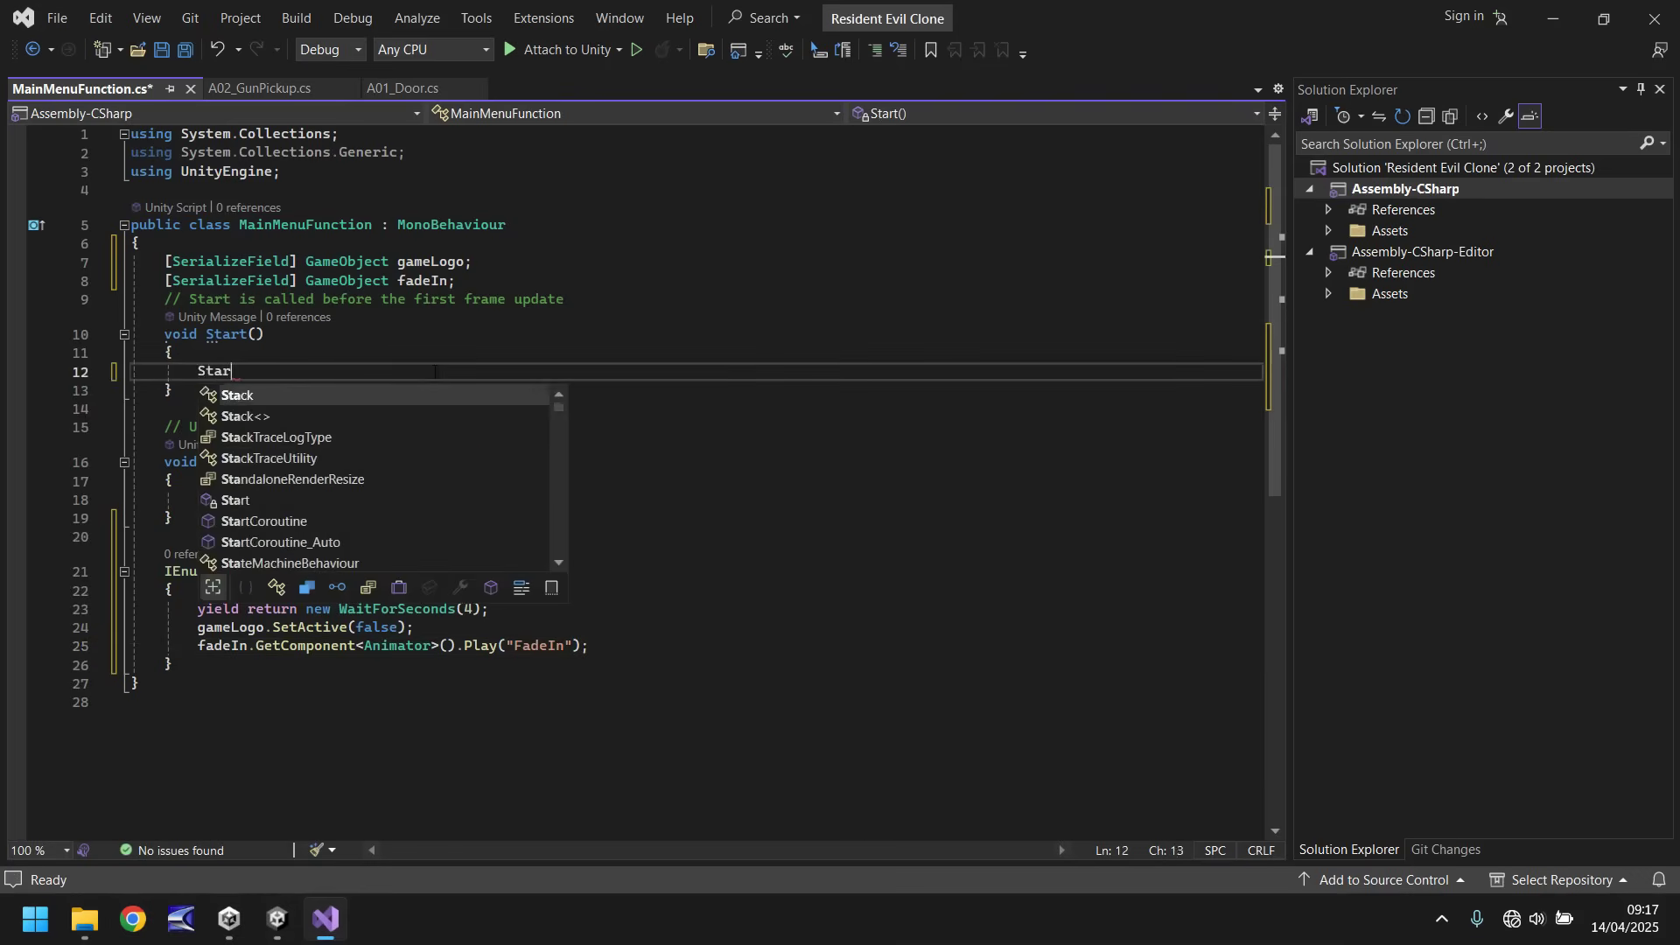
{"action": "type", "text": "tCoroutine("}
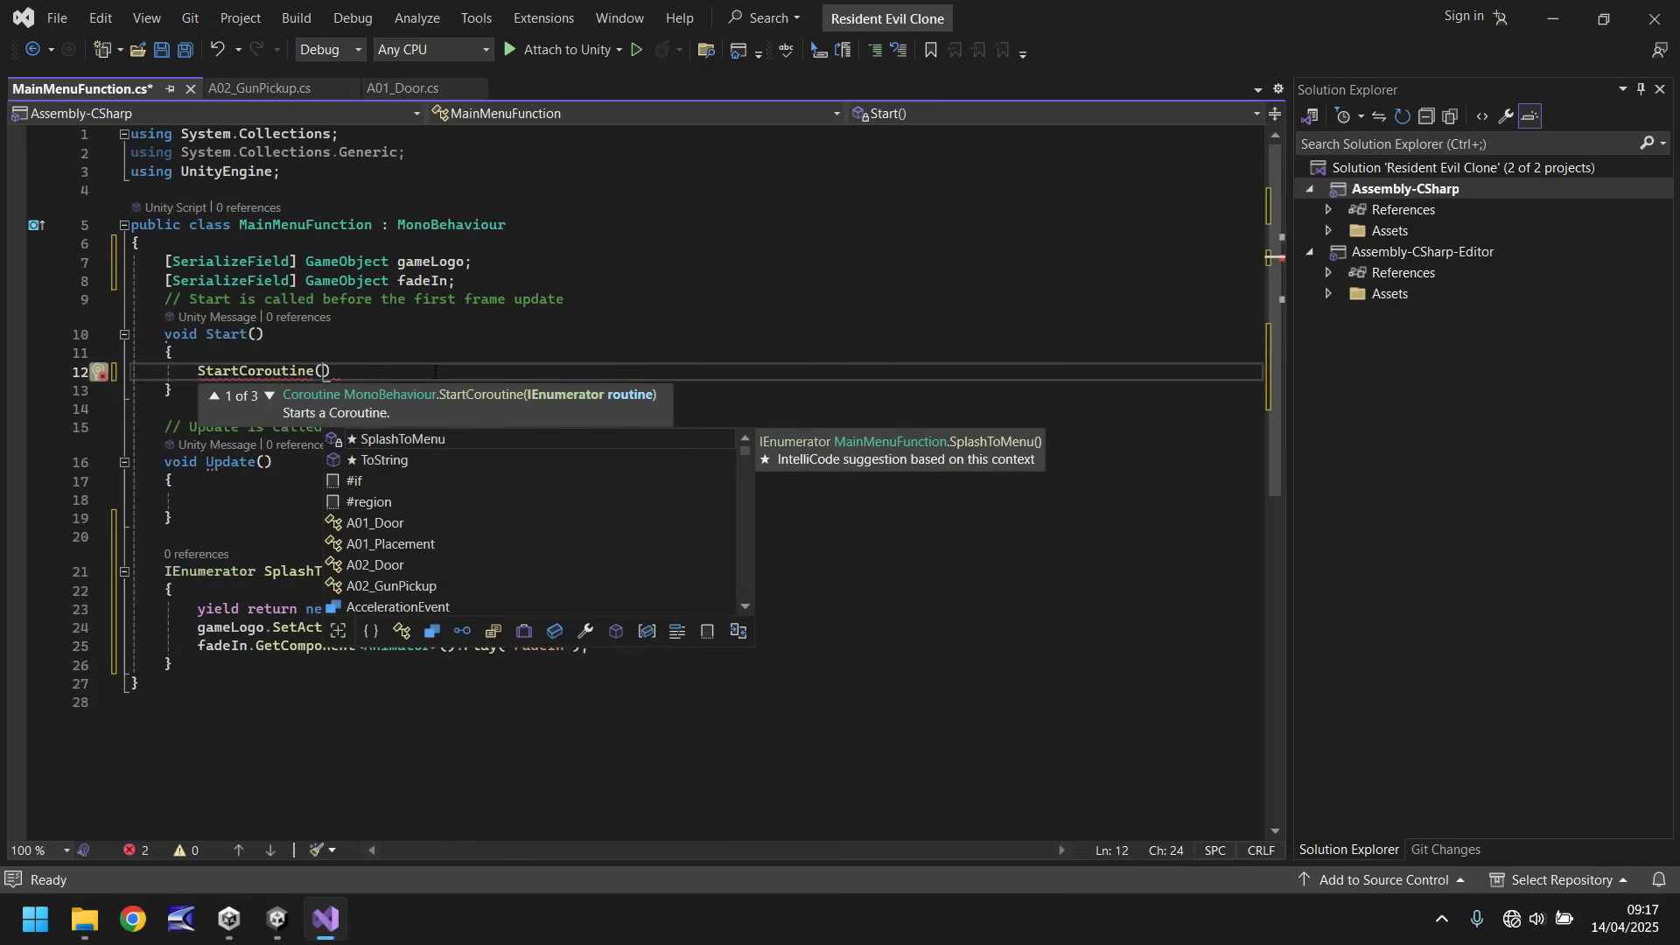
{"action": "type", "text": "Spl"}
{"action": "key", "text": "Tab"}
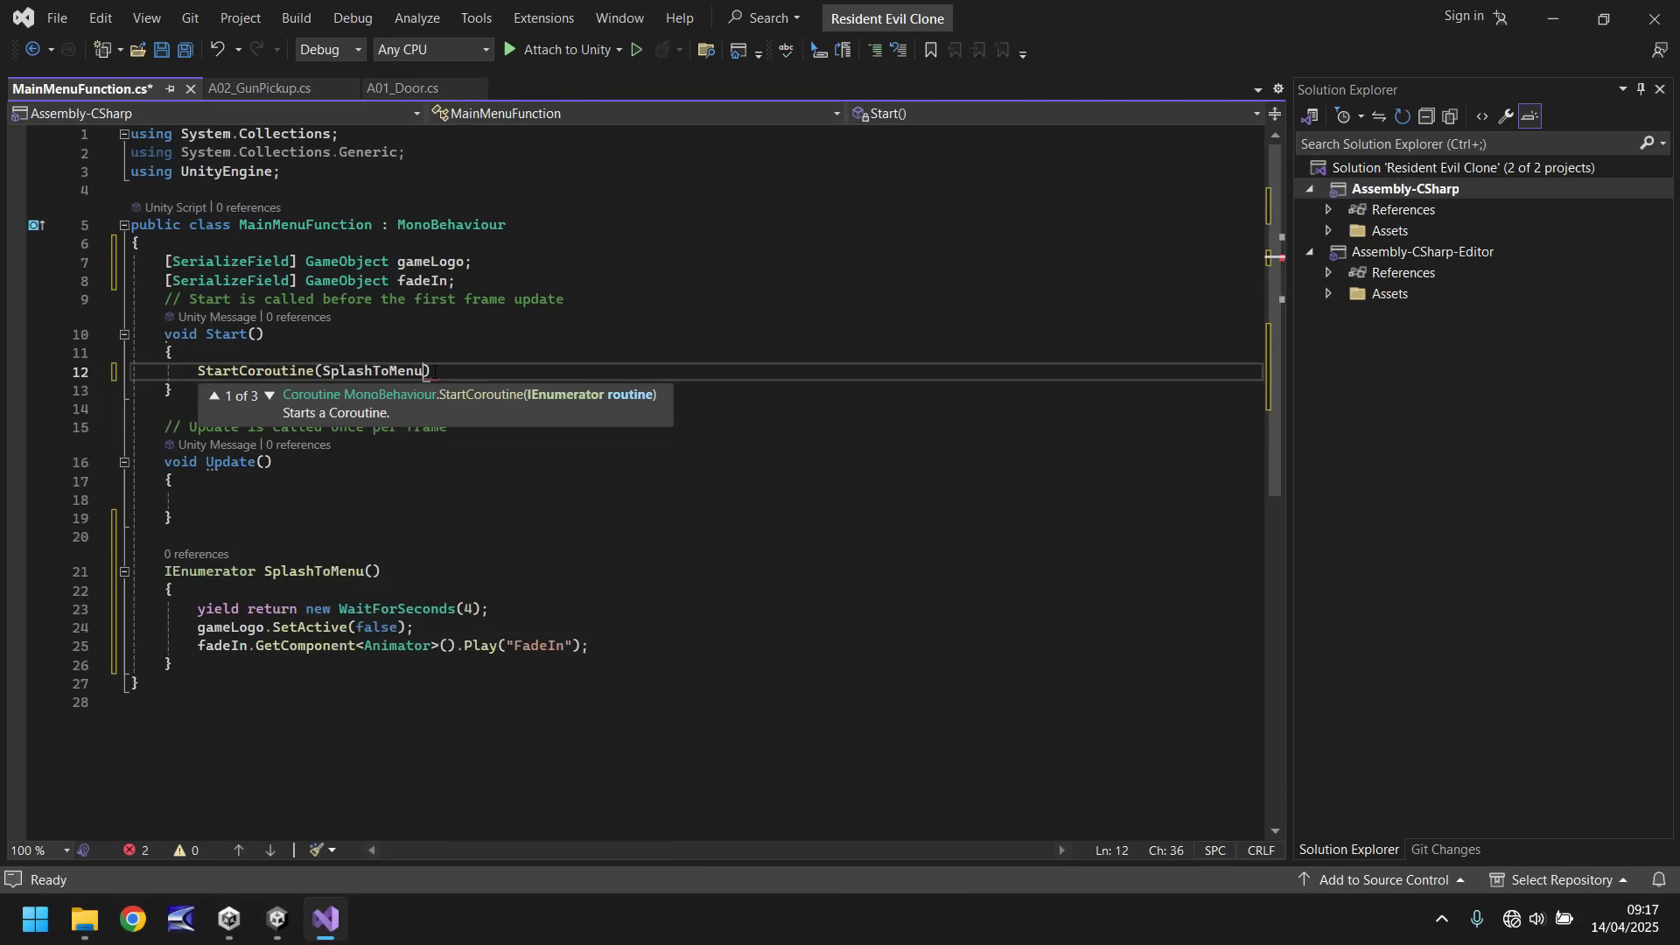
{"action": "type", "text": "());"}
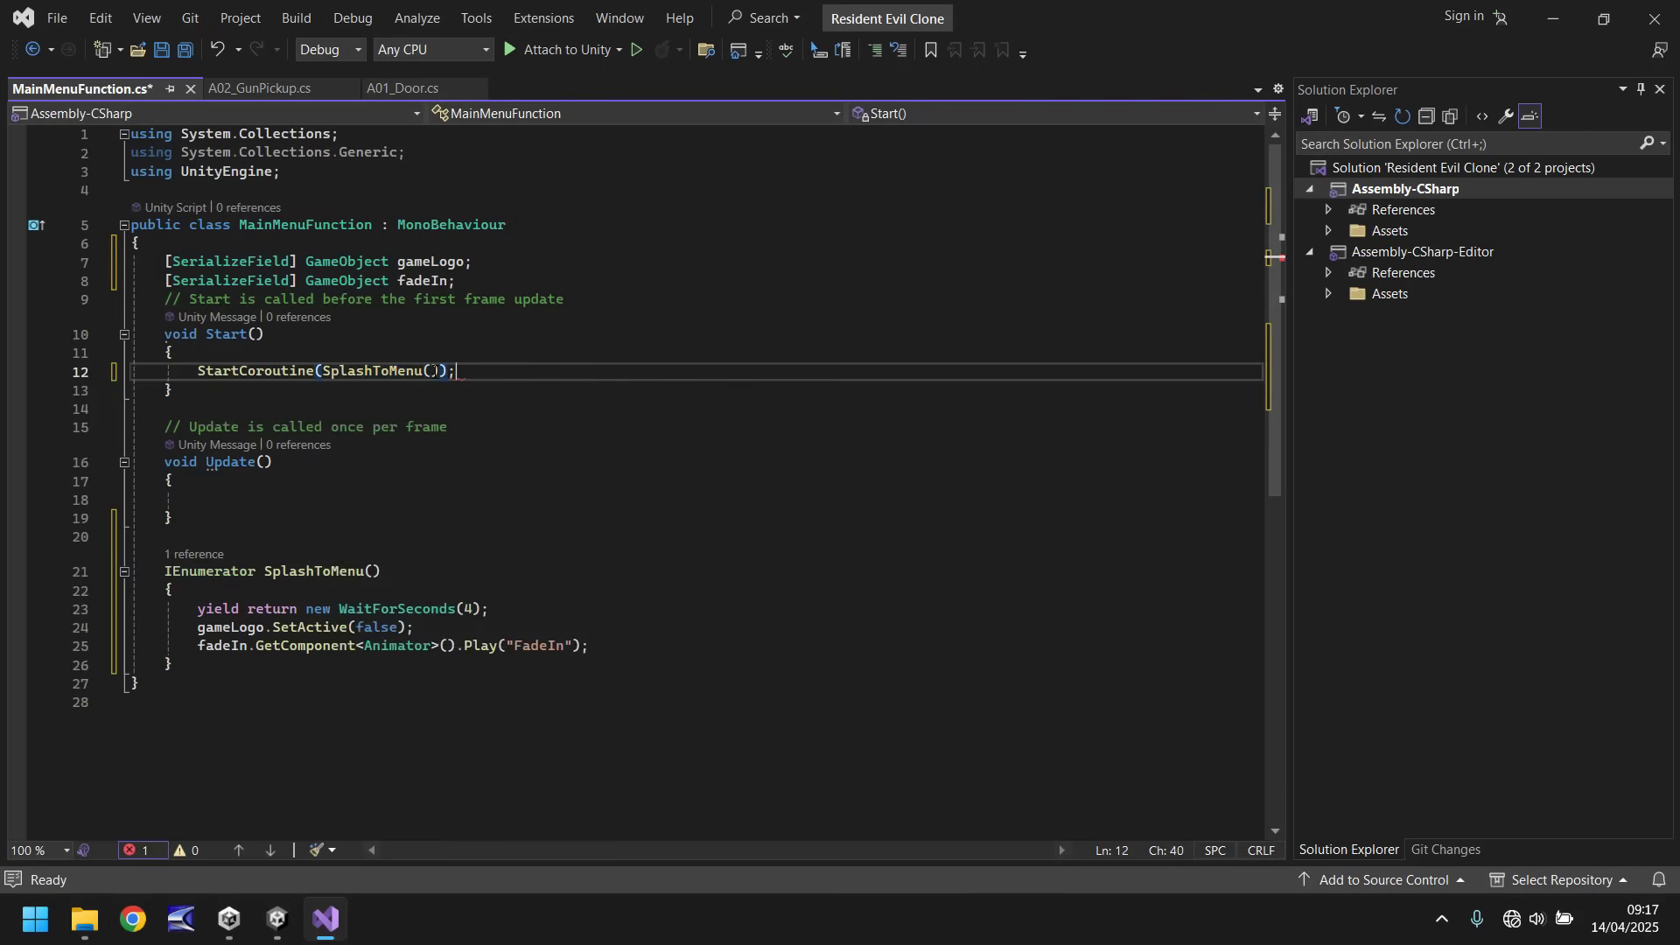
{"action": "key", "text": "ctrl+s"}
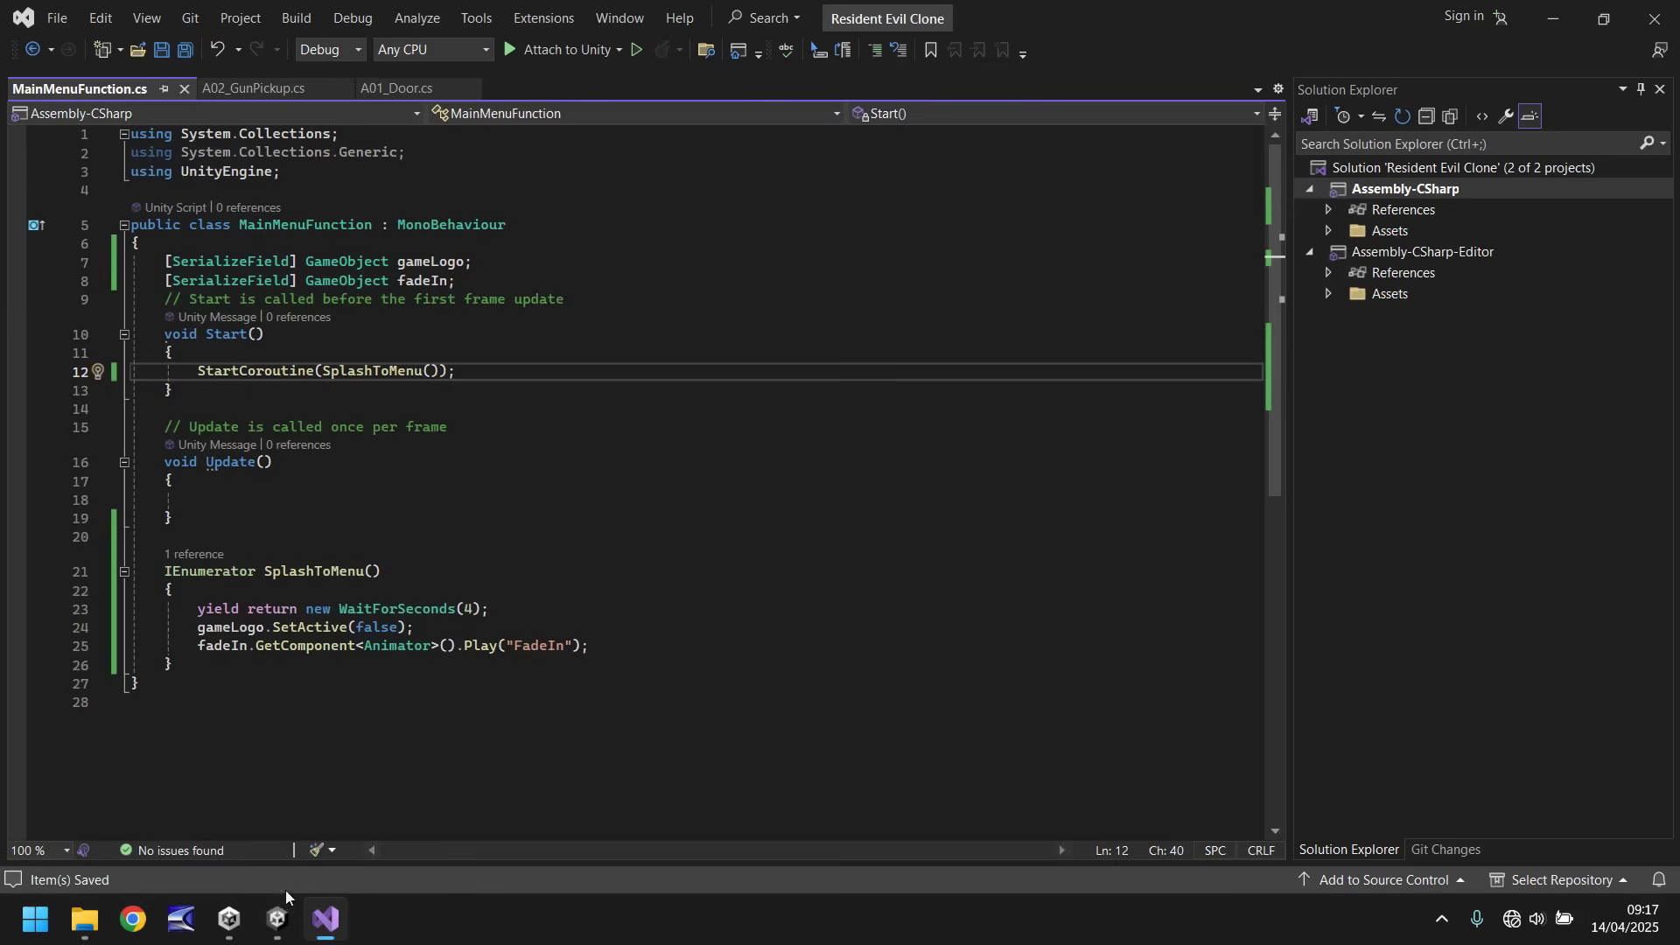
- Switch to Unity and create an empty game object named MainMenuControl in the scene
{"action": "left_click", "coordinate": [279, 919]}
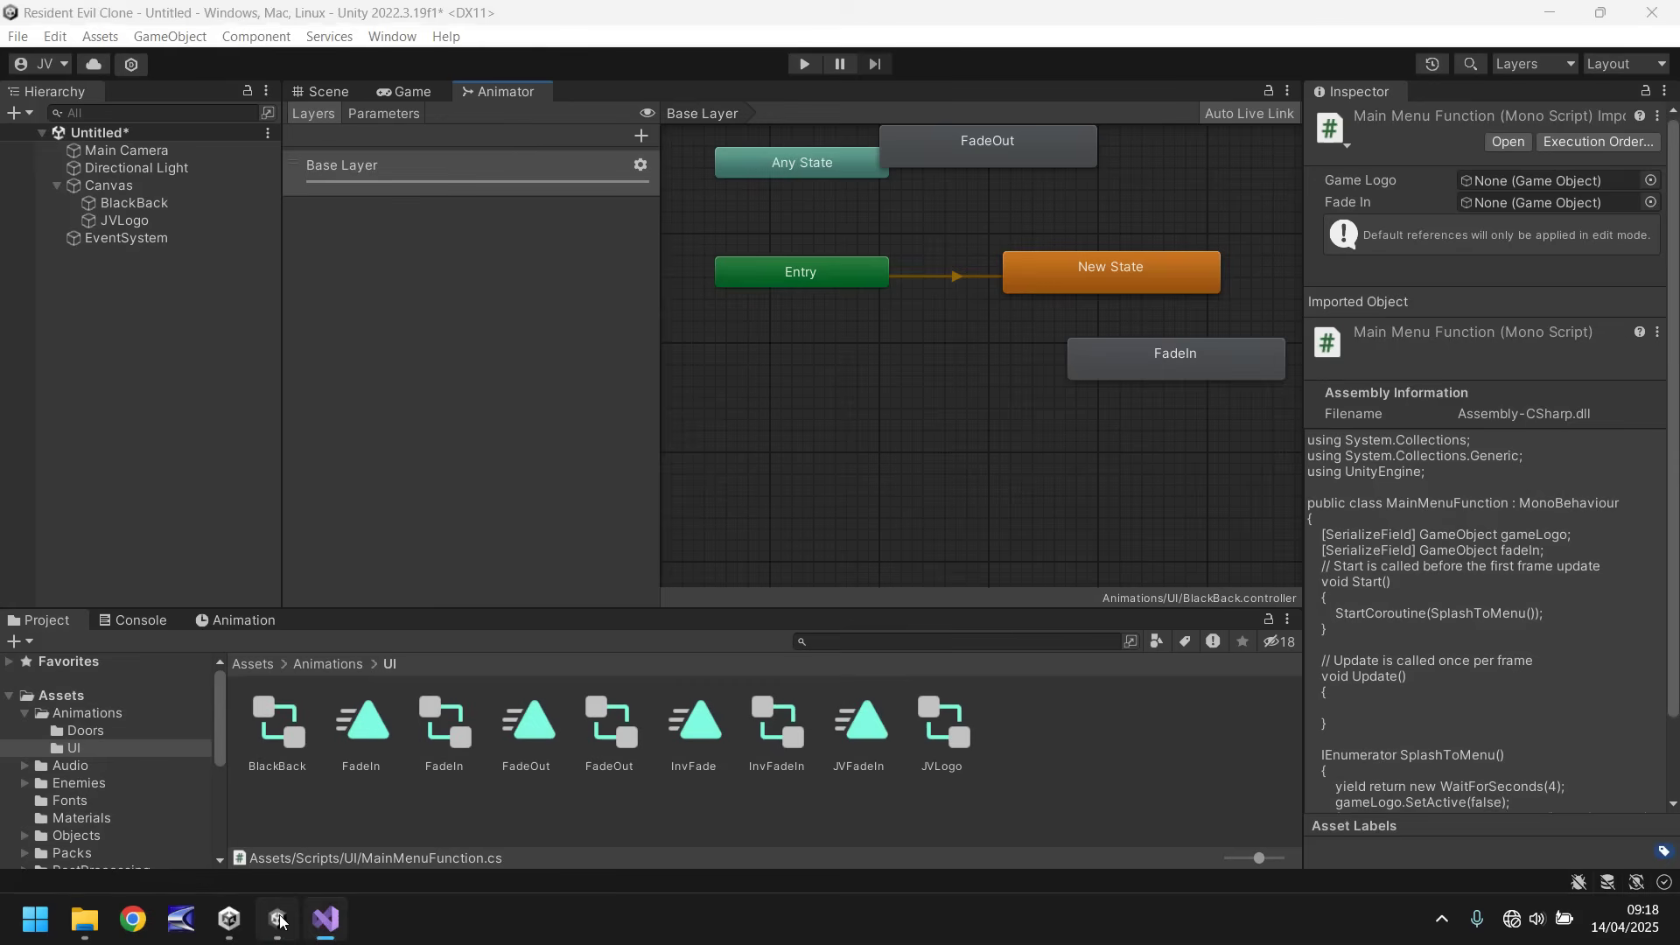
{"action": "left_click", "coordinate": [328, 94]}
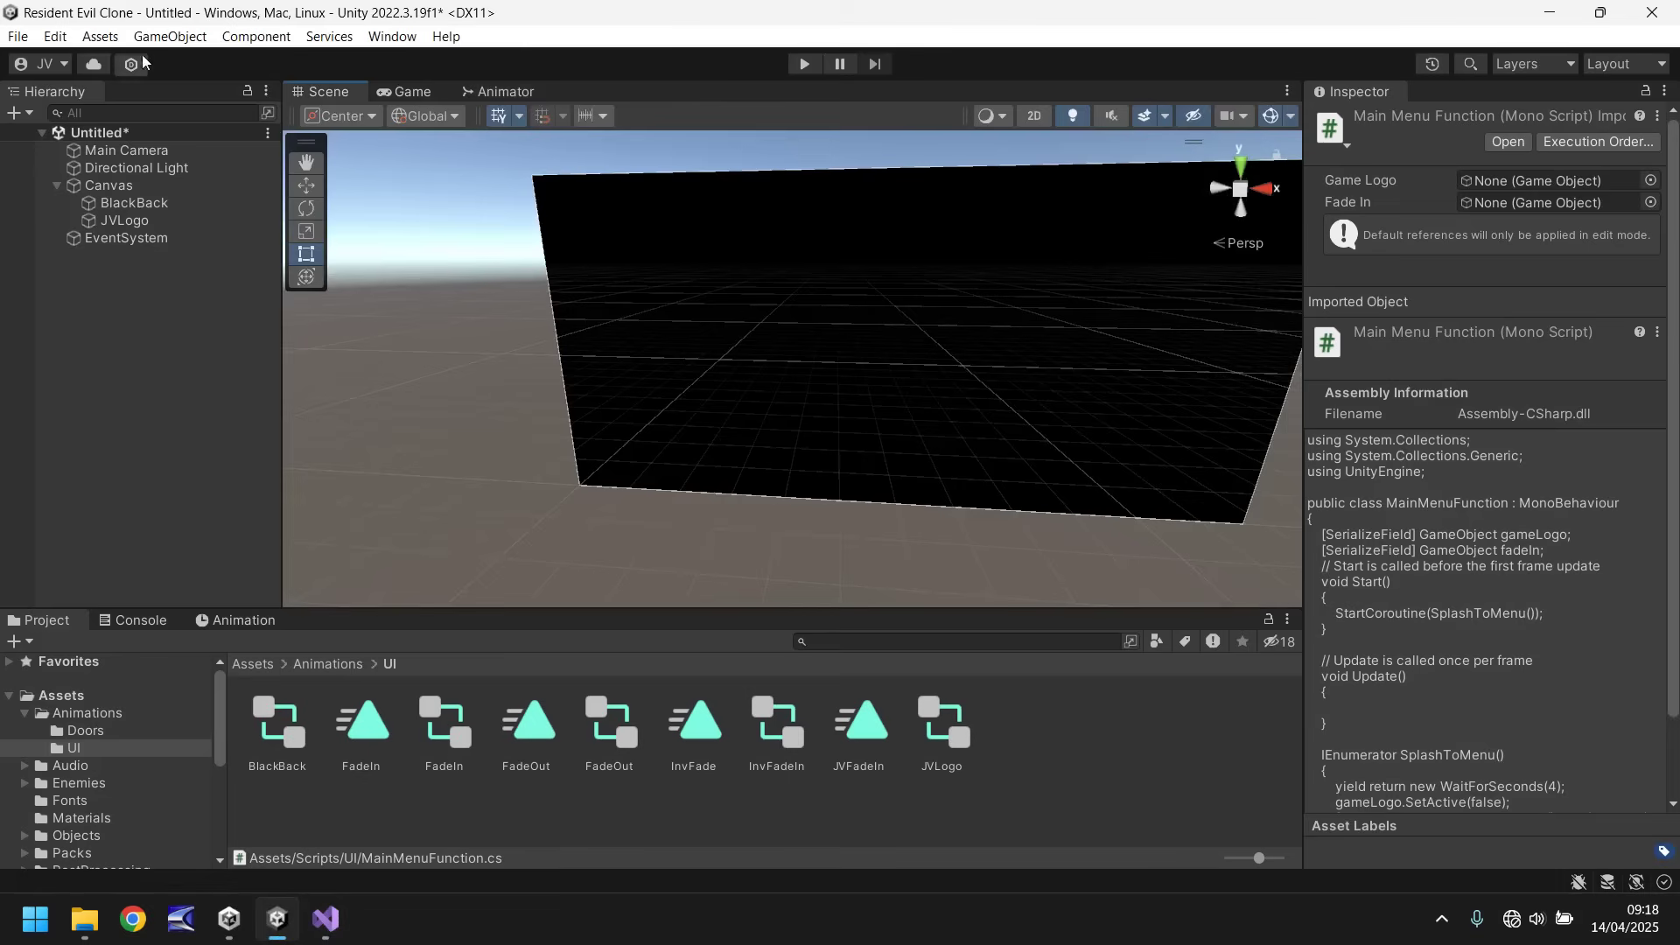
{"action": "left_click", "coordinate": [170, 36]}
{"action": "left_click", "coordinate": [175, 61]}
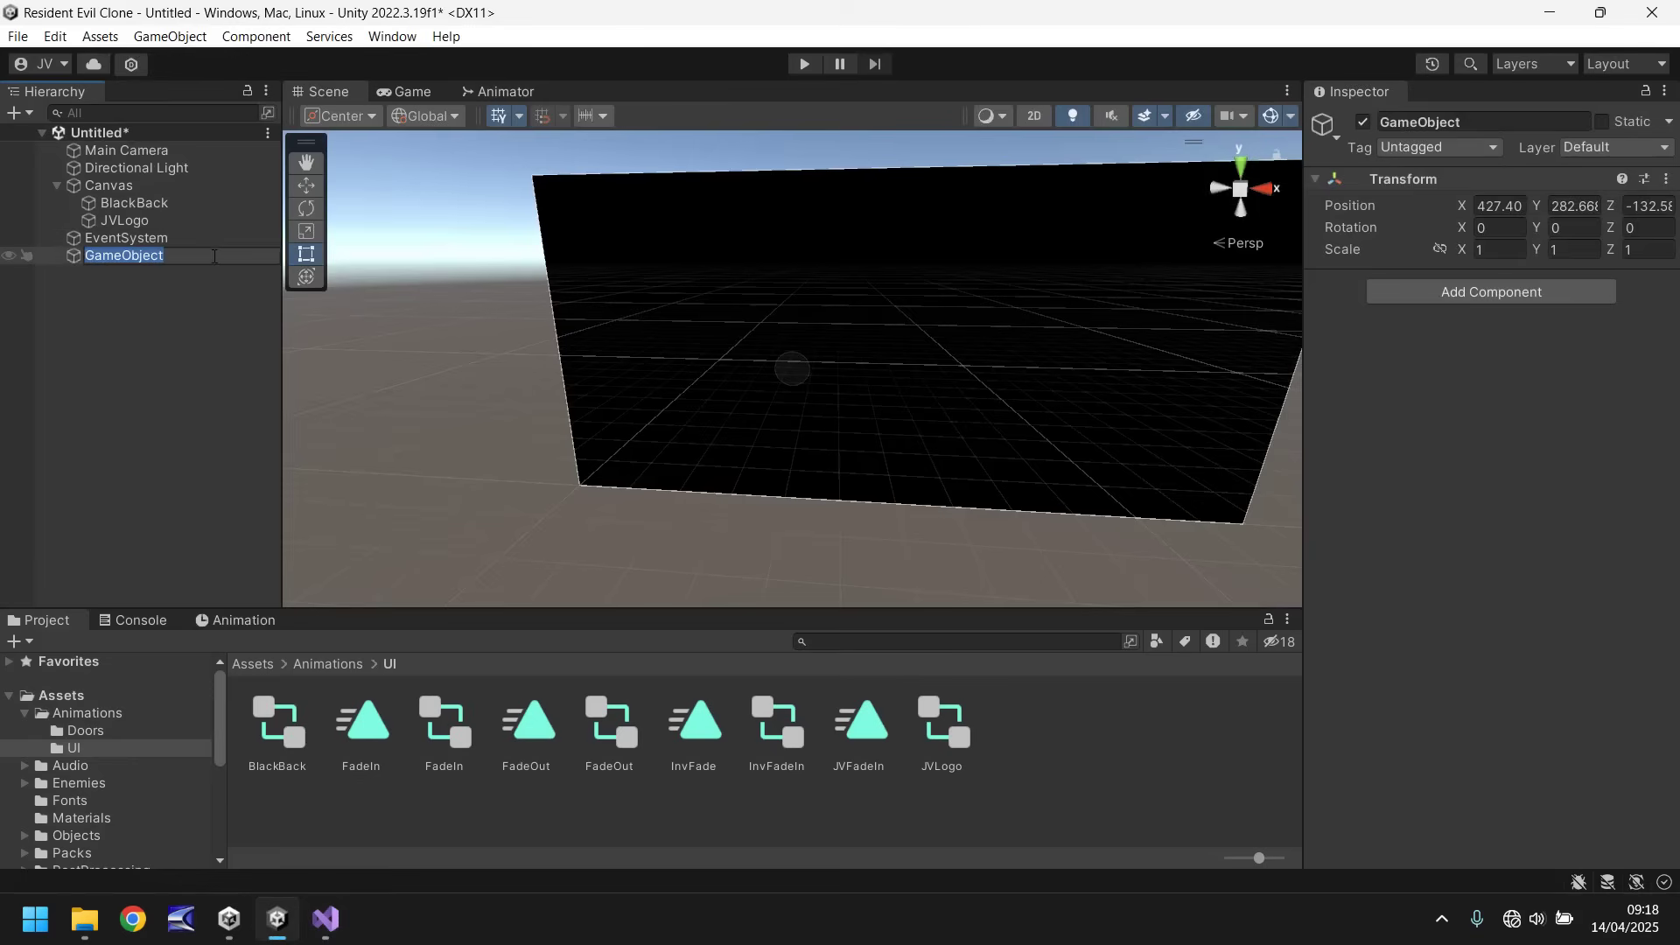
{"action": "type", "text": "MainMenuControl"}
{"action": "key", "text": "Return"}
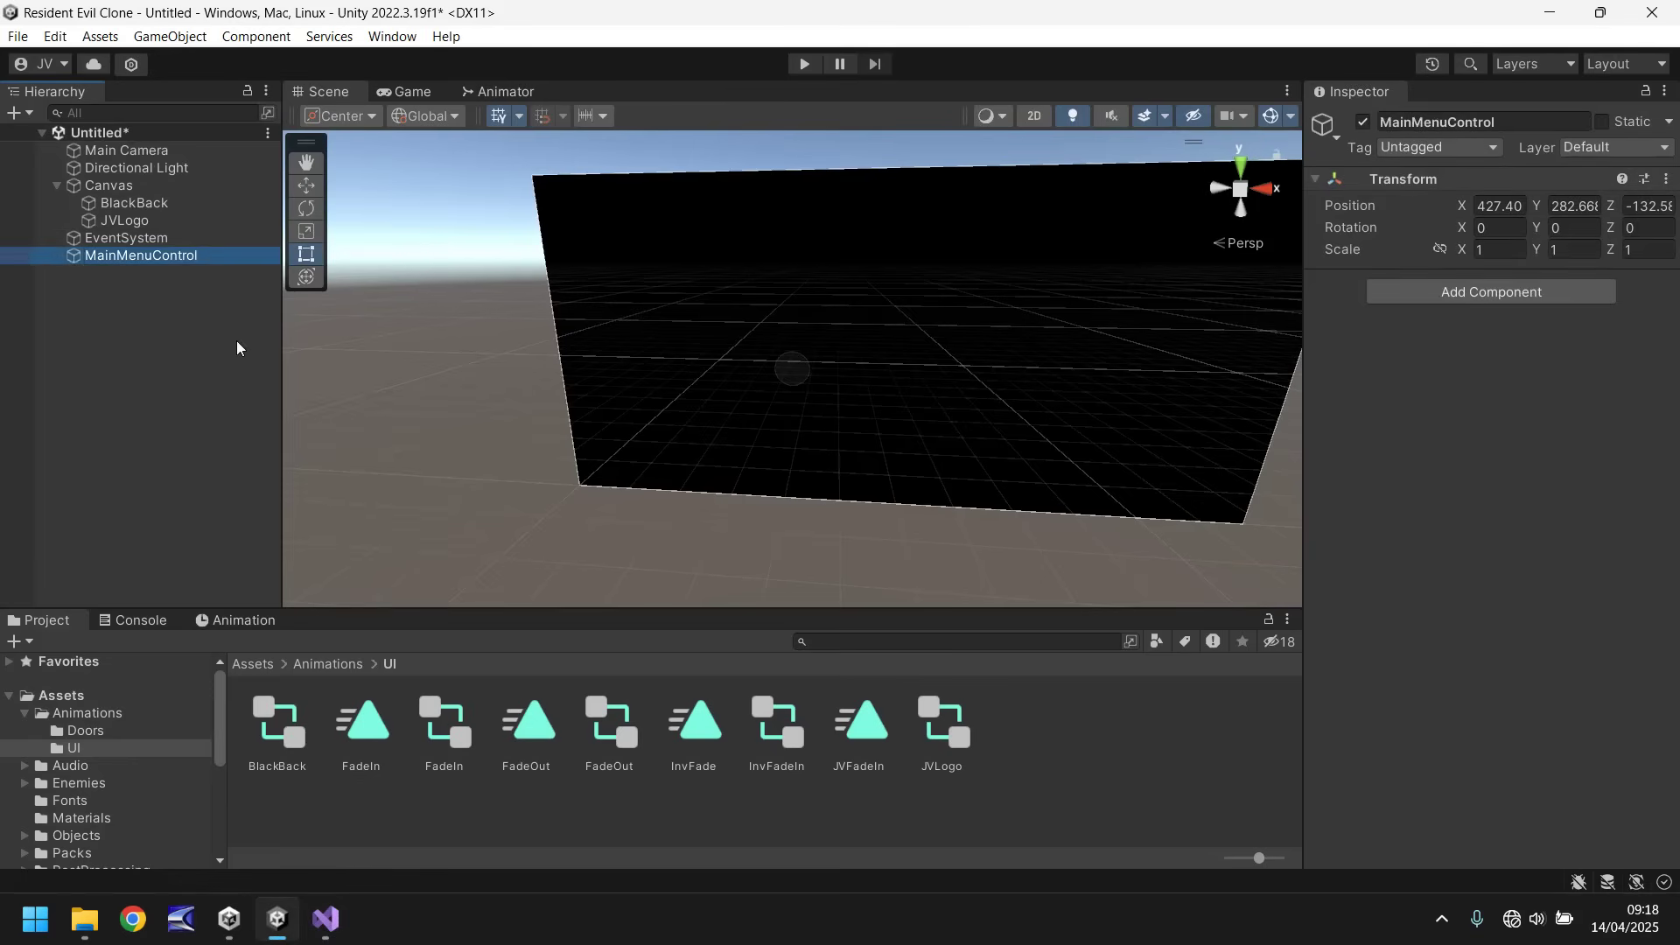
- Attach the MainMenuFunction script from Scripts/UI to MainMenuControl, assigning BlackBack to Game Logo and JVLogo to Fade In
{"action": "scroll", "coordinate": [150, 758], "scroll_direction": "down", "scroll_amount": 5}
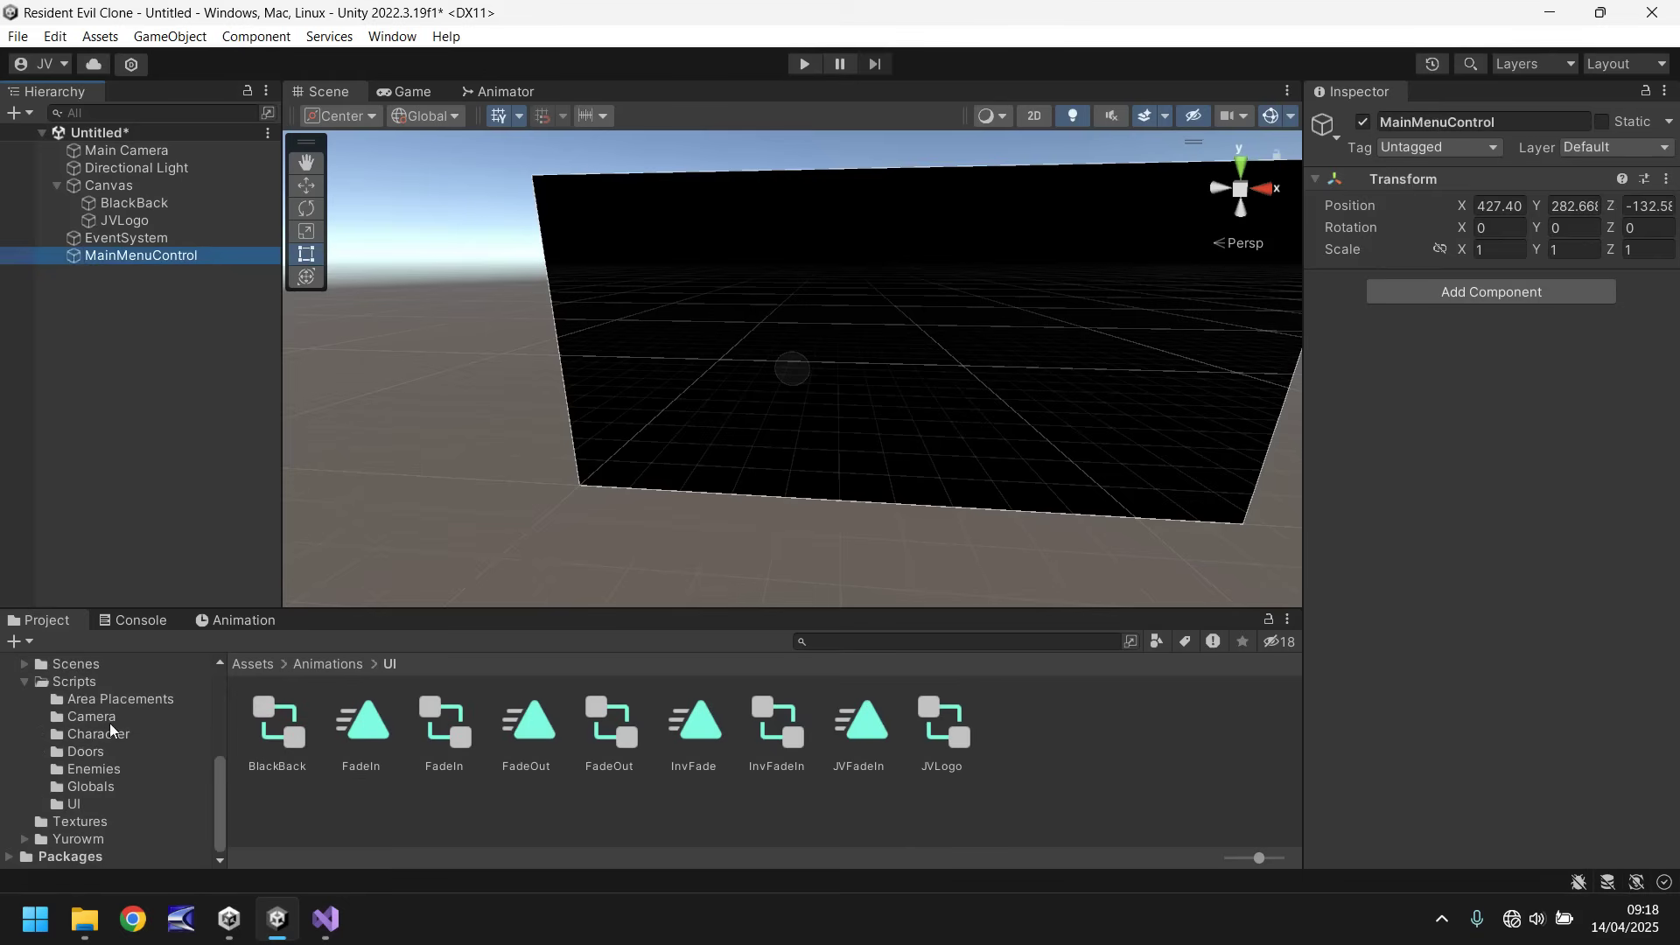
{"action": "left_click", "coordinate": [73, 805]}
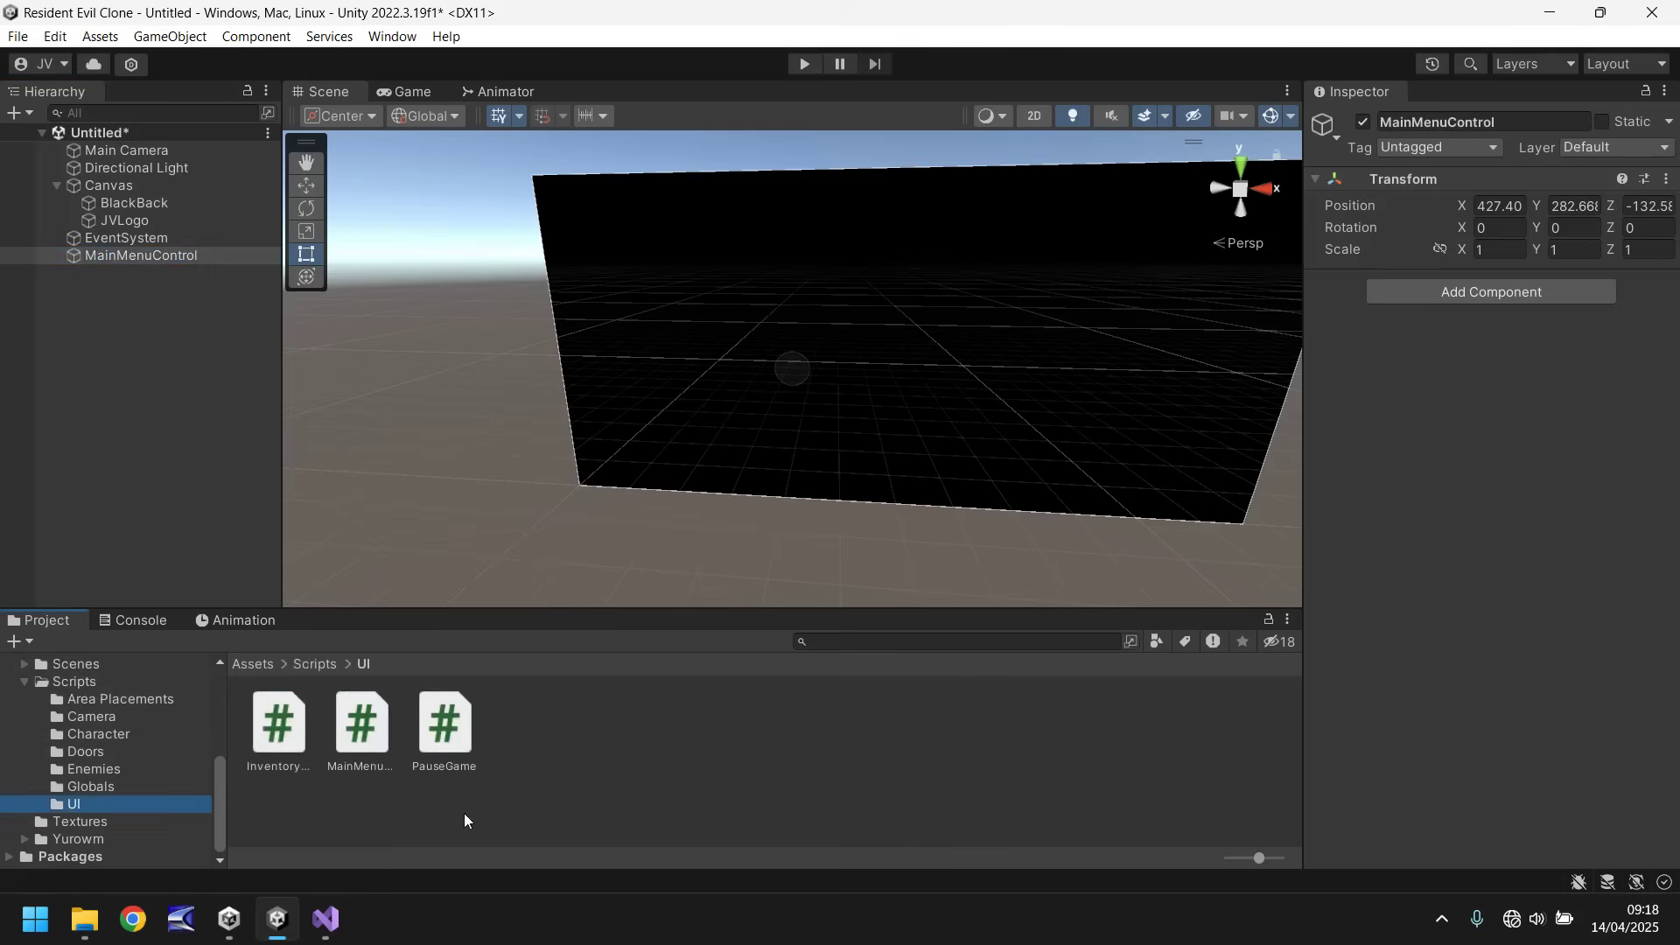
{"action": "left_click_drag", "start_coordinate": [370, 733], "coordinate": [1495, 327]}
{"action": "left_click_drag", "start_coordinate": [114, 225], "coordinate": [1564, 349]}
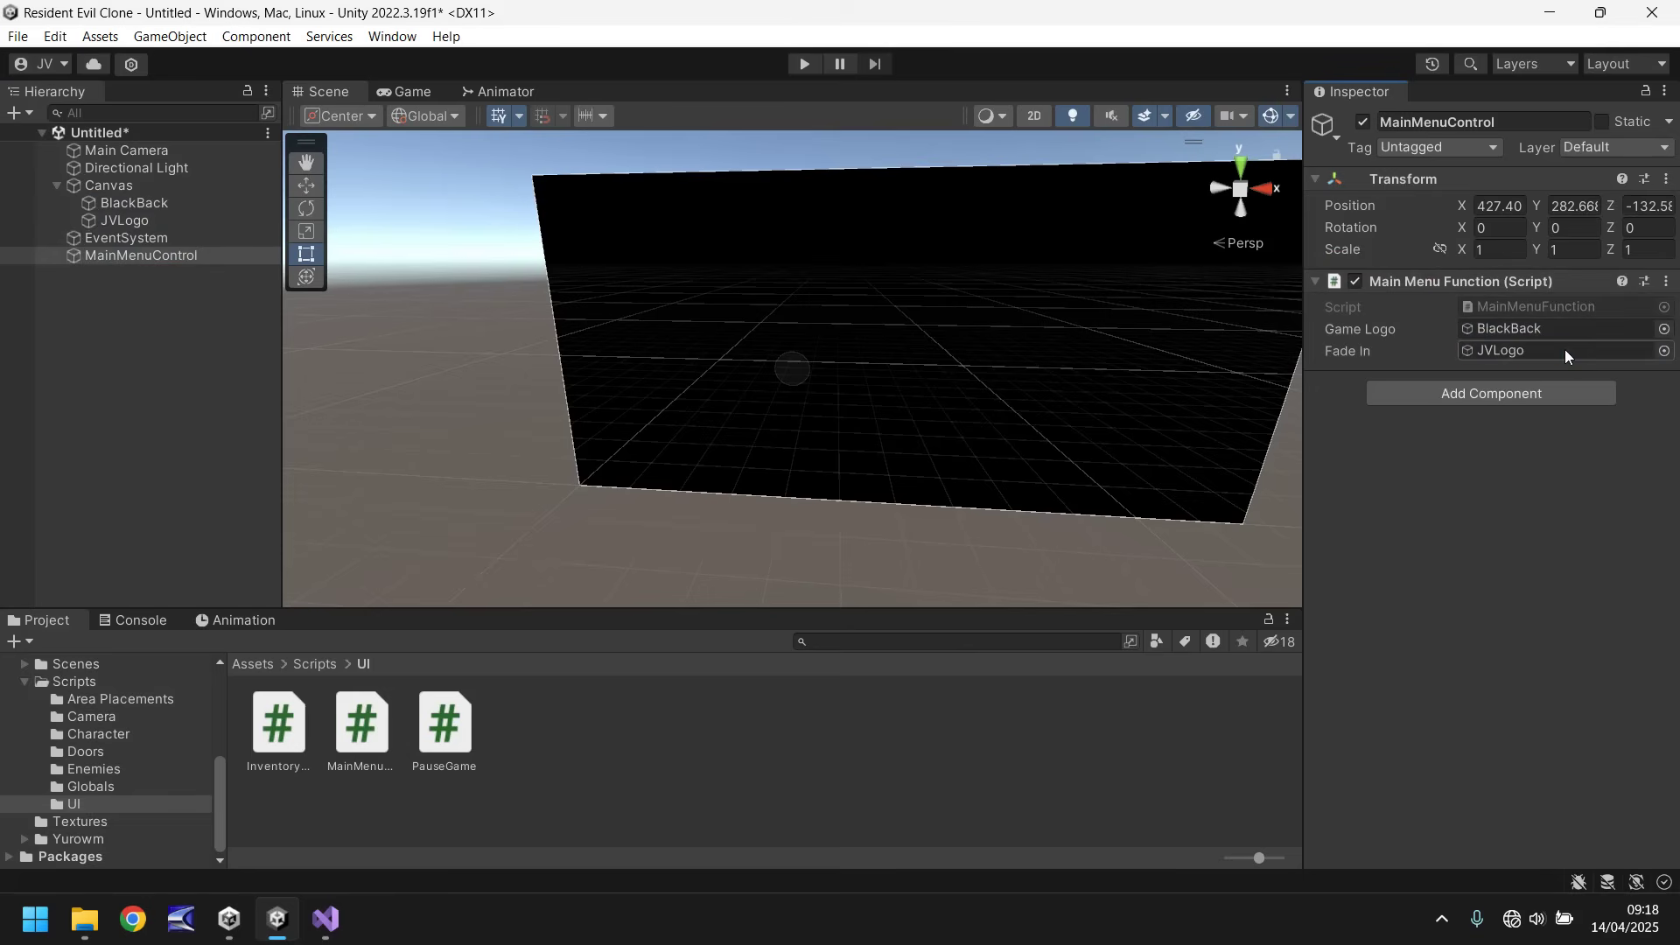
- Reassign JVLogo to Game Logo and BlackBack to Fade In on MainMenuControl, and play-test the scene
{"action": "left_click_drag", "start_coordinate": [151, 229], "coordinate": [1498, 335]}
{"action": "left_click_drag", "start_coordinate": [138, 212], "coordinate": [1538, 348]}
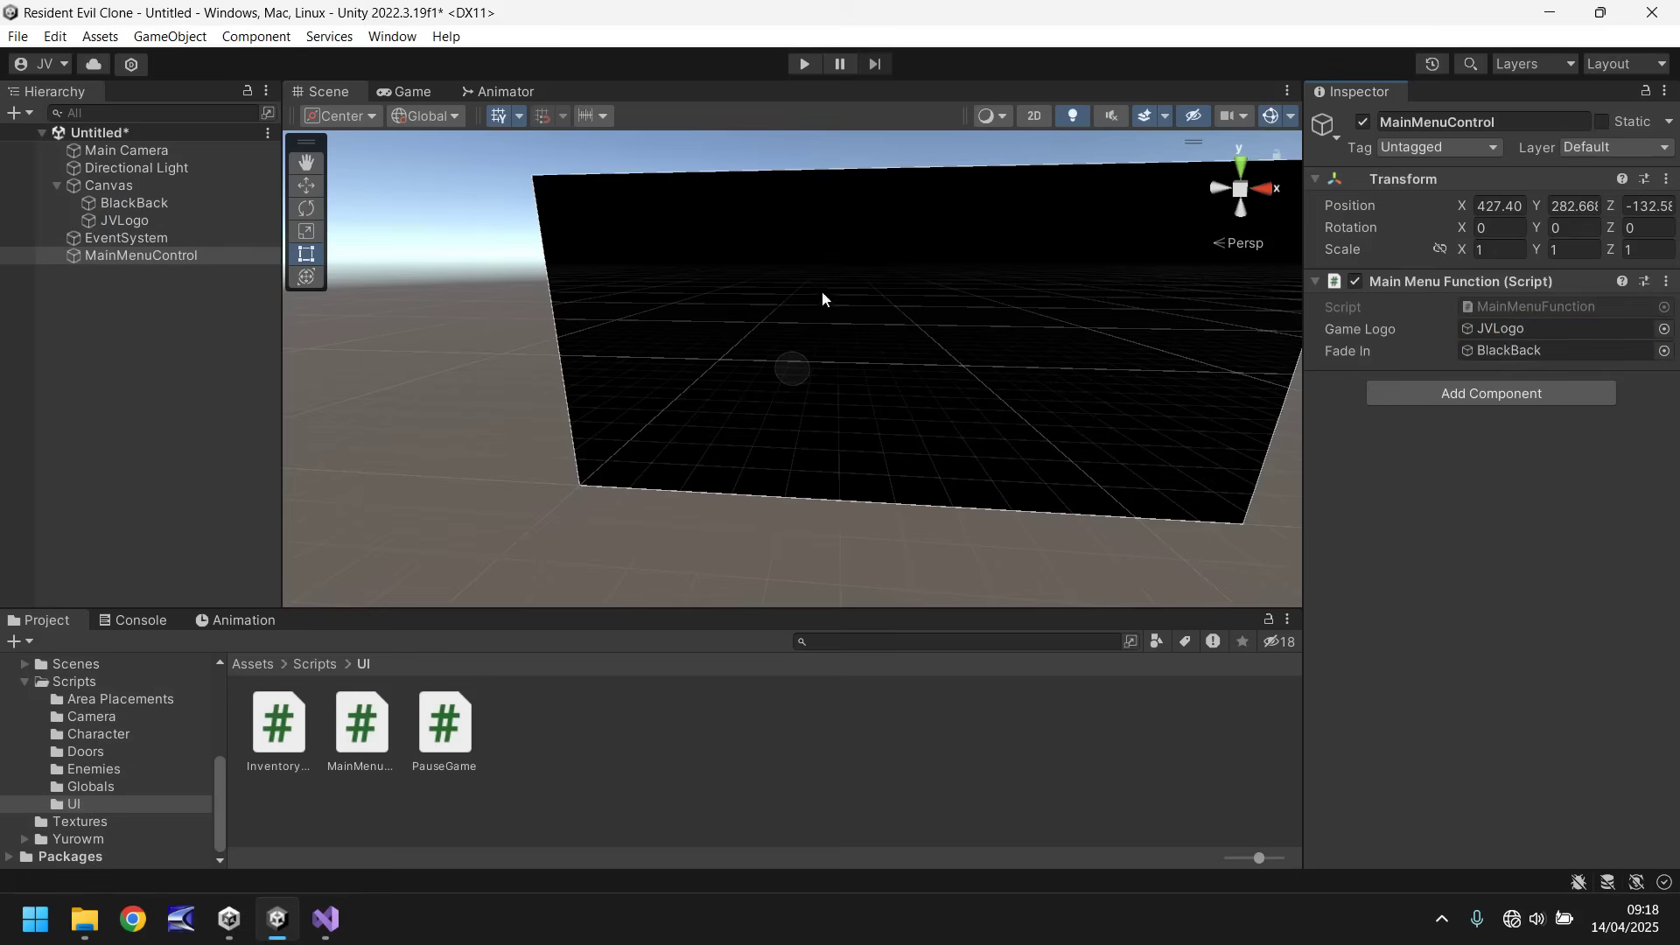
{"action": "left_click", "coordinate": [803, 65]}
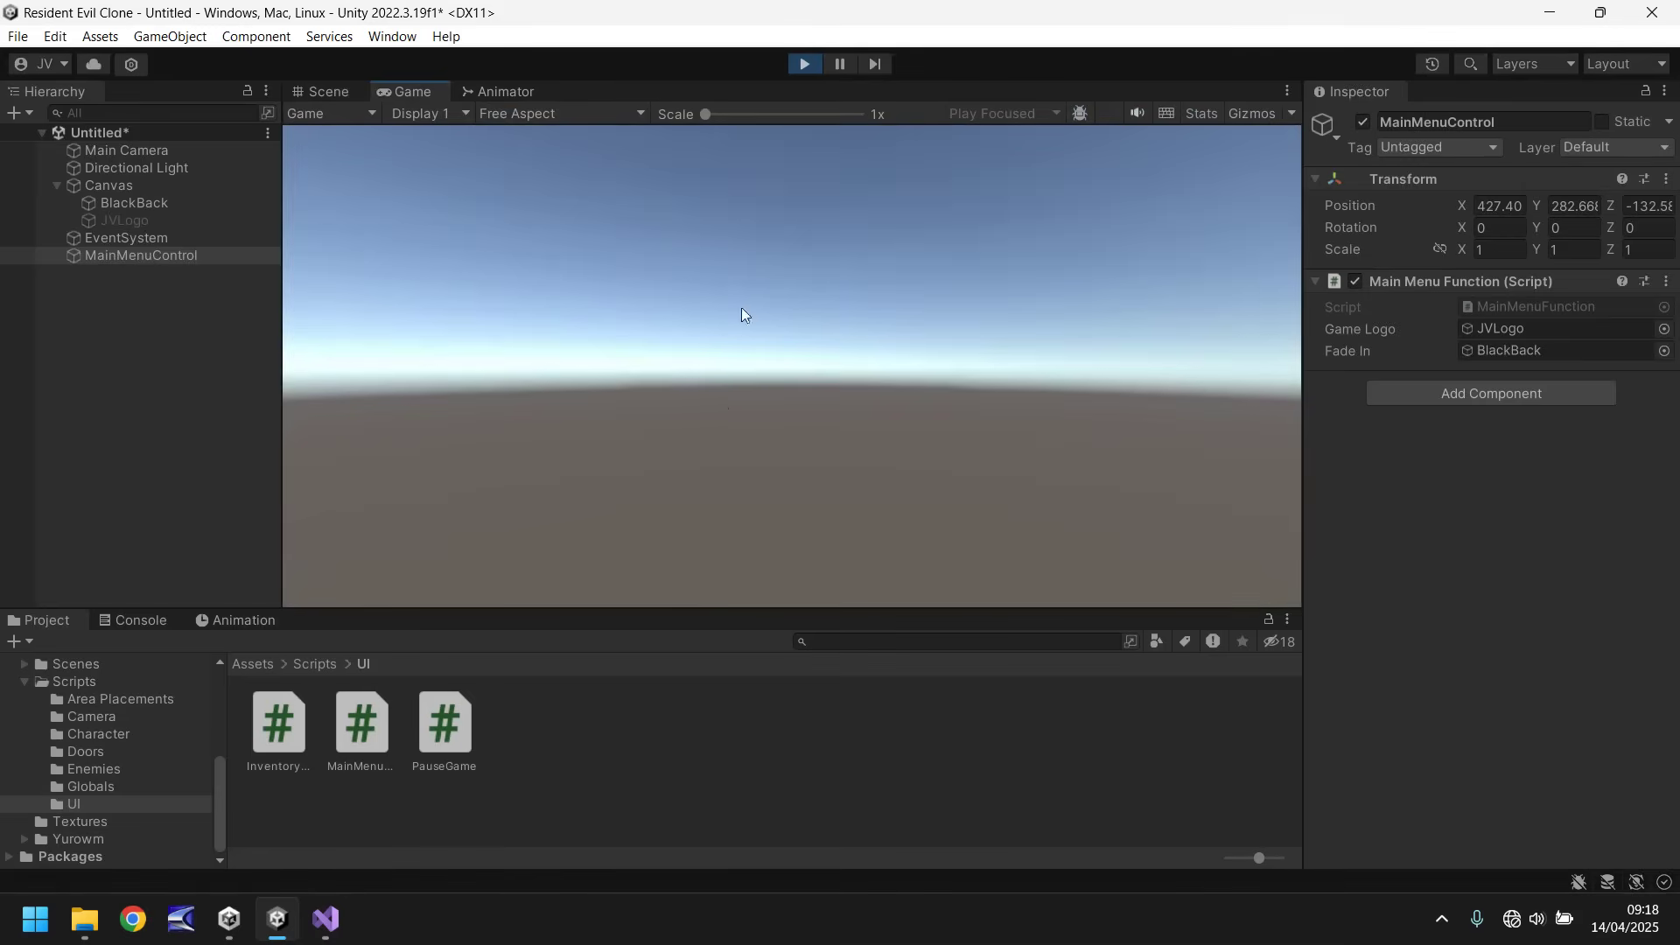
{"action": "left_click", "coordinate": [807, 64]}
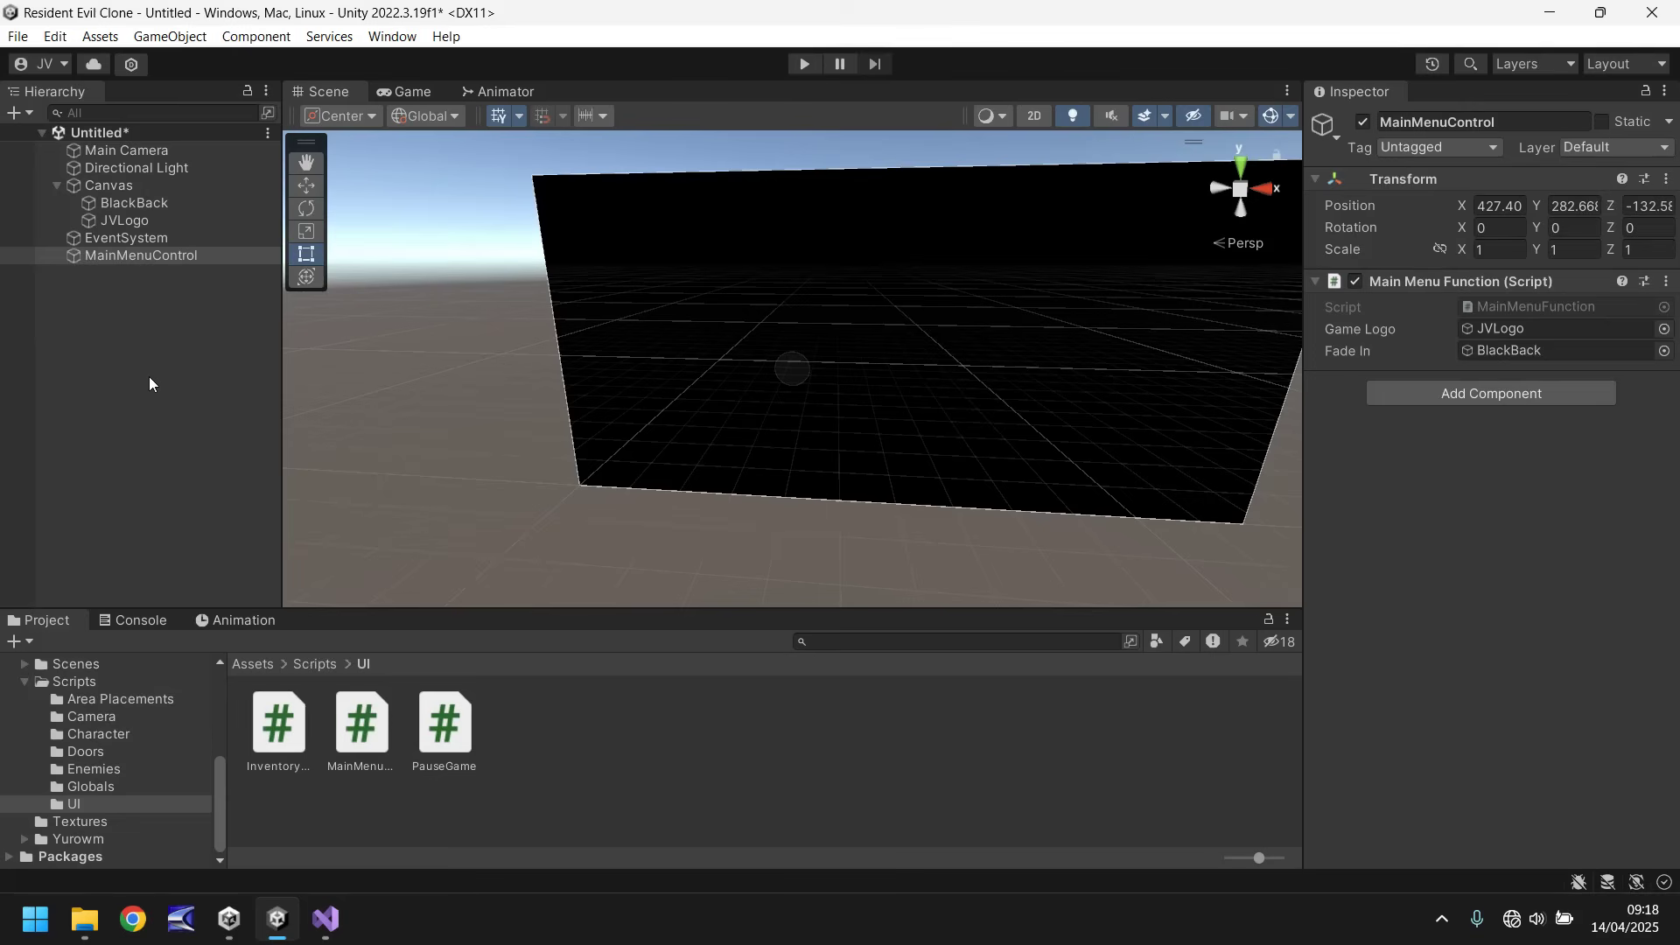
- Add a TextMeshPro UI button to the scene and import the TMP Essentials resources
{"action": "left_click", "coordinate": [173, 37]}
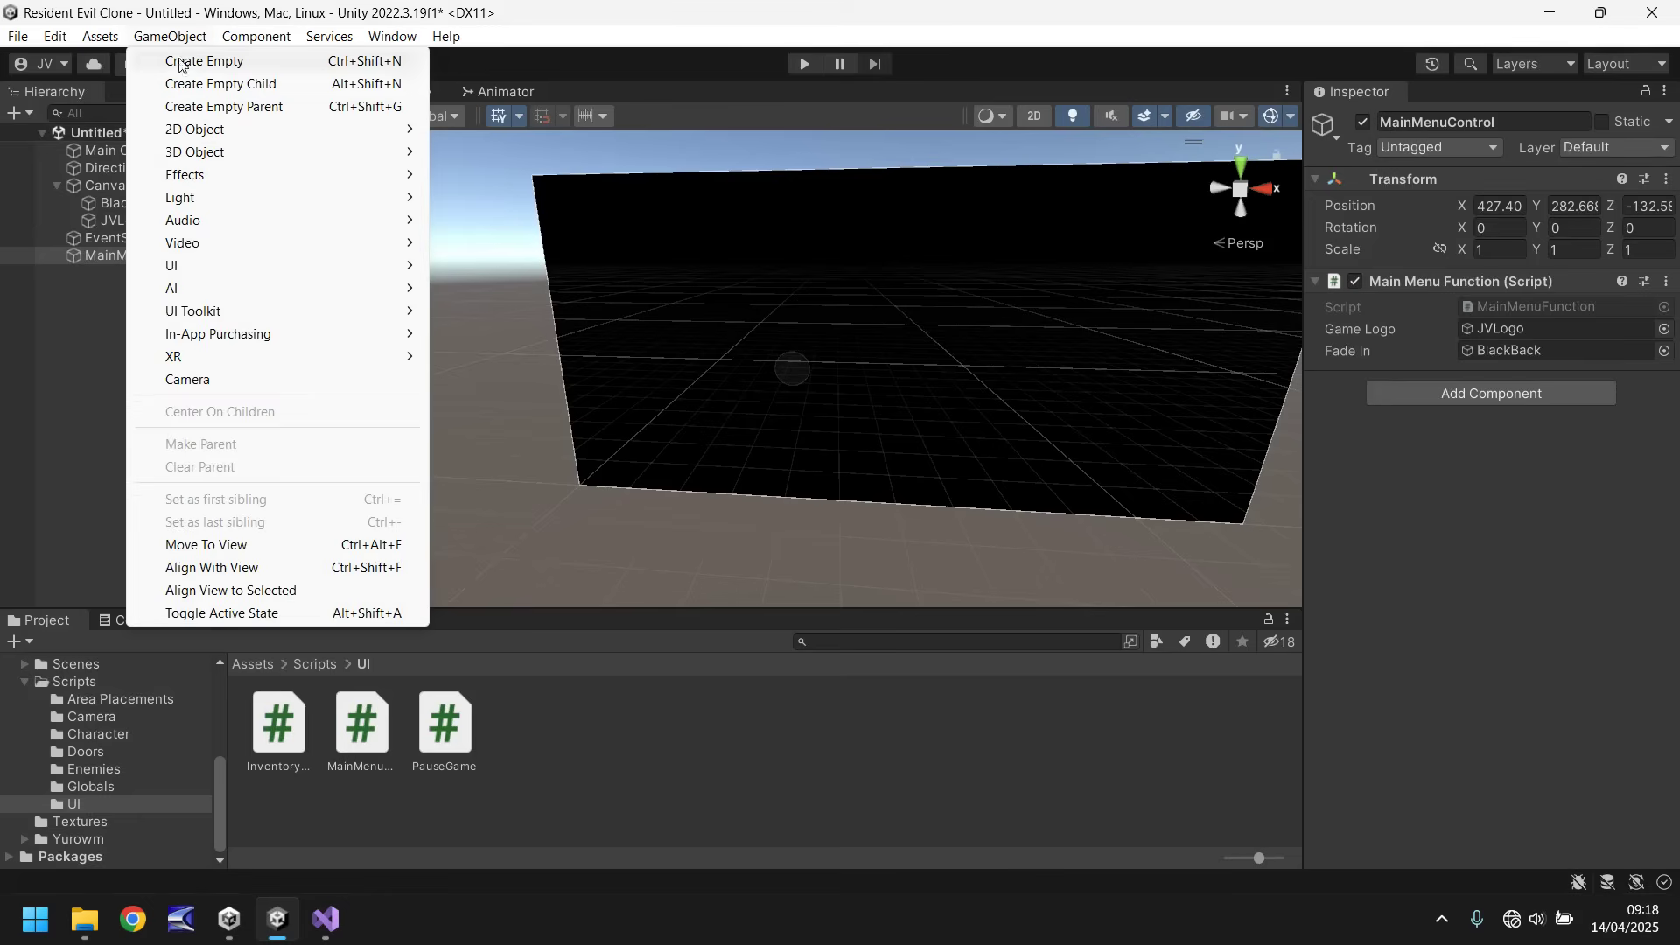
{"action": "mouse_move", "coordinate": [206, 267]}
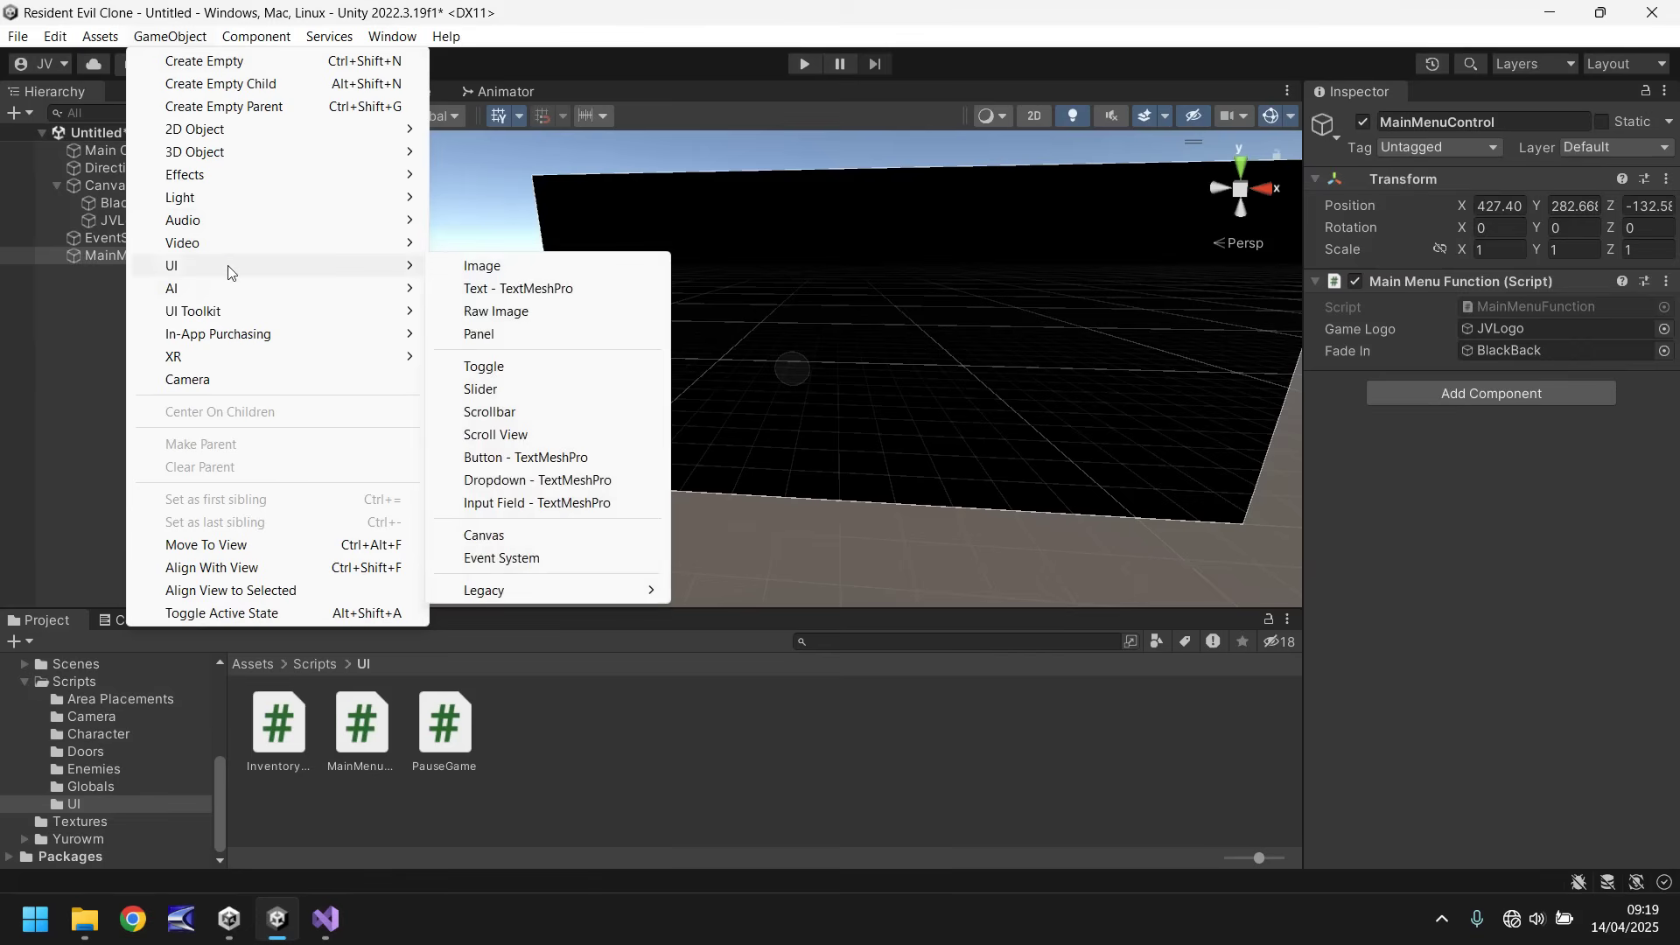
{"action": "mouse_move", "coordinate": [418, 283]}
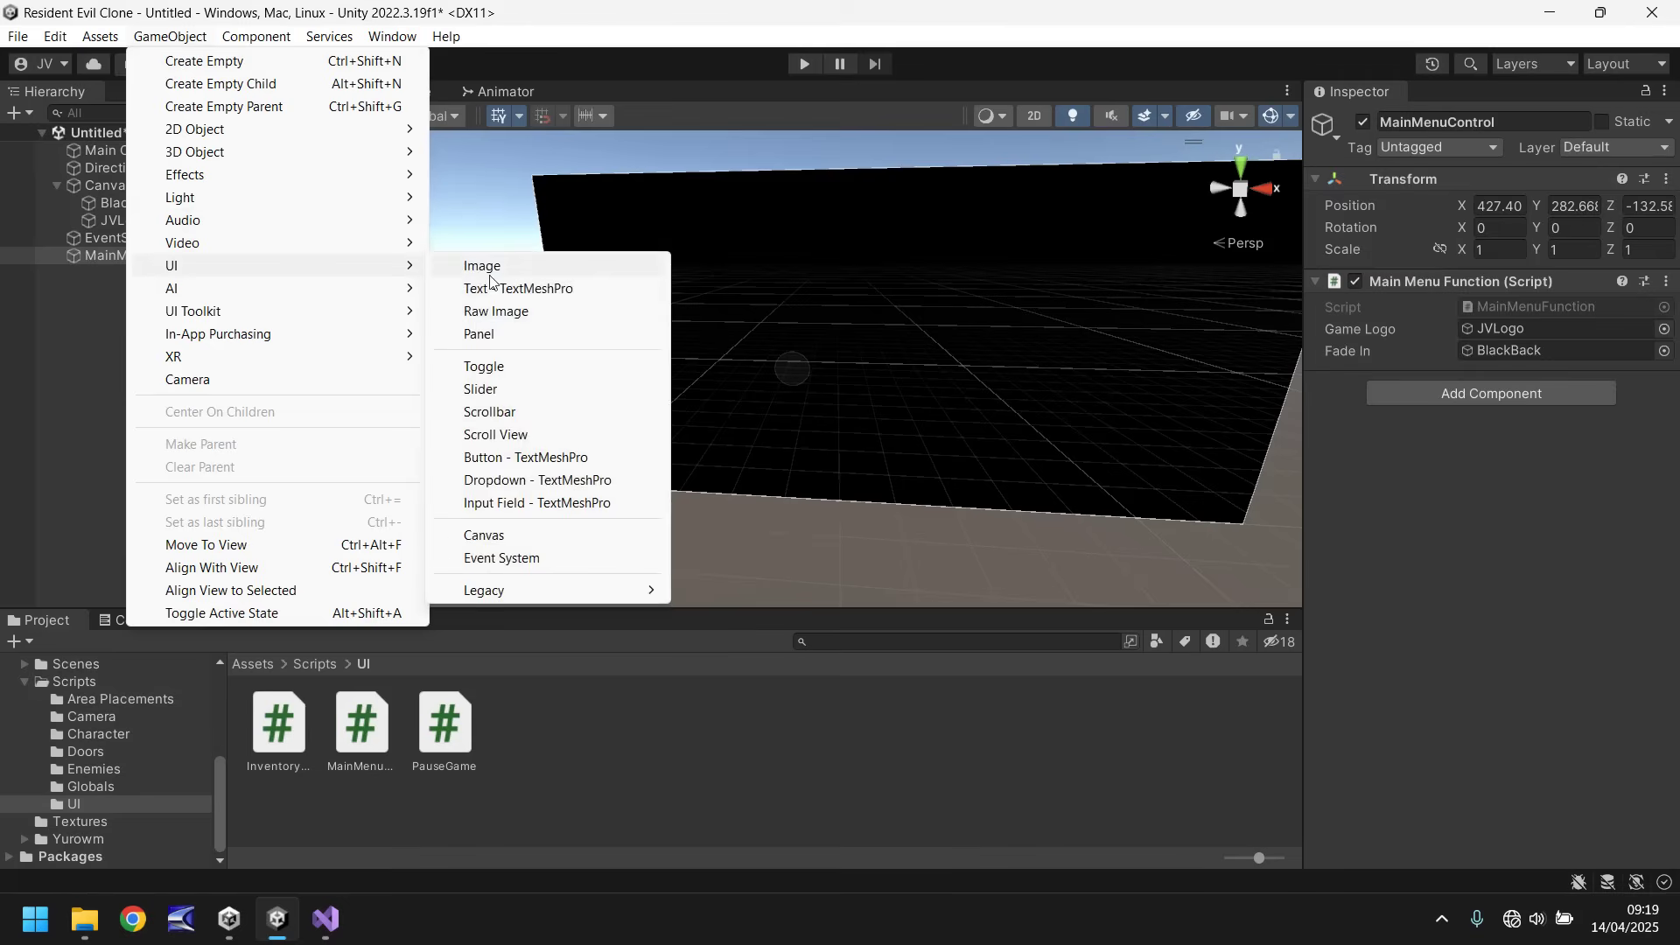
{"action": "left_click", "coordinate": [529, 458]}
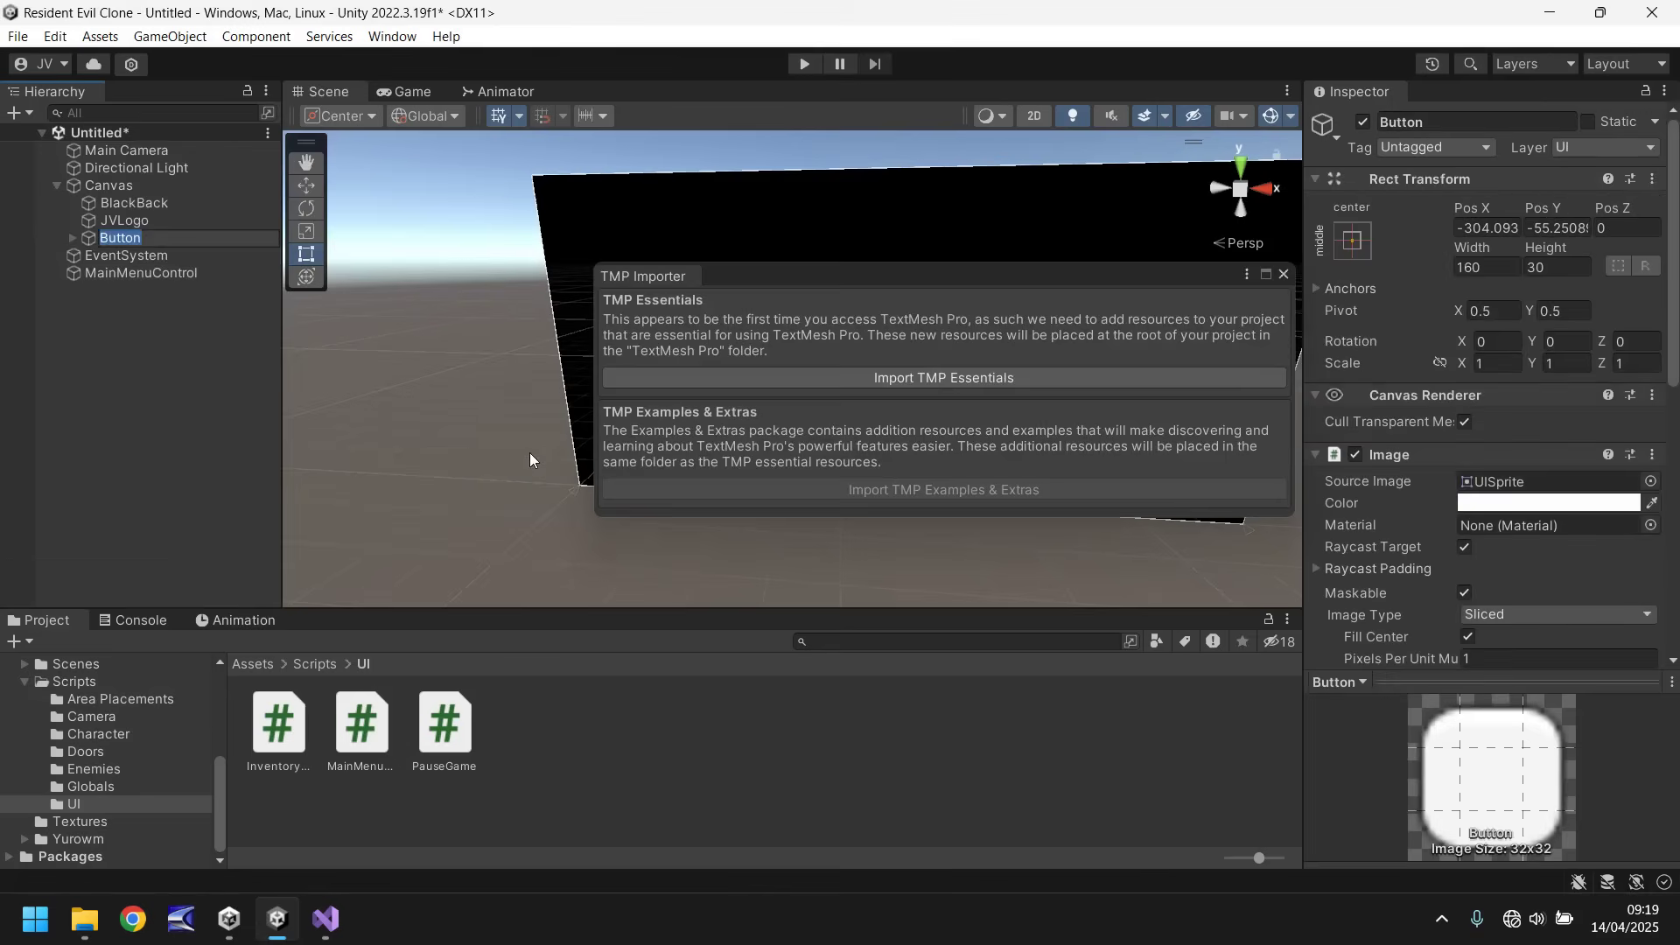
{"action": "left_click", "coordinate": [899, 379]}
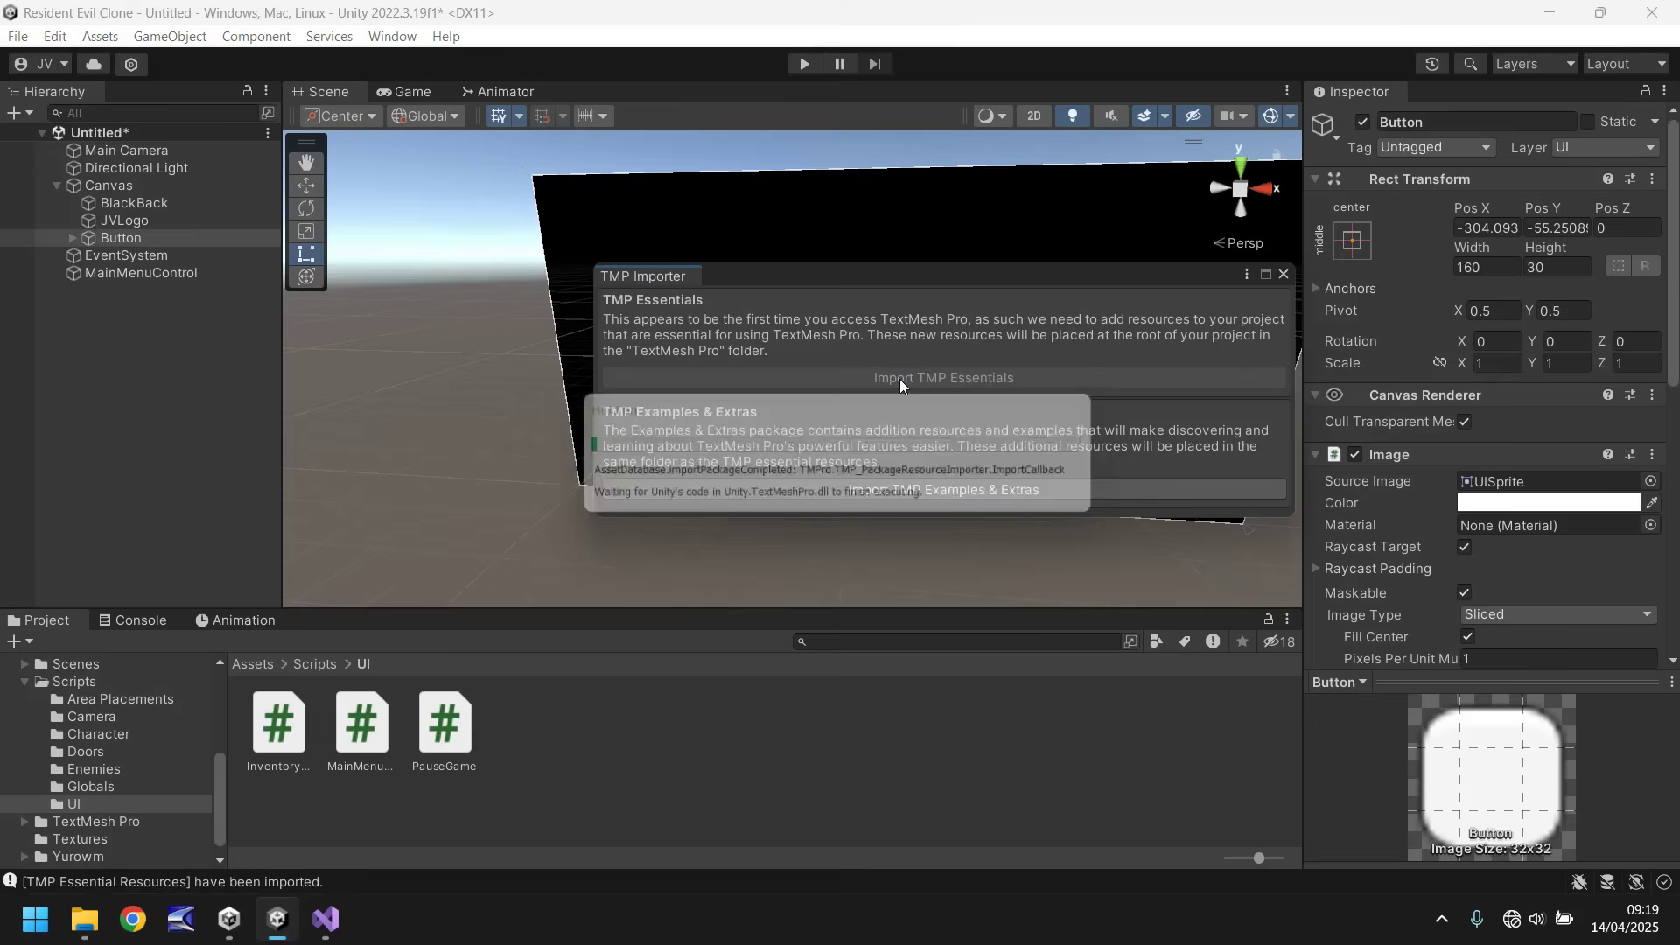
{"action": "left_click", "coordinate": [1286, 272]}
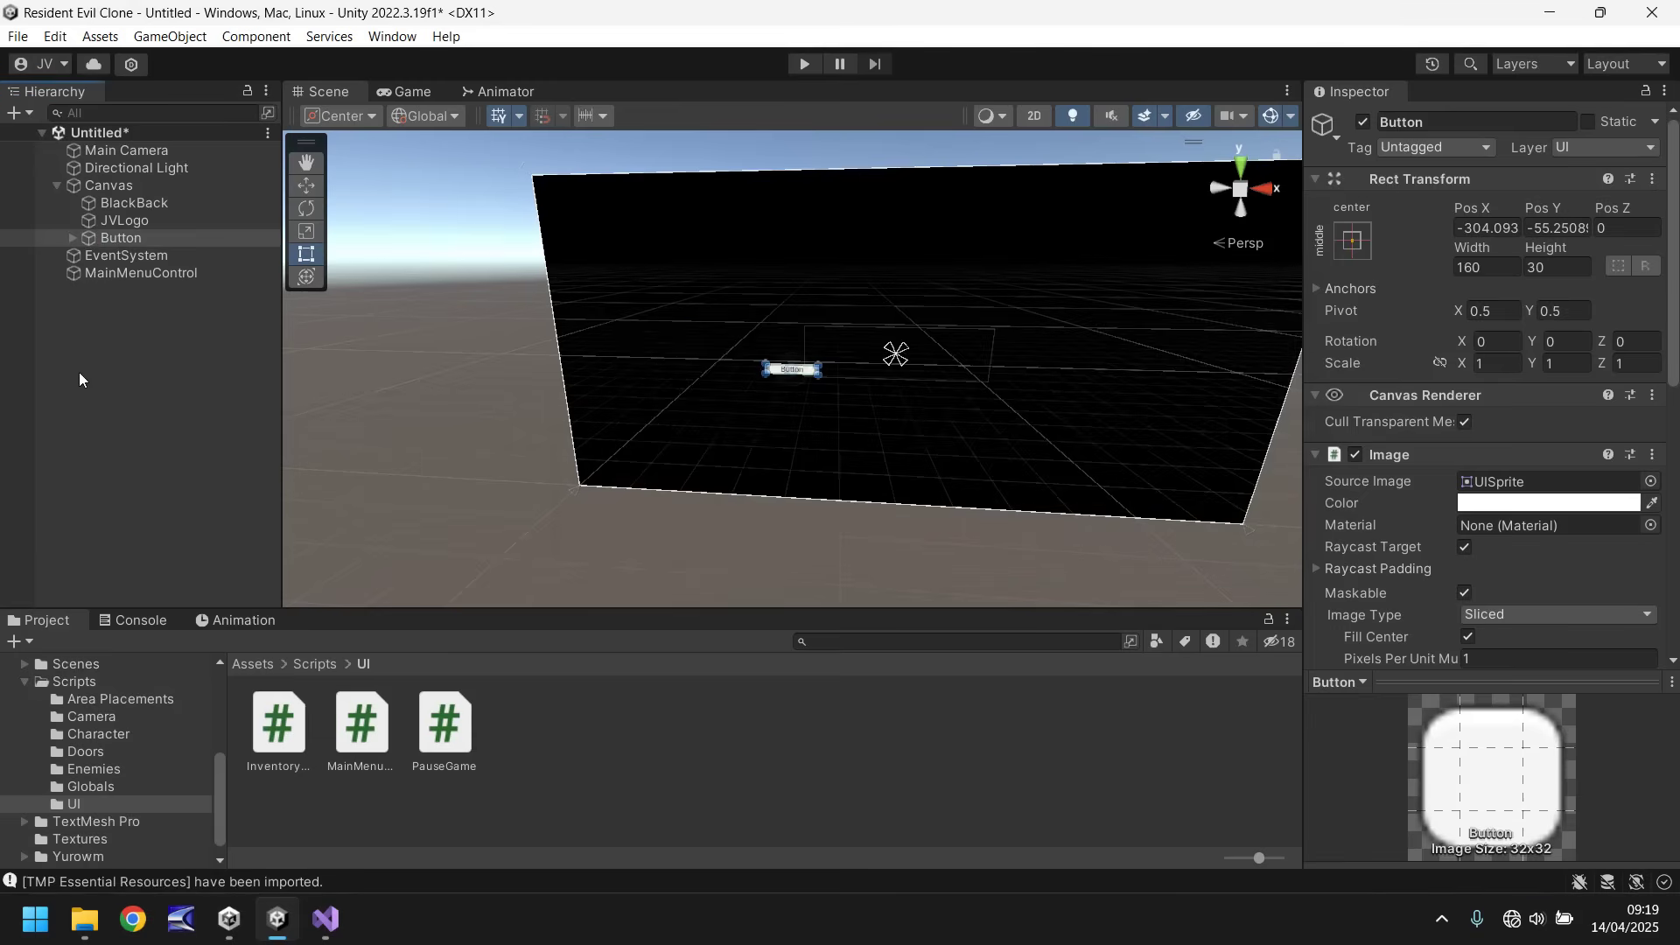
- Reorder the Canvas children so Button sits above BlackBack, and deactivate BlackBack
{"action": "left_click", "coordinate": [134, 233]}
{"action": "left_click_drag", "start_coordinate": [128, 198], "coordinate": [170, 219]}
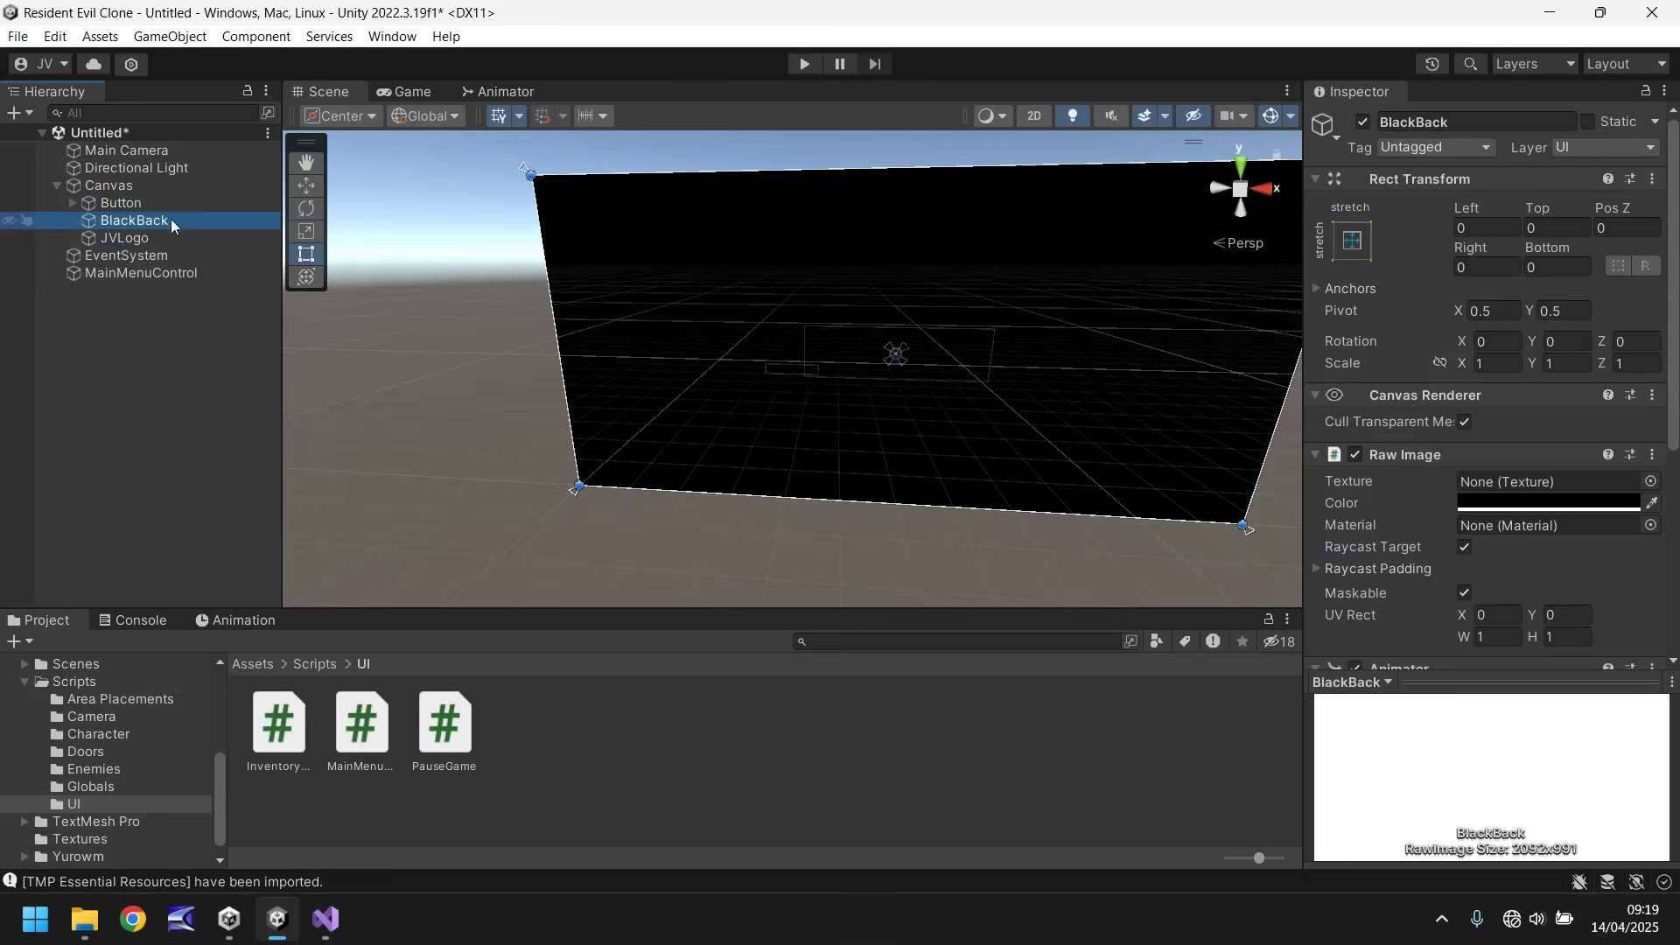
{"action": "left_click", "coordinate": [1363, 121]}
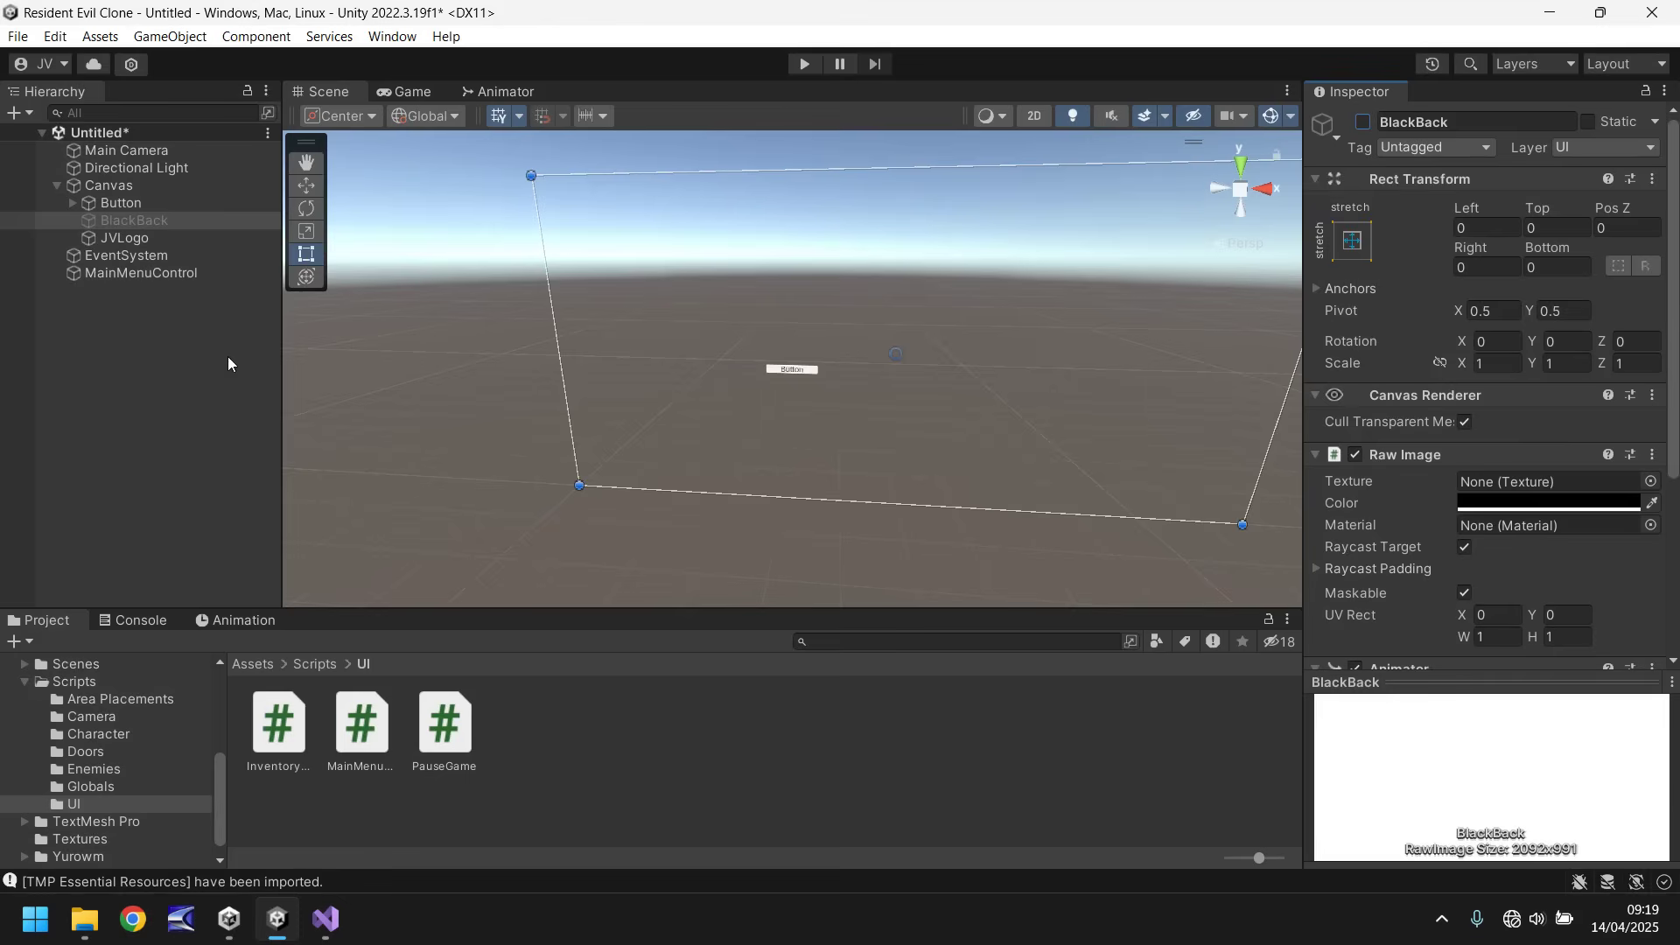
- Change the text of the Button's Text (TMP) child to START NEW GAME
{"action": "left_click", "coordinate": [73, 202]}
{"action": "left_click", "coordinate": [111, 220]}
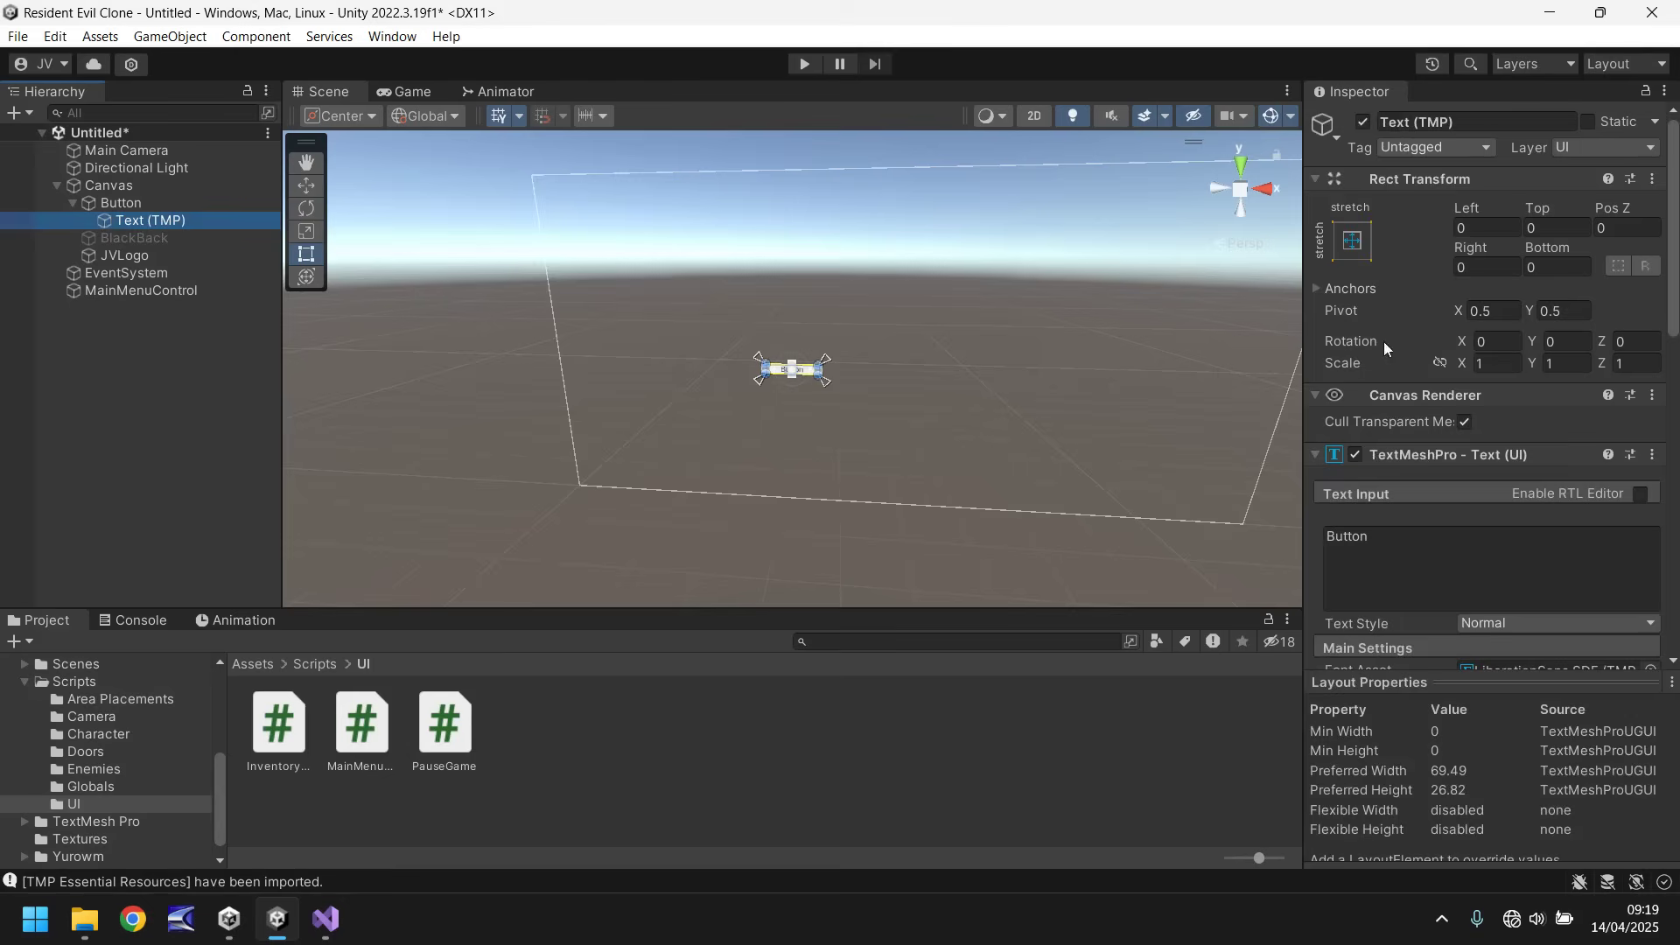
{"action": "left_click", "coordinate": [1400, 560]}
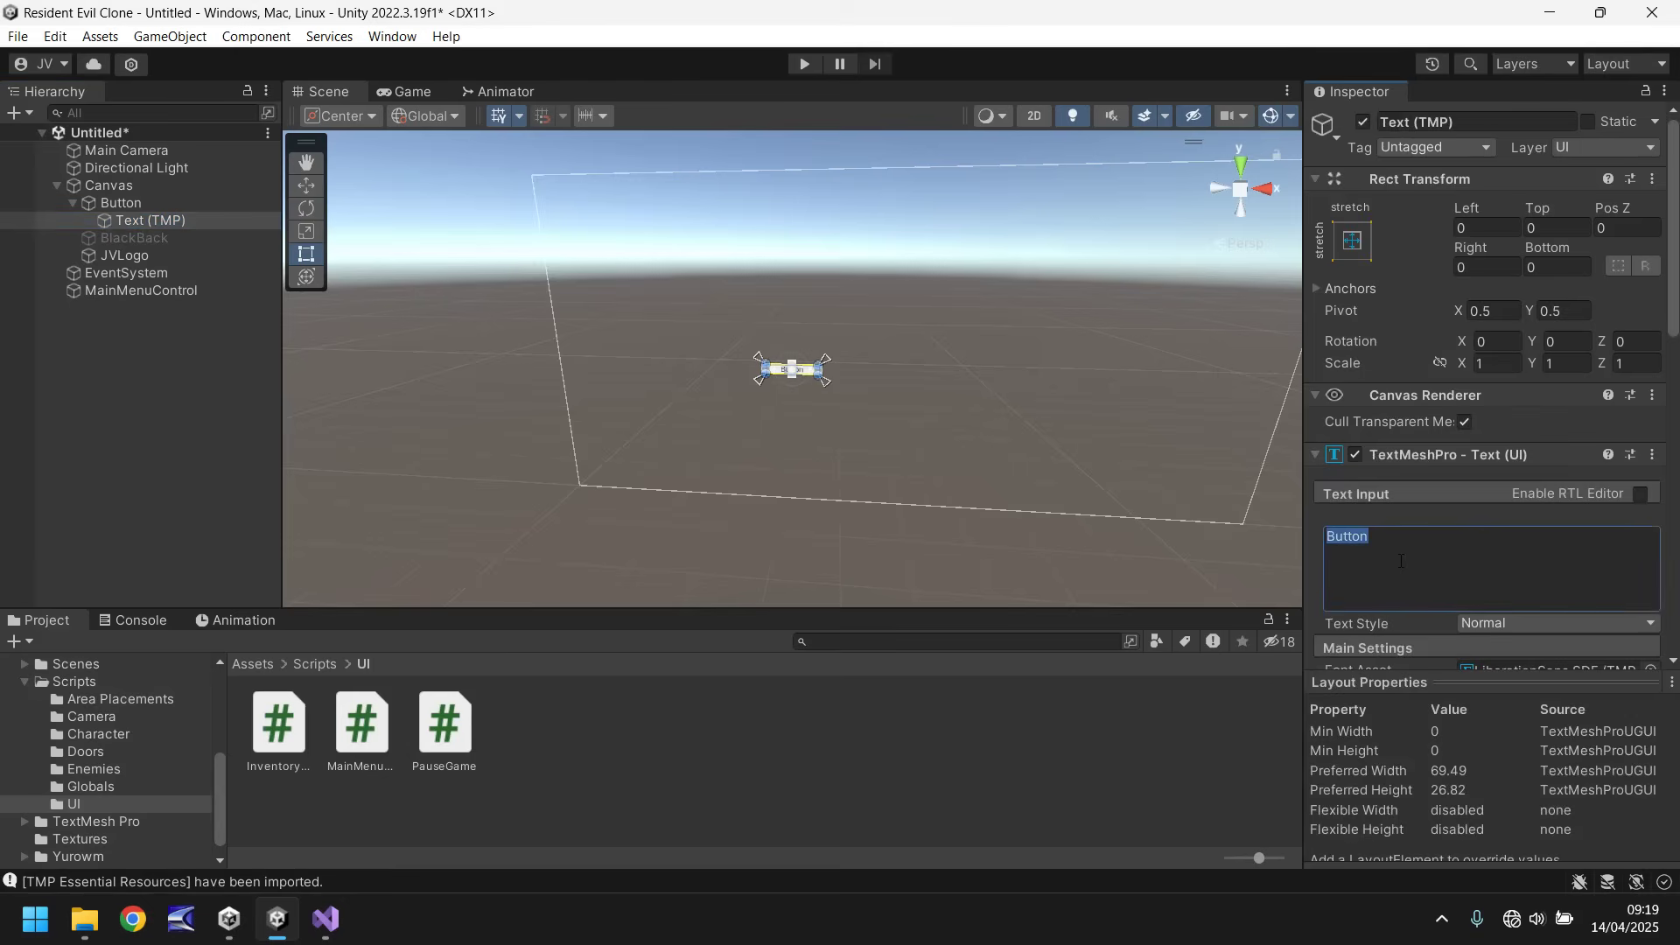
{"action": "type", "text": "START NEW GAM"}
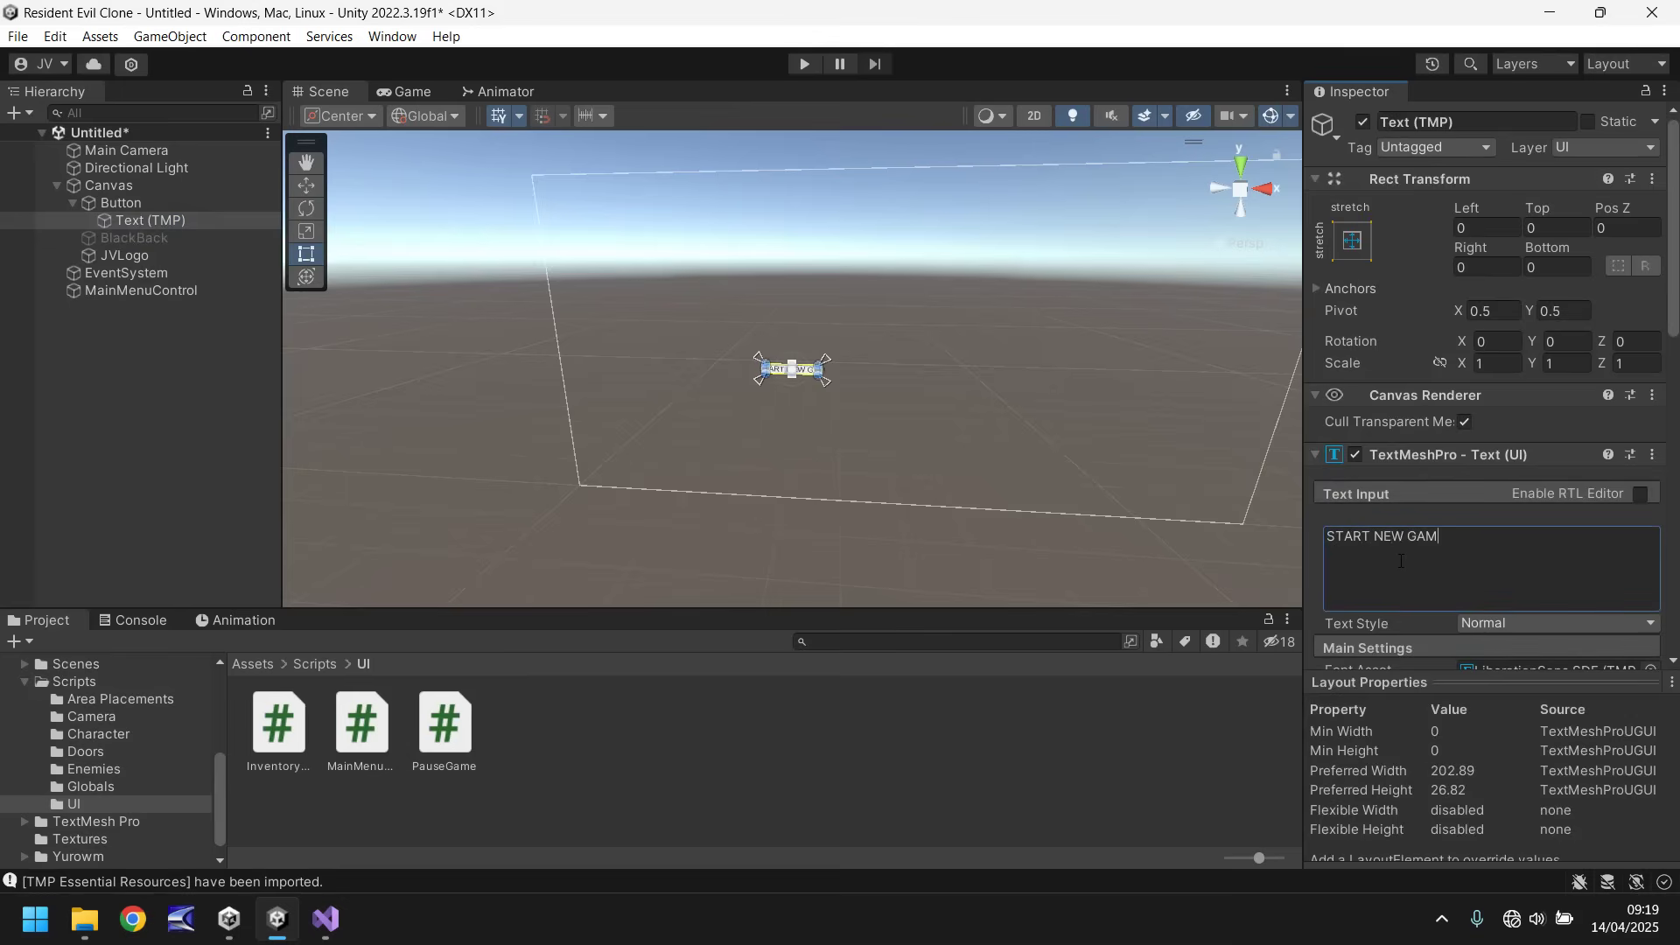
{"action": "type", "text": " NEW GAME"}
- Enlarge the Button to about 410 by 87 and move it to about X 718, Y 134 on the canvas
{"action": "left_click", "coordinate": [787, 390]}
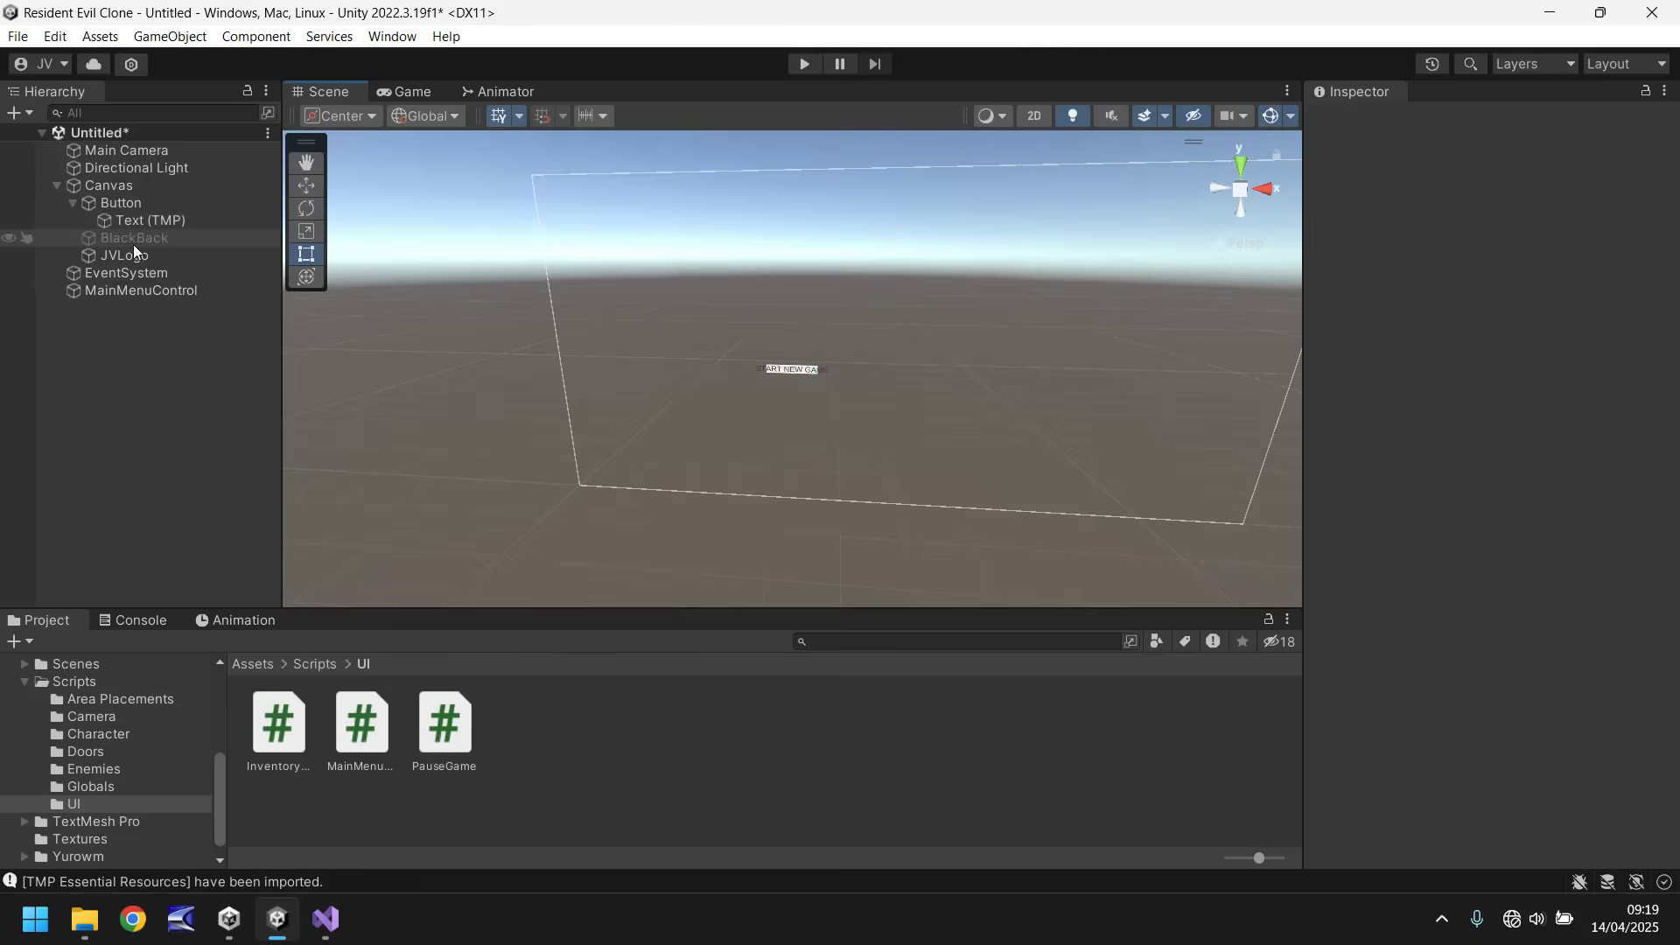
{"action": "left_click", "coordinate": [121, 202]}
{"action": "left_click_drag", "start_coordinate": [821, 367], "coordinate": [1187, 320]}
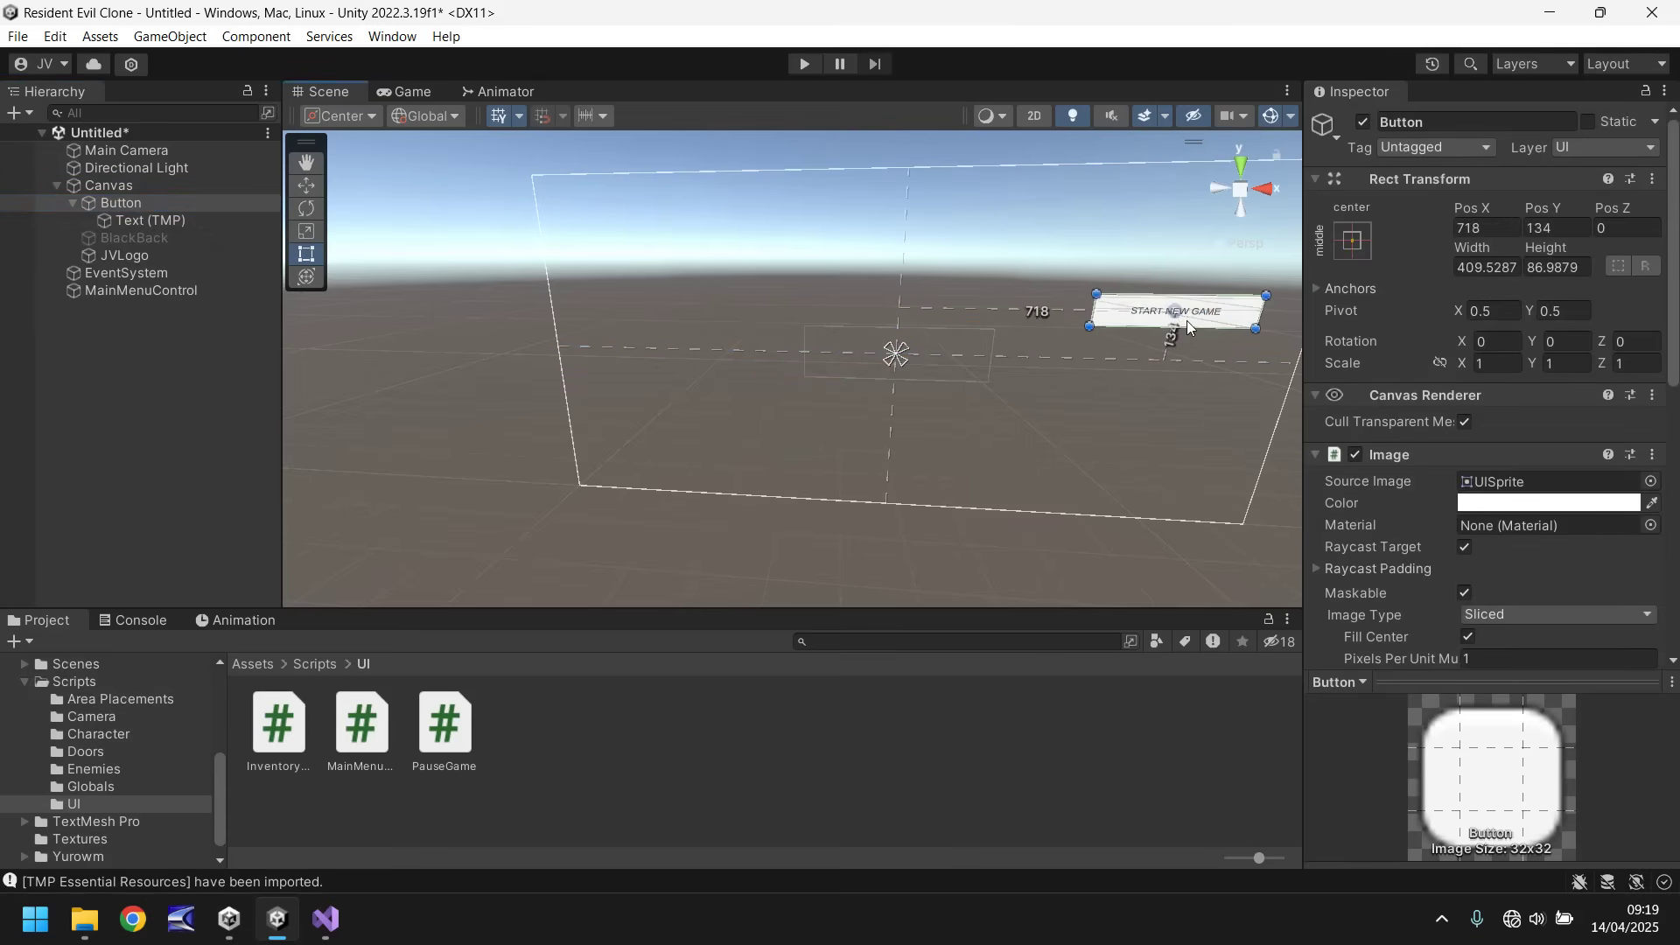
- Set the alpha of the Button's Image color to 0
{"action": "left_click", "coordinate": [1499, 502]}
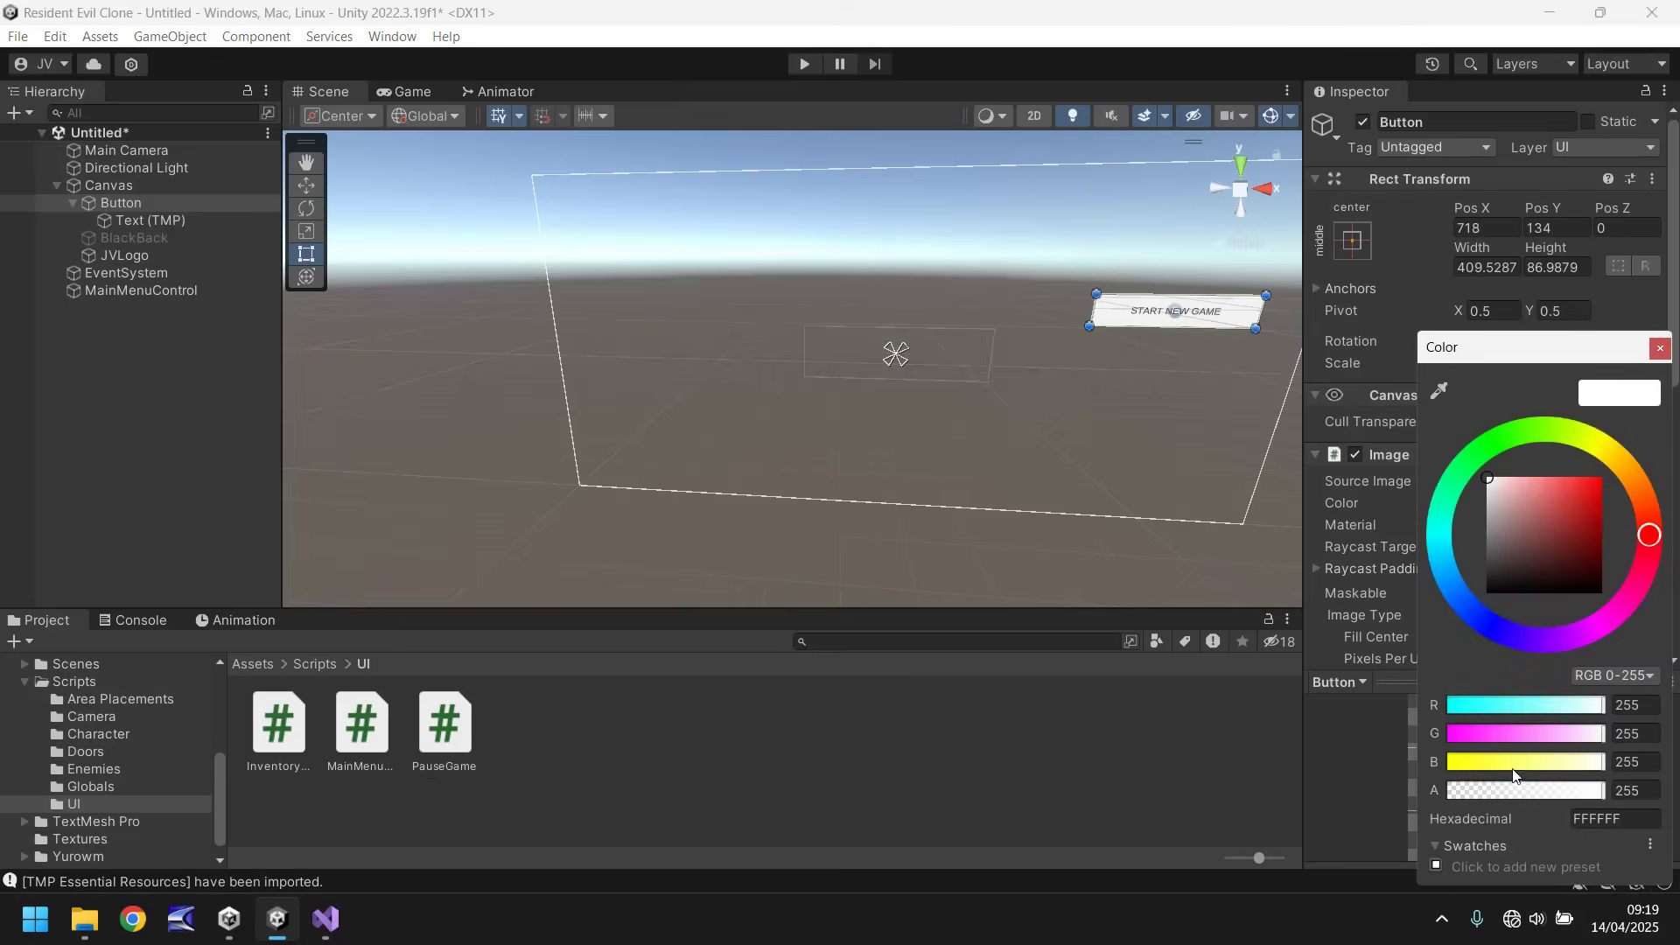
{"action": "left_click_drag", "start_coordinate": [1568, 791], "coordinate": [1452, 790]}
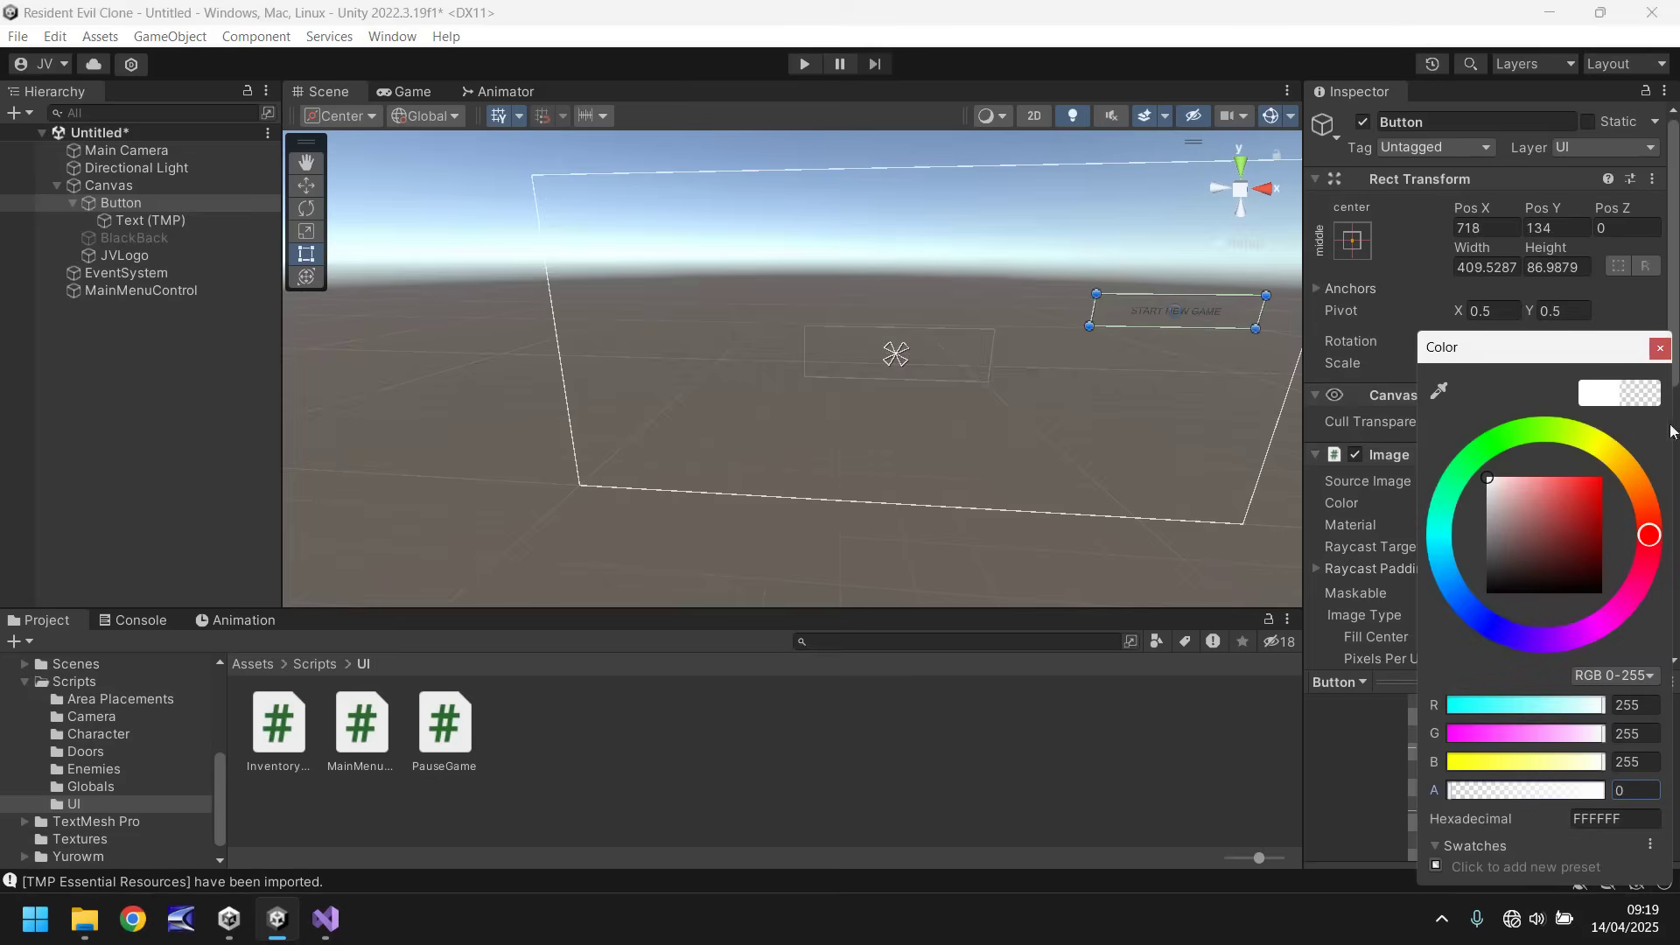
{"action": "left_click", "coordinate": [1659, 348]}
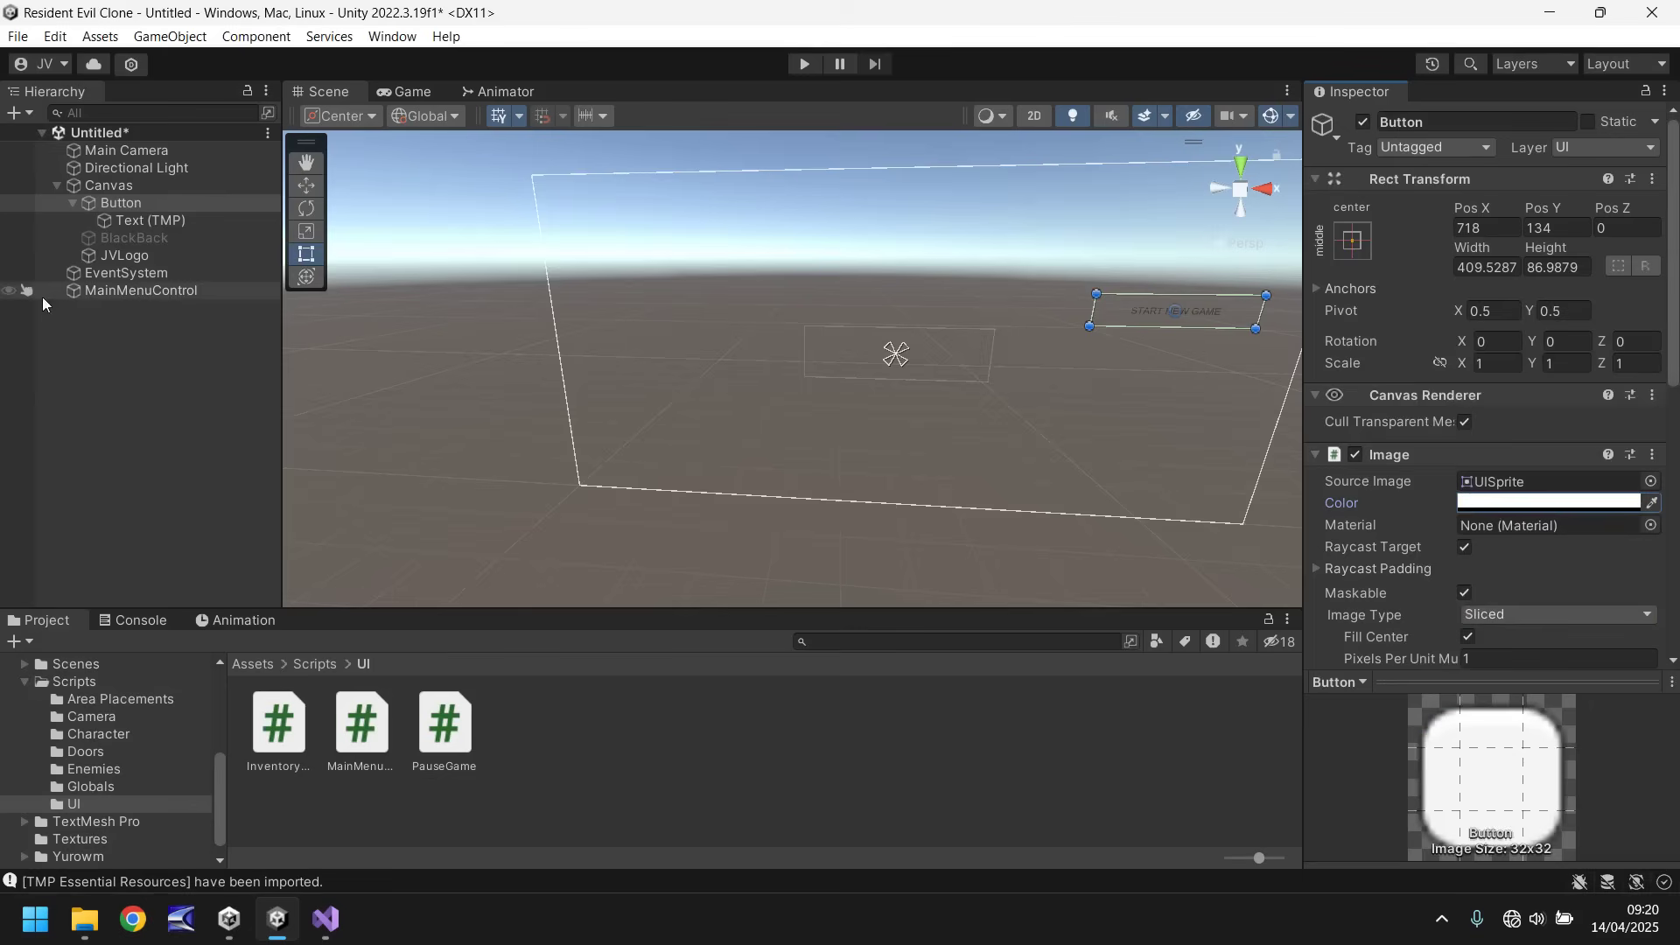
- Style the START NEW GAME text as bold, font size 36, with a white (FFFFFF) vertex color
{"action": "left_click", "coordinate": [131, 219]}
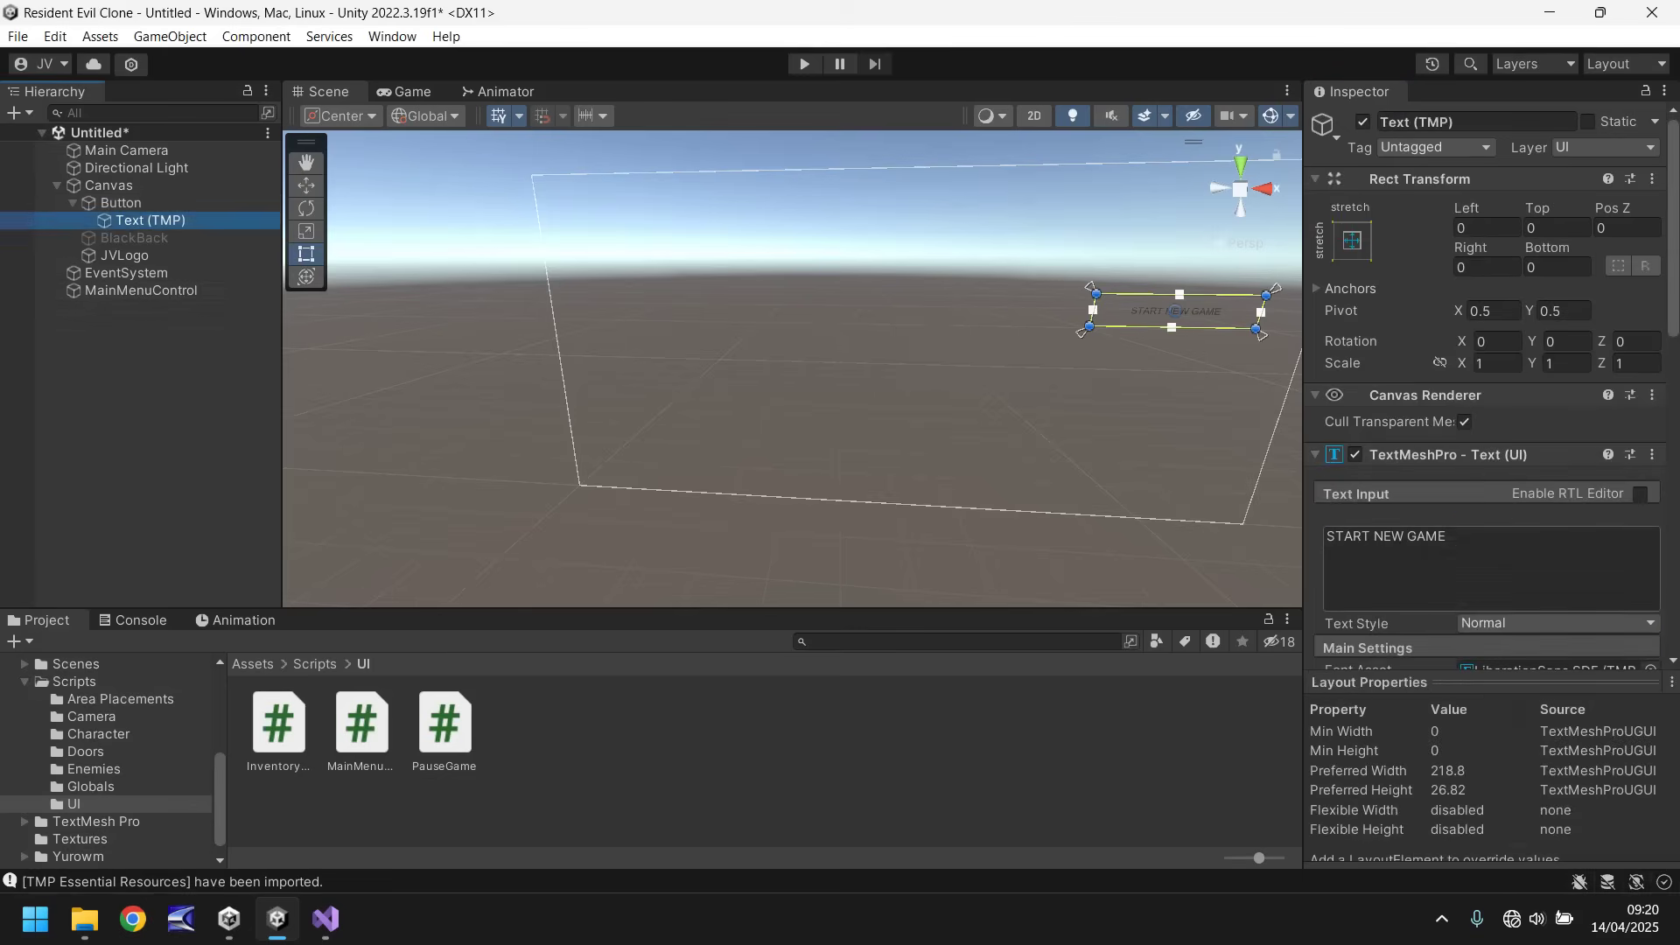
{"action": "scroll", "coordinate": [1498, 502], "scroll_direction": "down", "scroll_amount": 3}
{"action": "left_click", "coordinate": [1466, 419]}
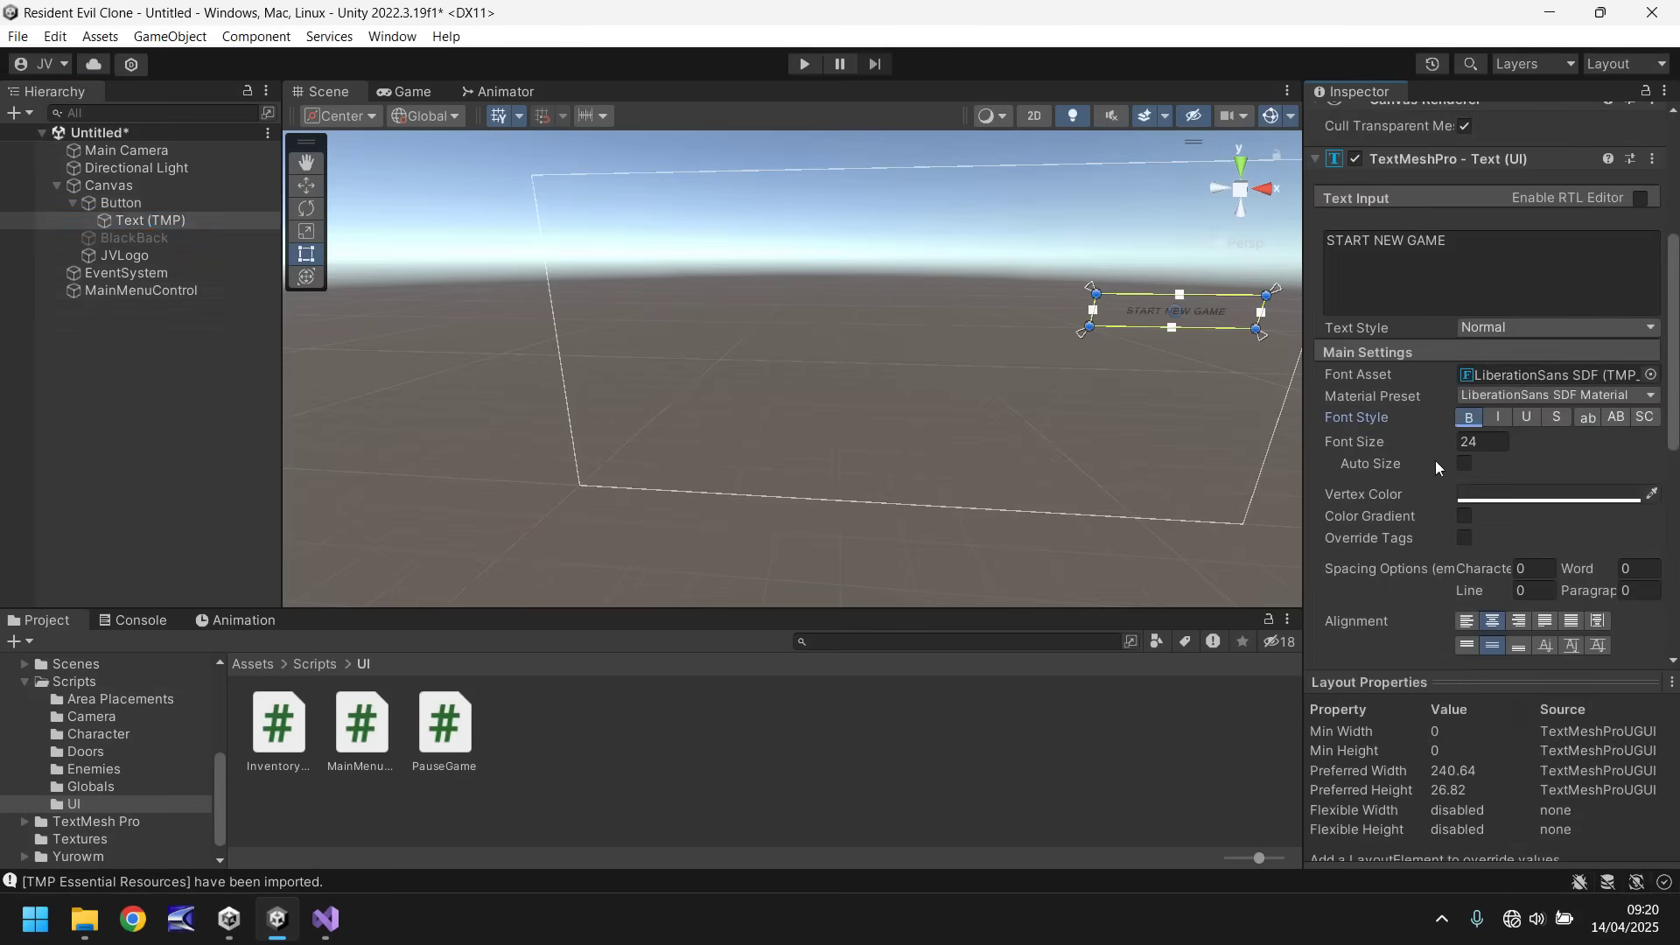
{"action": "left_click", "coordinate": [1490, 440]}
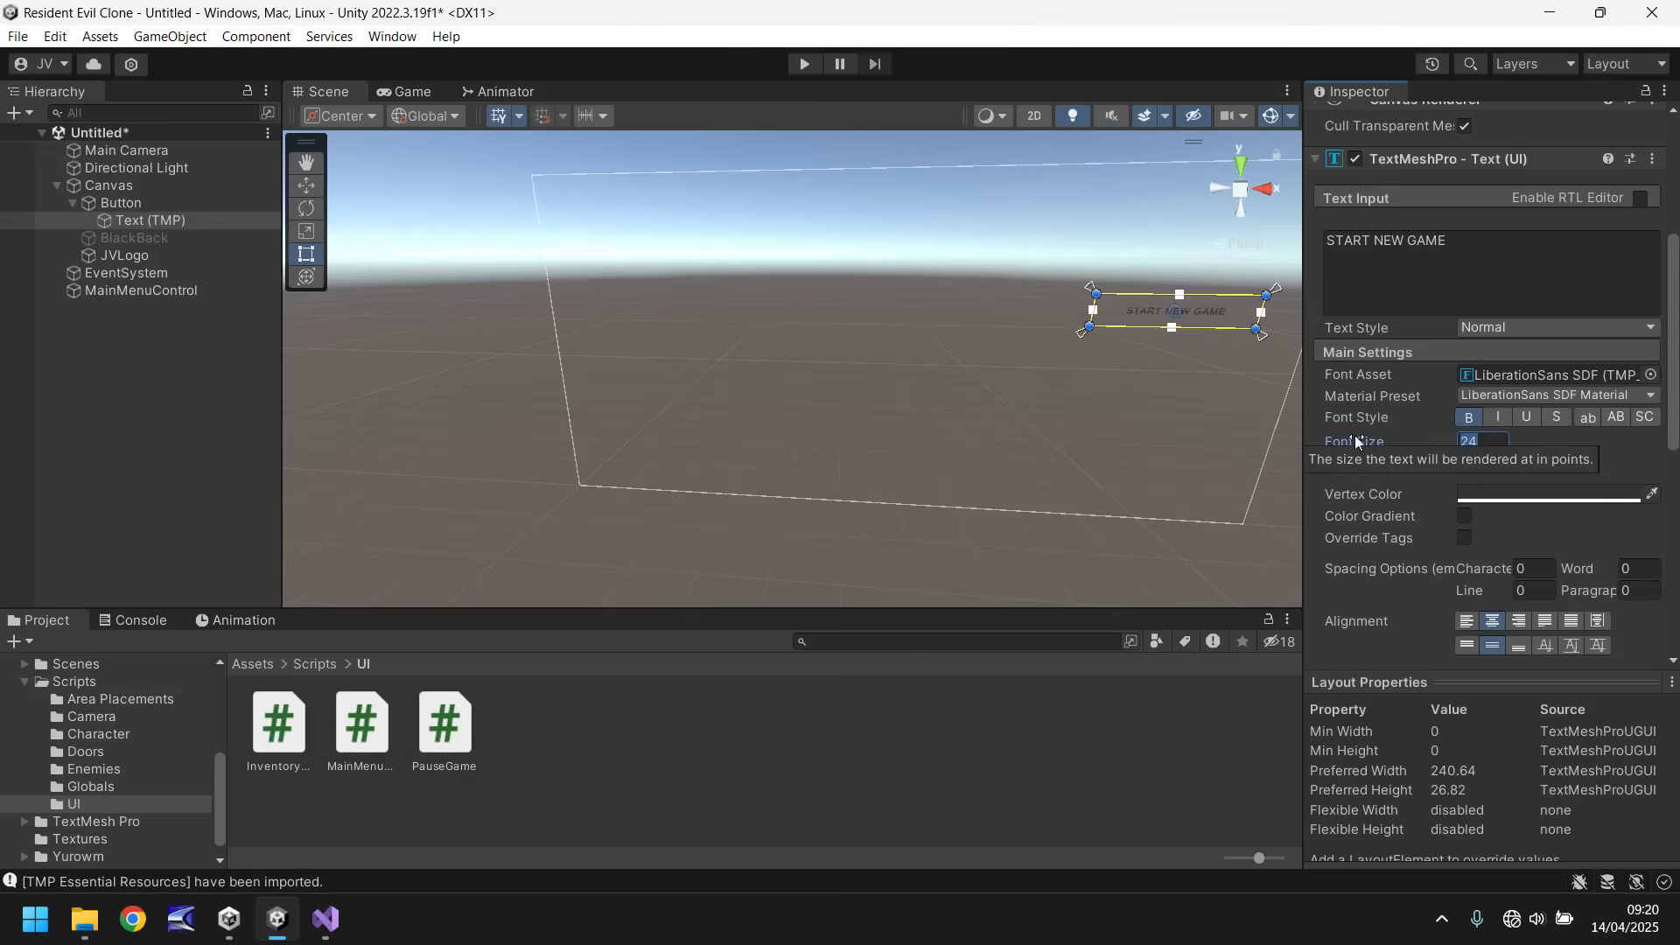
{"action": "type", "text": "40"}
{"action": "key", "text": "BackSpace"}
{"action": "key", "text": "BackSpace"}
{"action": "type", "text": "36"}
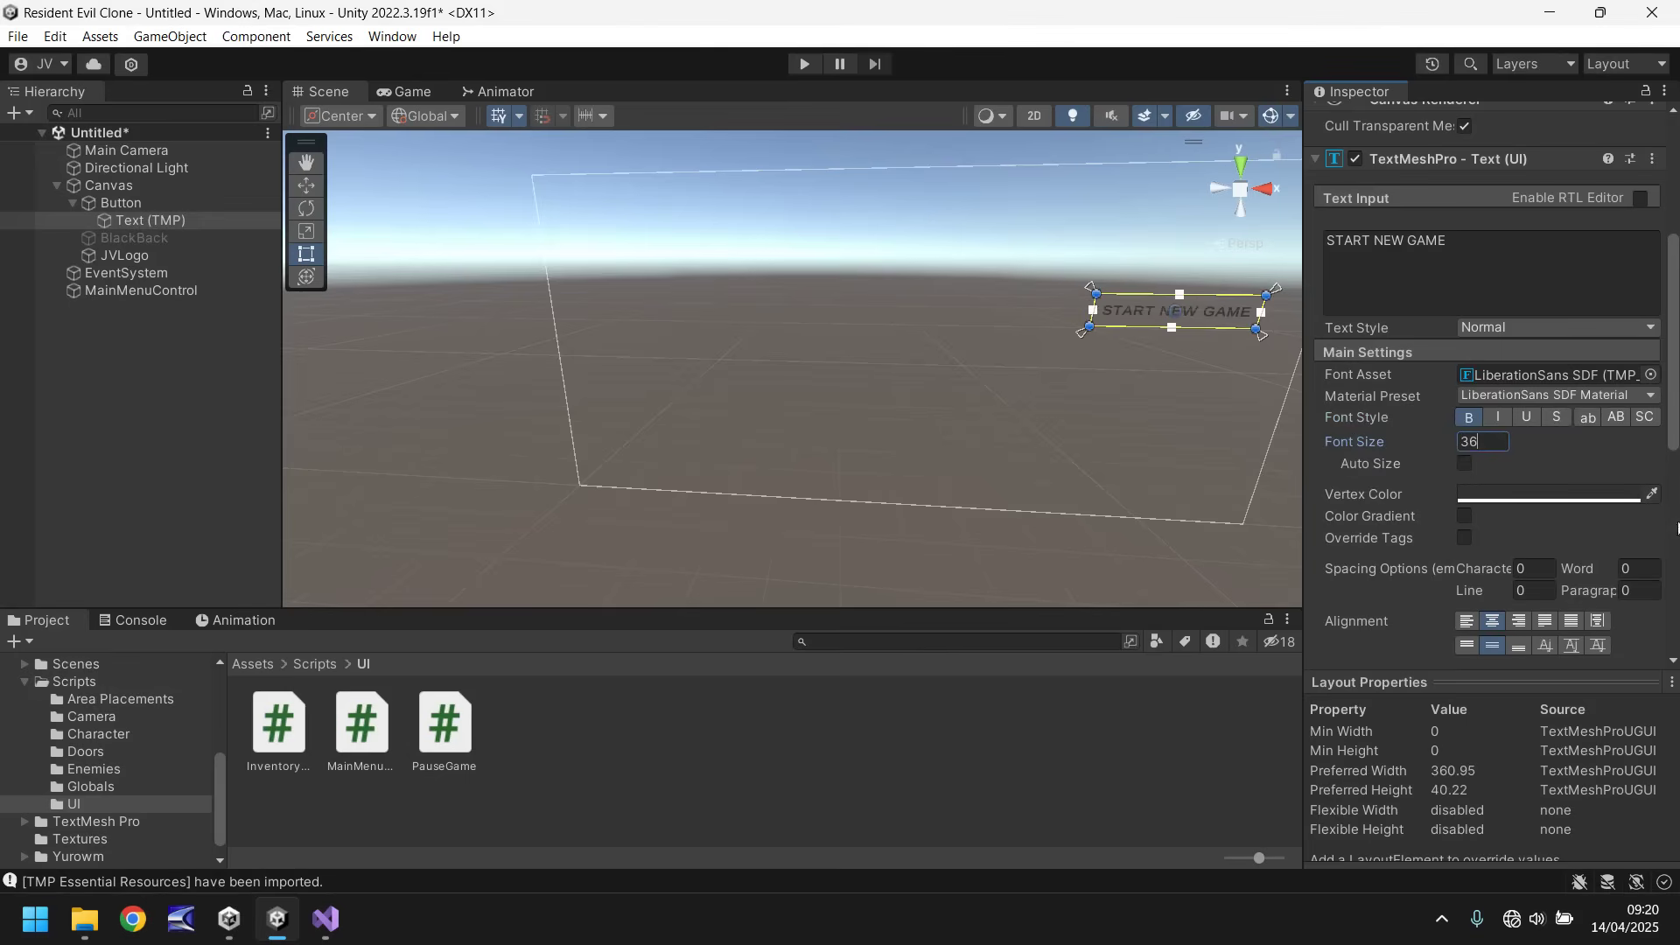
{"action": "left_click", "coordinate": [1545, 497]}
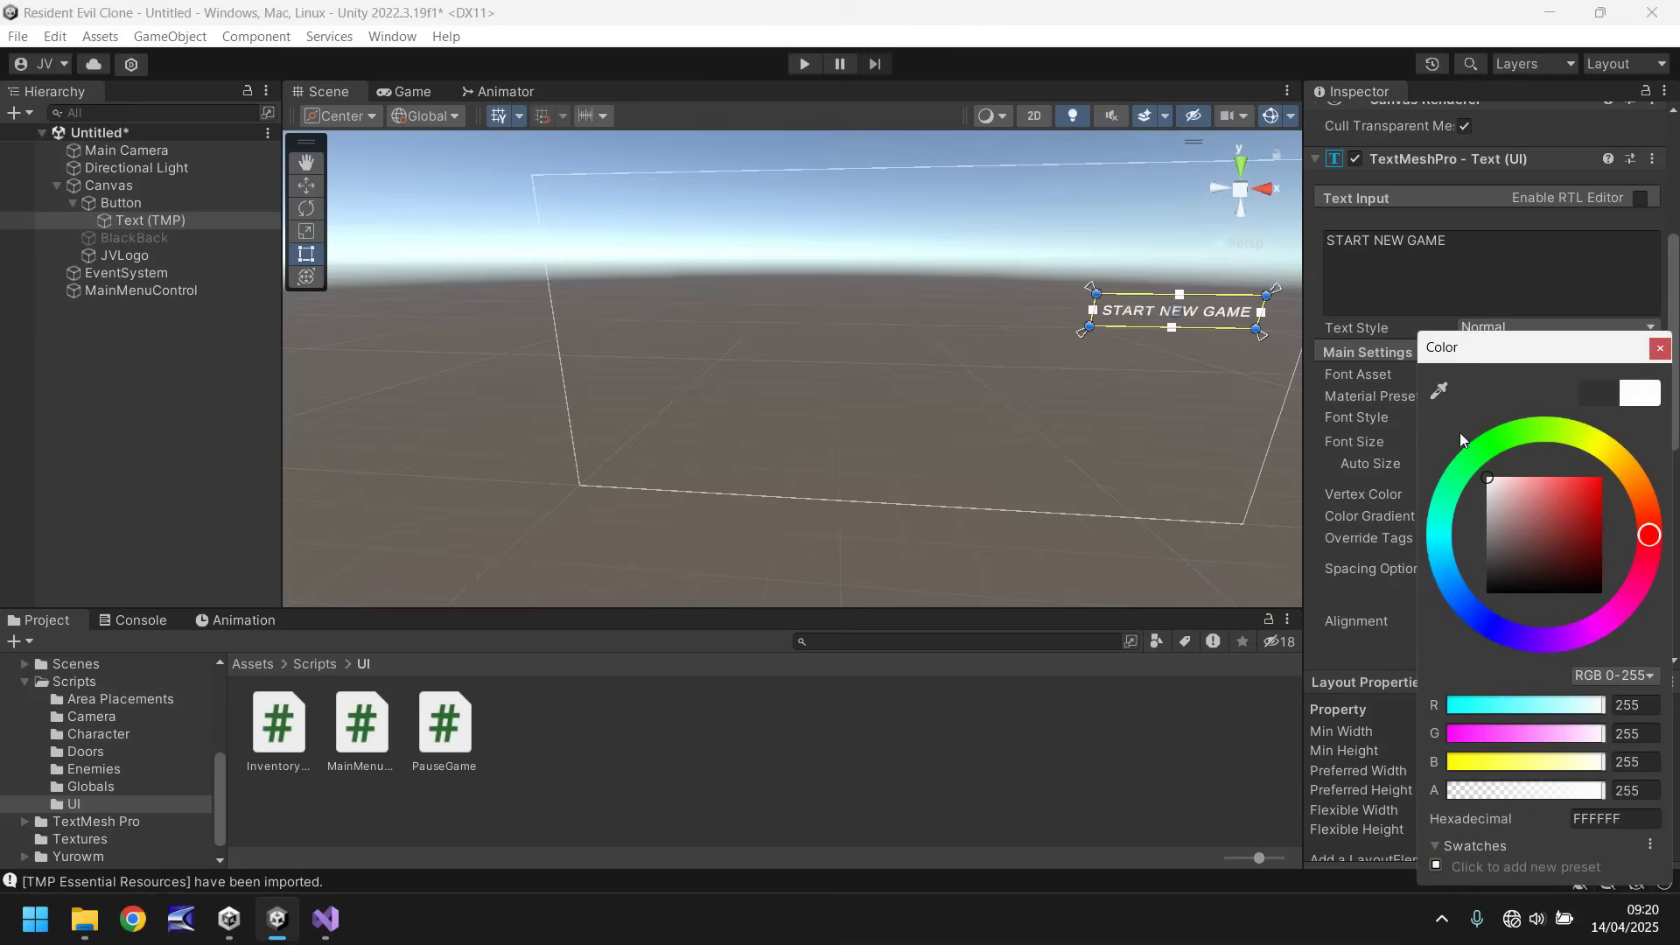
{"action": "left_click", "coordinate": [1658, 348]}
- Make the Button's Normal Color fully transparent
{"action": "left_click", "coordinate": [139, 203]}
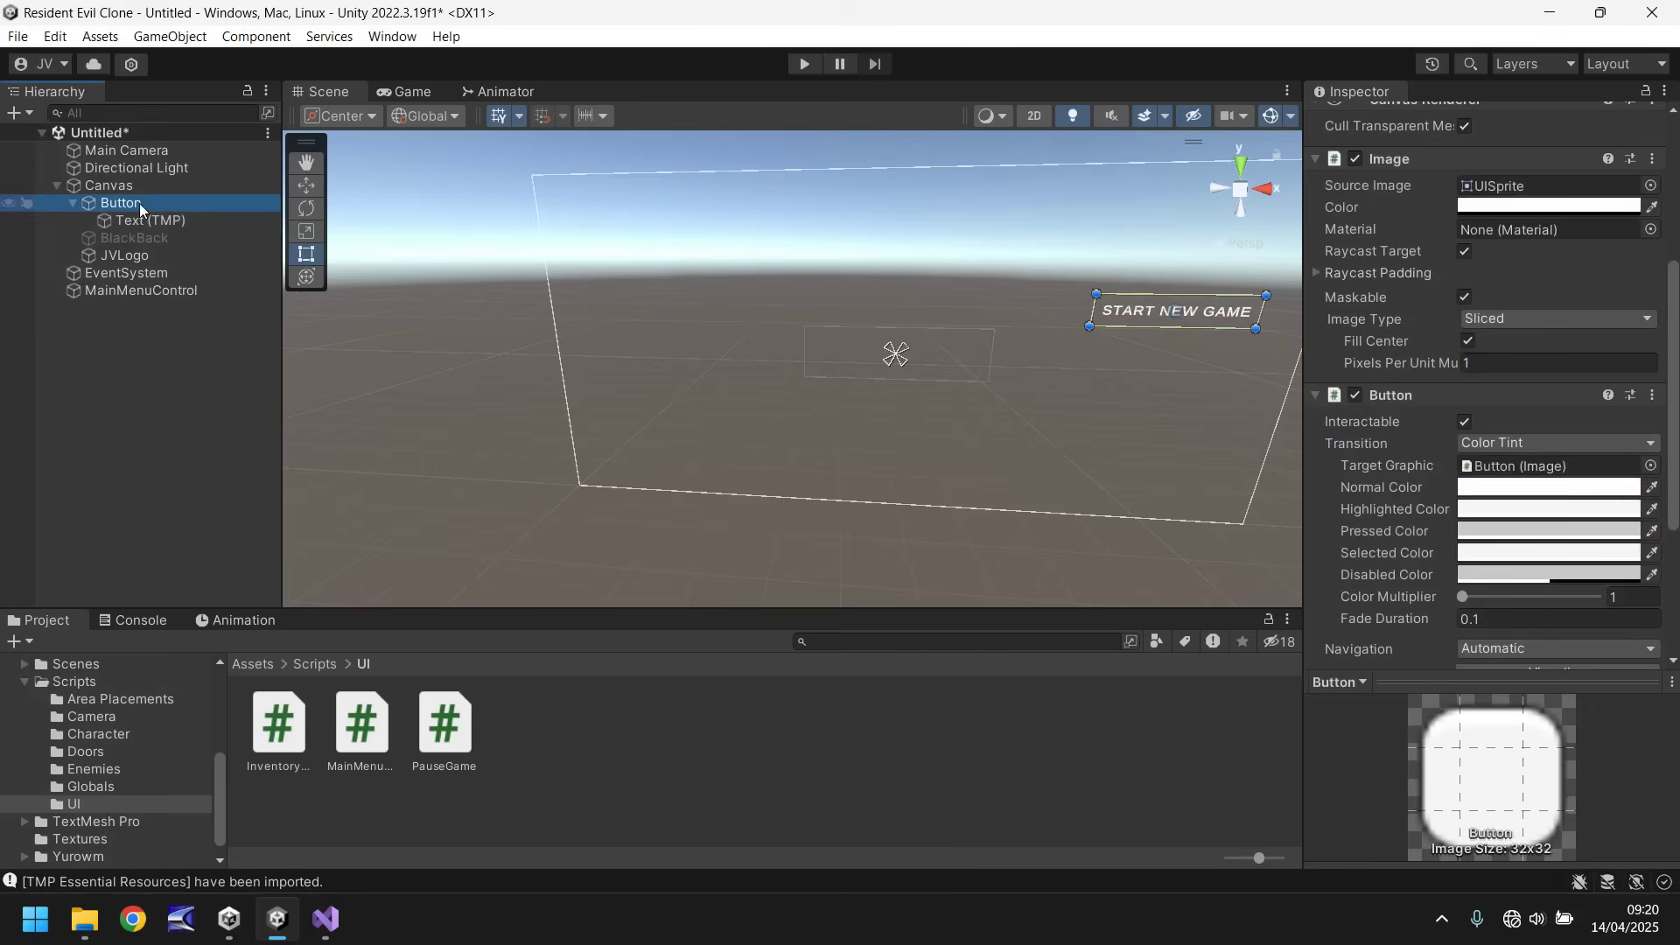
{"action": "left_click", "coordinate": [1527, 490]}
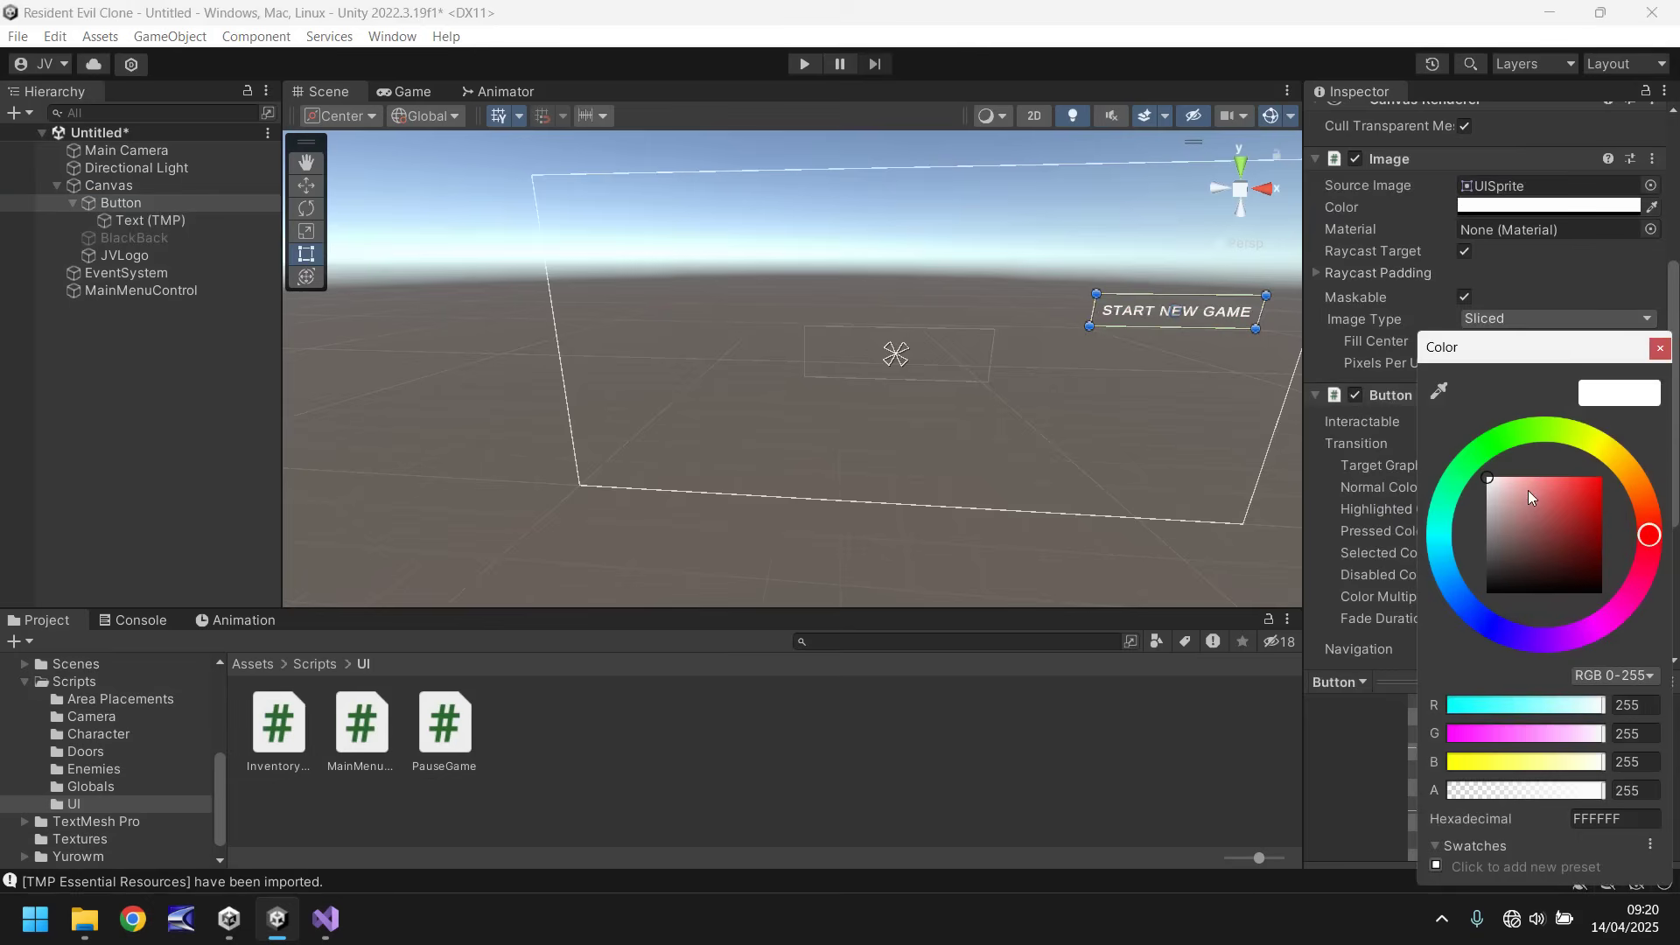
{"action": "left_click_drag", "start_coordinate": [1588, 790], "coordinate": [1436, 798]}
{"action": "left_click", "coordinate": [1660, 348]}
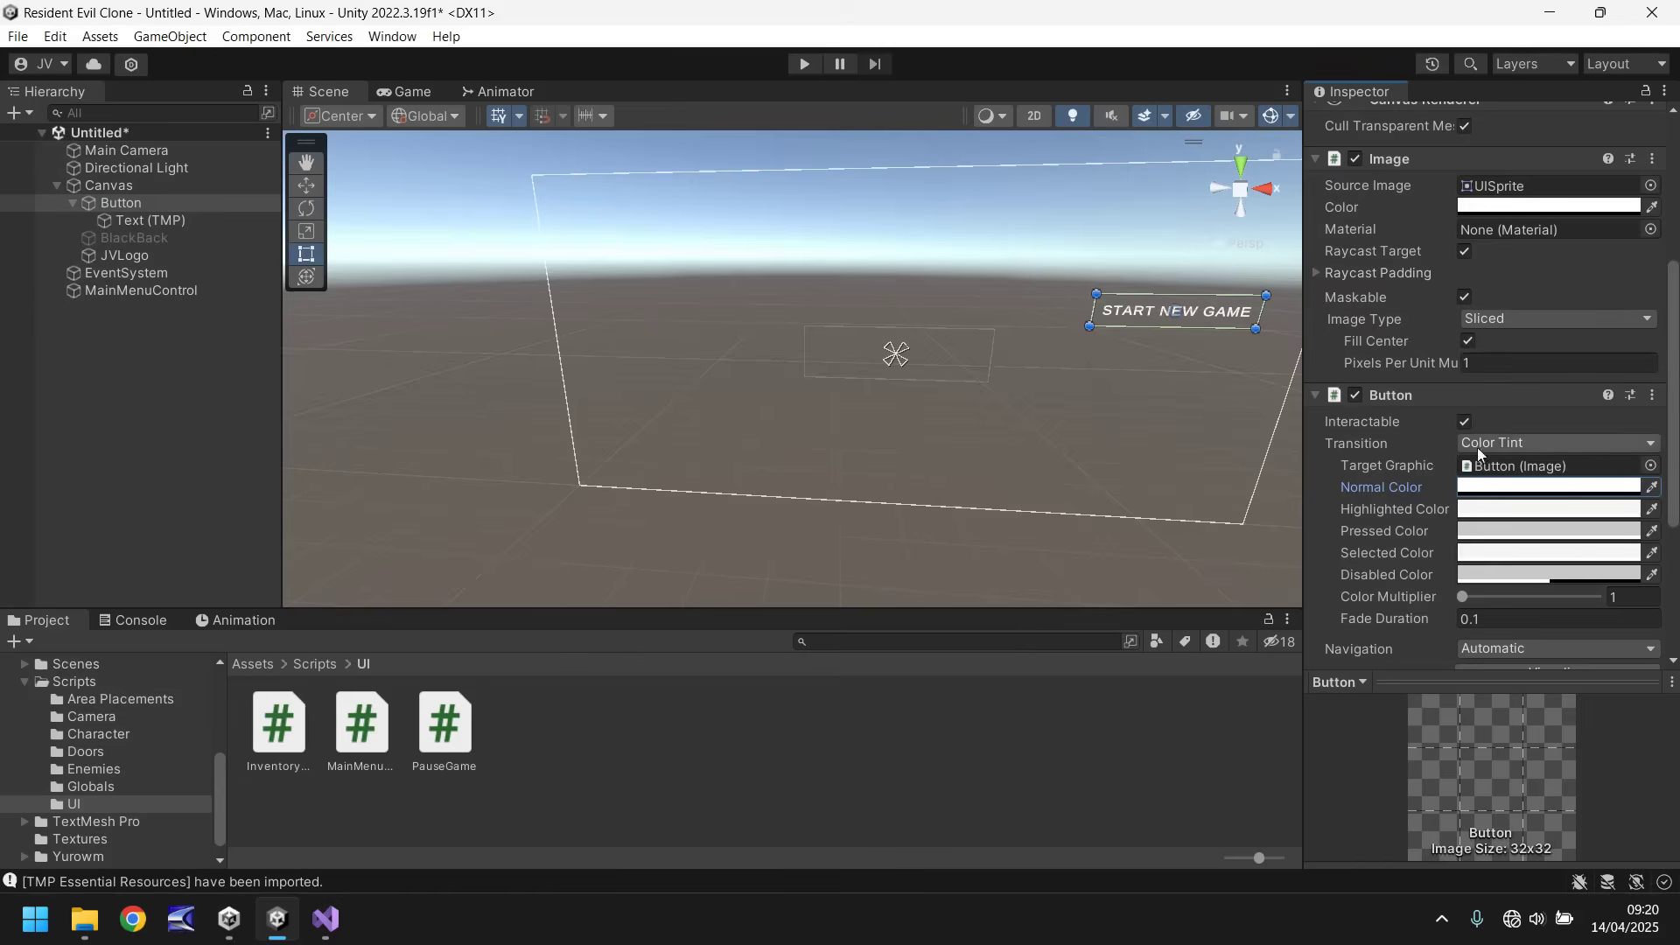
- Set the Button's Highlighted Color to bright red and its Pressed Color to dark red
{"action": "left_click", "coordinate": [1494, 509]}
{"action": "left_click_drag", "start_coordinate": [1557, 528], "coordinate": [1607, 476]}
{"action": "left_click", "coordinate": [1659, 349]}
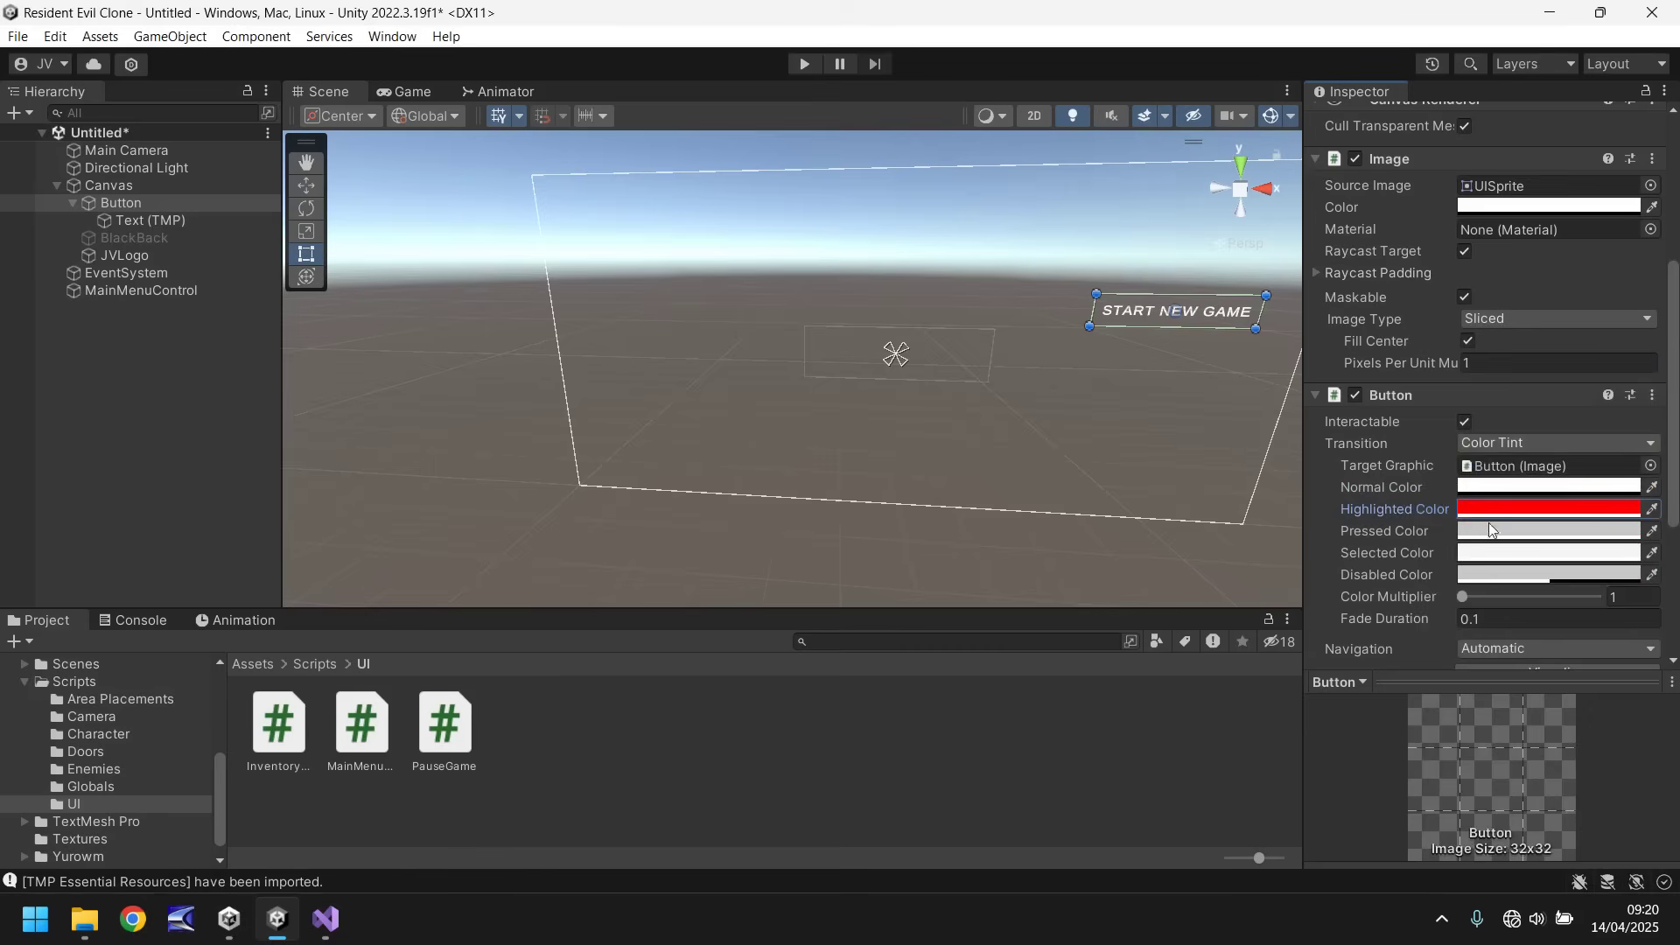
{"action": "left_click", "coordinate": [1498, 530]}
{"action": "left_click_drag", "start_coordinate": [1536, 518], "coordinate": [1612, 535]}
{"action": "left_click", "coordinate": [1660, 349]}
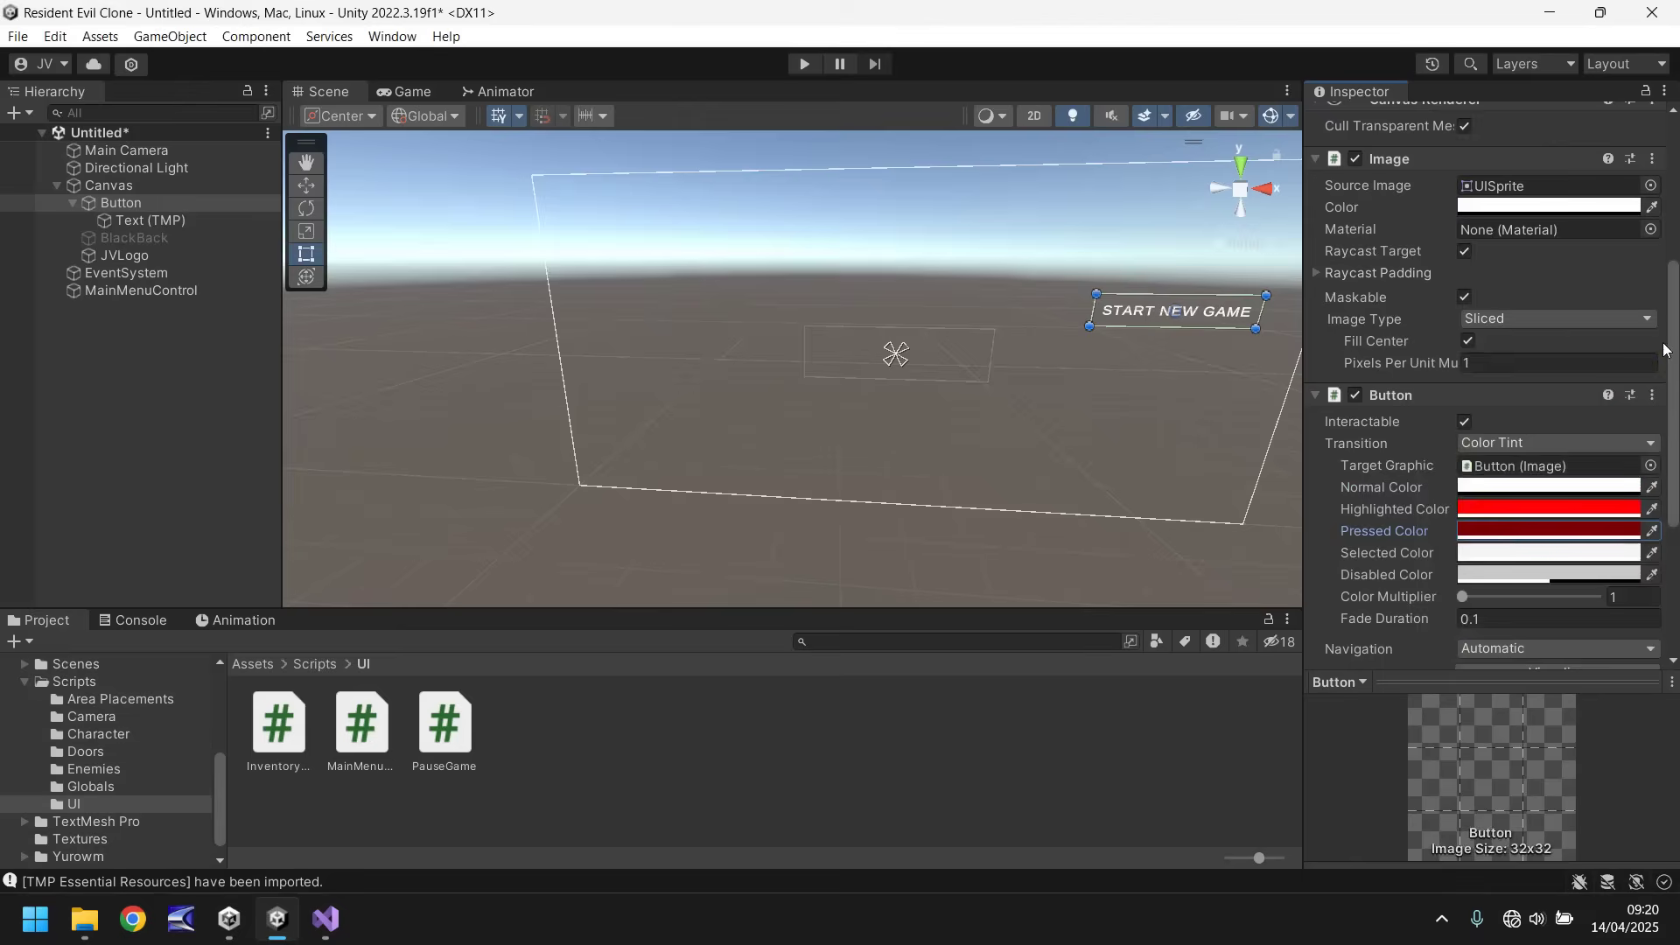
- Set the alpha of the Button's Selected Color to 0
{"action": "left_click", "coordinate": [1496, 552]}
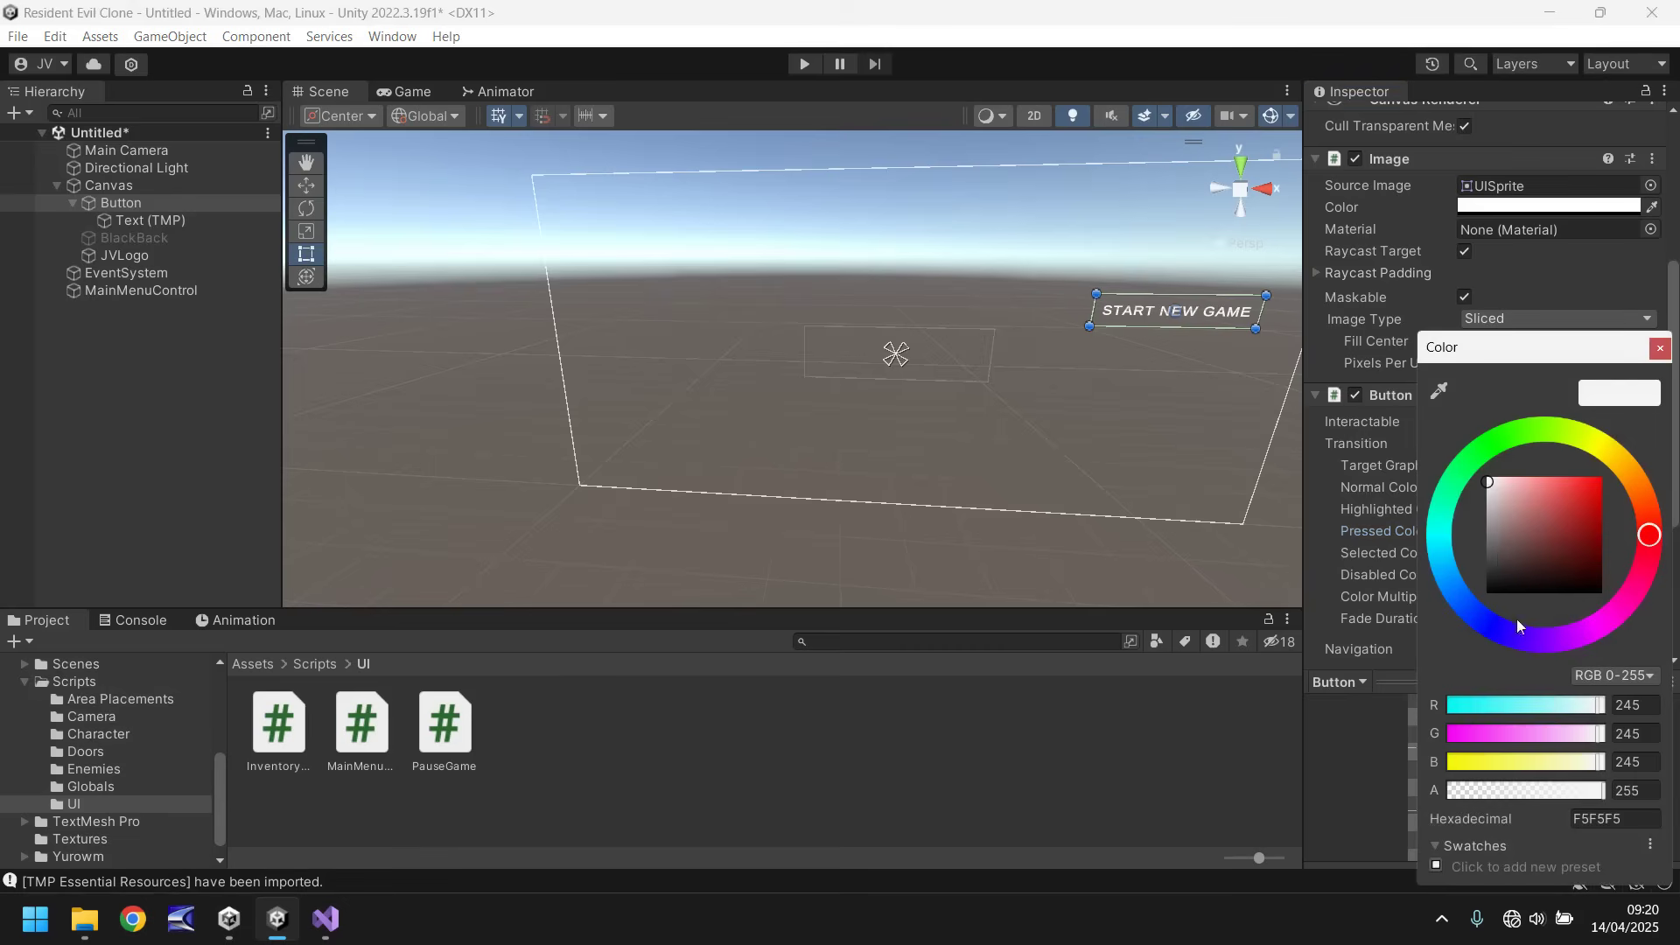
{"action": "left_click", "coordinate": [1632, 790]}
{"action": "type", "text": "0"}
{"action": "left_click", "coordinate": [1659, 350]}
- Play-test the START NEW GAME button, try its Image color at full alpha during play, and stop the game
{"action": "left_click", "coordinate": [802, 64]}
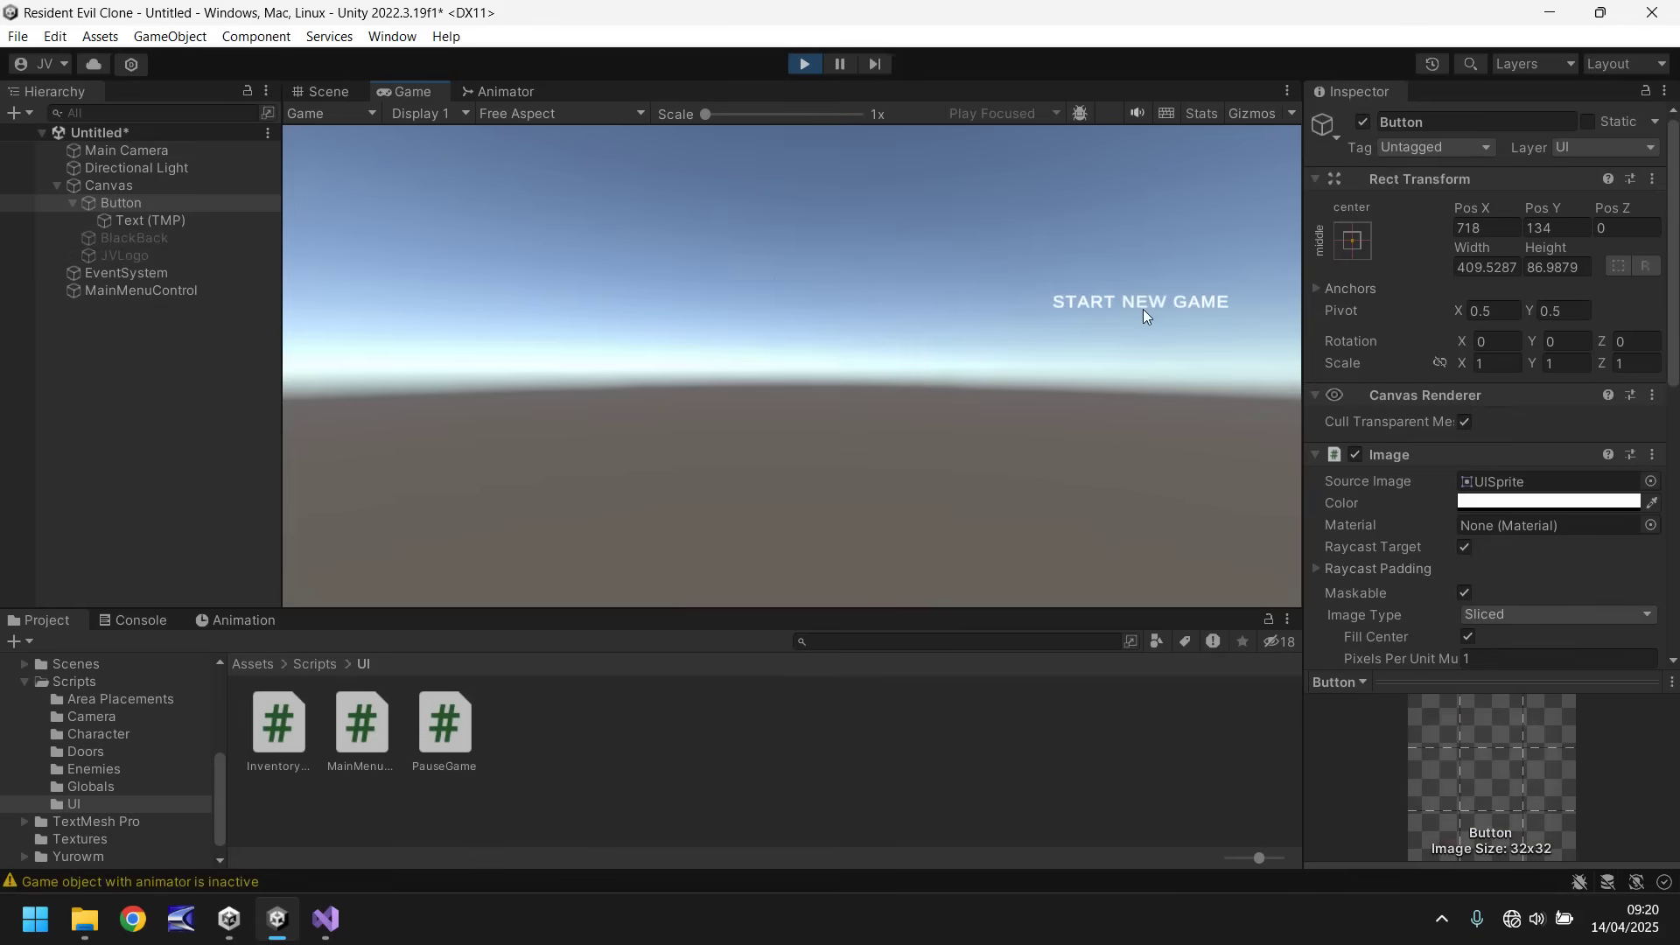
{"action": "left_click", "coordinate": [1472, 507]}
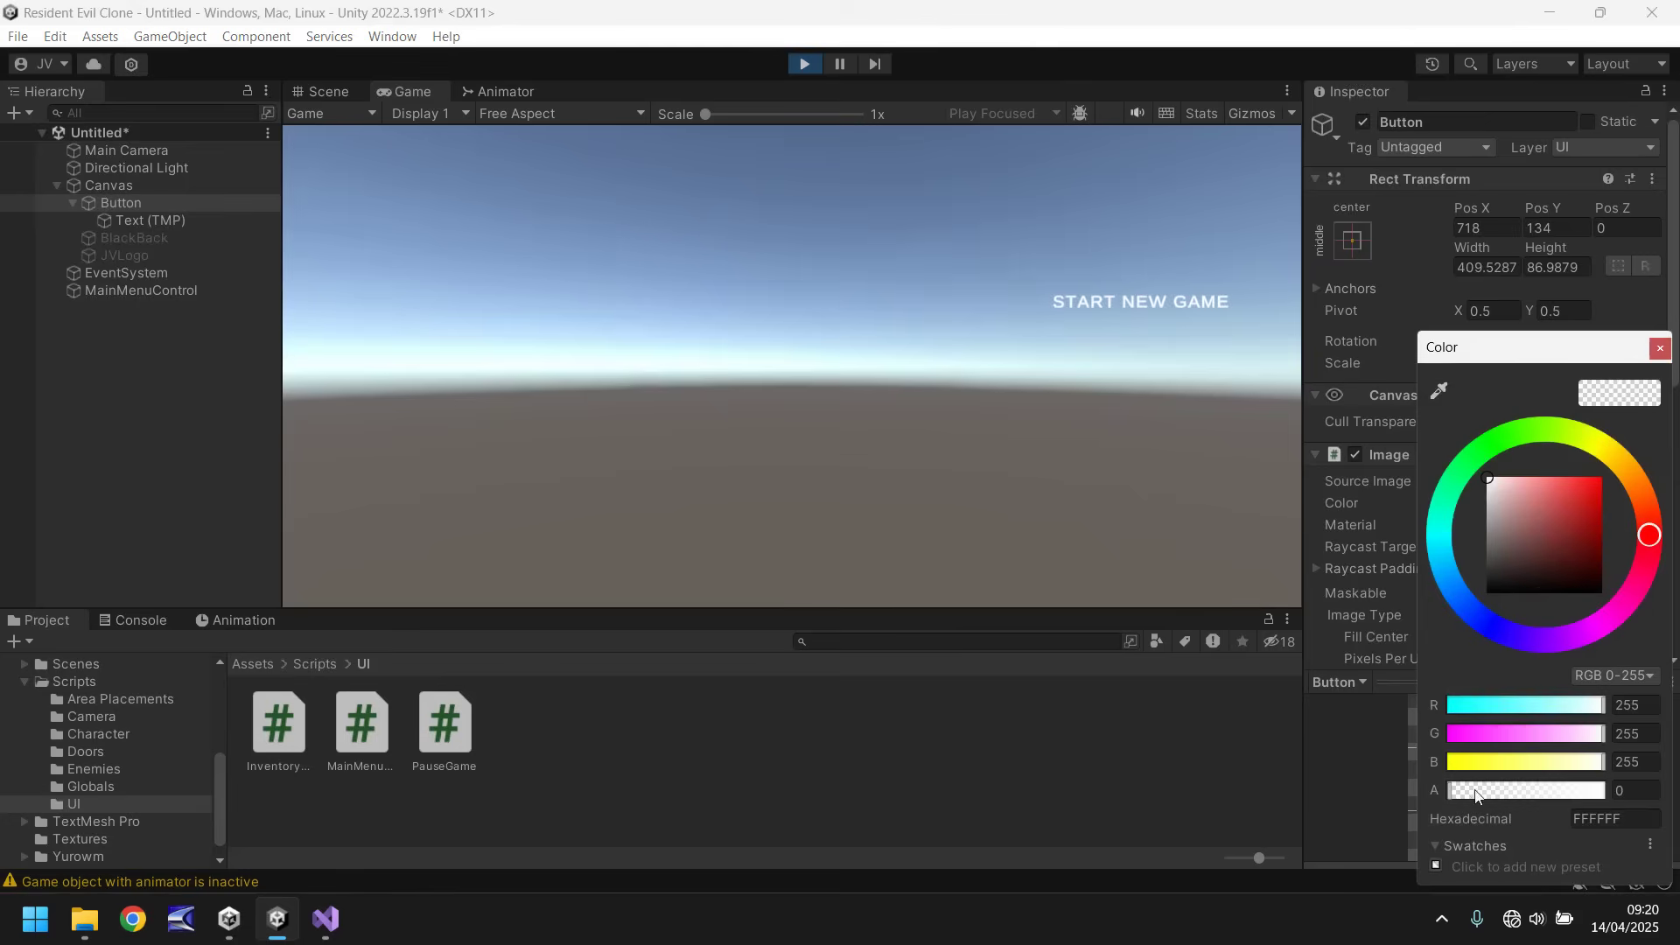
{"action": "left_click_drag", "start_coordinate": [1476, 794], "coordinate": [1605, 792]}
{"action": "left_click", "coordinate": [1660, 348]}
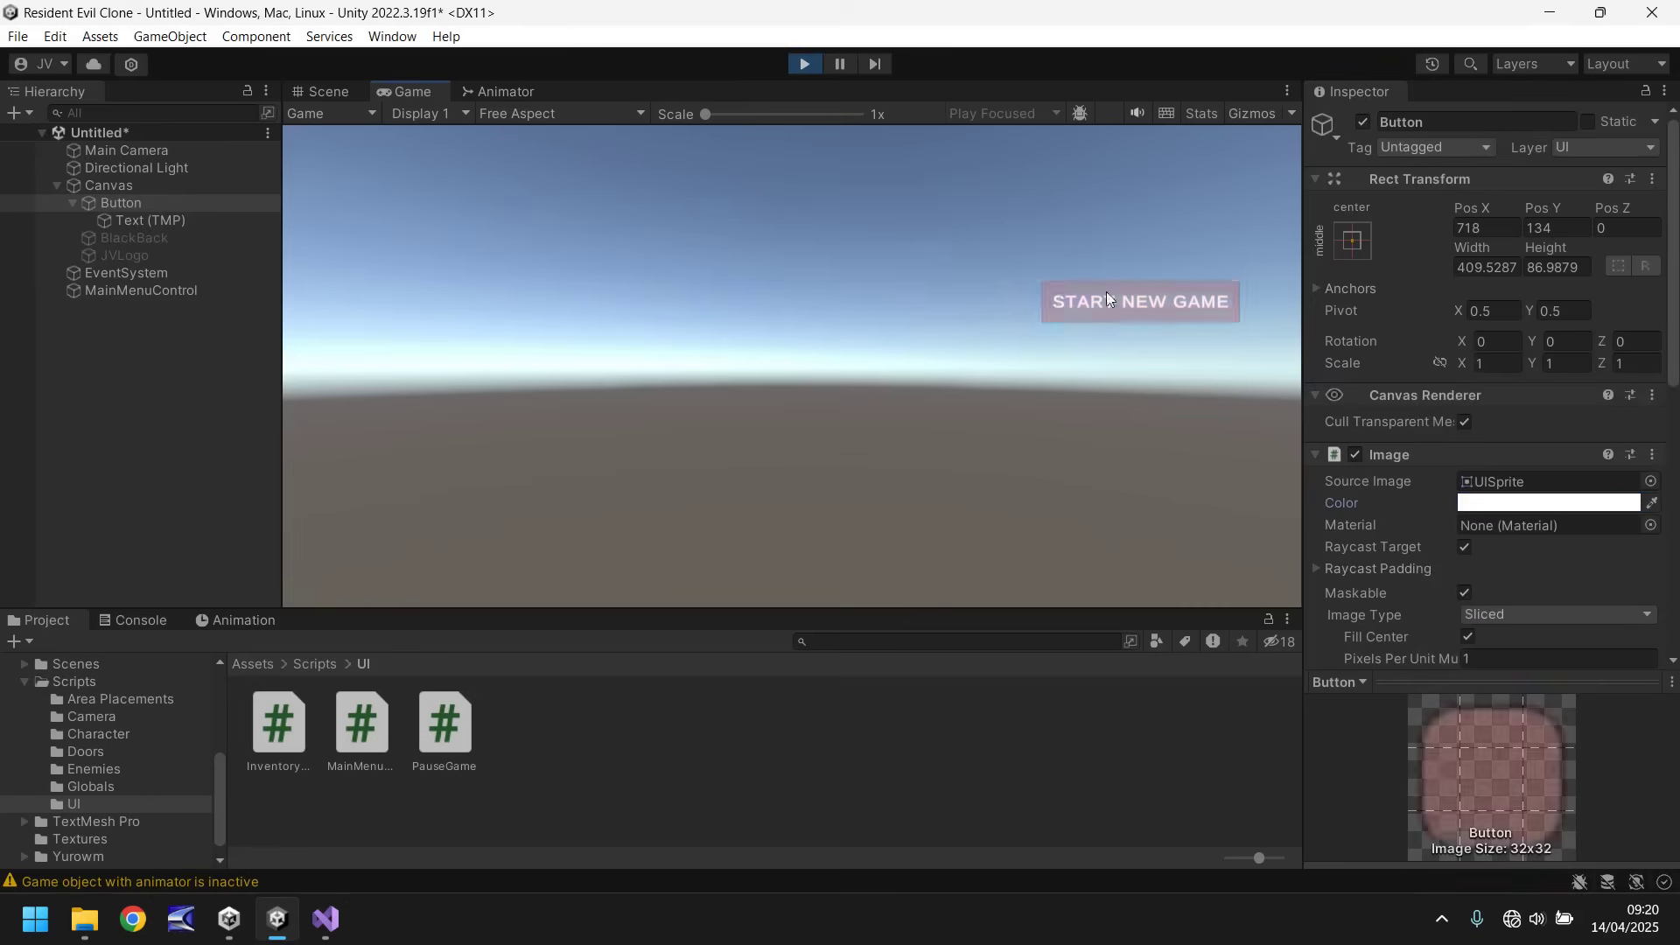
{"action": "left_click", "coordinate": [805, 66]}
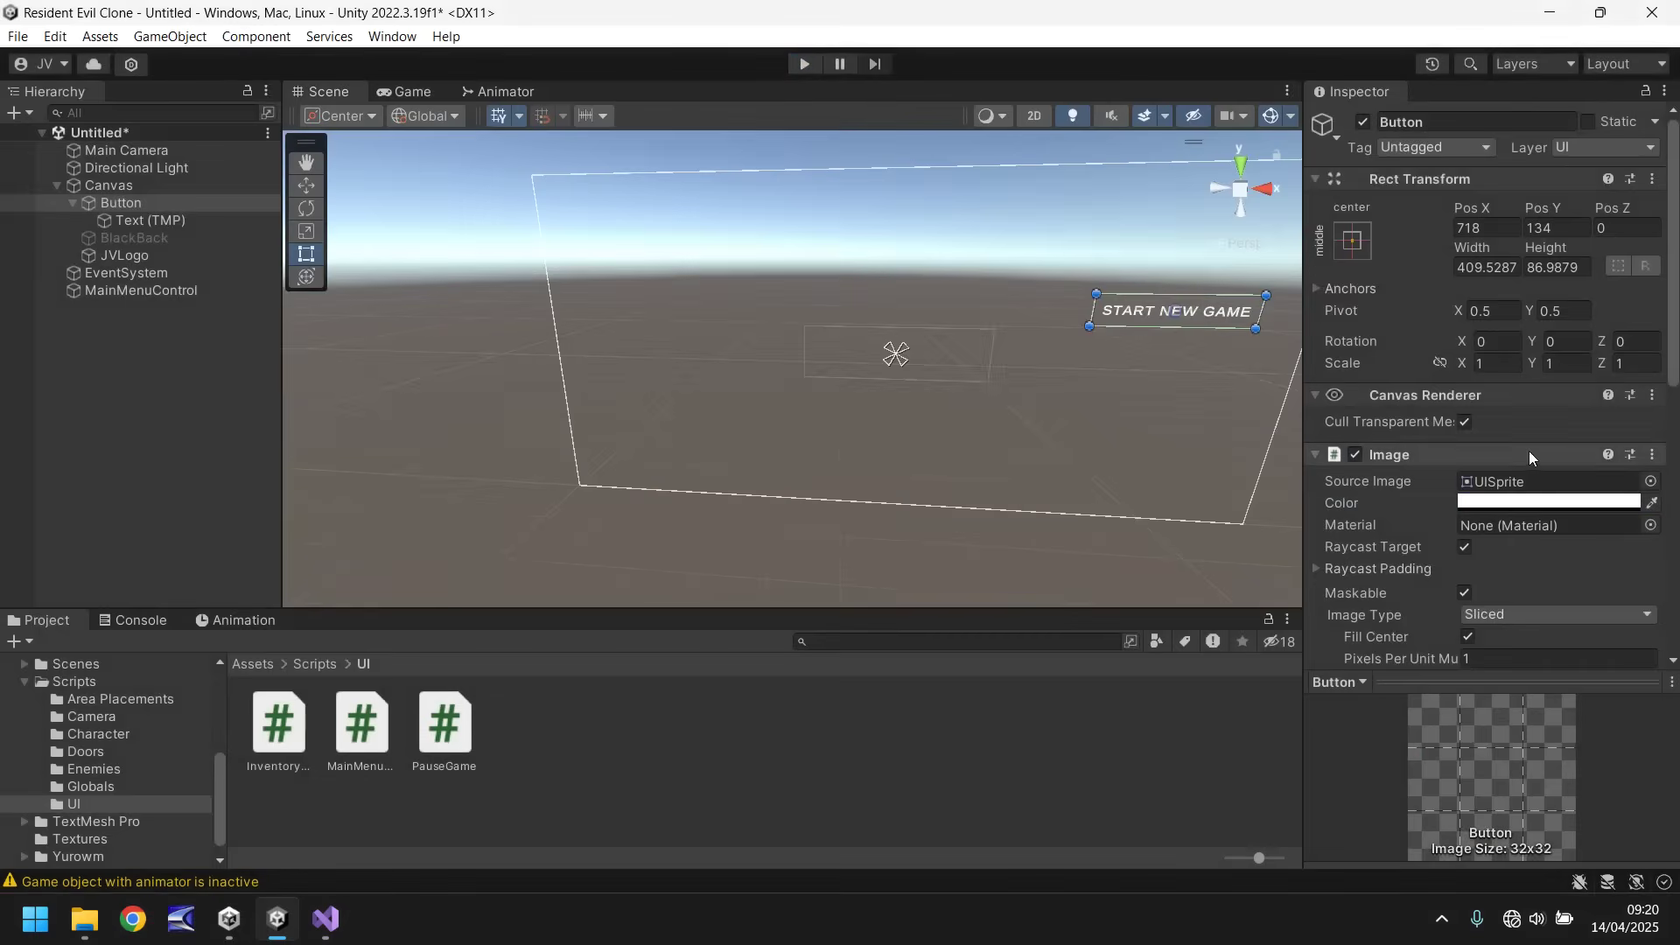
- Check the Button's Image color and reactivate the BlackBack object
{"action": "left_click", "coordinate": [1501, 511]}
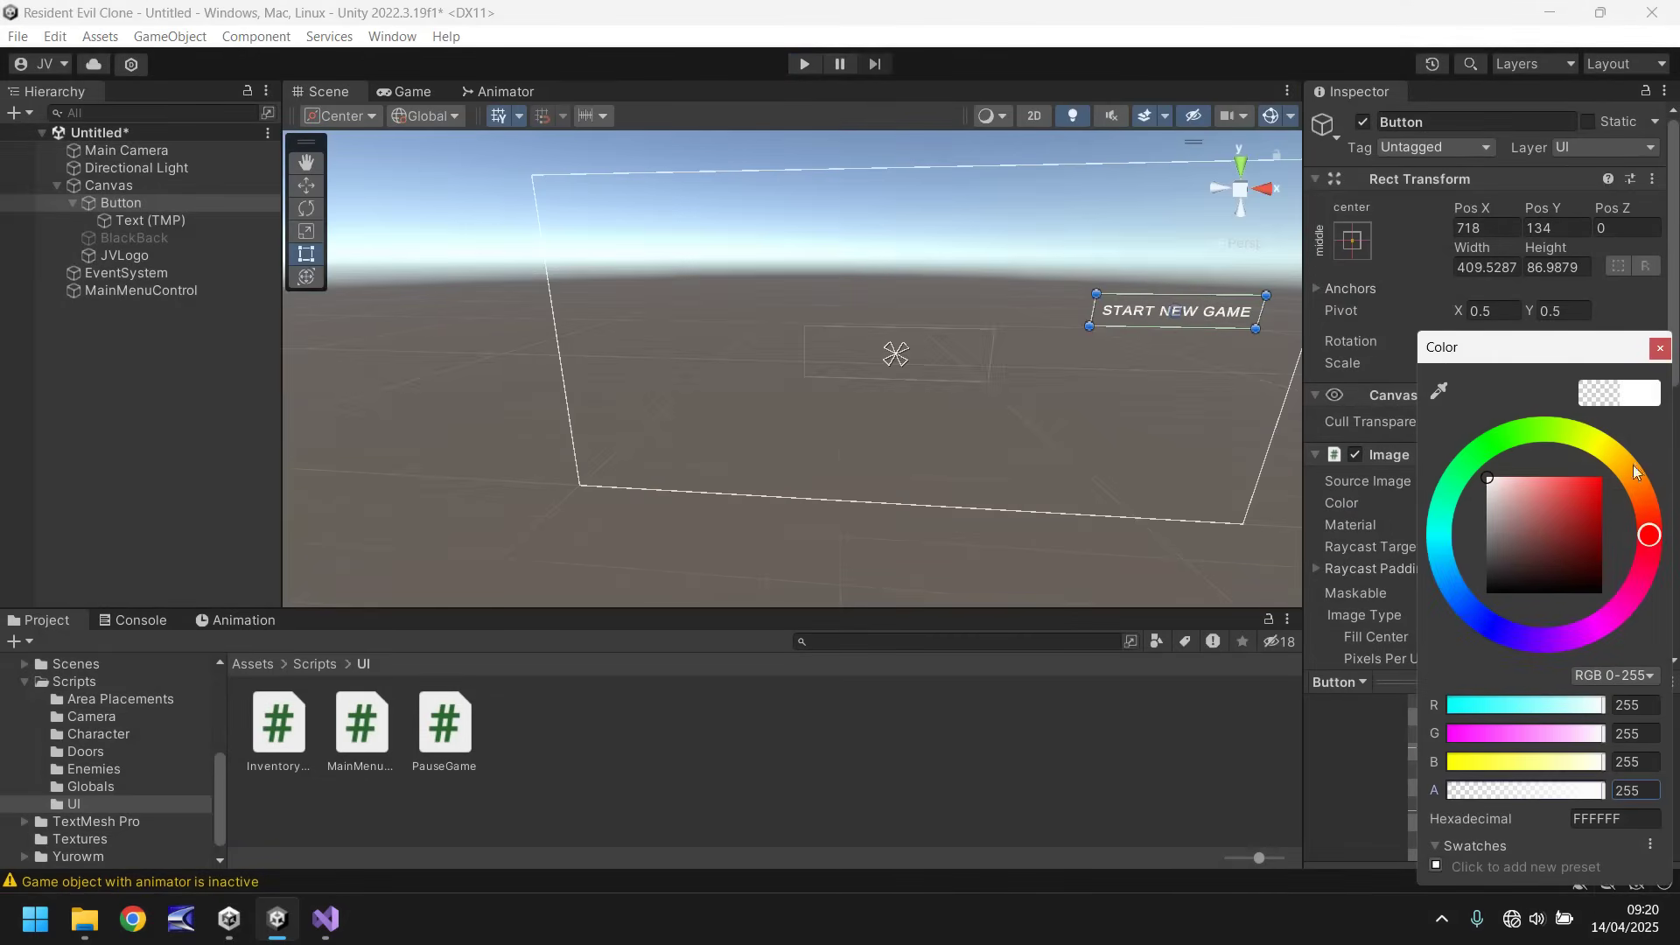
{"action": "left_click", "coordinate": [1660, 350]}
{"action": "left_click", "coordinate": [154, 232]}
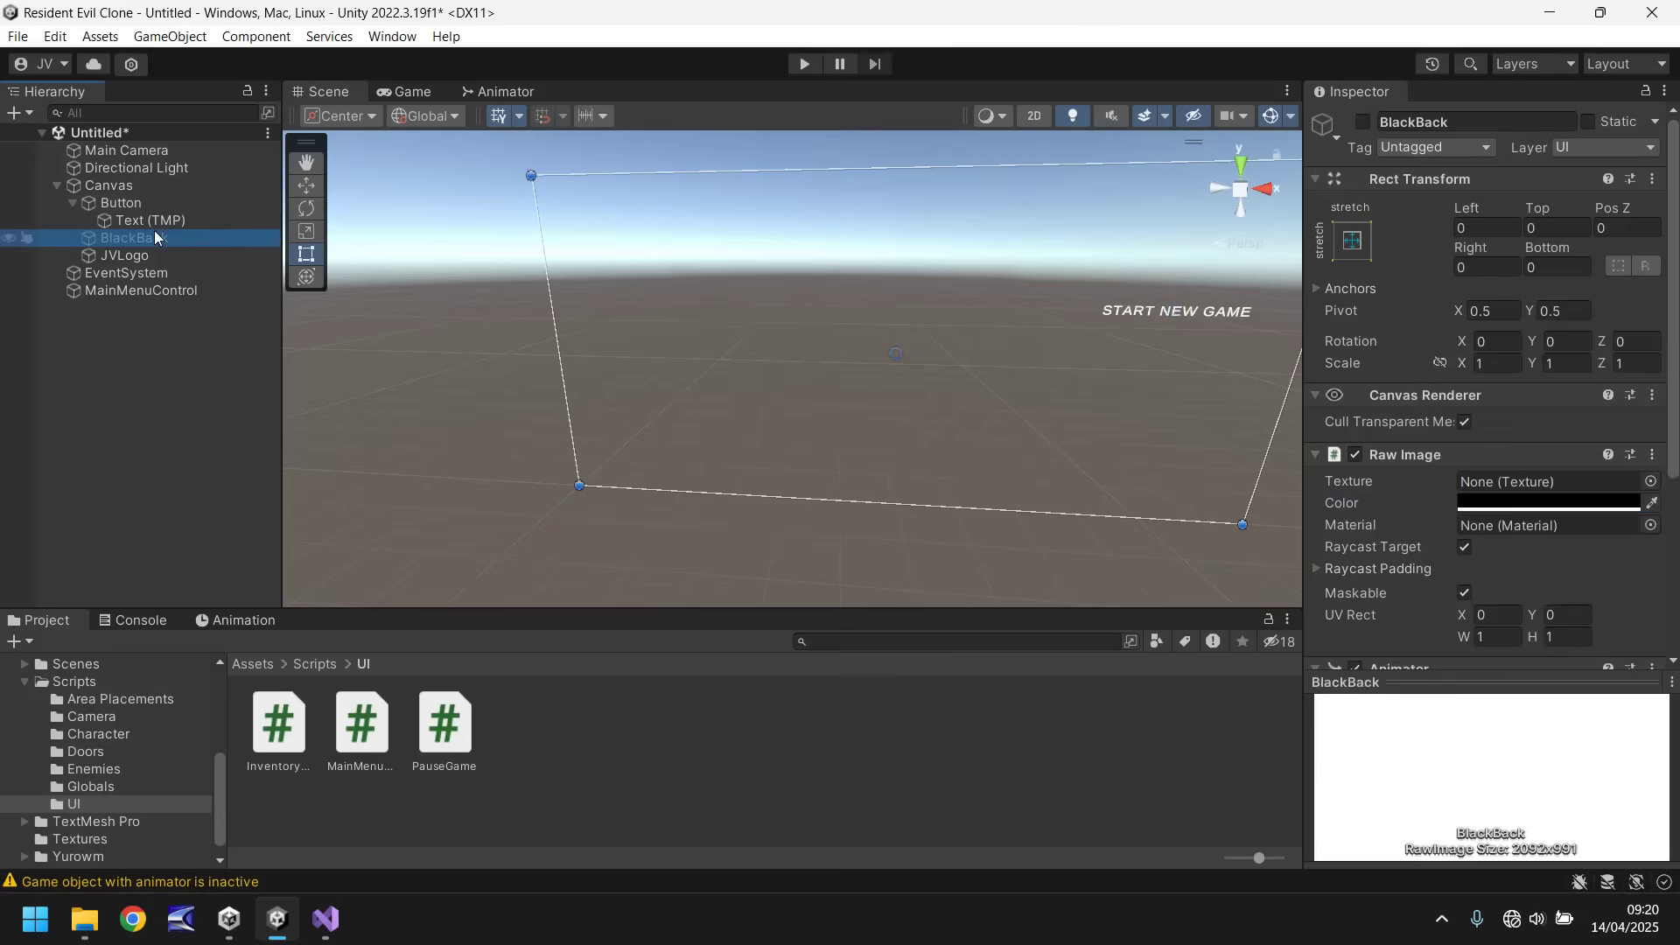
{"action": "left_click", "coordinate": [1361, 123]}
- Play-test the splash sequence, deactivate BlackBack during play to try the START NEW GAME button, and stop the game
{"action": "left_click", "coordinate": [804, 63]}
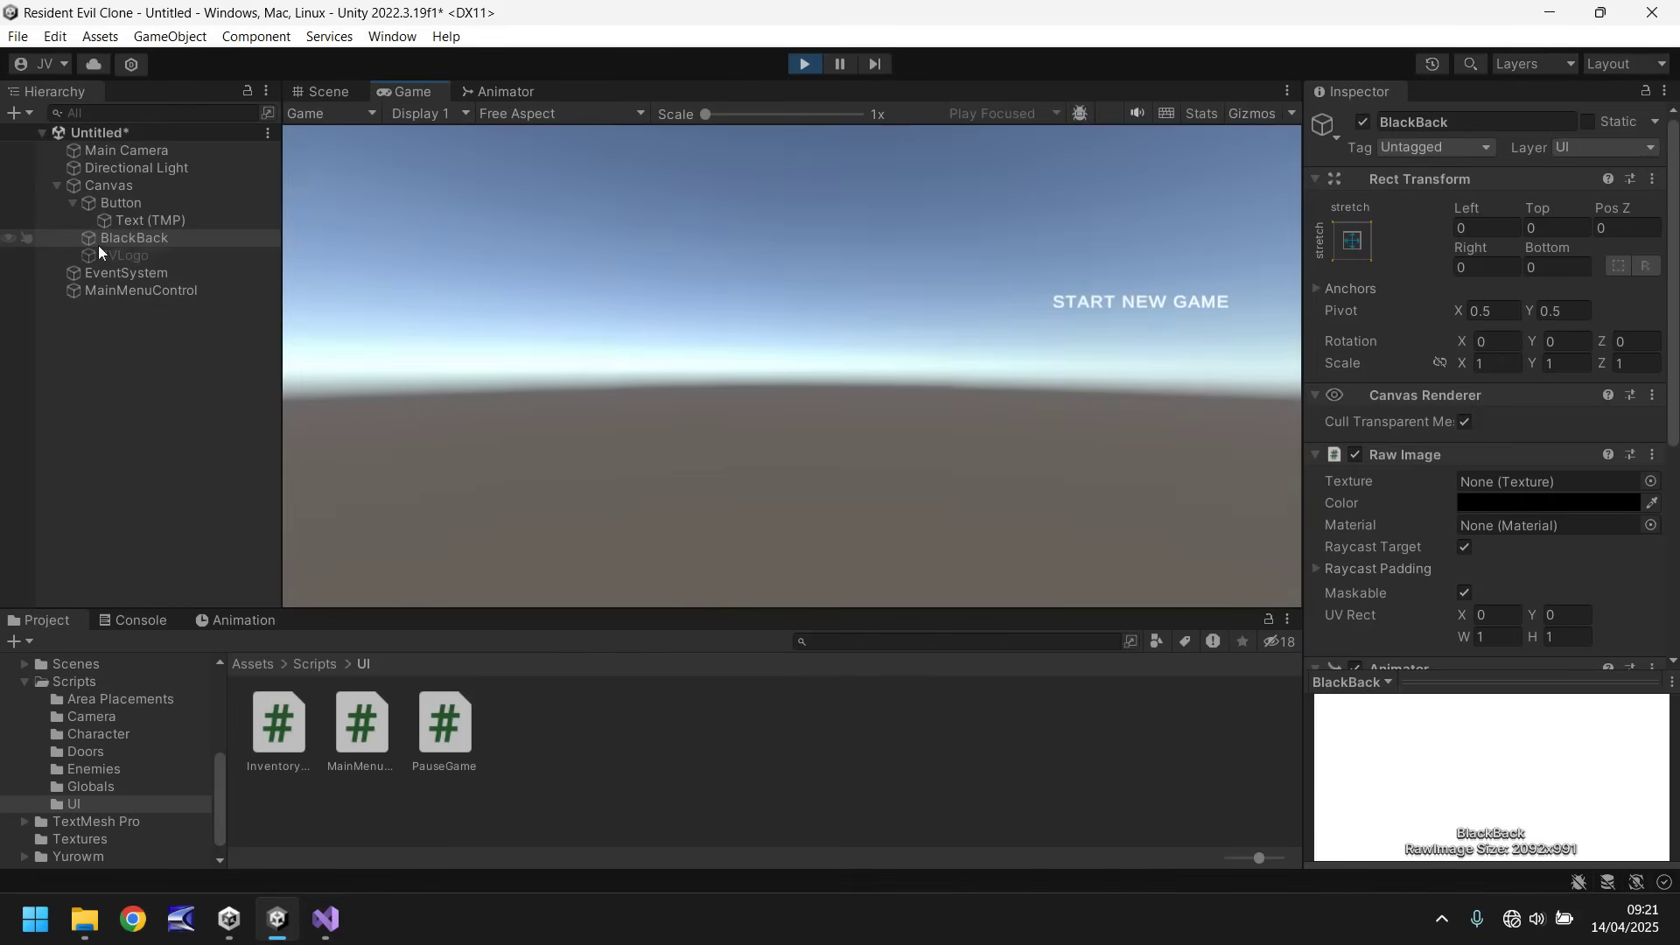
{"action": "left_click", "coordinate": [134, 241]}
{"action": "left_click", "coordinate": [1360, 122]}
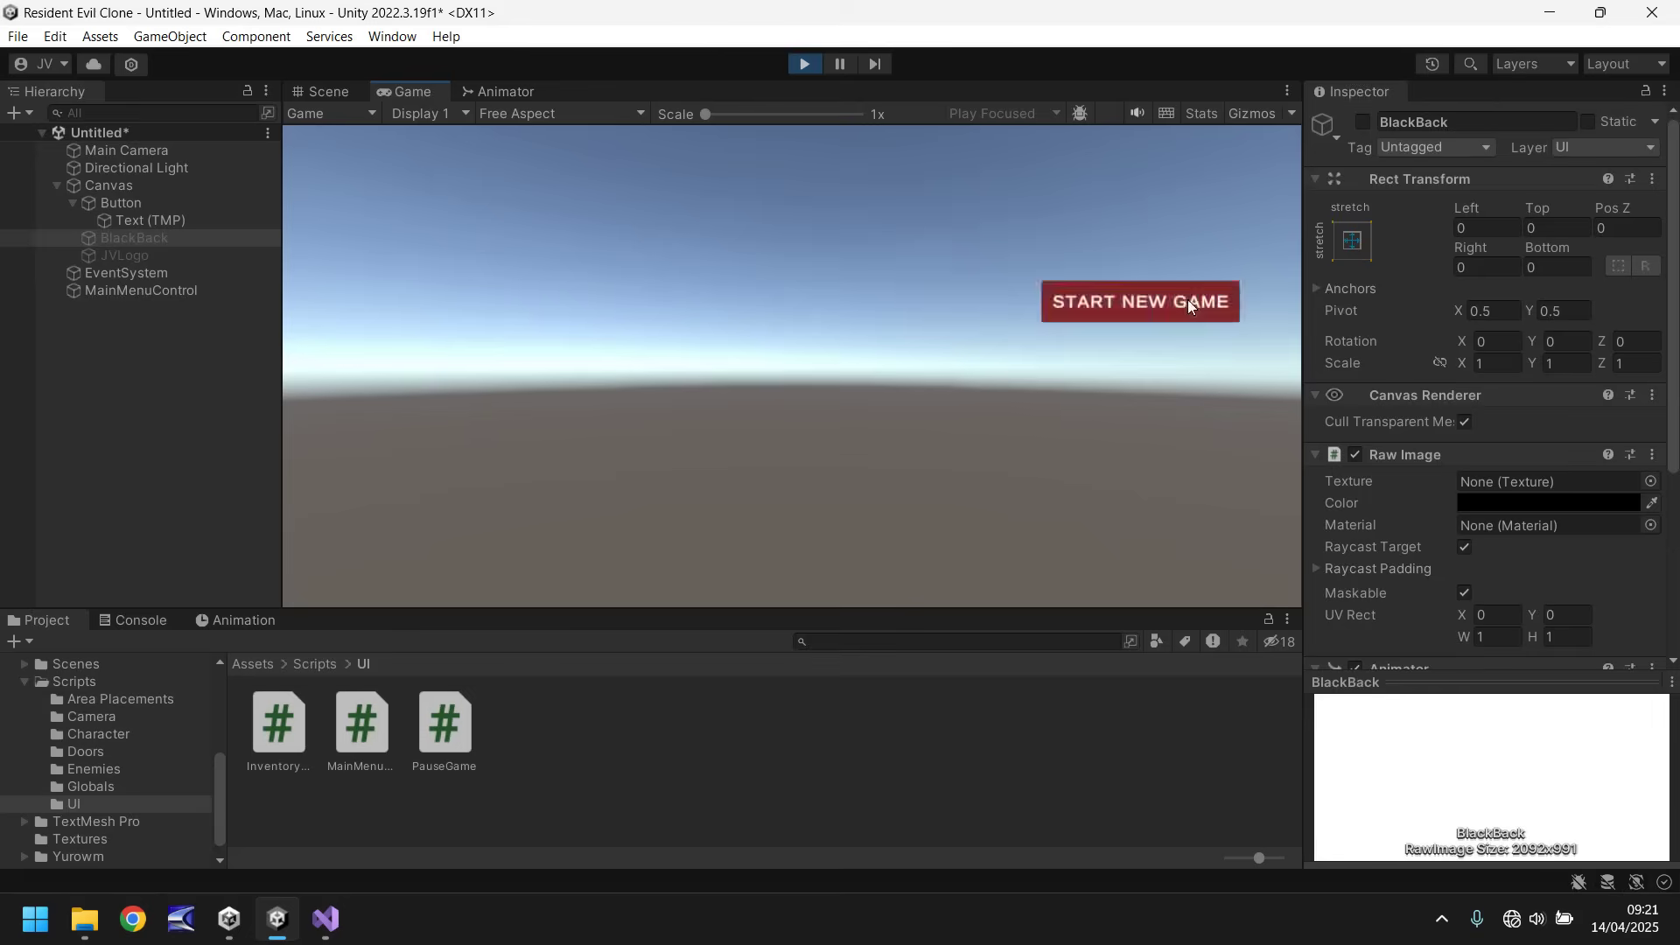
{"action": "left_click", "coordinate": [803, 63]}
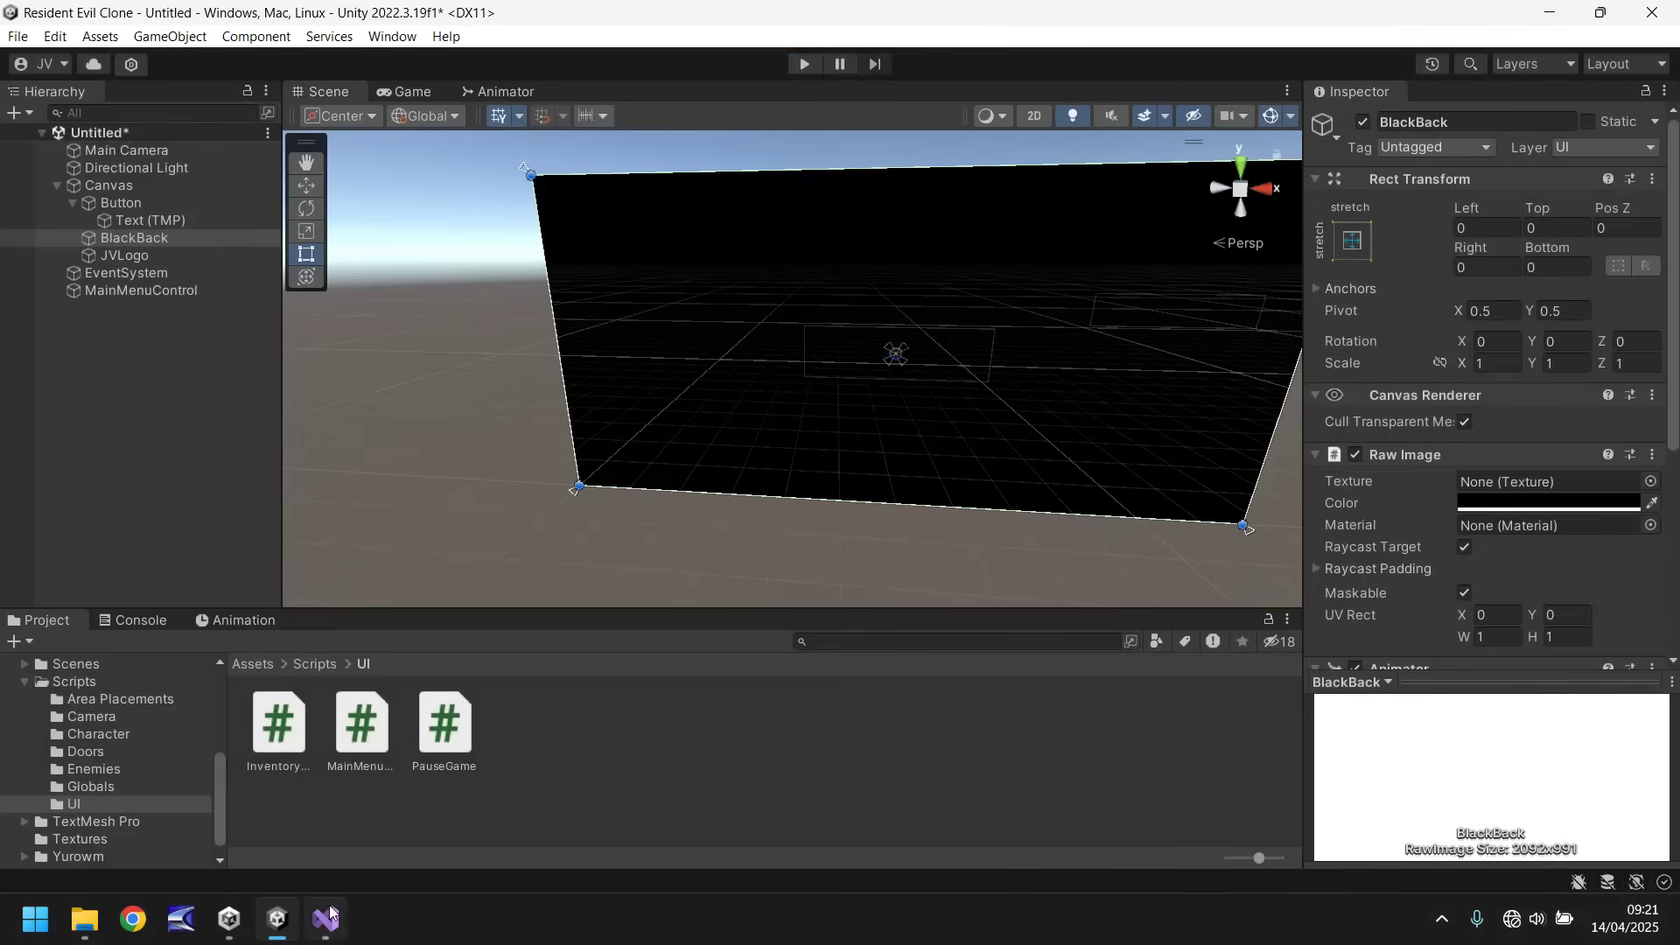
- In Visual Studio, add yield return new WaitForSeconds(2); after the FadeIn animation call in SplashToMenu of MainMenuFunction.cs
{"action": "left_click", "coordinate": [327, 917]}
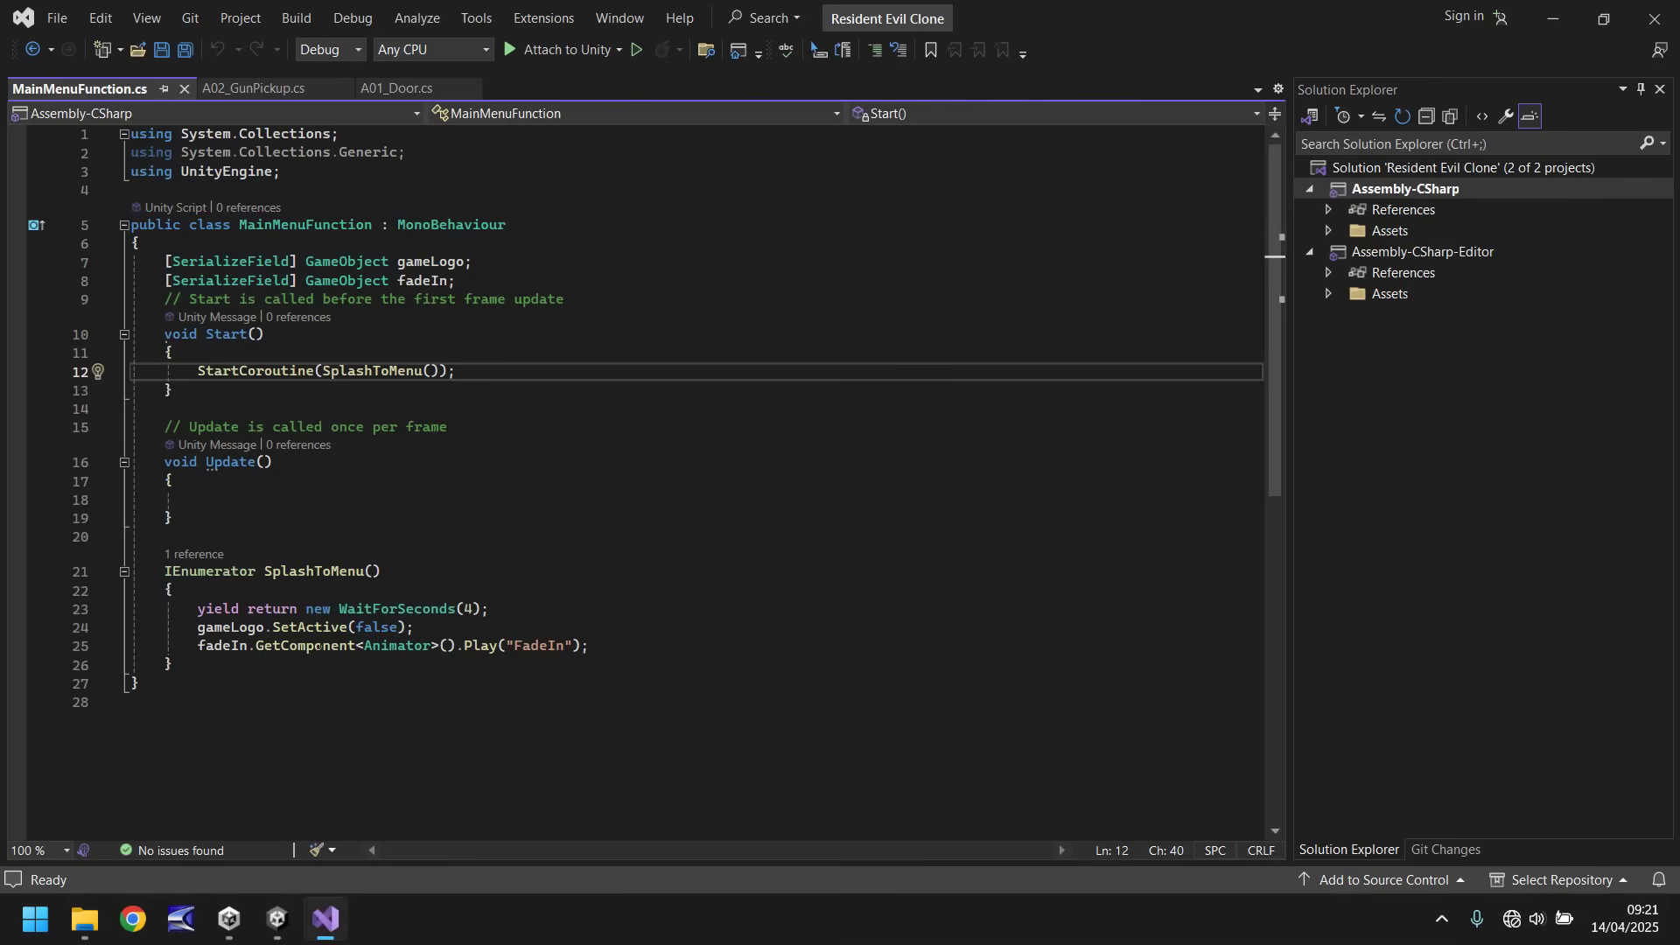
{"action": "left_click", "coordinate": [614, 644]}
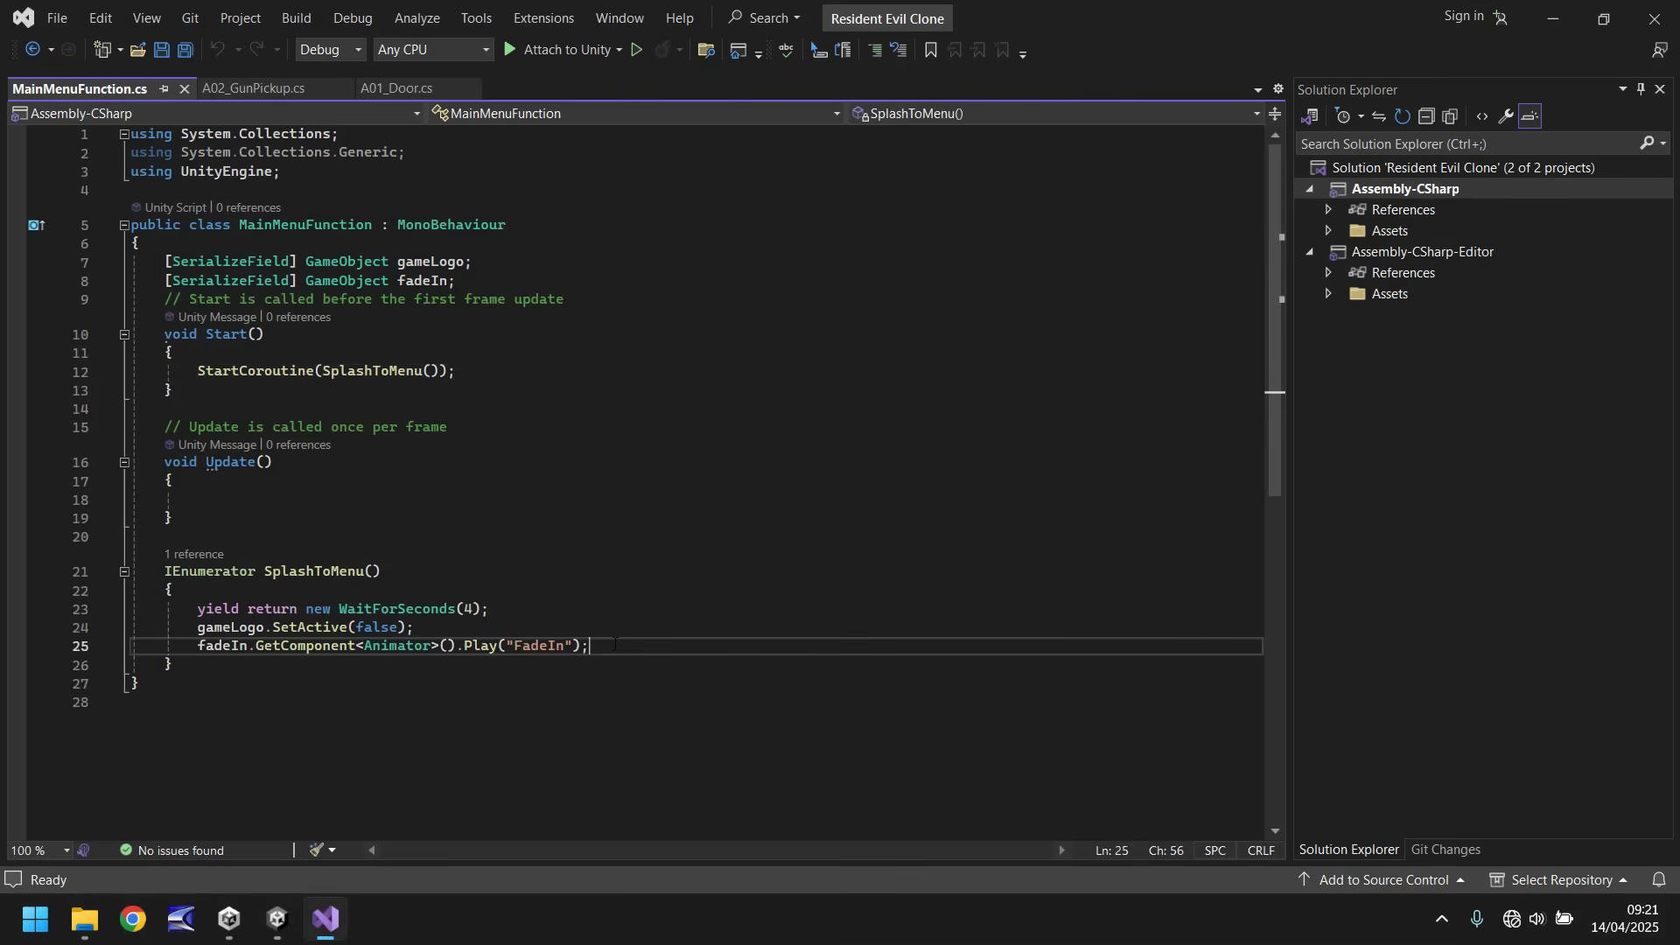
{"action": "key", "text": "Return"}
{"action": "type", "text": "yield return "}
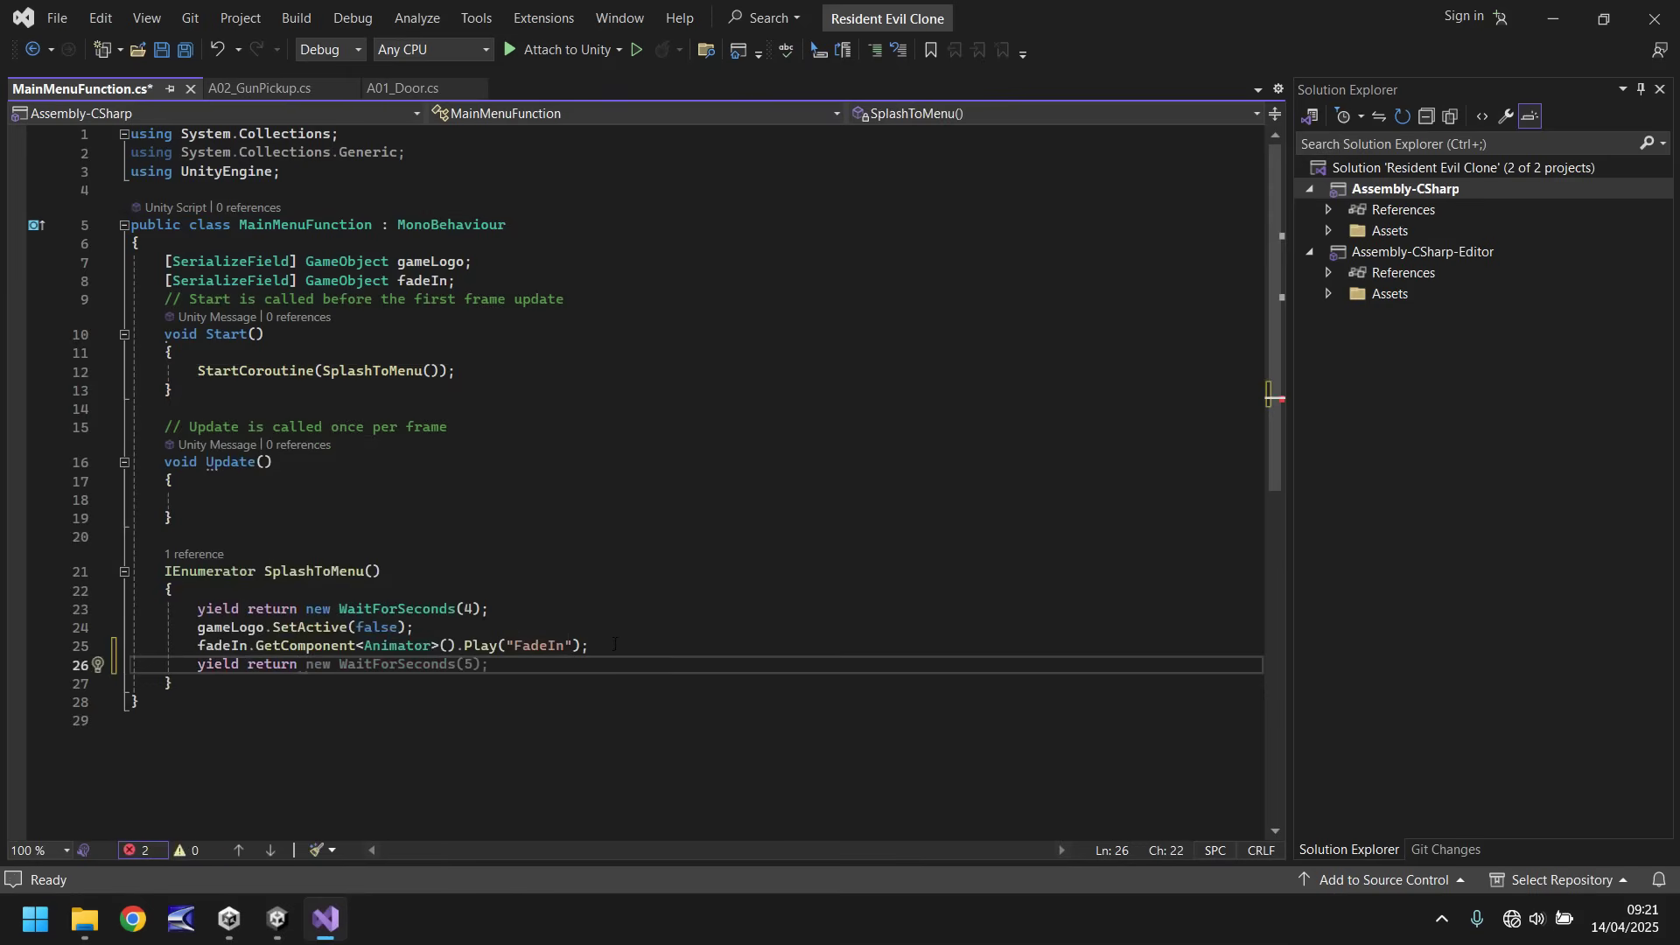
{"action": "type", "text": "new WaitFor"}
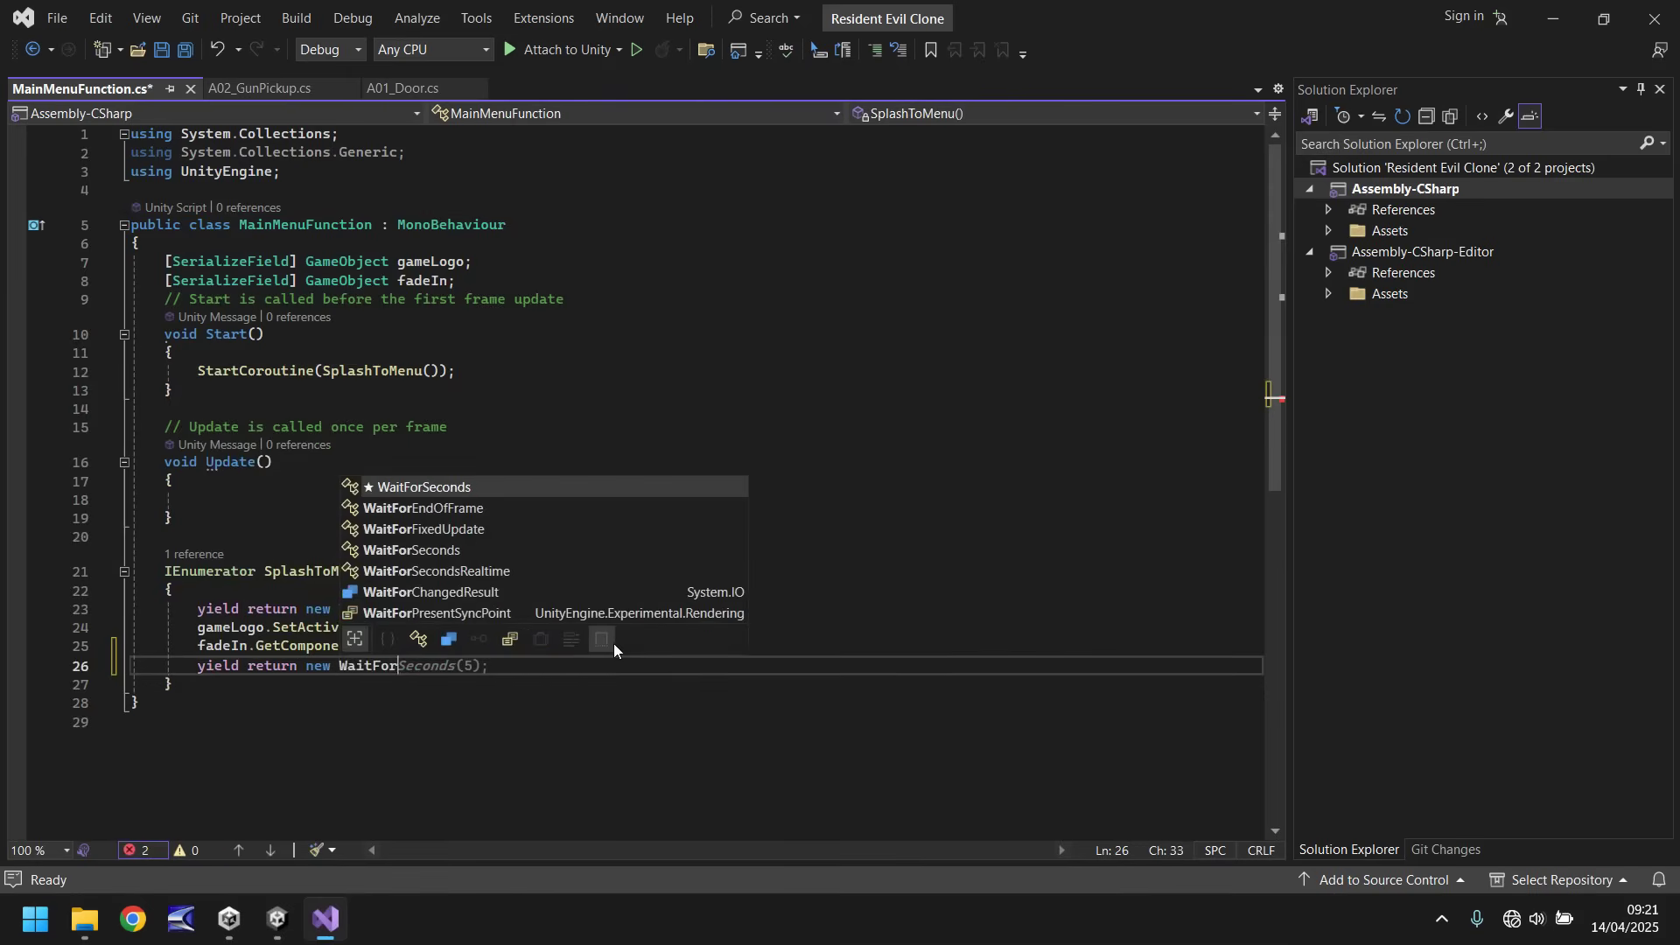
{"action": "type", "text": "Seconds(2);"}
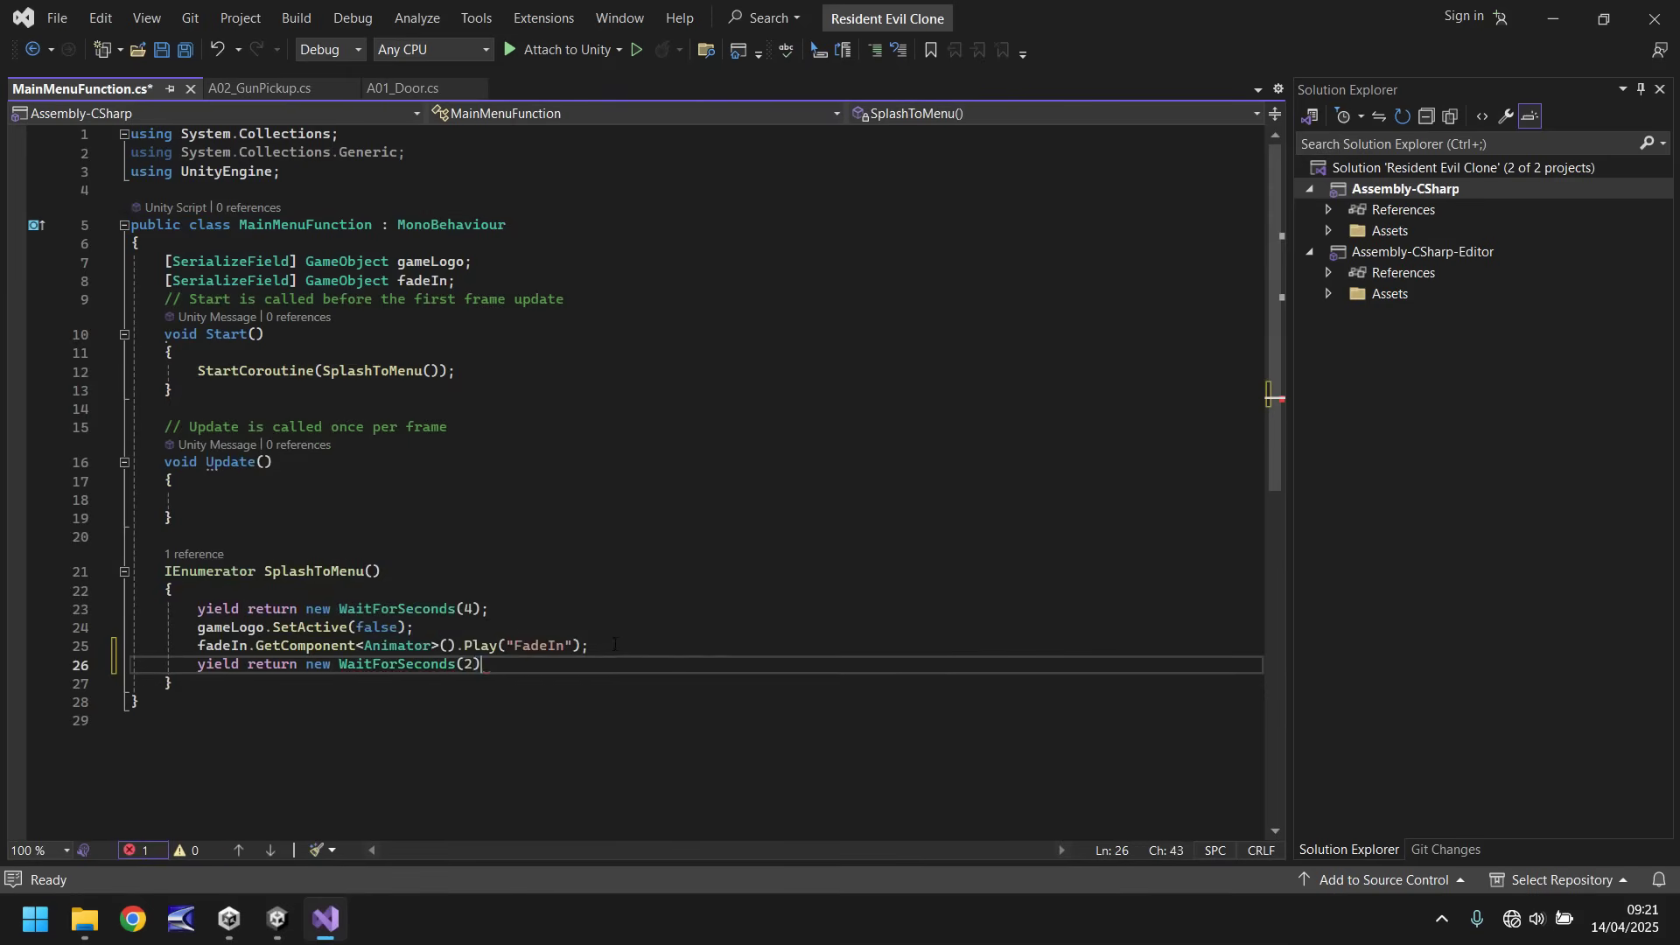
- Add fadeIn.SetActive(false); as the last line of the SplashToMenu coroutine
{"action": "key", "text": "Return"}
{"action": "type", "text": "fade"}
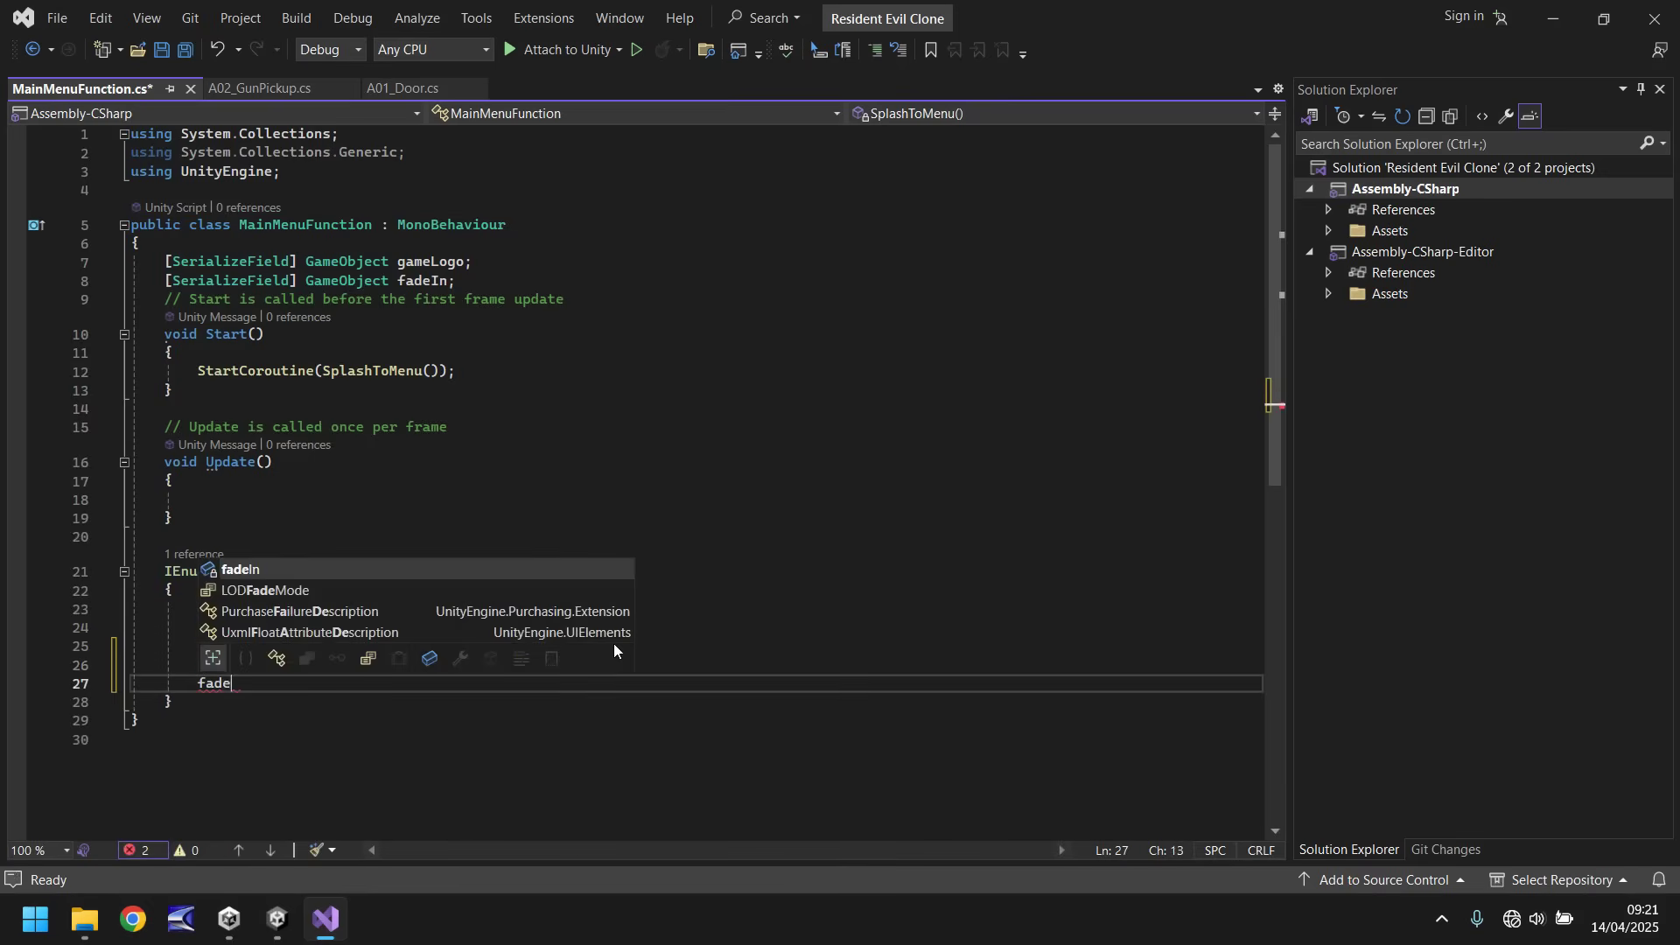
{"action": "type", "text": "In.Set"}
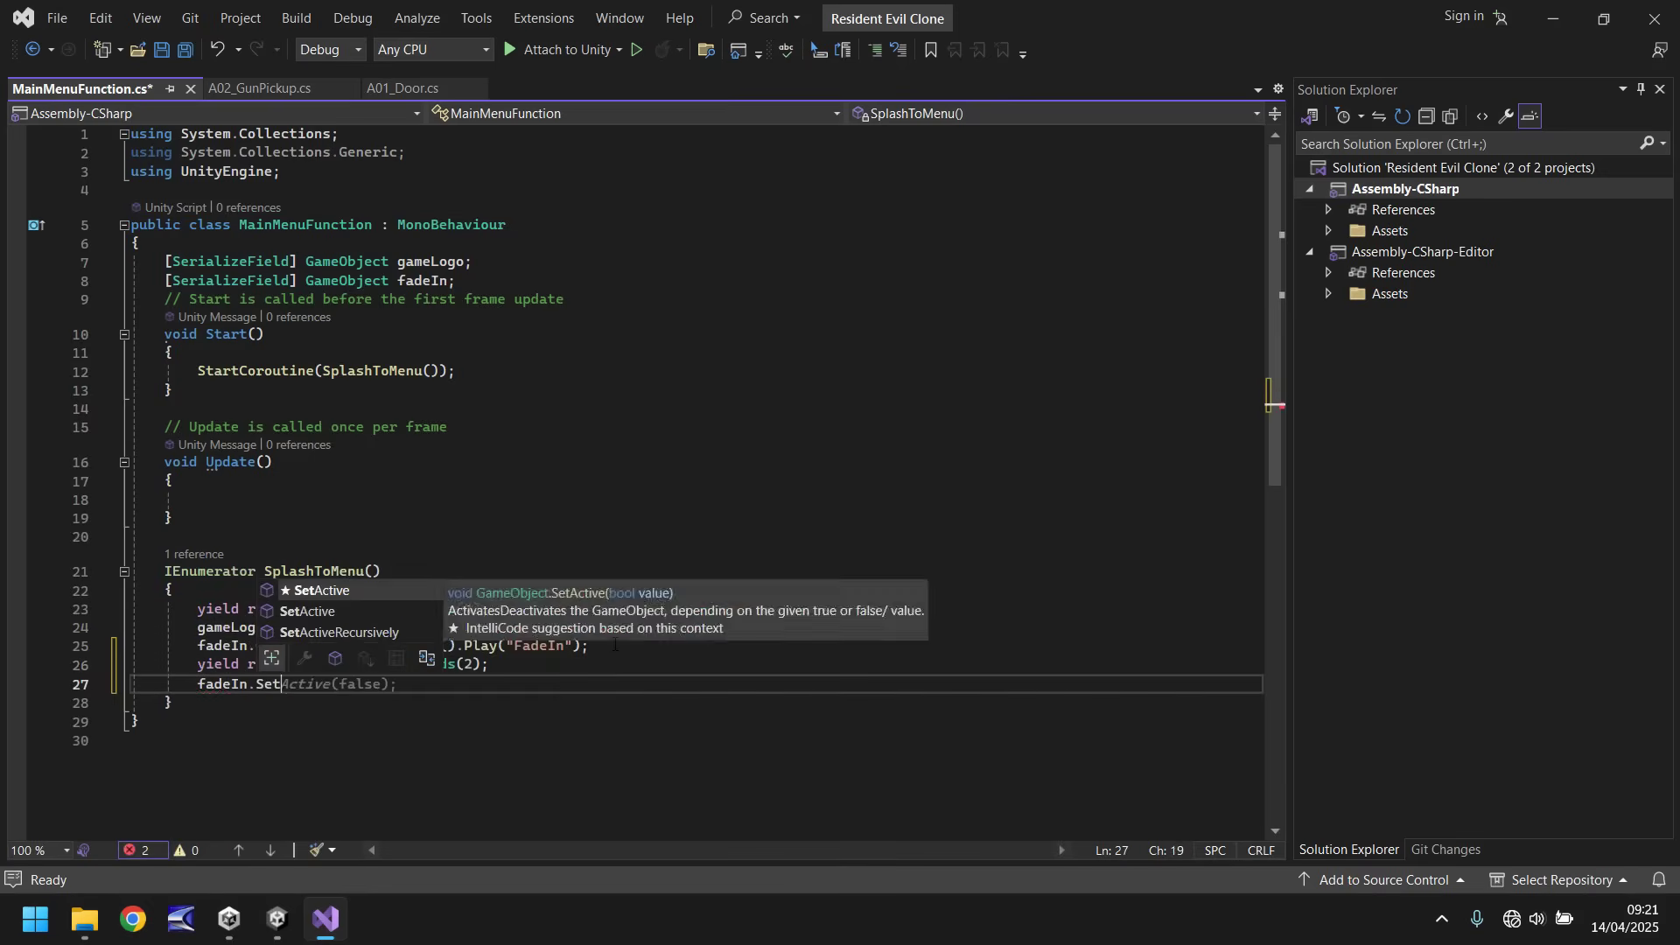
{"action": "type", "text": "Active(false);"}
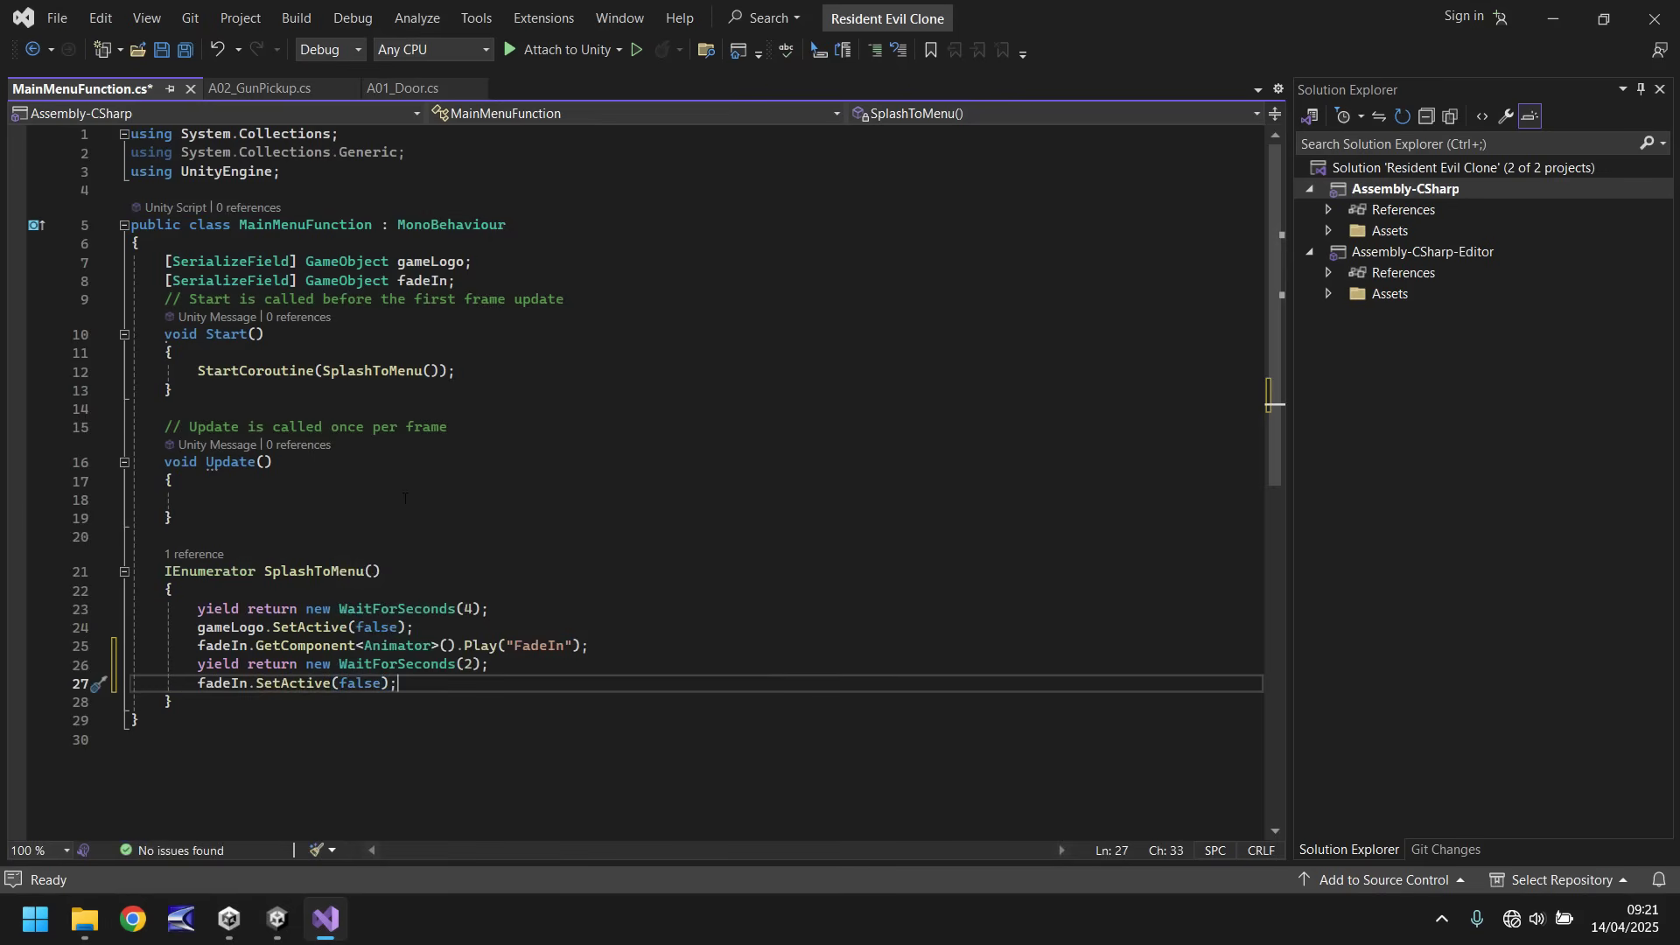
- Delete the default comments above Update and Start, and save the script
{"action": "left_click", "coordinate": [464, 427]}
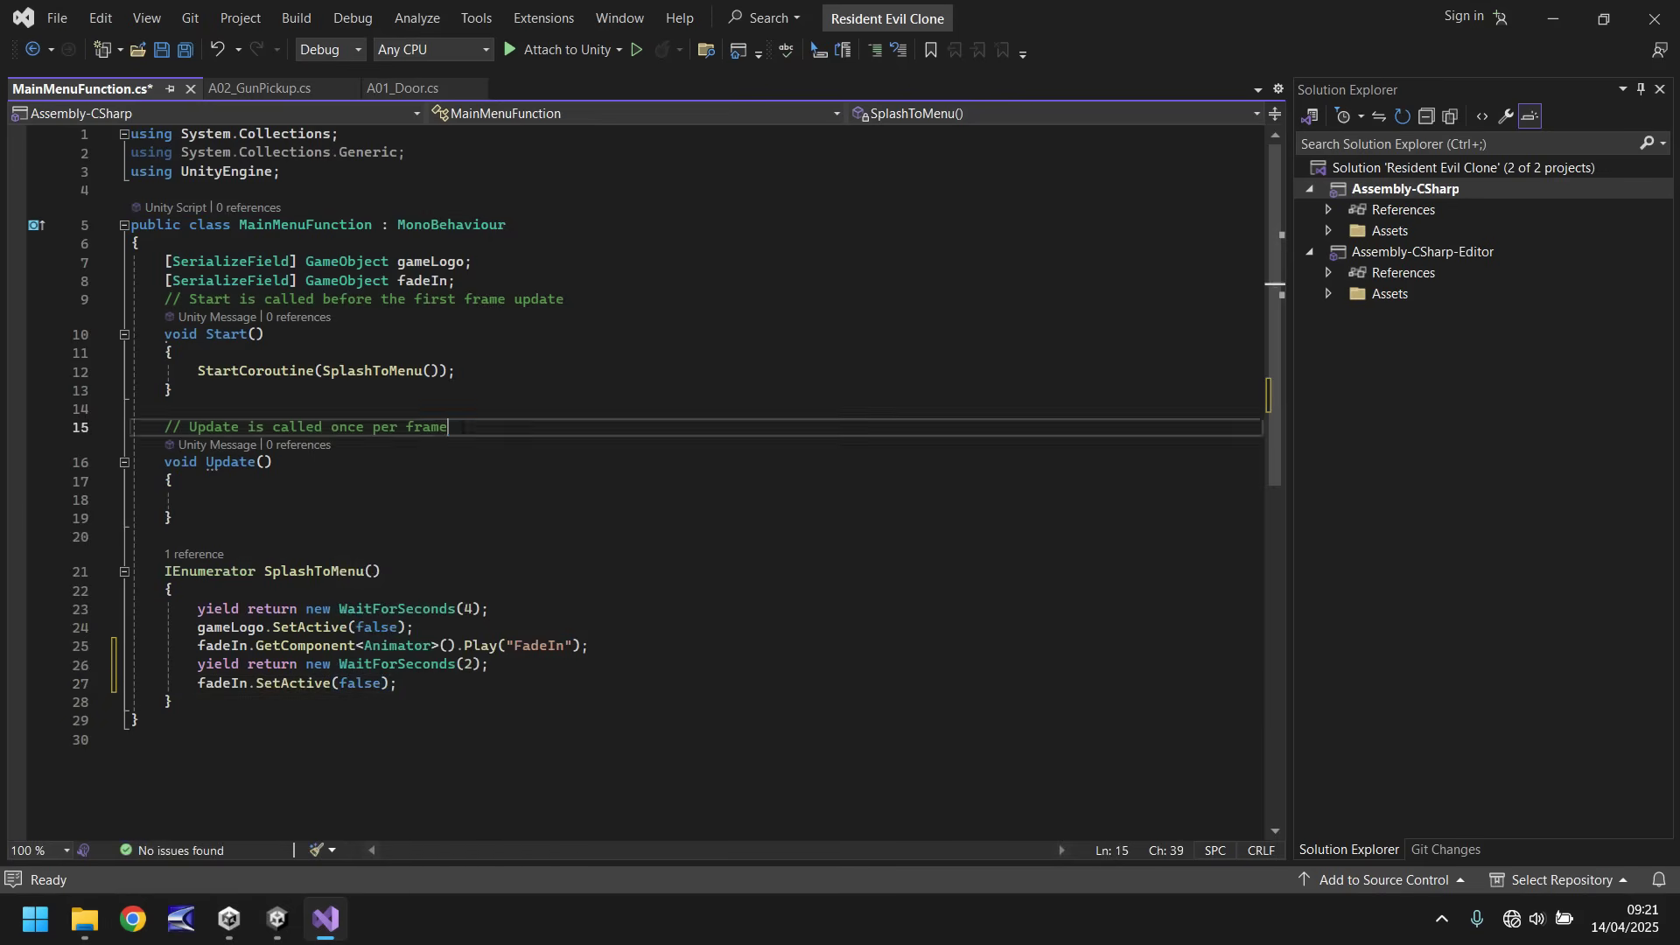
{"action": "key", "text": "shift+Home"}
{"action": "key", "text": "shift+Home"}
{"action": "key", "text": "BackSpace"}
{"action": "left_click_drag", "start_coordinate": [564, 299], "coordinate": [132, 299]}
{"action": "key", "text": "BackSpace"}
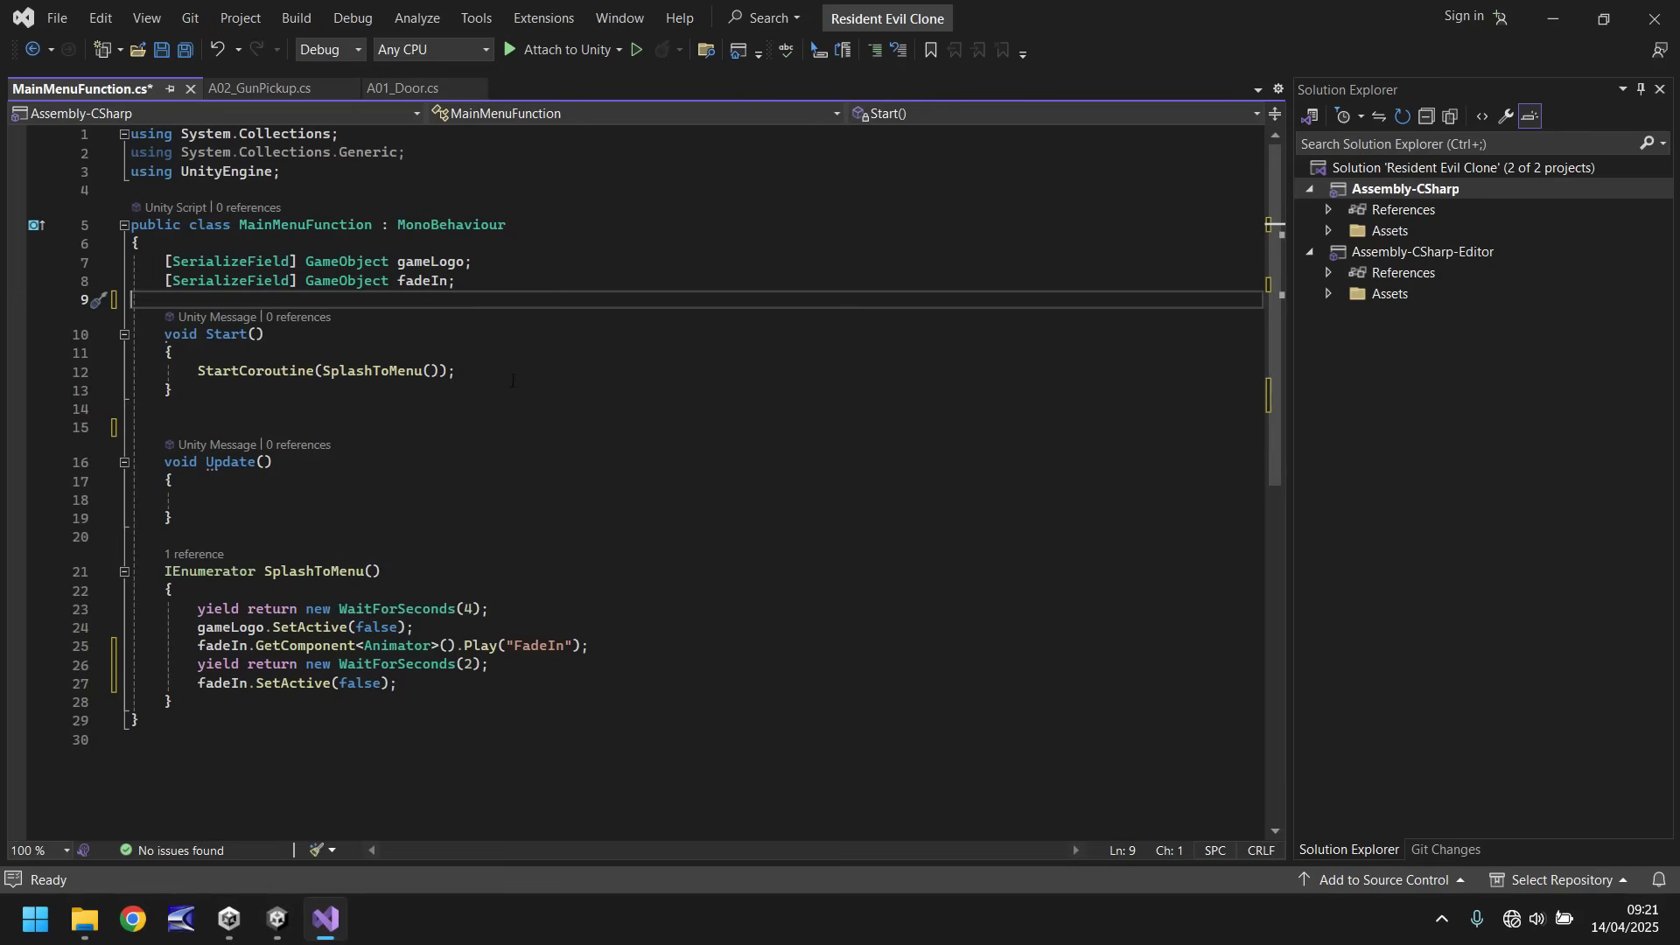
{"action": "key", "text": "ctrl+s"}
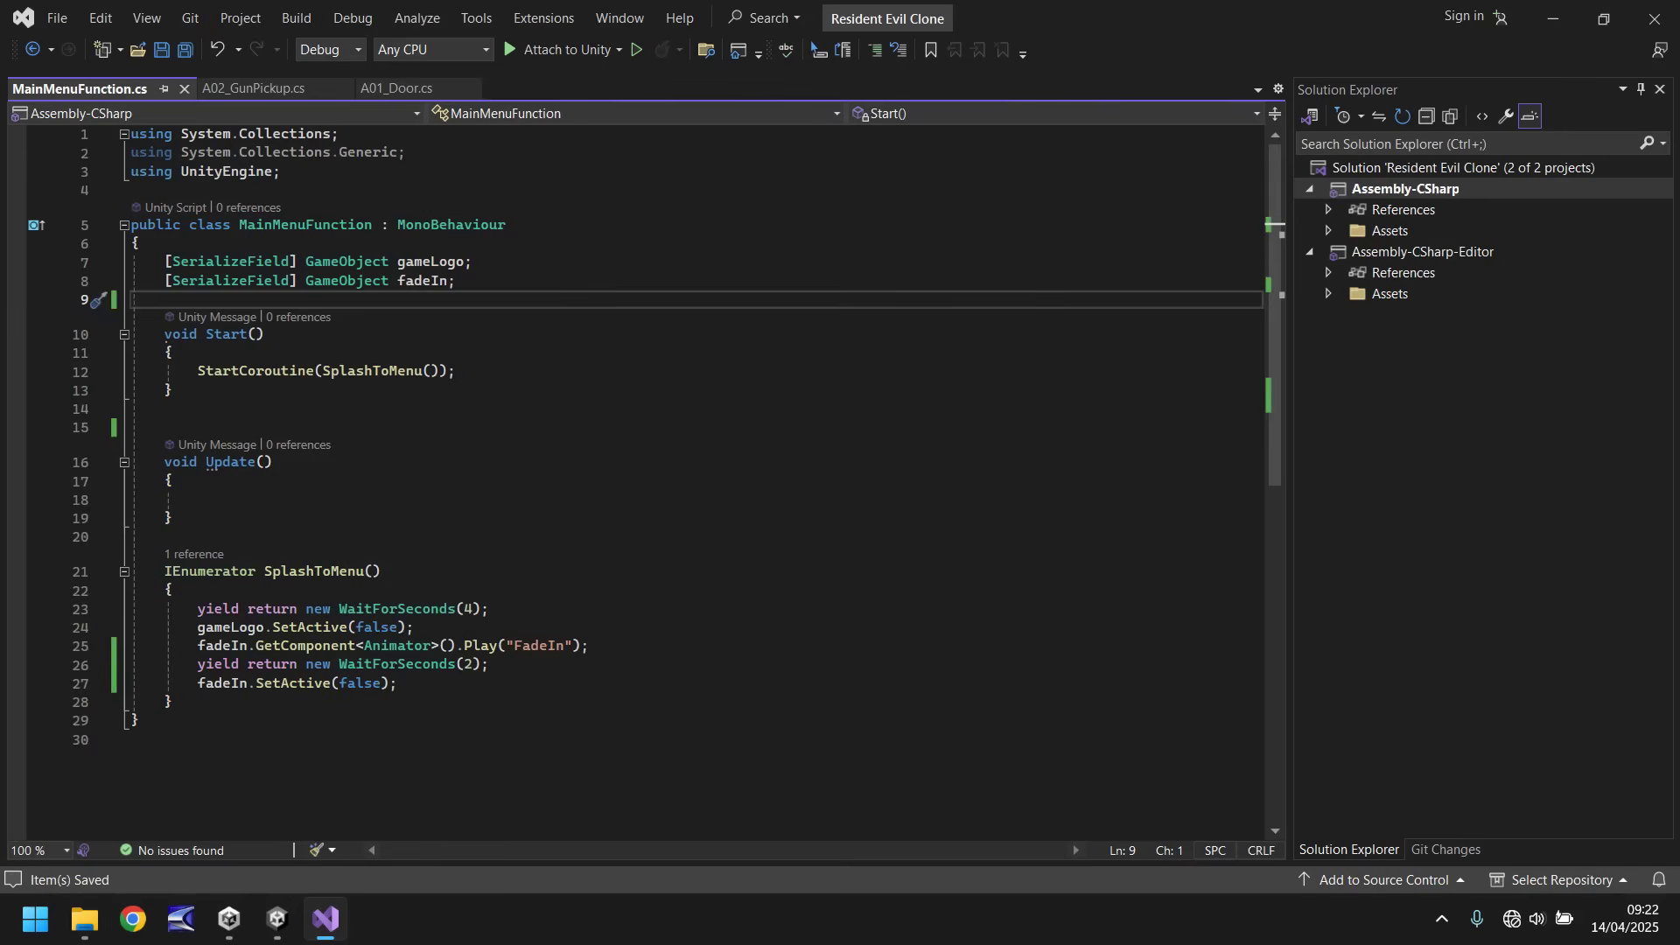
- Back in Unity, rename the Button object to PlayNew and deactivate BlackBack
{"action": "left_click", "coordinate": [280, 909]}
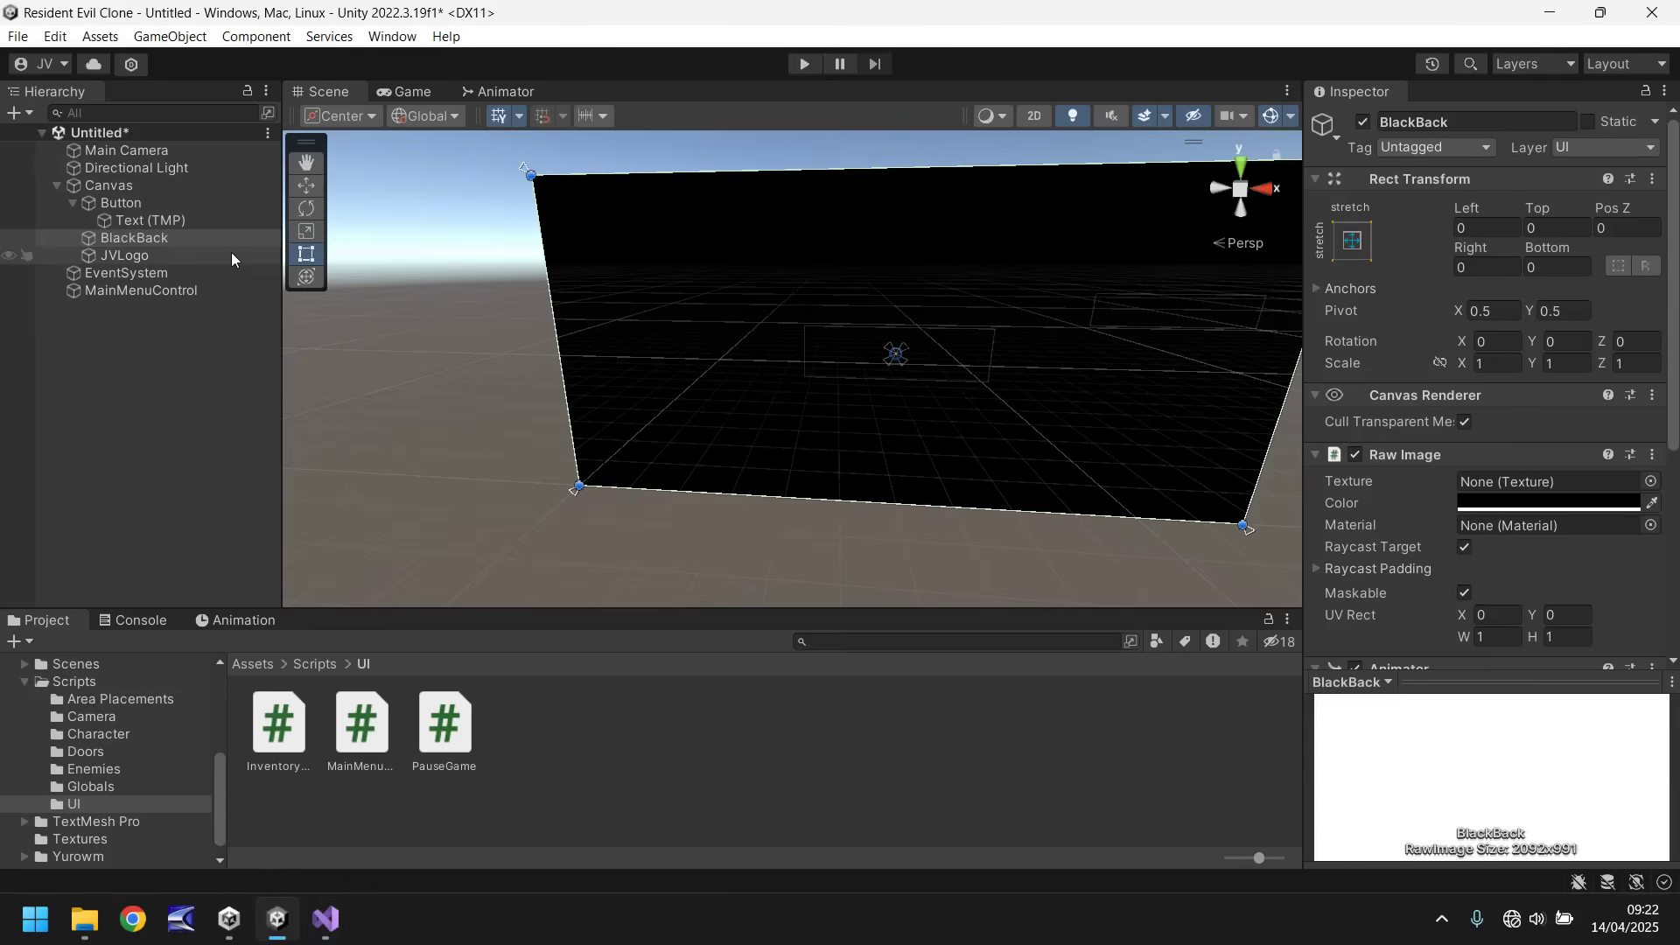
{"action": "left_click", "coordinate": [131, 202]}
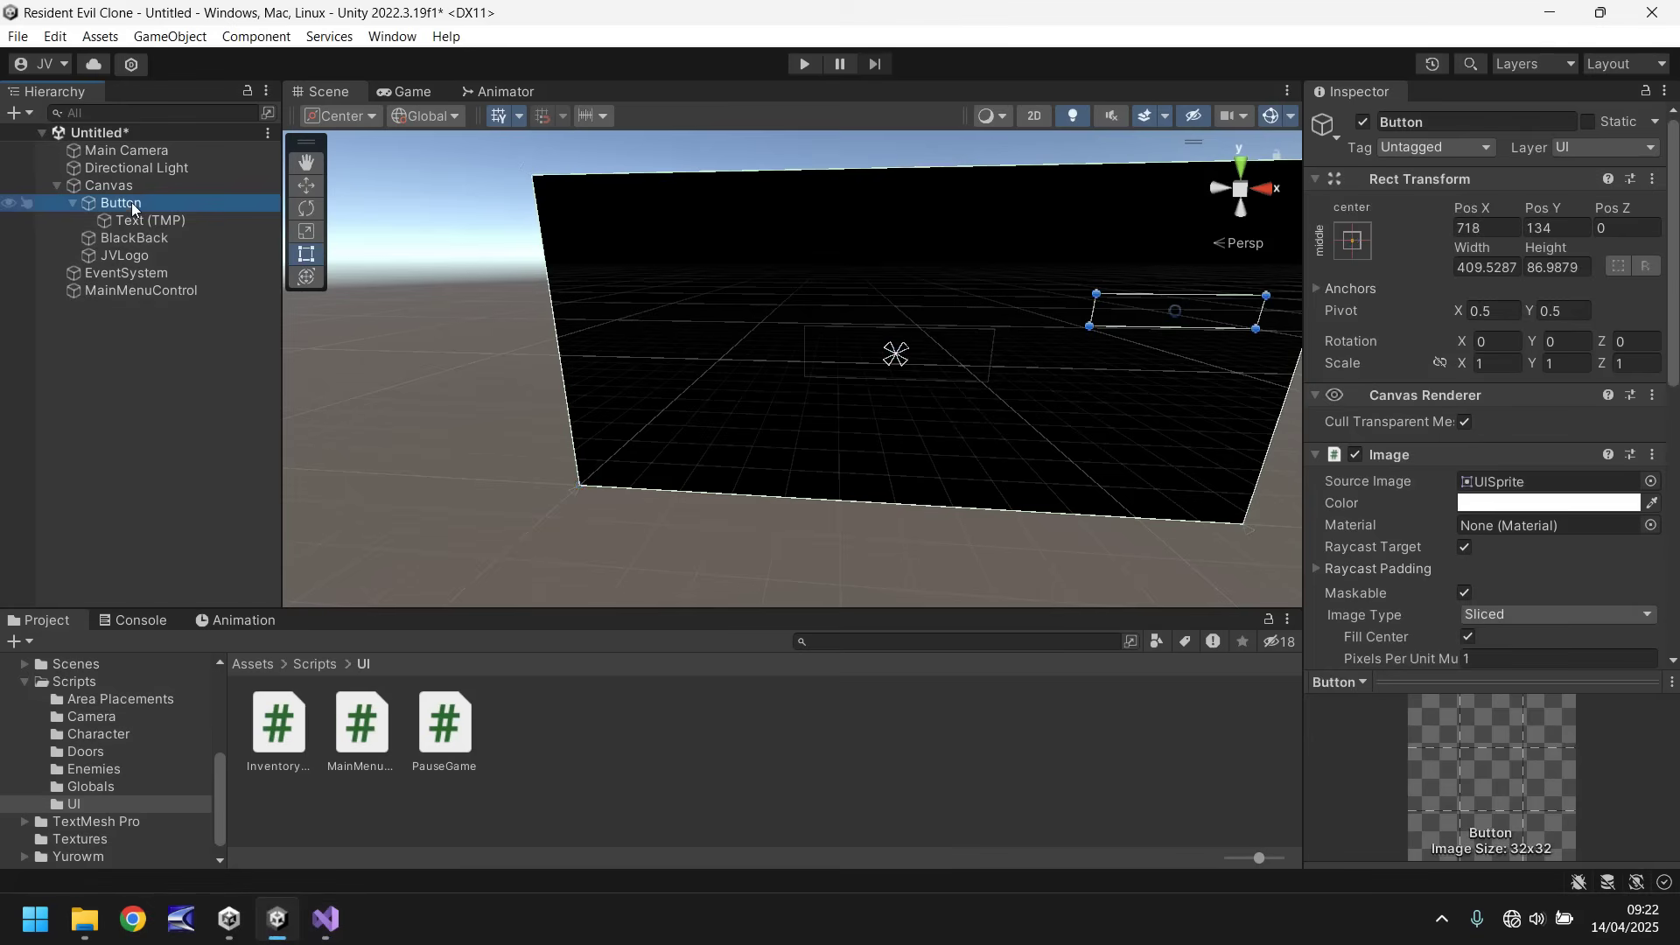
{"action": "left_click", "coordinate": [131, 202]}
{"action": "type", "text": "Pla"}
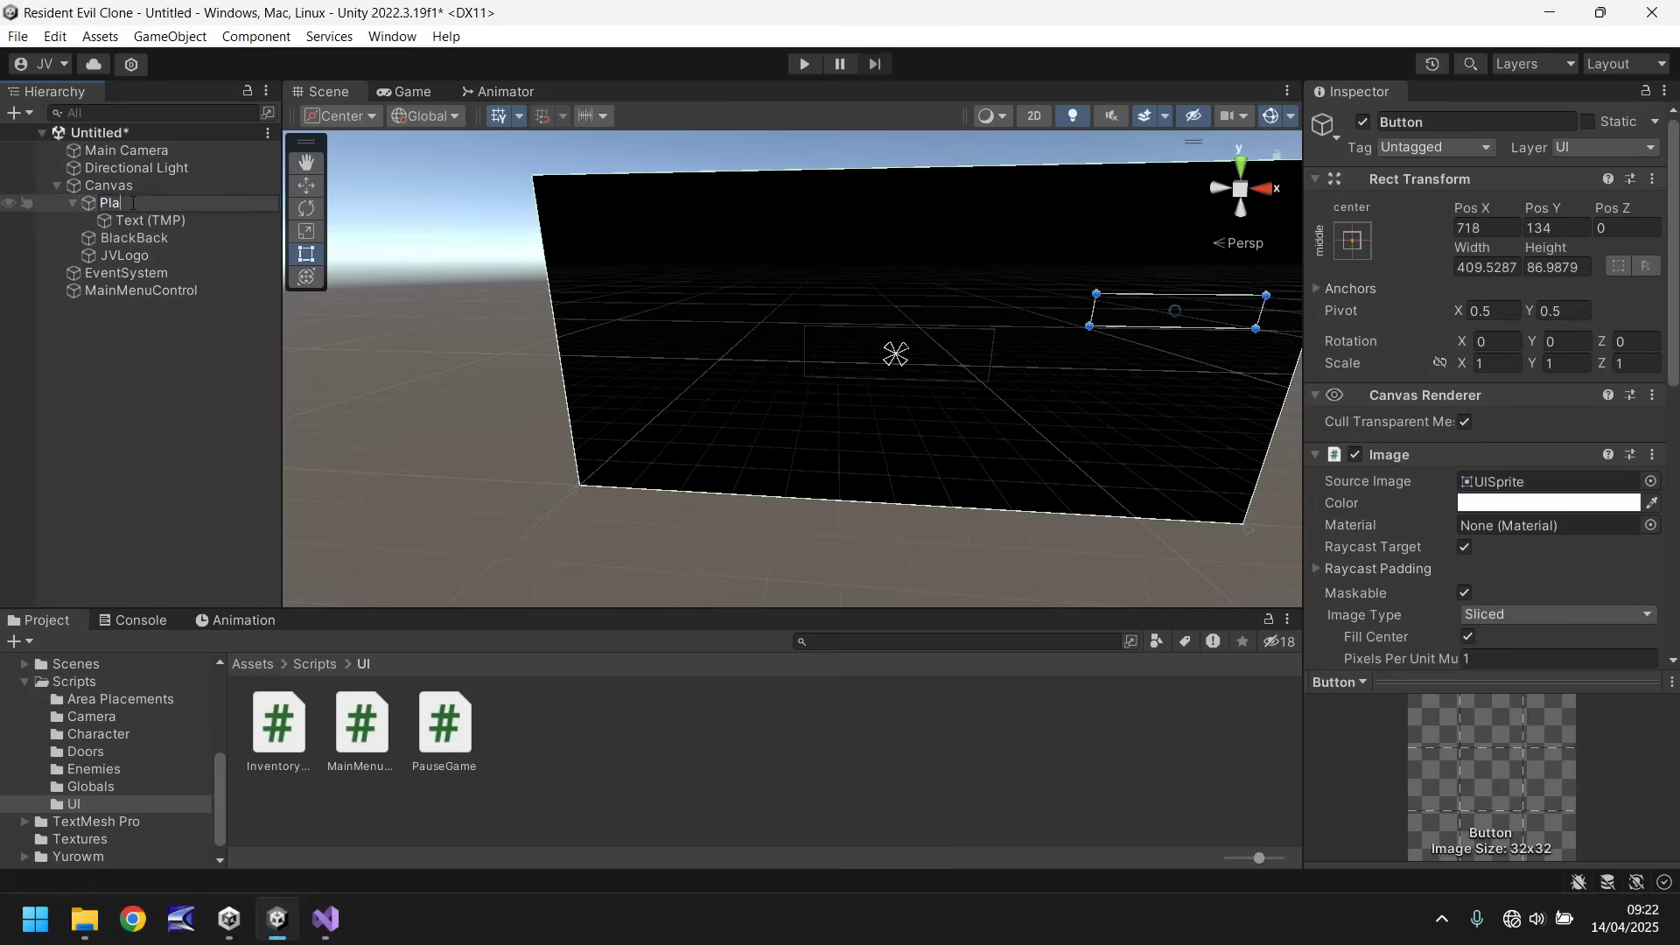
{"action": "type", "text": "yNew"}
{"action": "key", "text": "Return"}
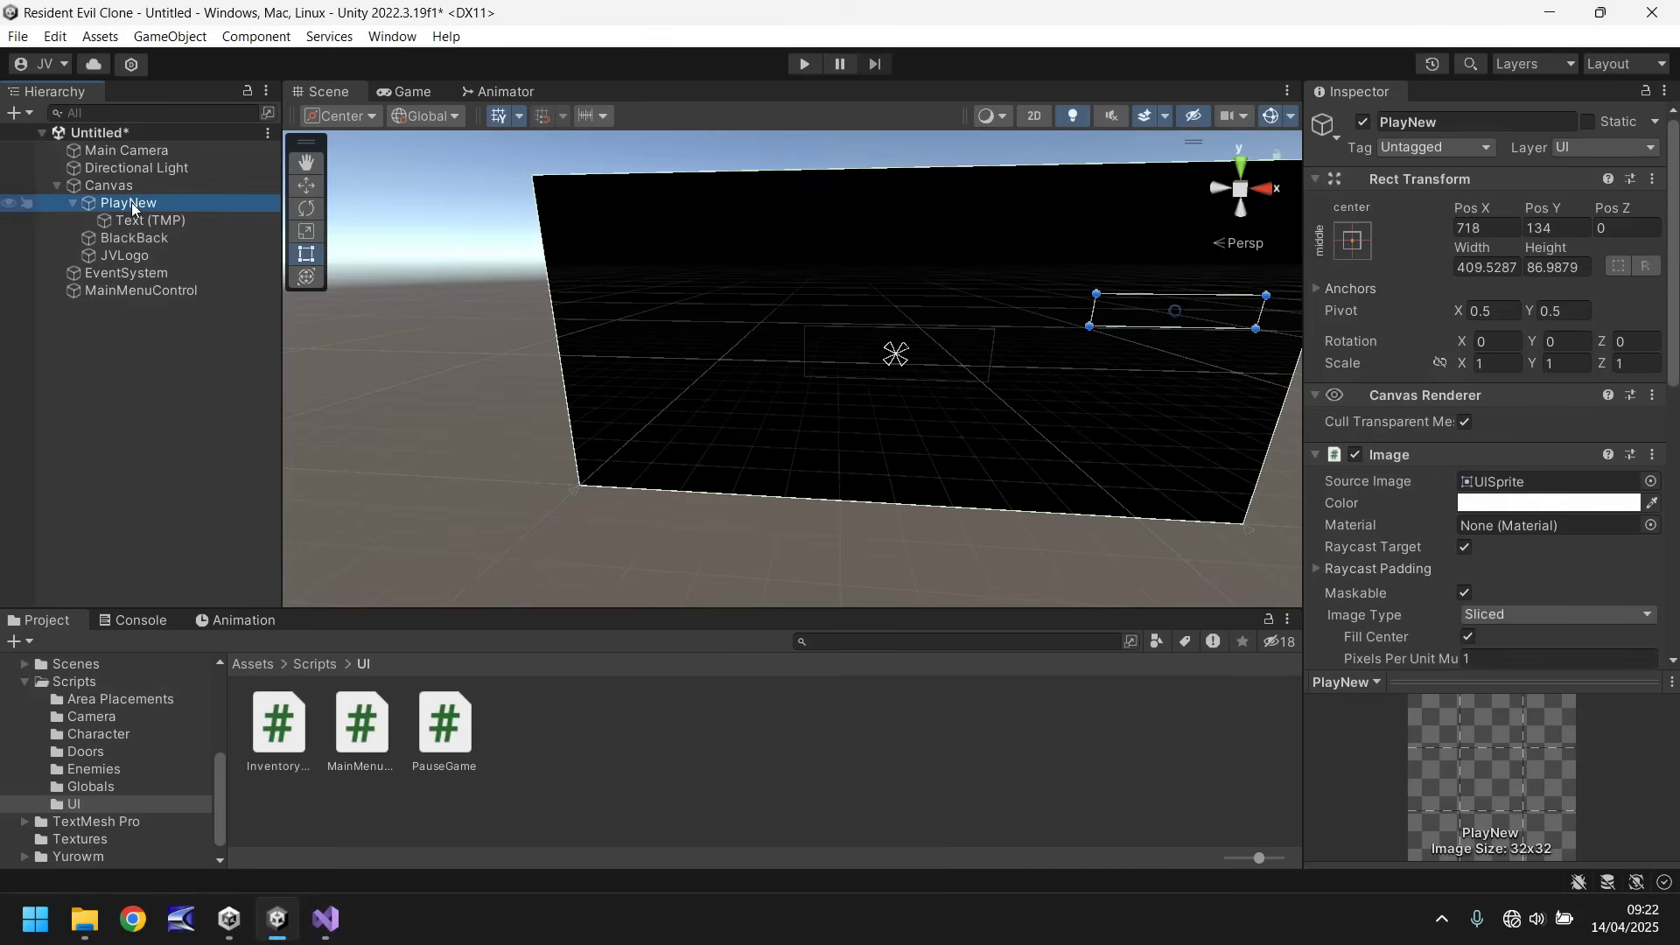
{"action": "left_click", "coordinate": [130, 236]}
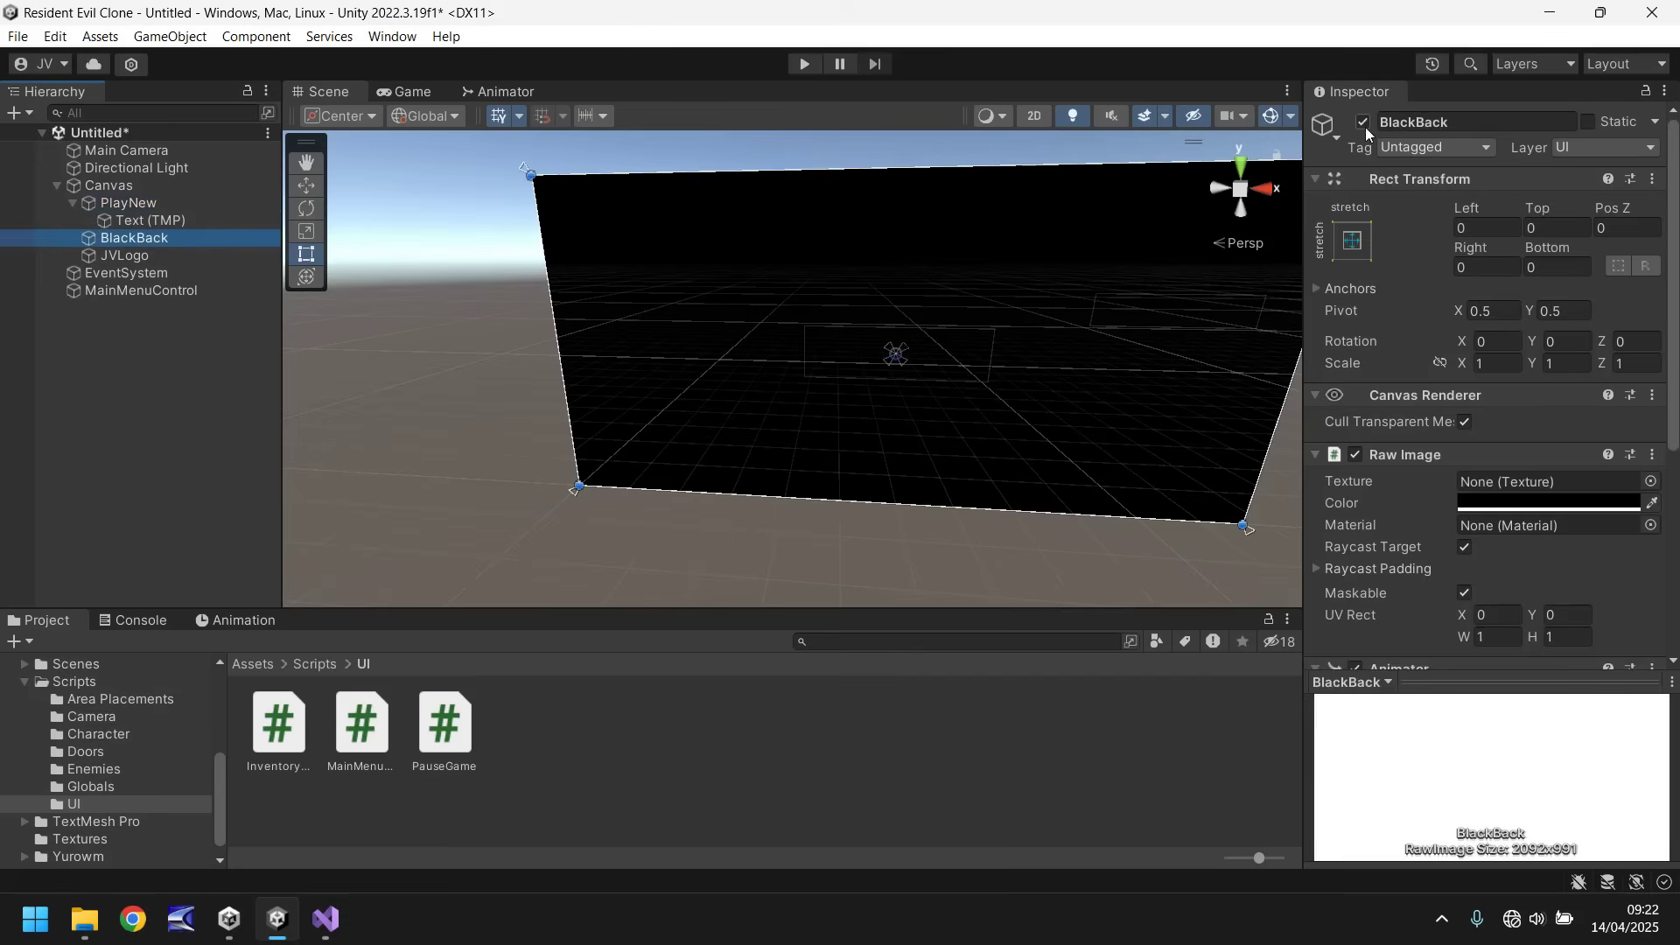
{"action": "left_click", "coordinate": [1363, 122]}
- Duplicate the PlayNew button and place the copy directly below the original at Pos Y about 34
{"action": "left_click", "coordinate": [148, 204]}
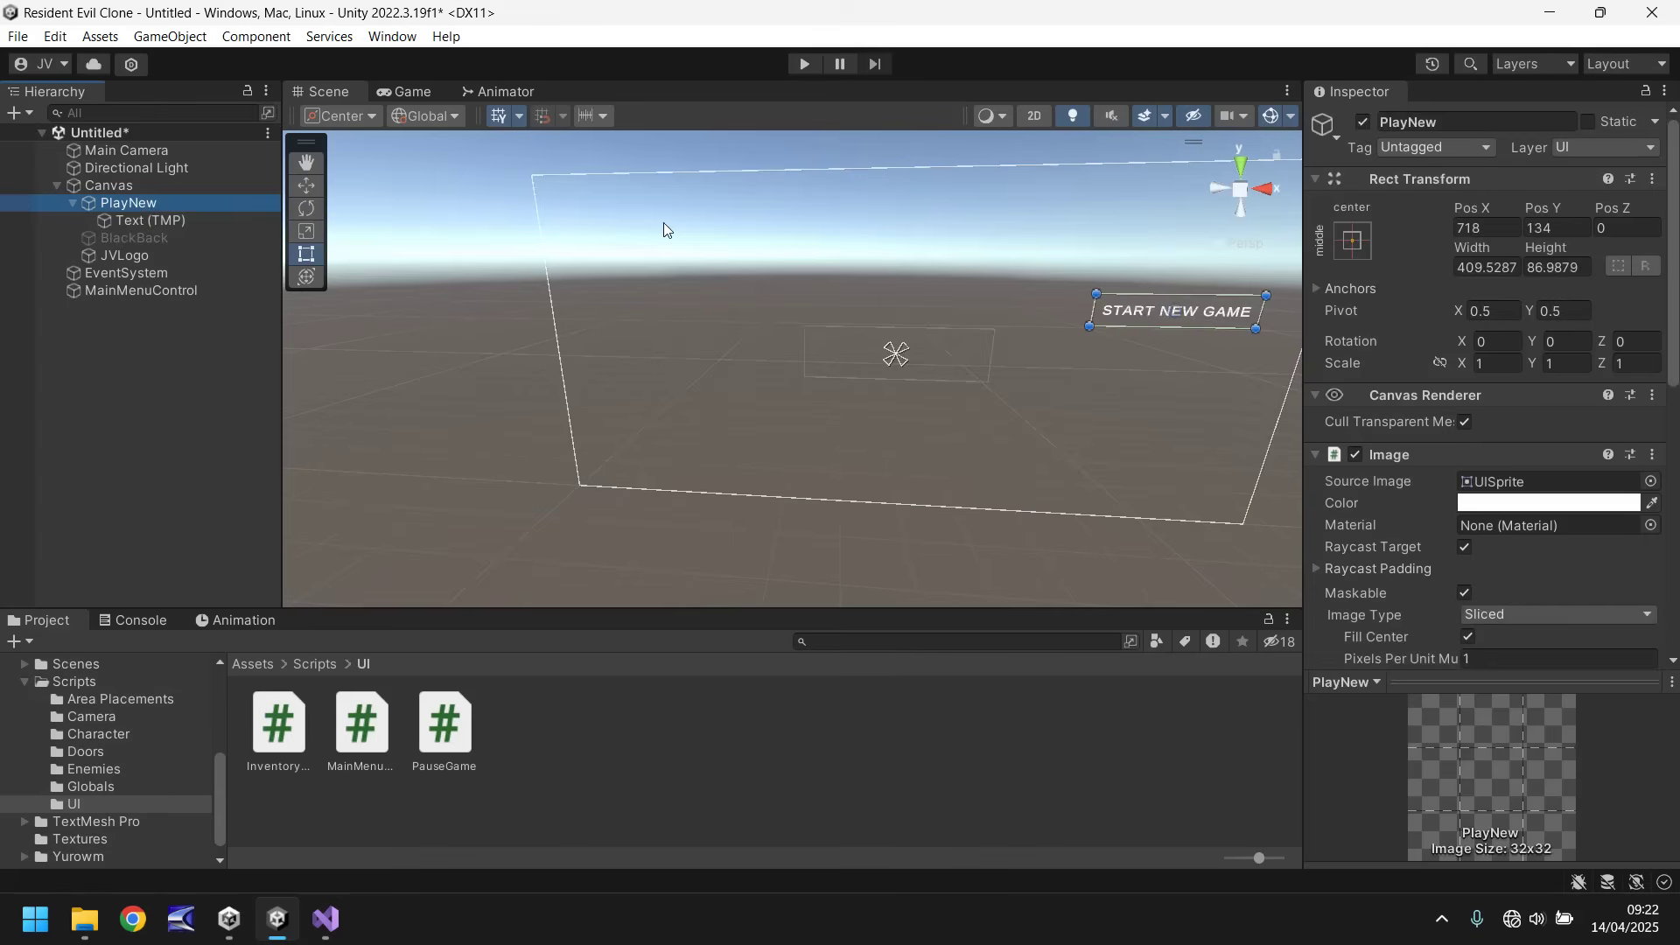
{"action": "key", "text": "ctrl+d"}
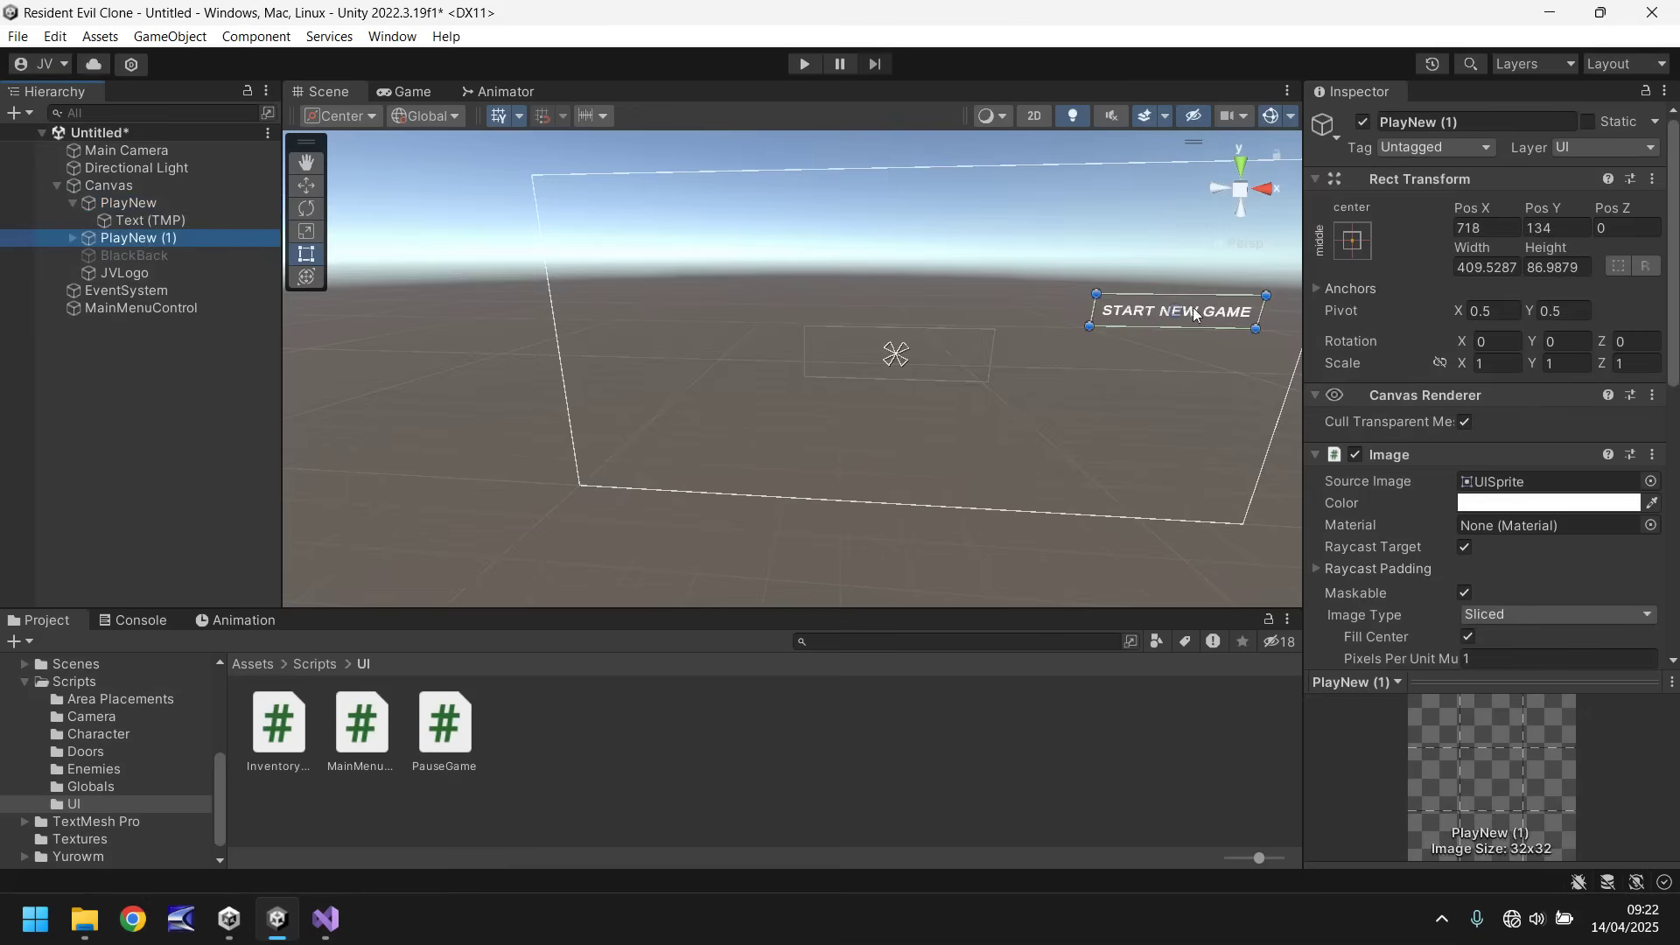
{"action": "left_click_drag", "start_coordinate": [1195, 313], "coordinate": [1204, 350]}
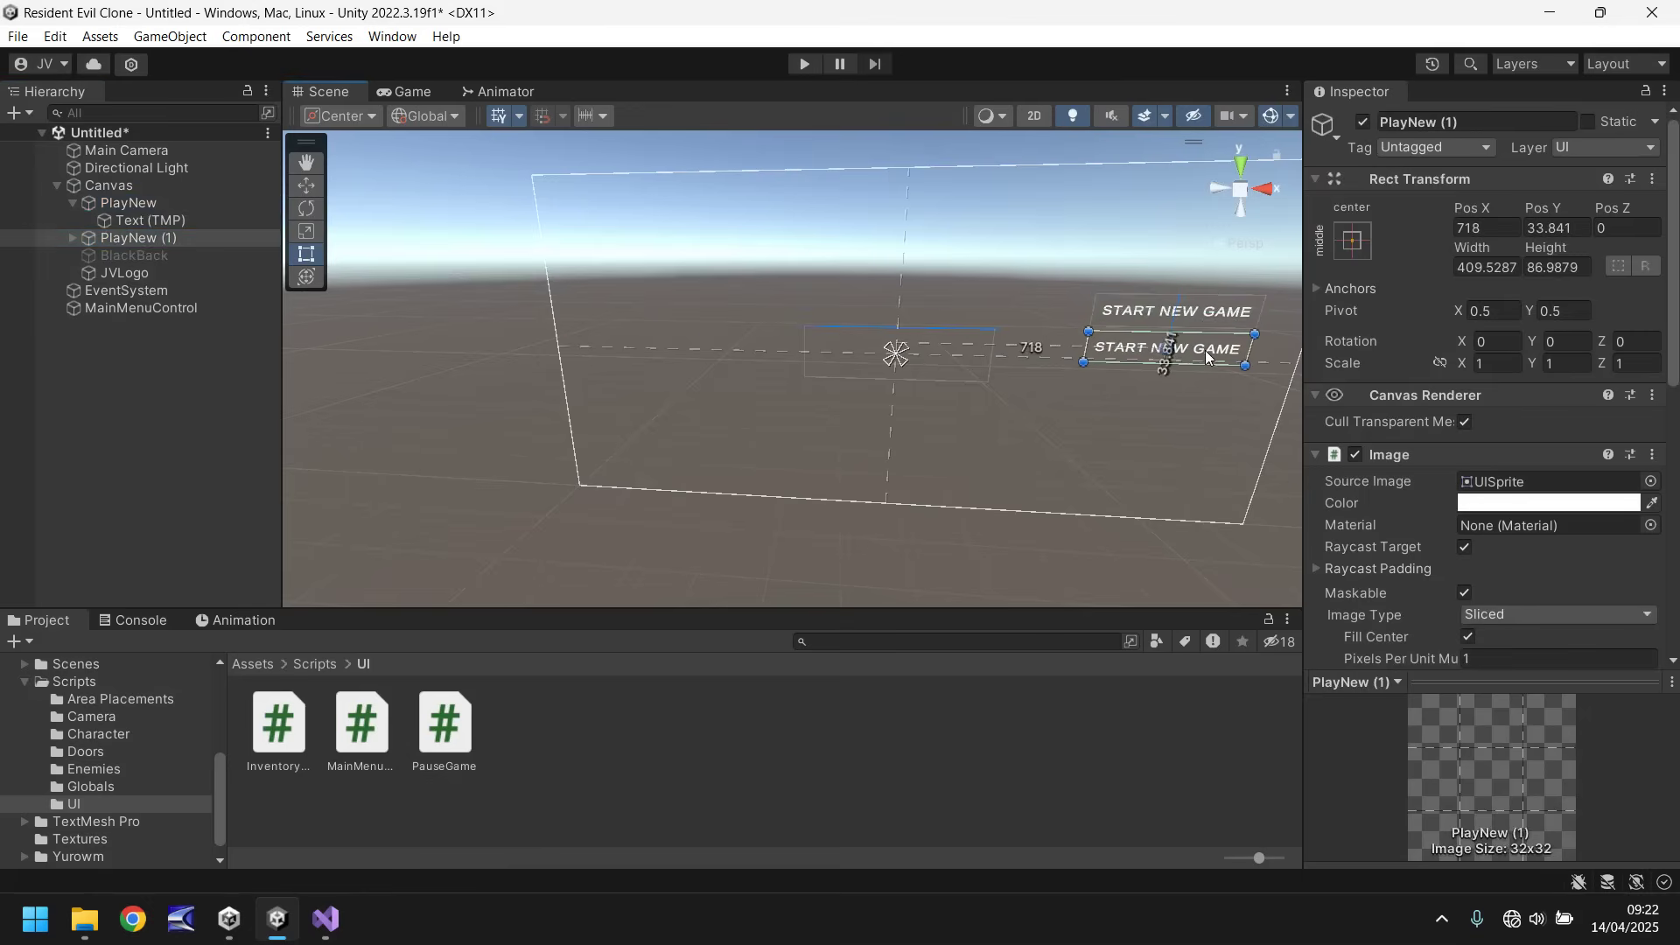
- Set the duplicated button's text to LOAD GAME and rename the button object to LoadGame
{"action": "left_click", "coordinate": [73, 238]}
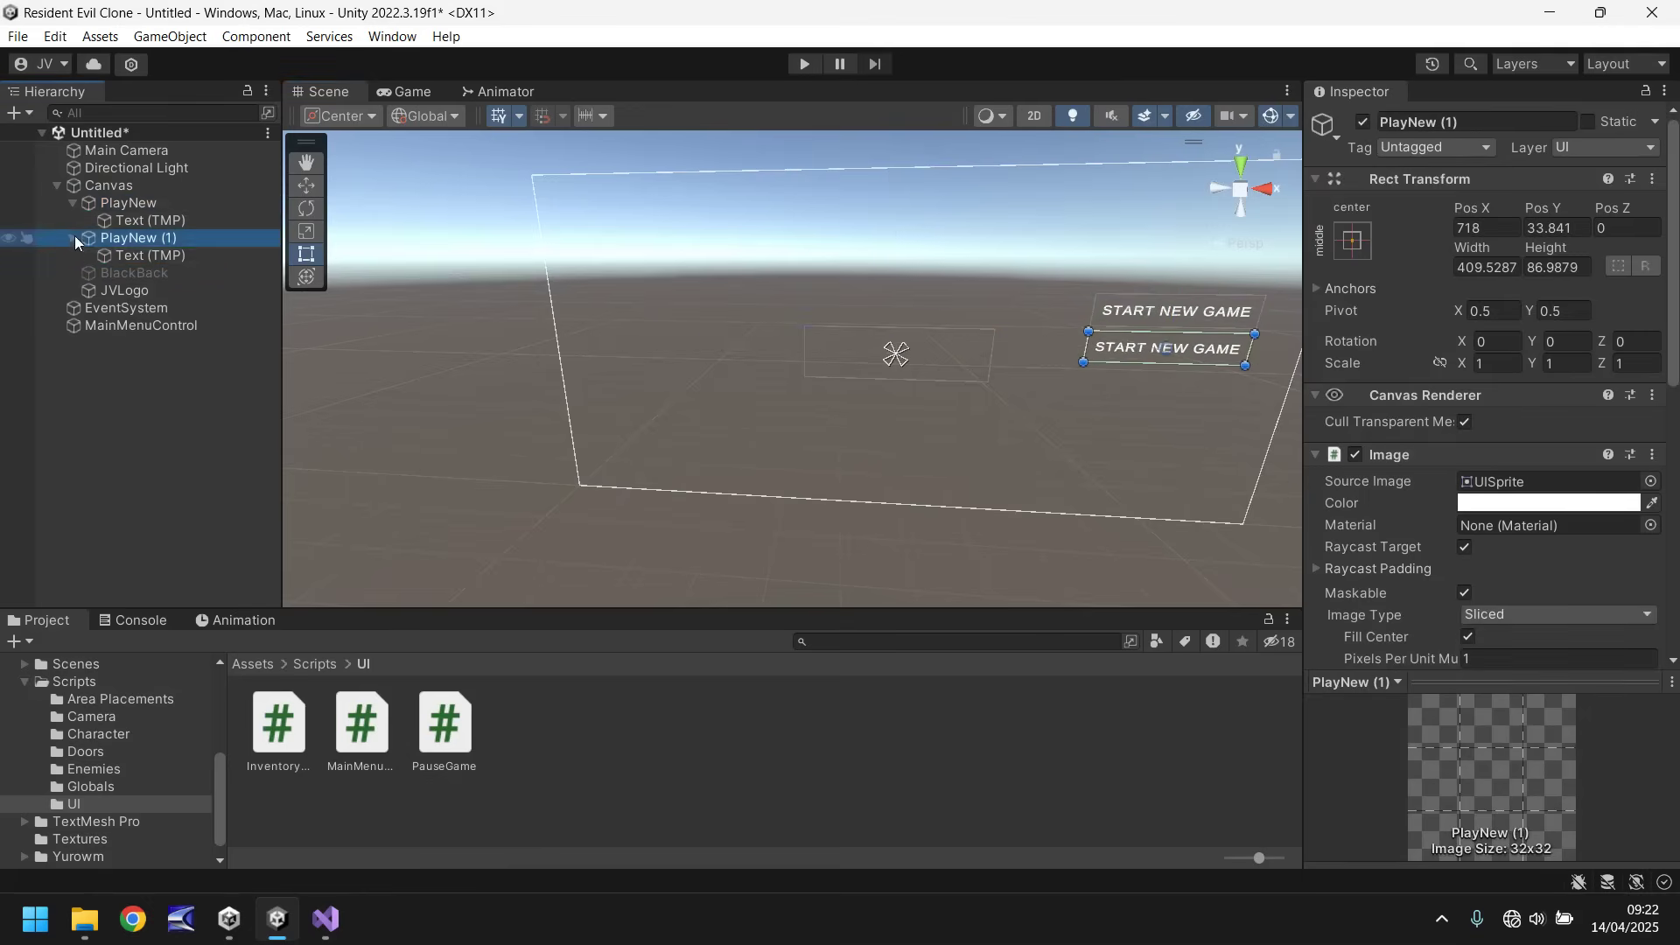
{"action": "left_click", "coordinate": [150, 255]}
{"action": "left_click", "coordinate": [1448, 540]}
{"action": "type", "text": "L"}
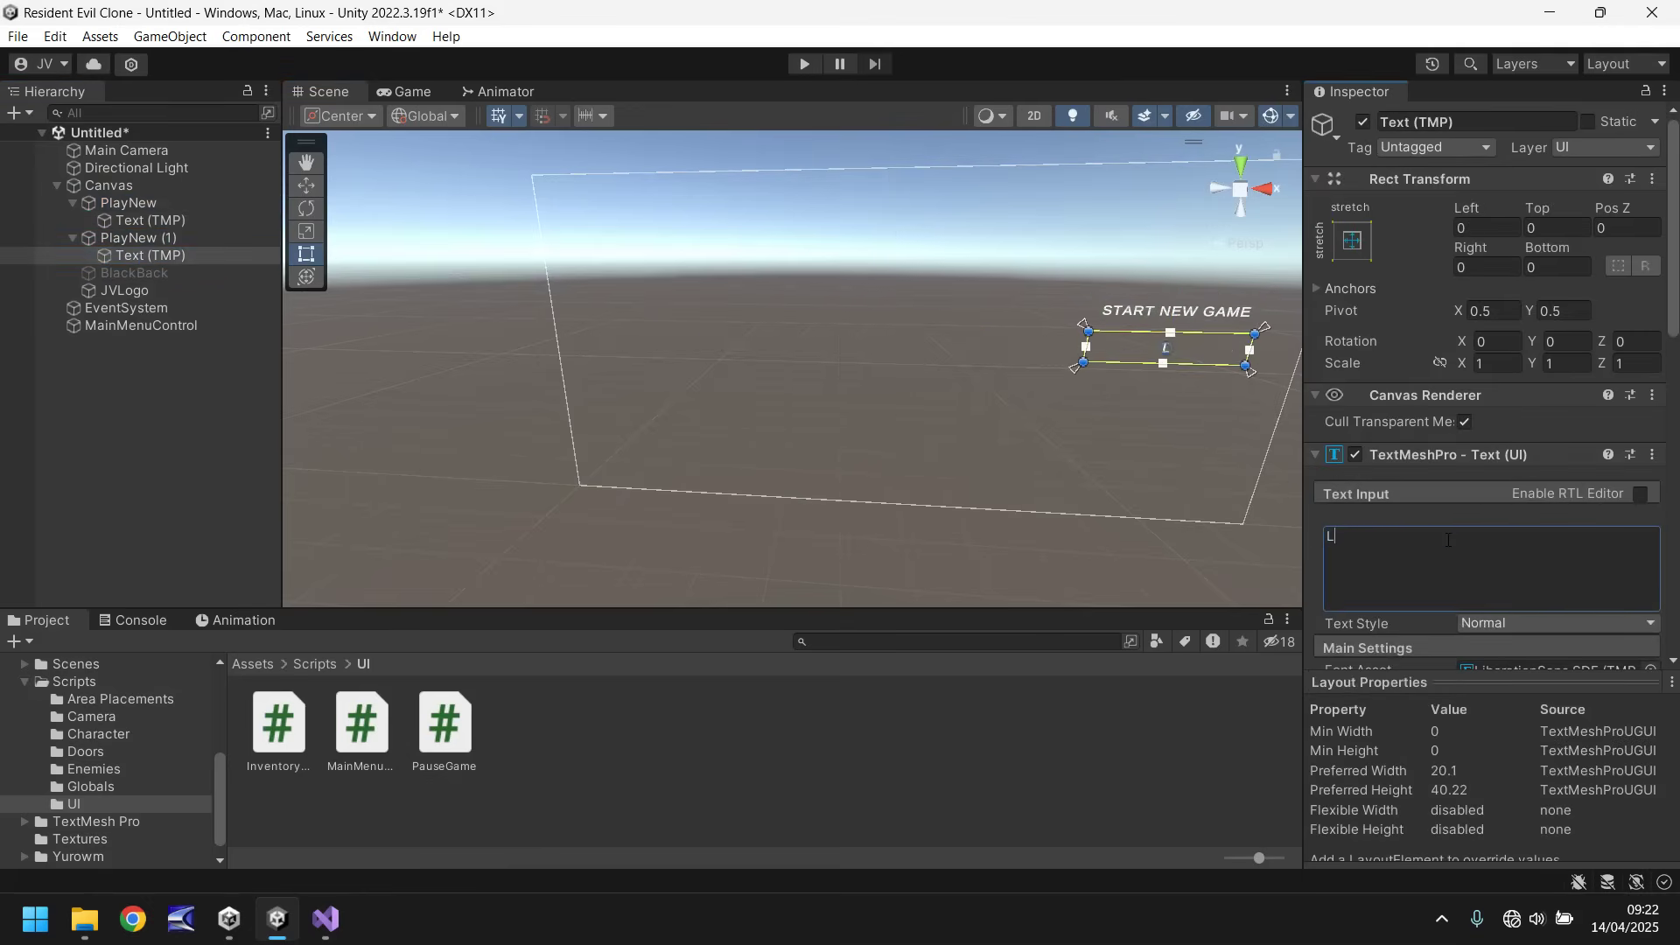
{"action": "type", "text": "OAD GAME"}
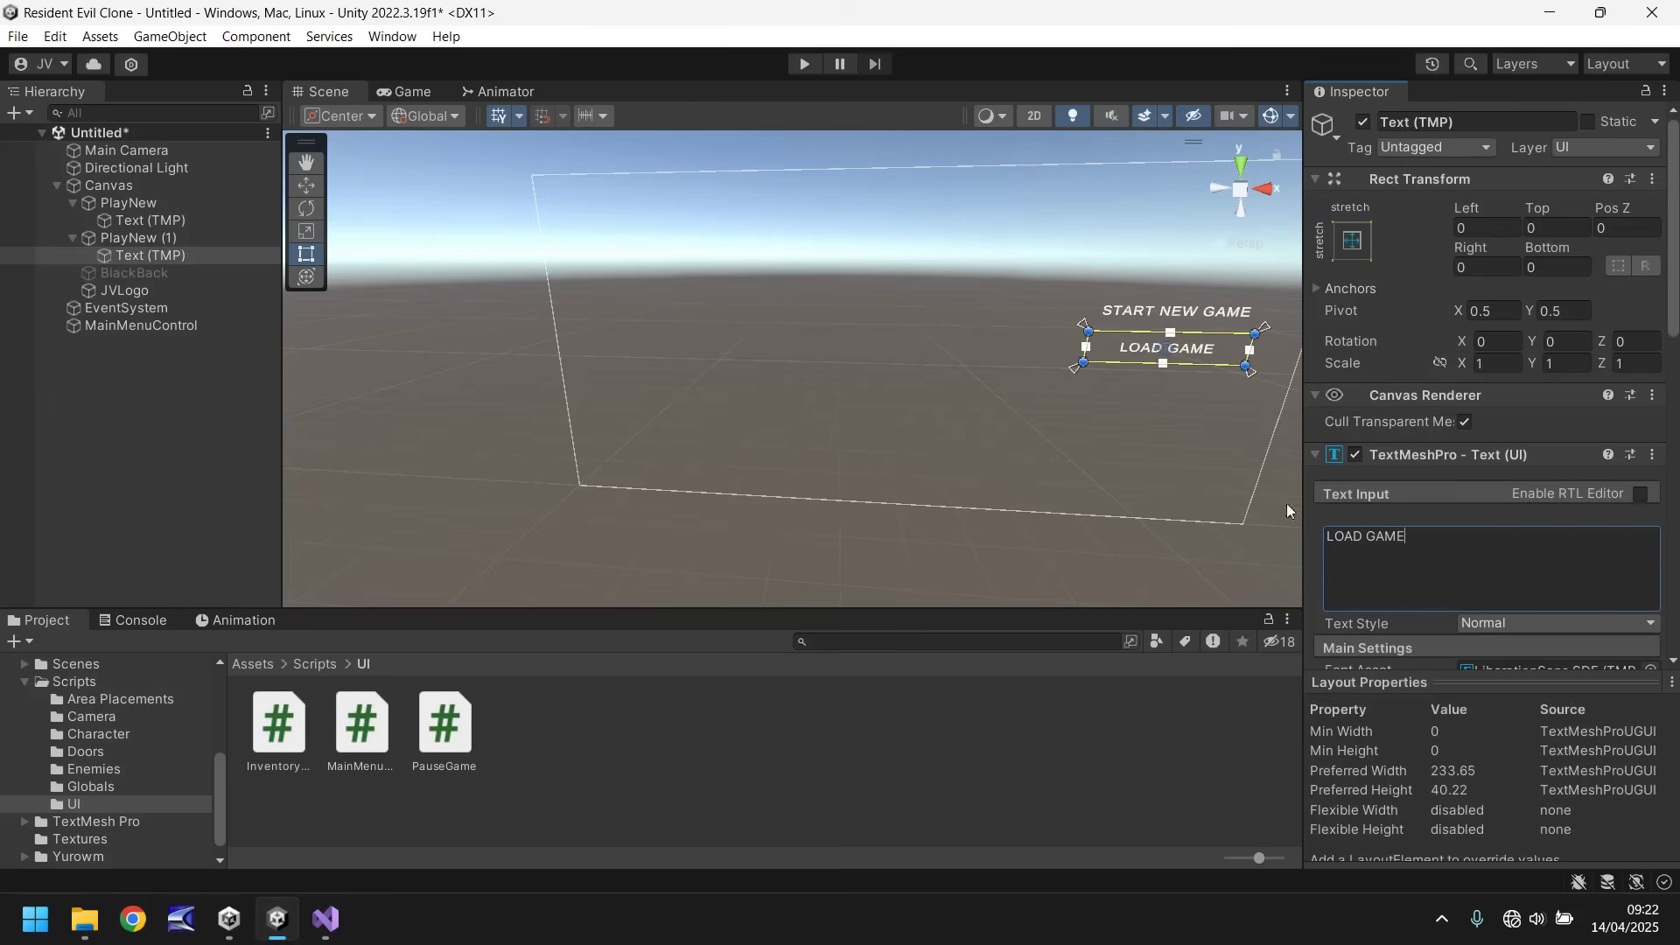
{"action": "left_click", "coordinate": [124, 238]}
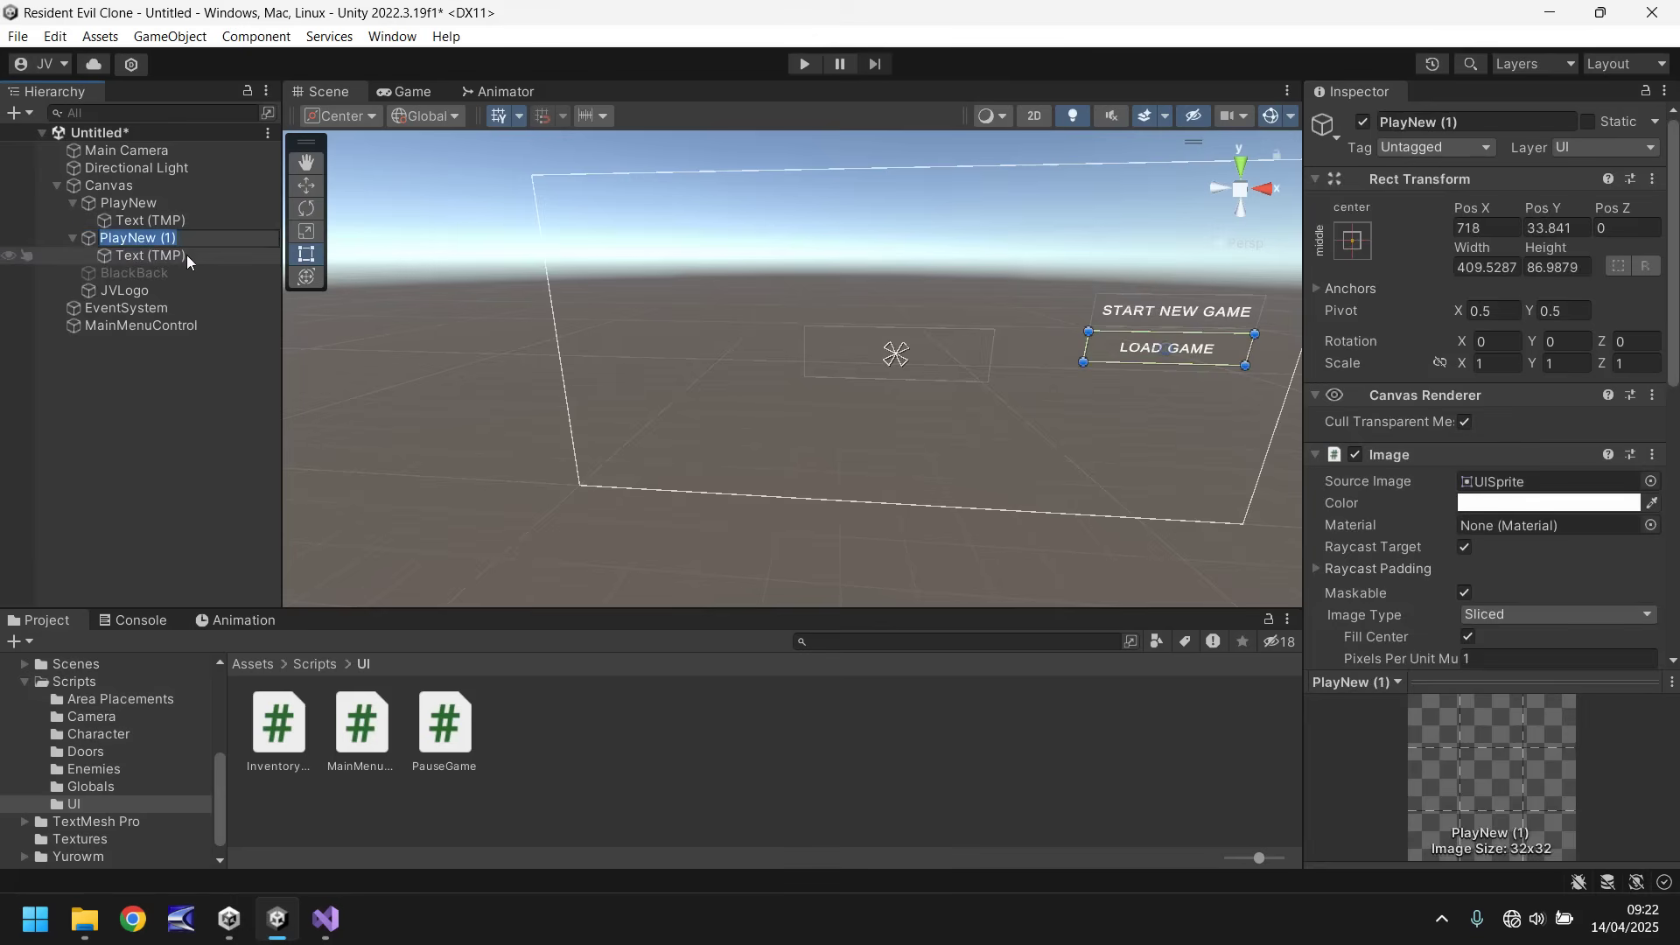
{"action": "type", "text": "LoadGame"}
{"action": "key", "text": "Return"}
- Duplicate LoadGame as a new button named QuitGame, placed below it at Pos Y -153
{"action": "key", "text": "ctrl+d"}
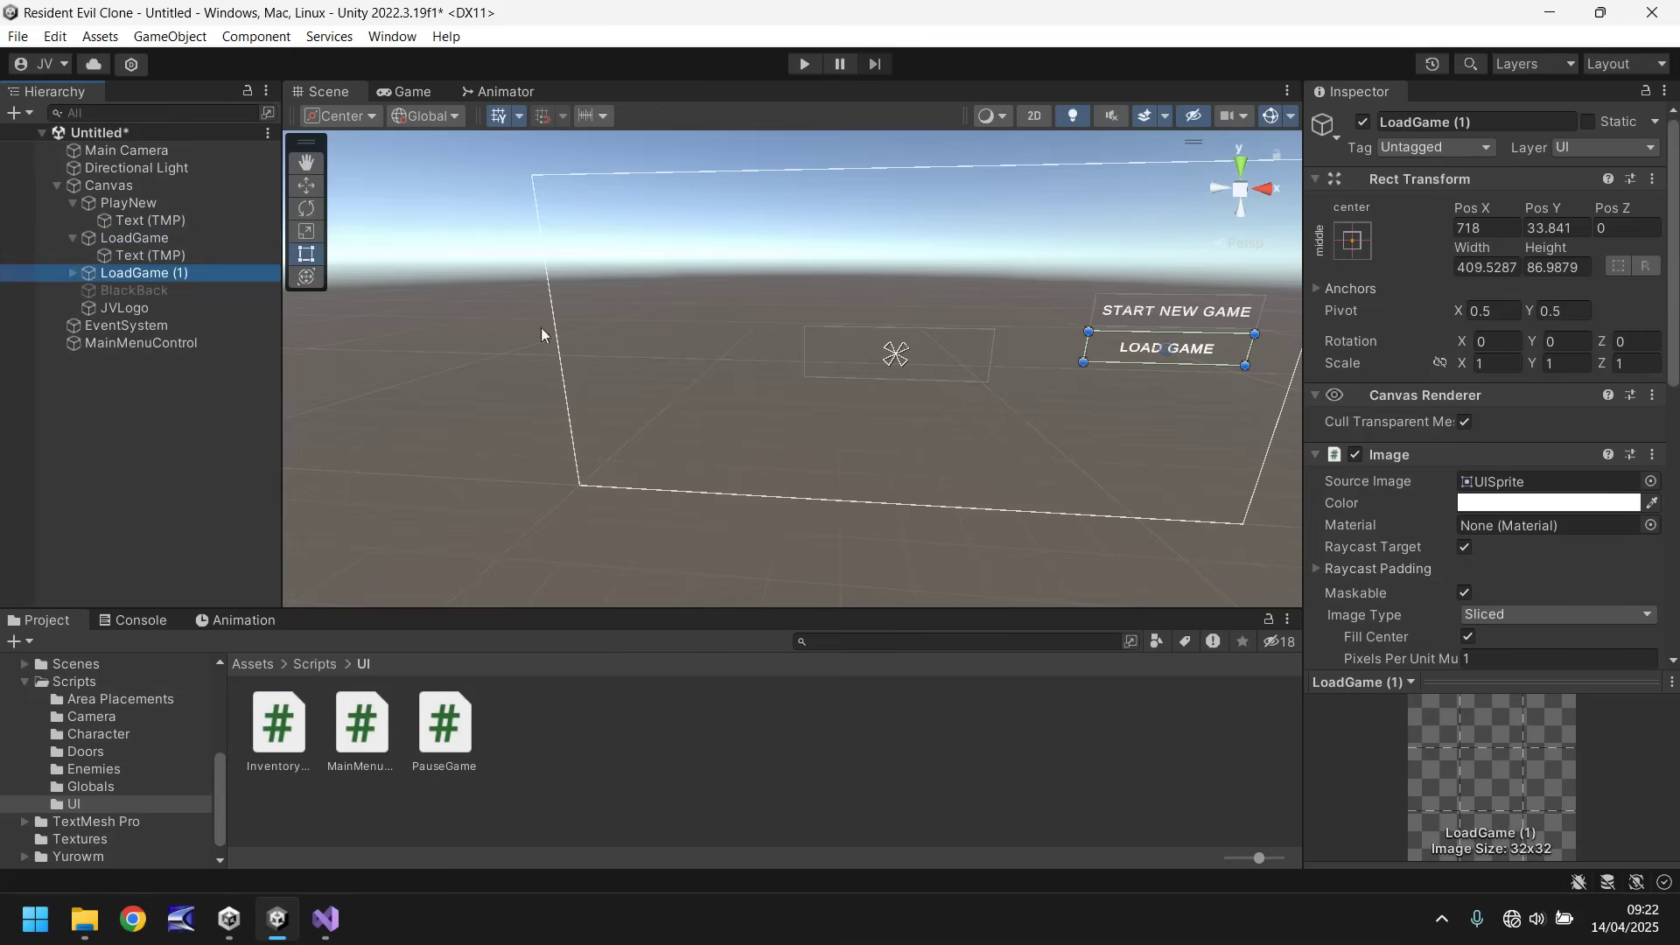
{"action": "left_click_drag", "start_coordinate": [1194, 350], "coordinate": [1185, 416]}
{"action": "left_click", "coordinate": [116, 274]}
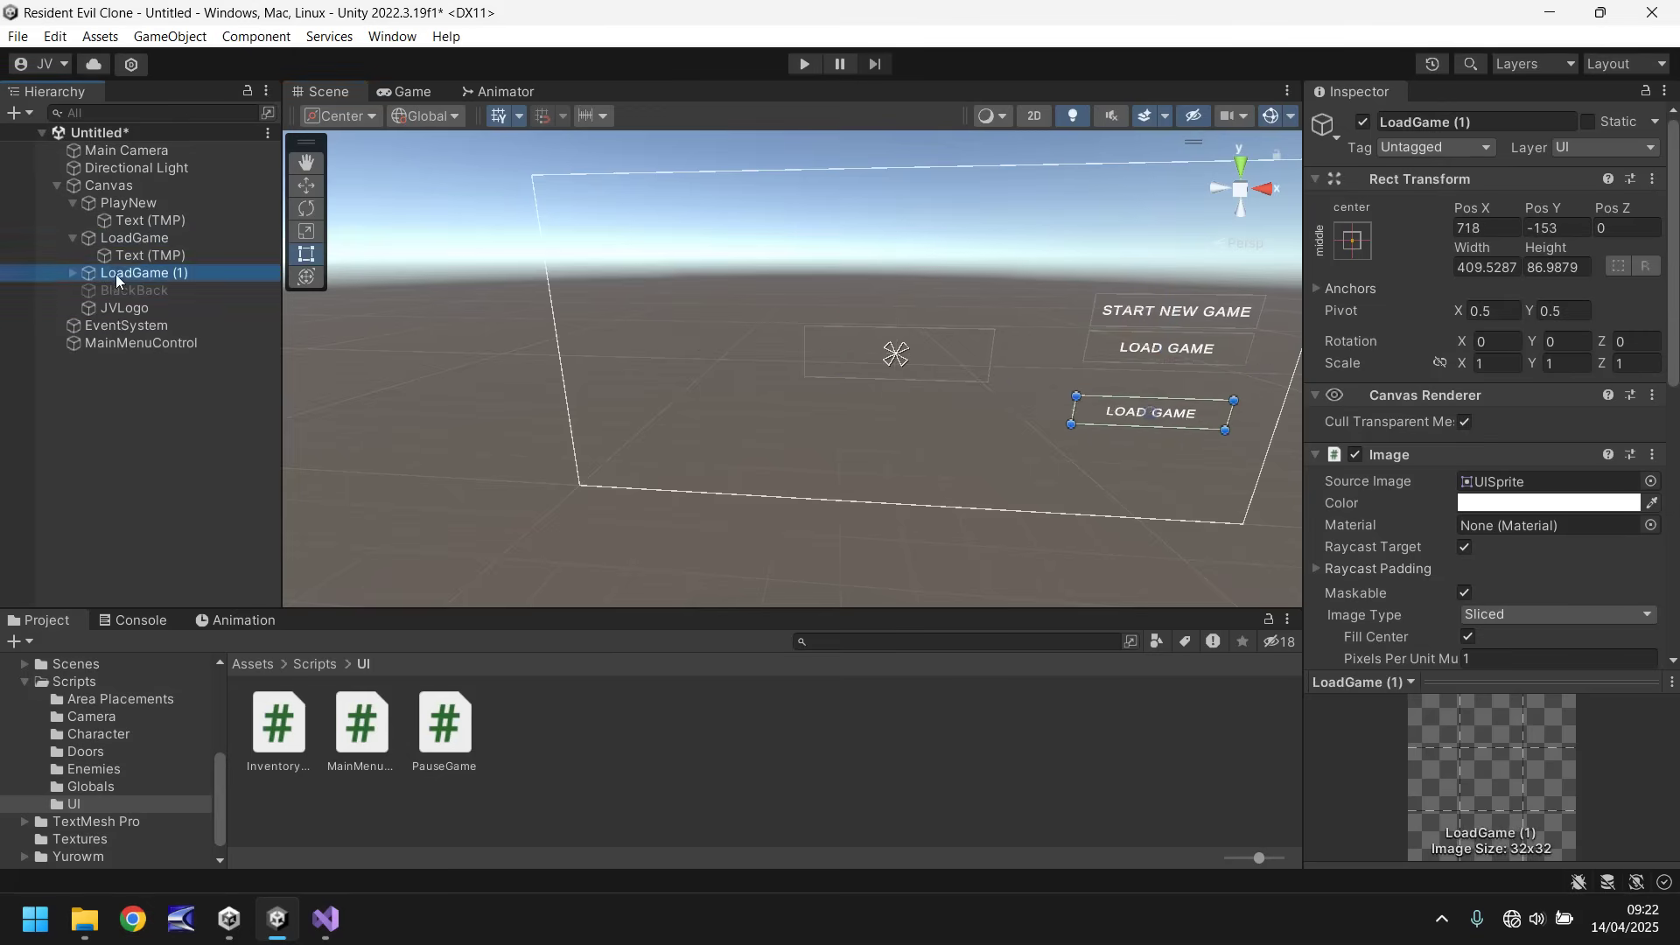
{"action": "key", "text": "F2"}
{"action": "type", "text": "Qui"}
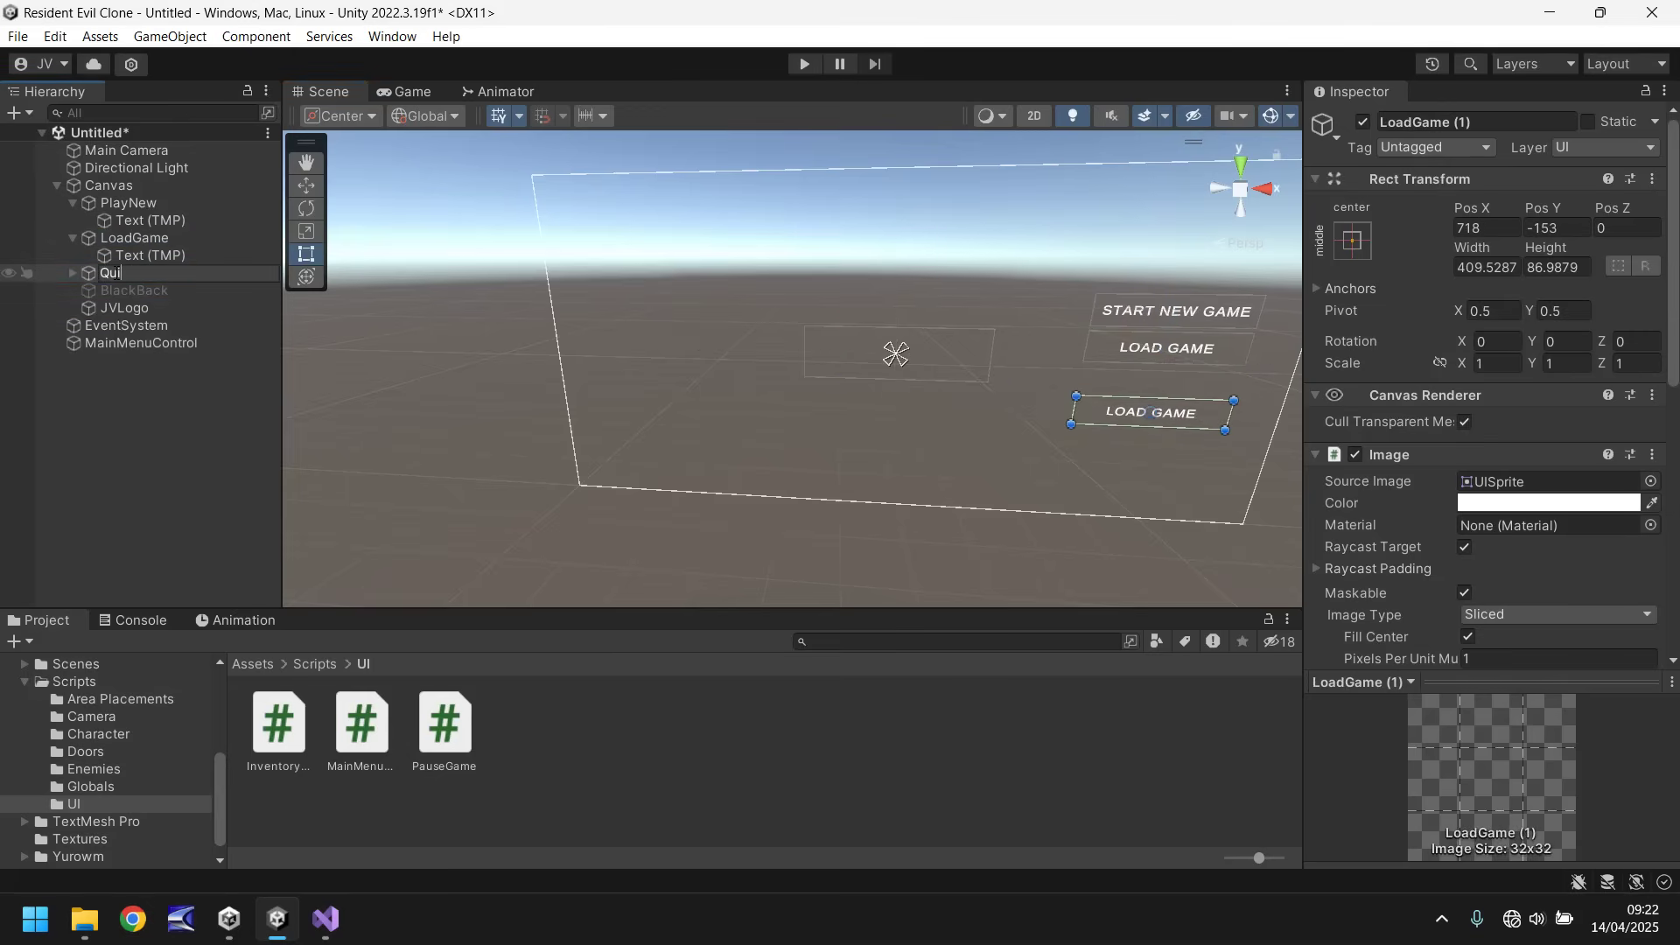
{"action": "type", "text": "tGame"}
{"action": "key", "text": "Return"}
- Set the QuitGame button's text to QUIT GAME
{"action": "left_click", "coordinate": [71, 272]}
{"action": "left_click", "coordinate": [131, 290]}
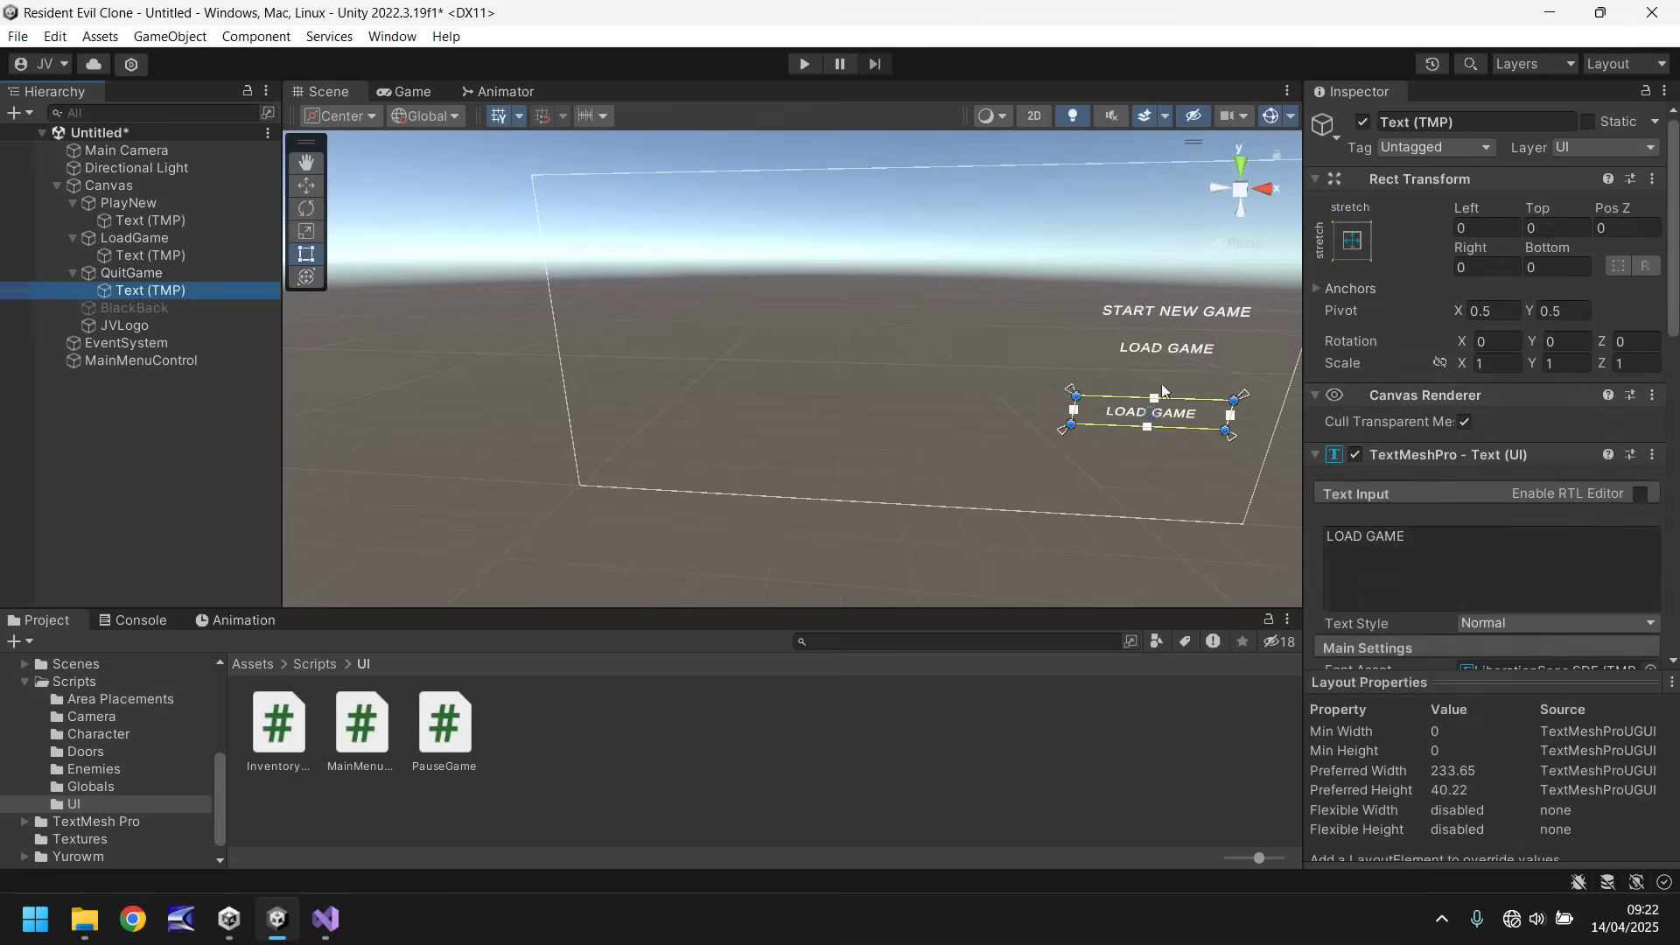
{"action": "left_click", "coordinate": [1437, 548]}
{"action": "type", "text": "QUIT GAME"}
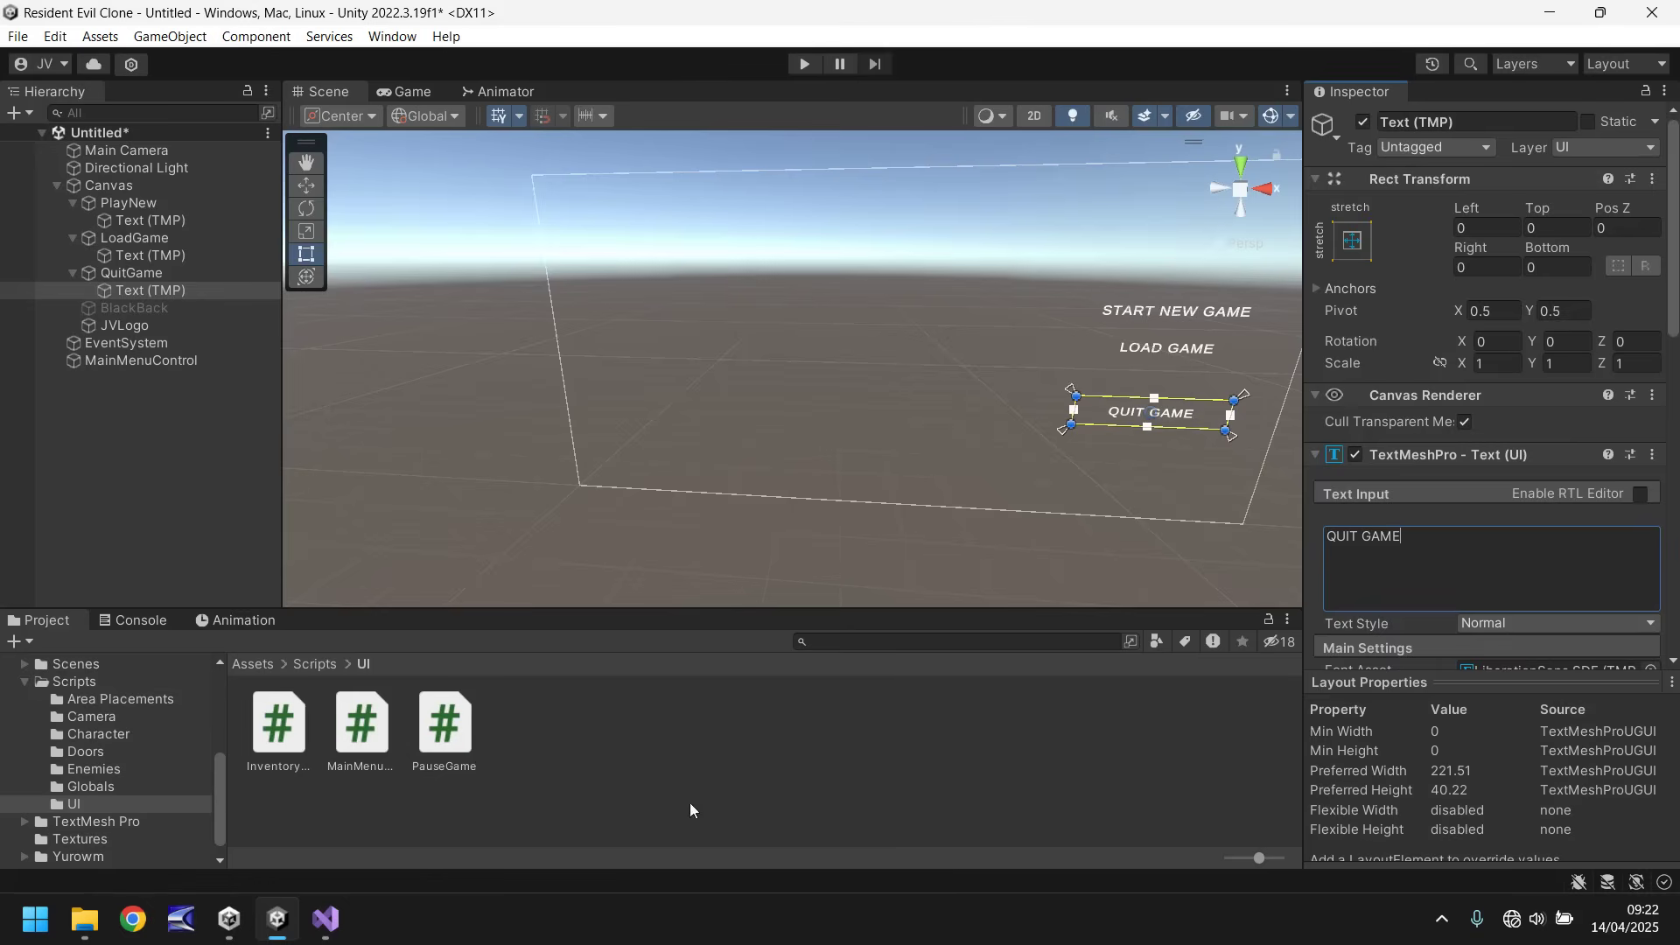
- Save the untitled scene as MainMenu in the project's Assets/Scenes folder
{"action": "left_click", "coordinate": [637, 770]}
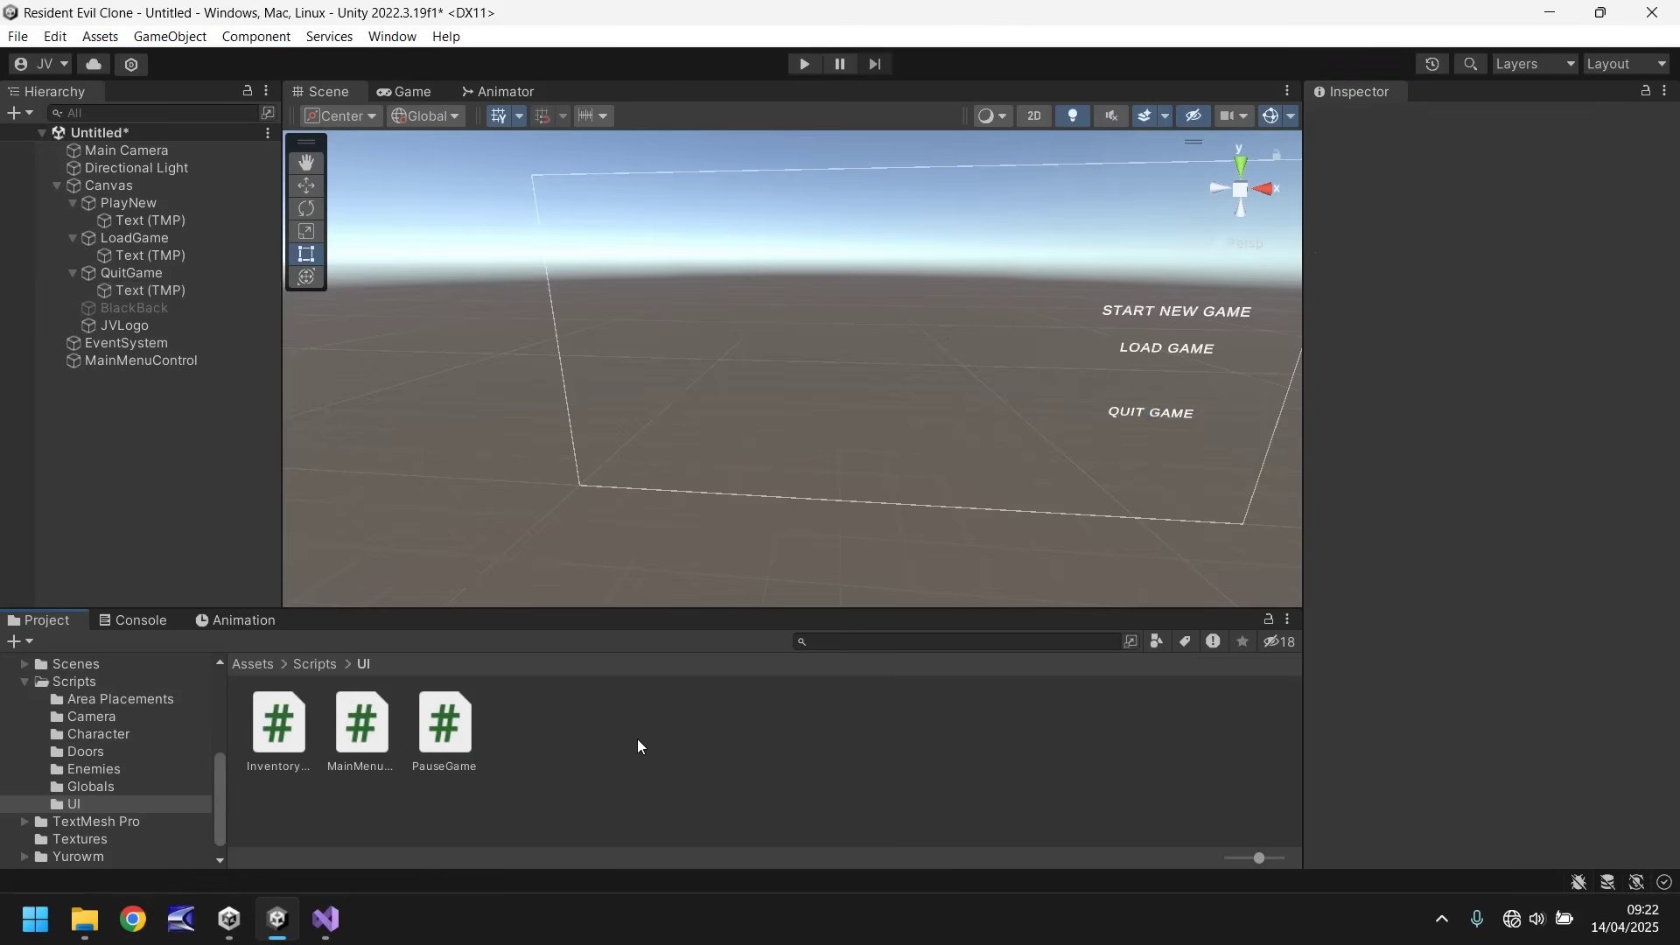
{"action": "key", "text": "ctrl+s"}
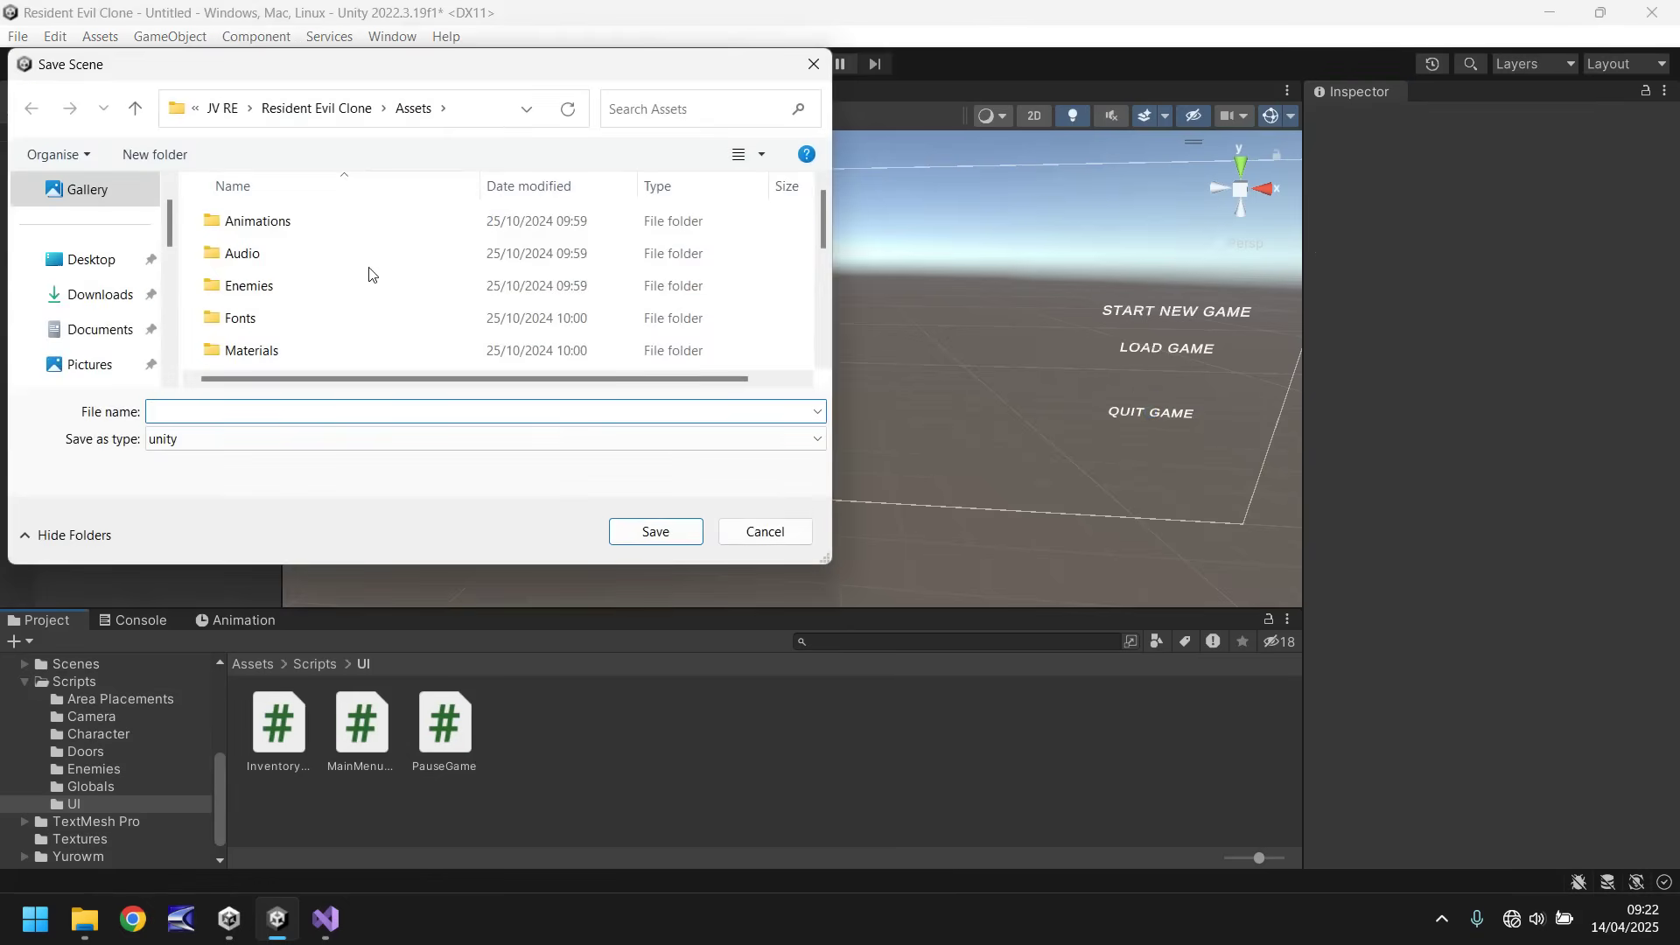
{"action": "scroll", "coordinate": [359, 276], "scroll_direction": "down", "scroll_amount": 5}
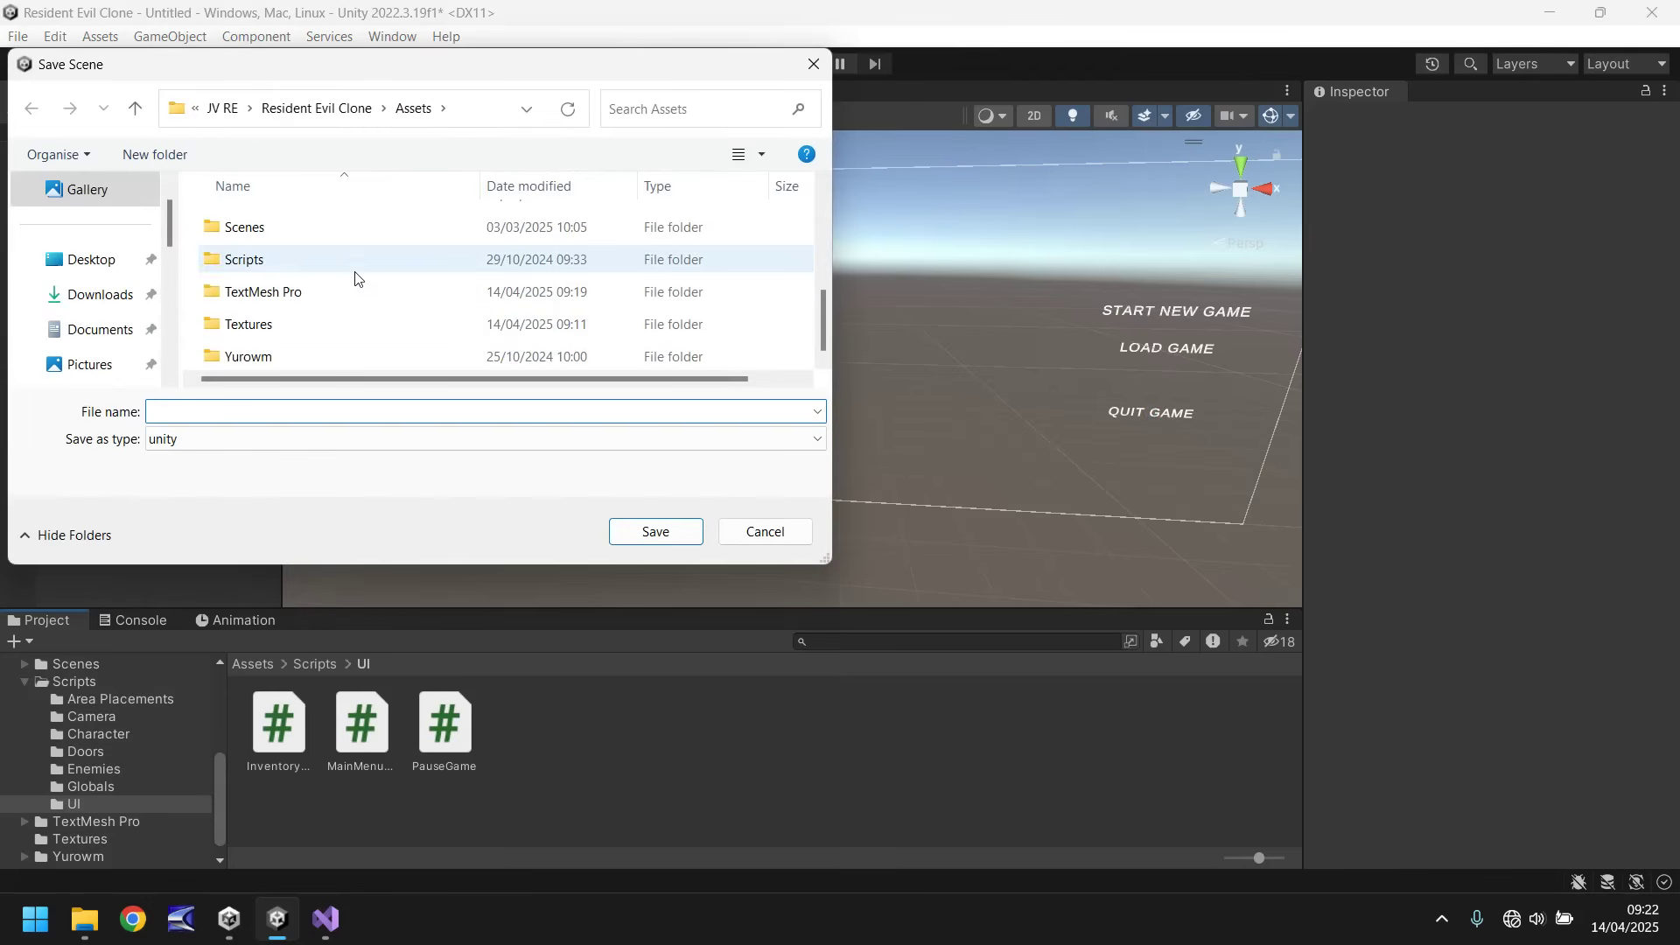
{"action": "double_click", "coordinate": [247, 228]}
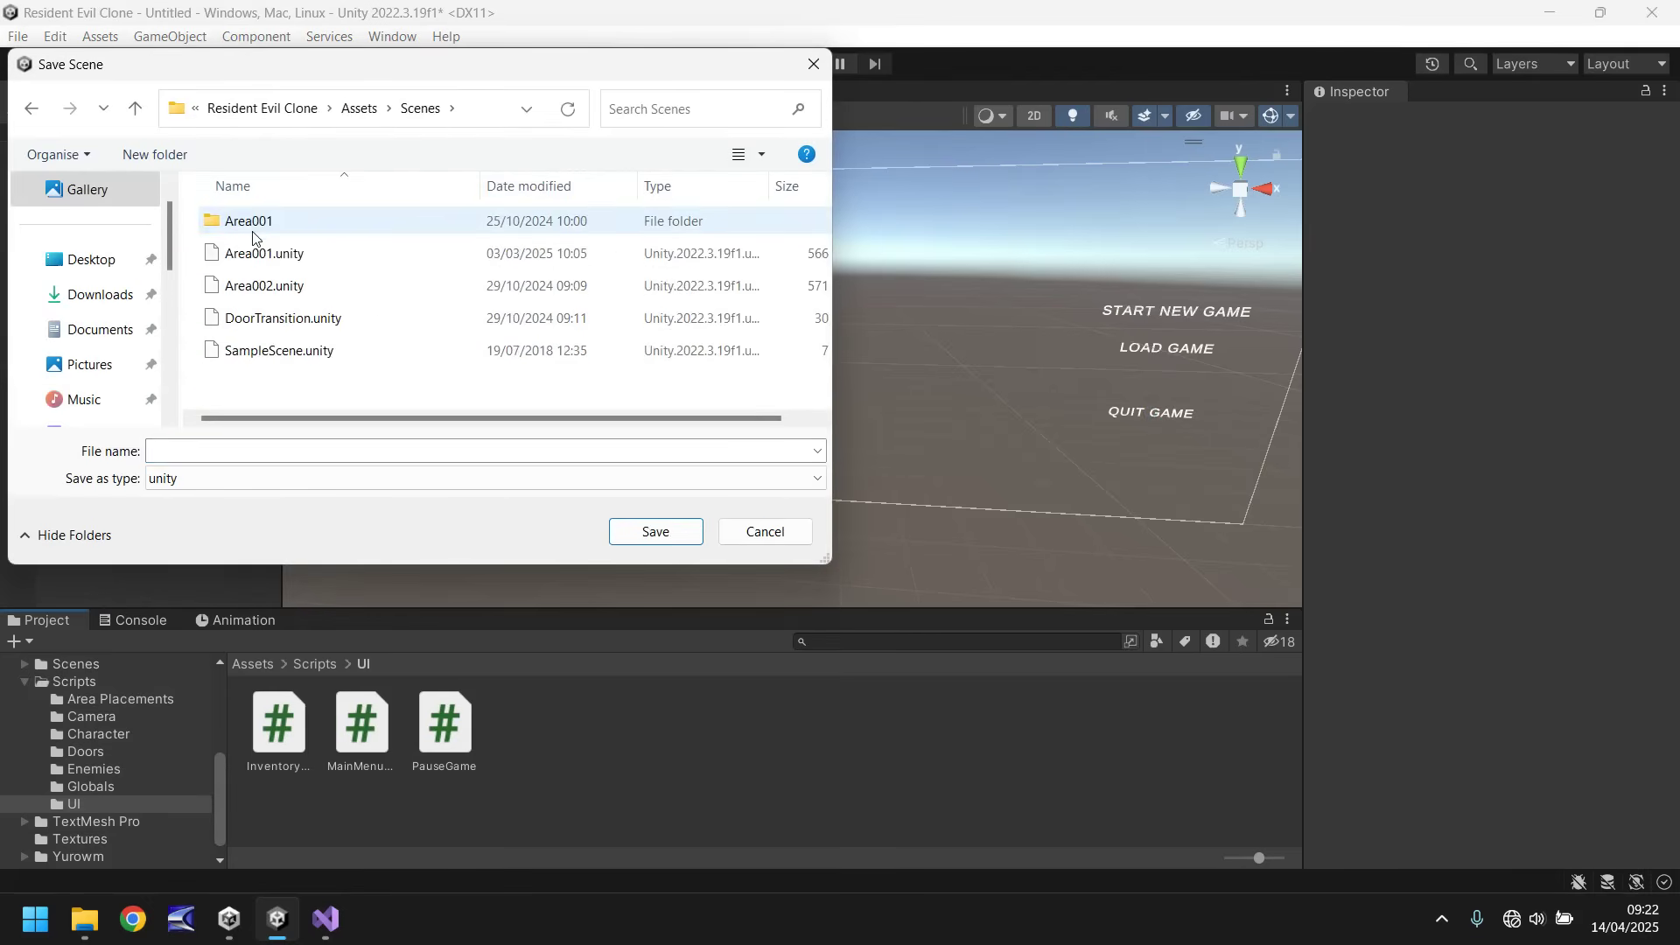
{"action": "left_click", "coordinate": [207, 456]}
{"action": "type", "text": "MainM"}
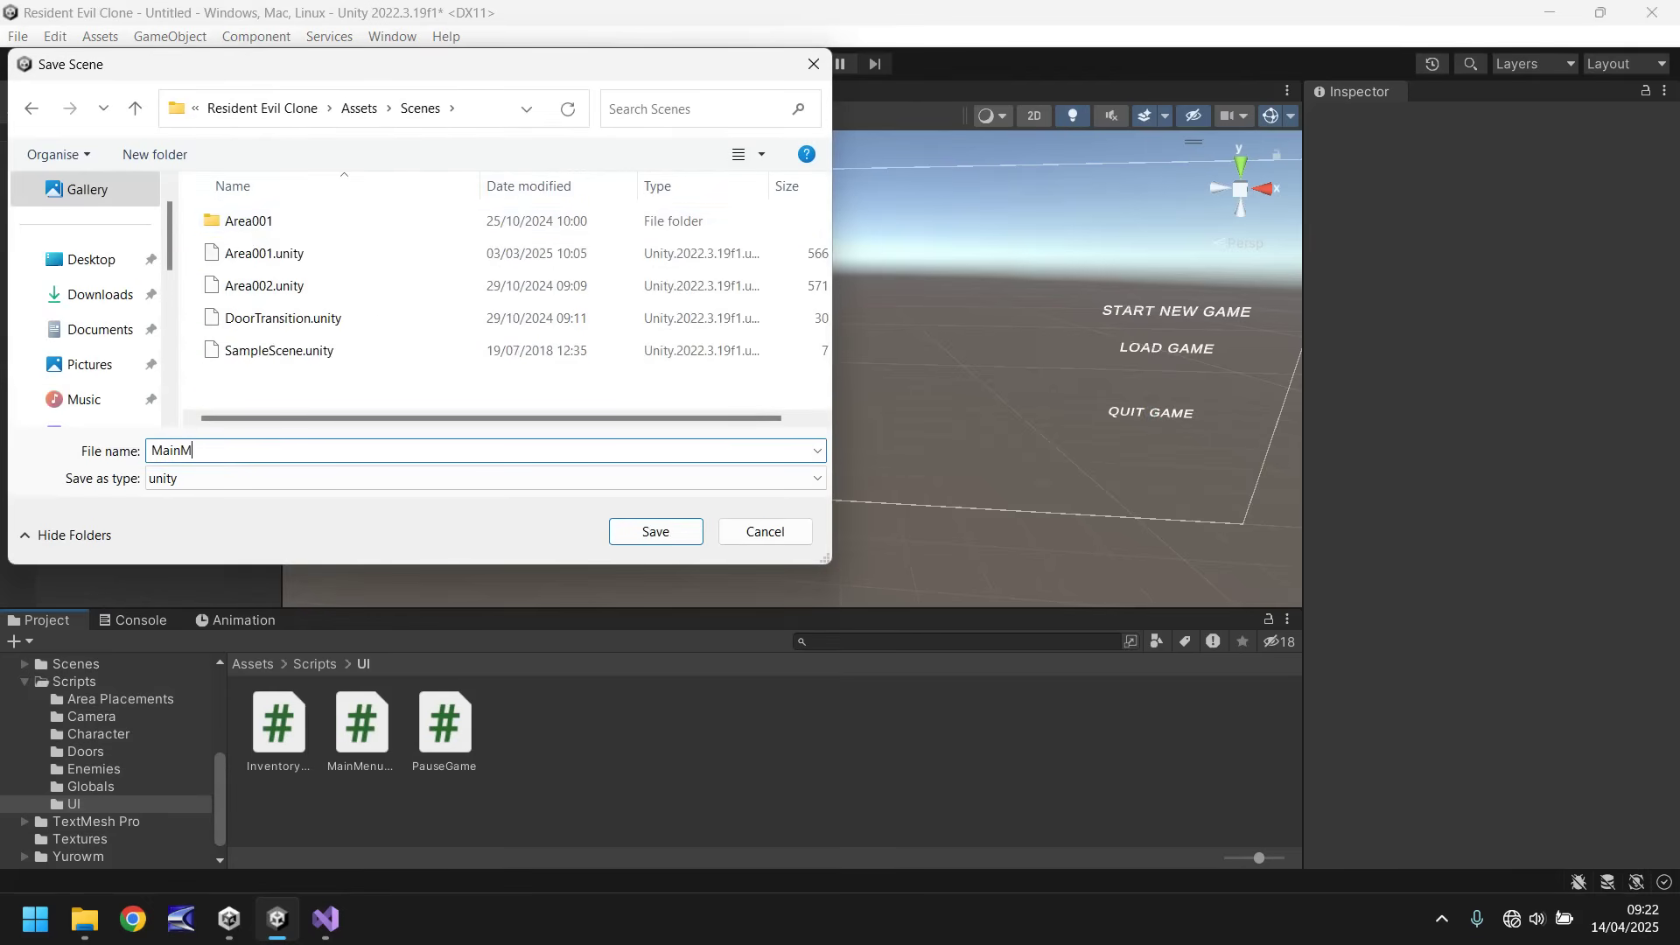
{"action": "type", "text": "enu"}
{"action": "left_click", "coordinate": [655, 531]}
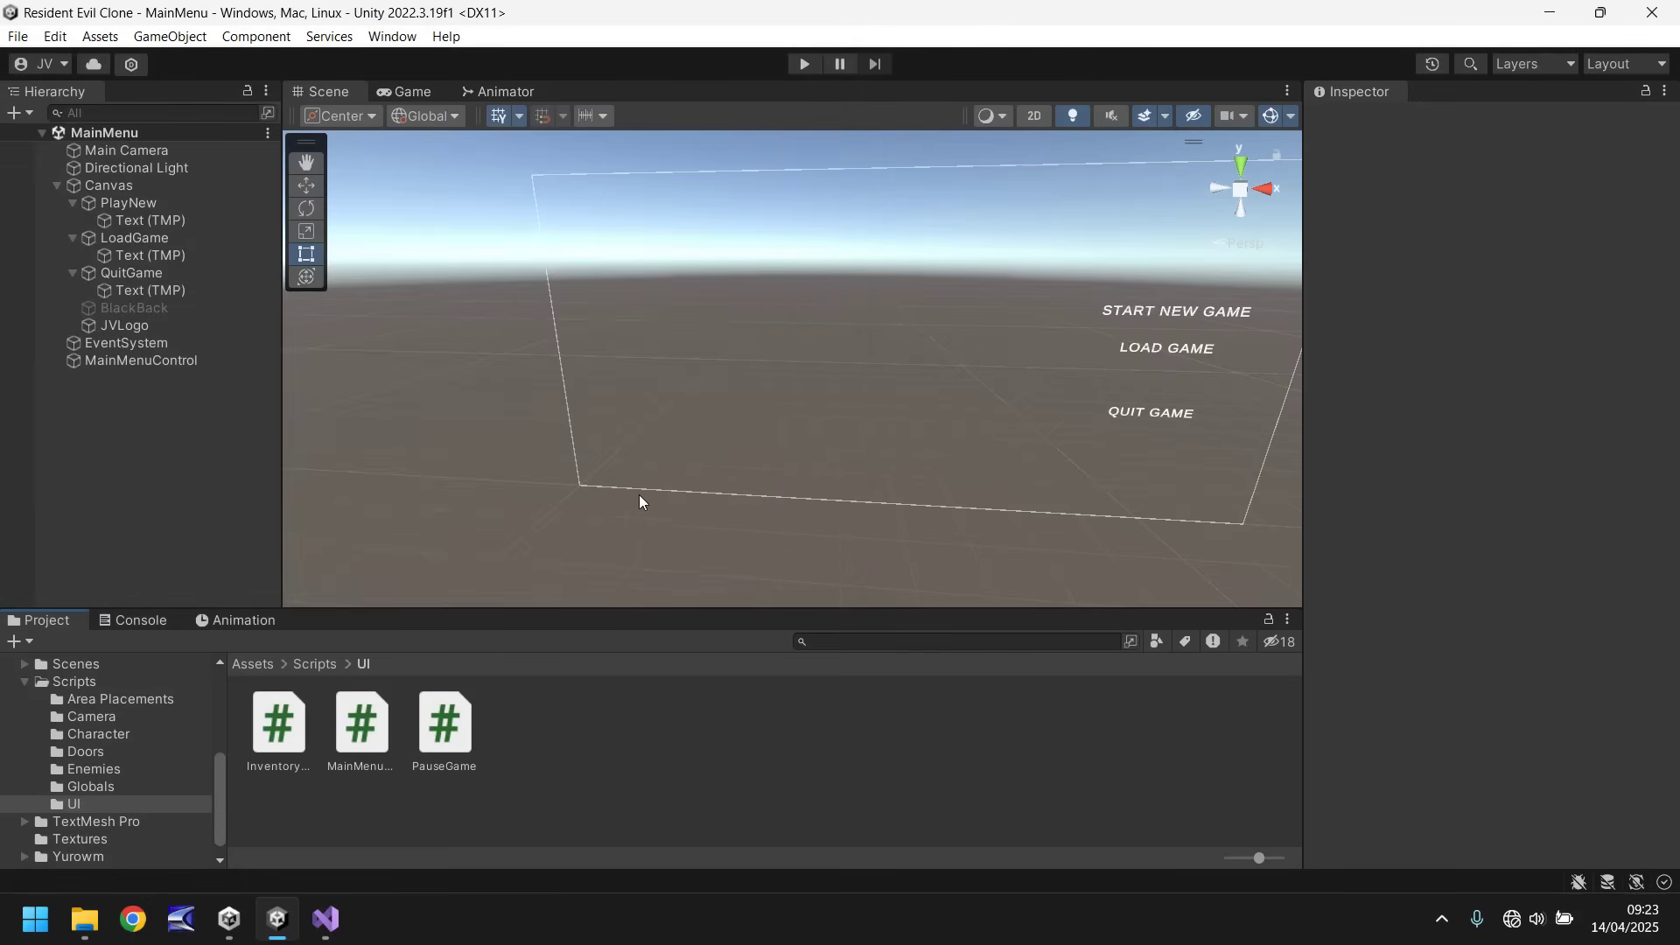
- Add the open MainMenu scene to the build settings and move it to index 0, above SampleScene
{"action": "left_click", "coordinate": [19, 36]}
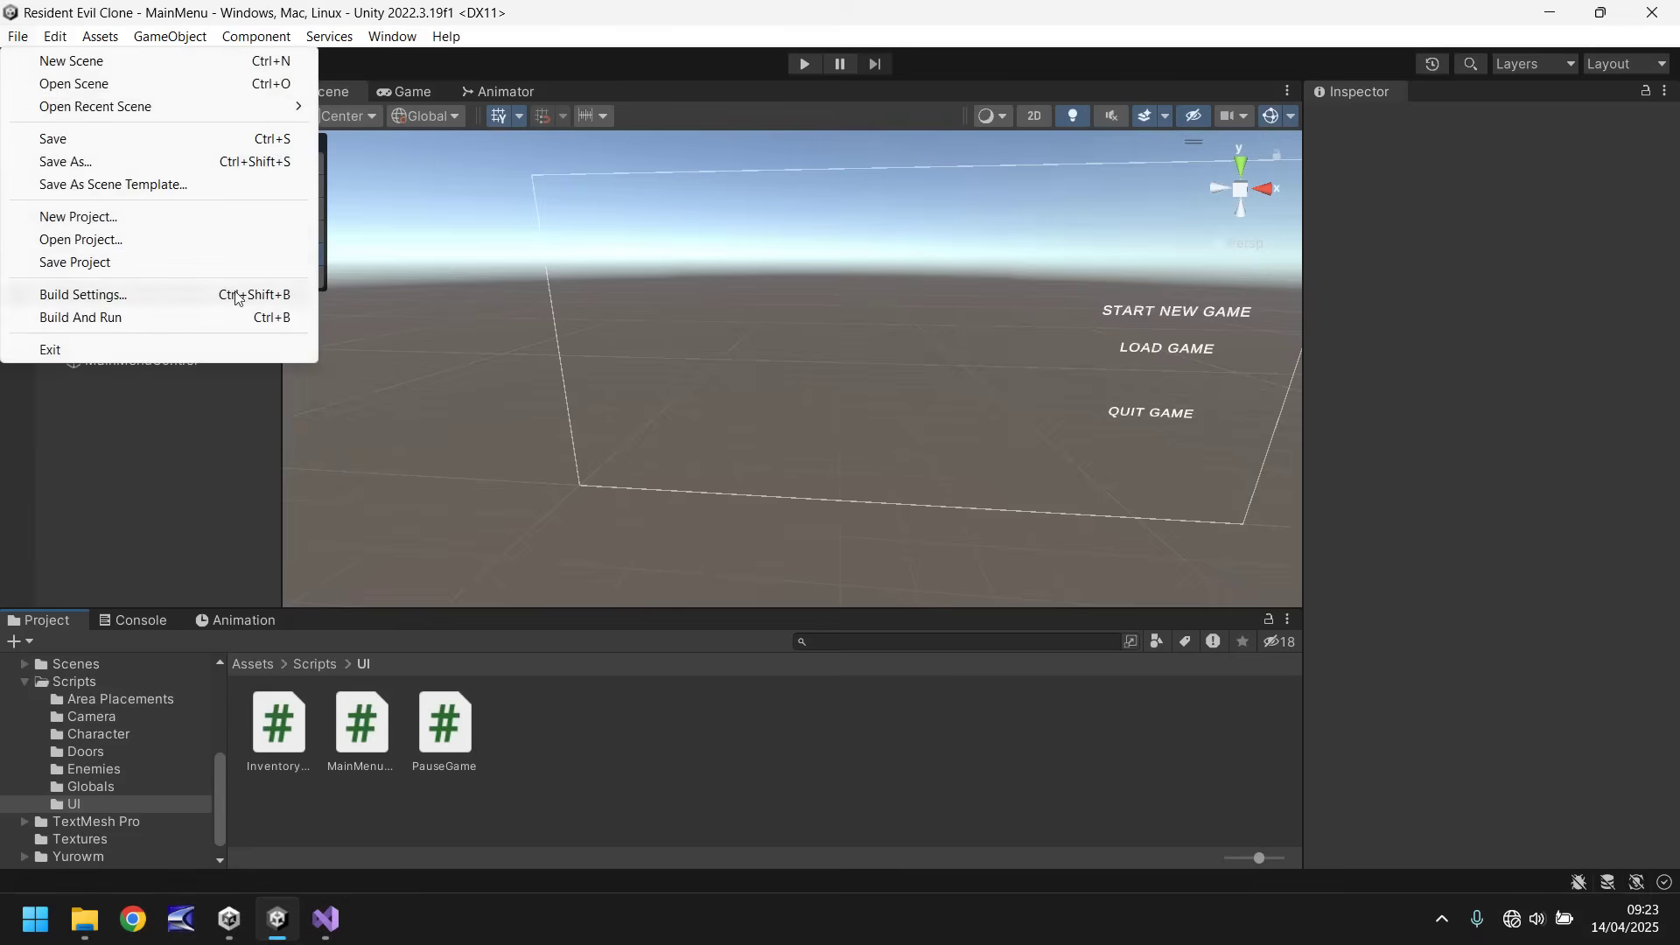
{"action": "left_click", "coordinate": [197, 295]}
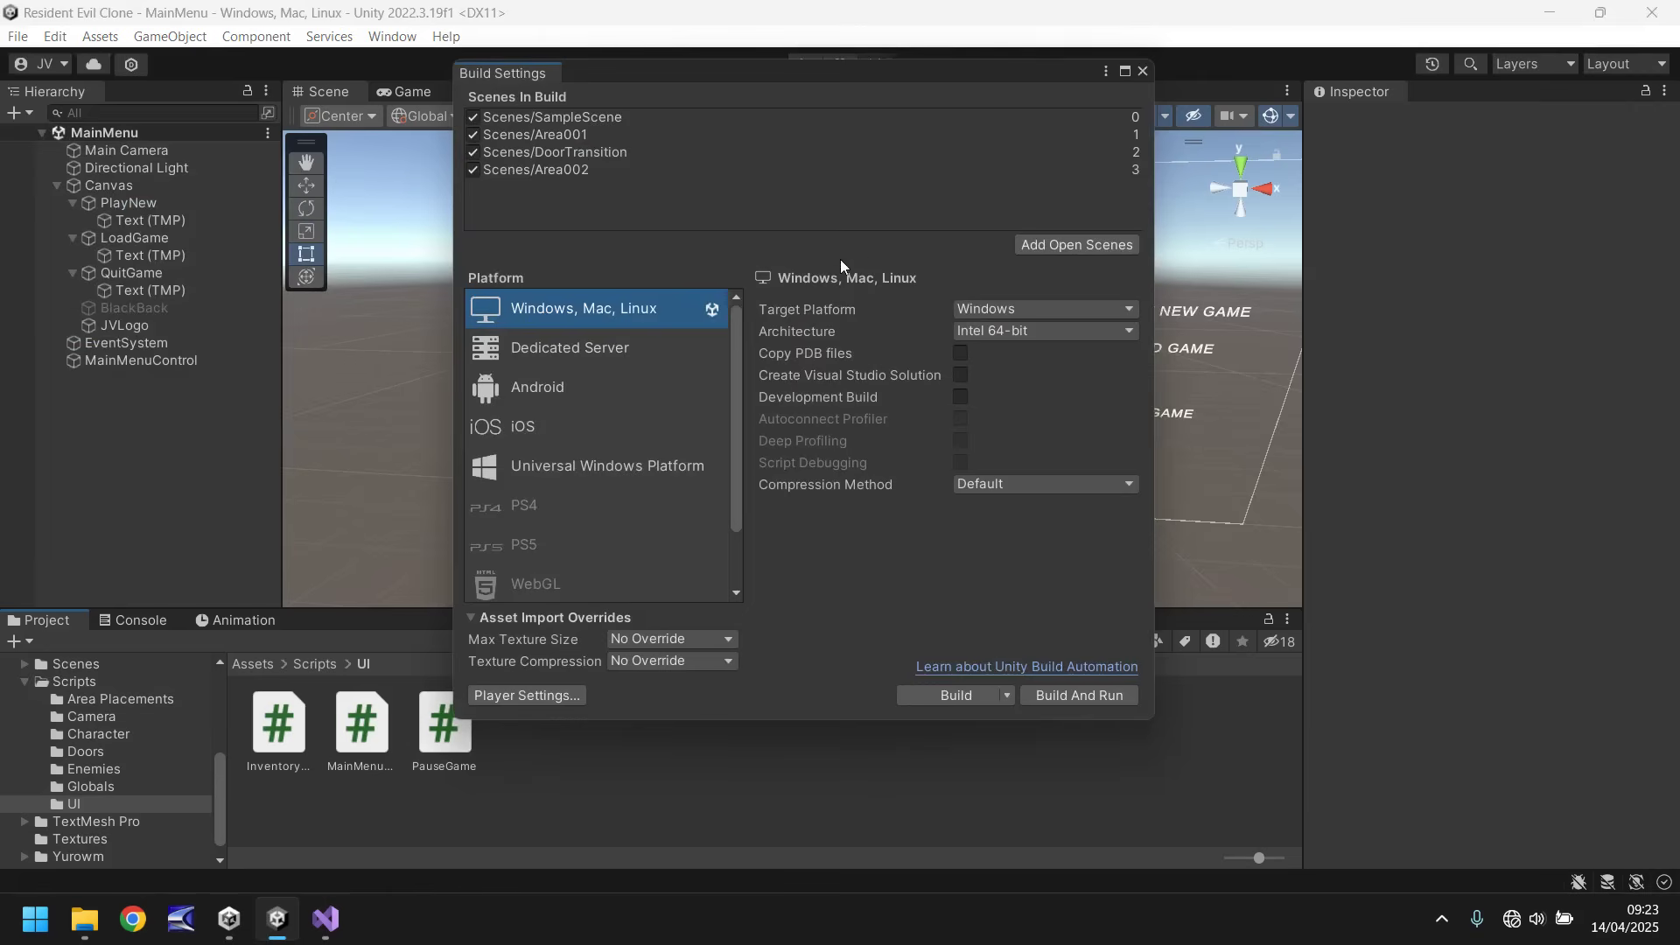
{"action": "left_click", "coordinate": [1104, 240]}
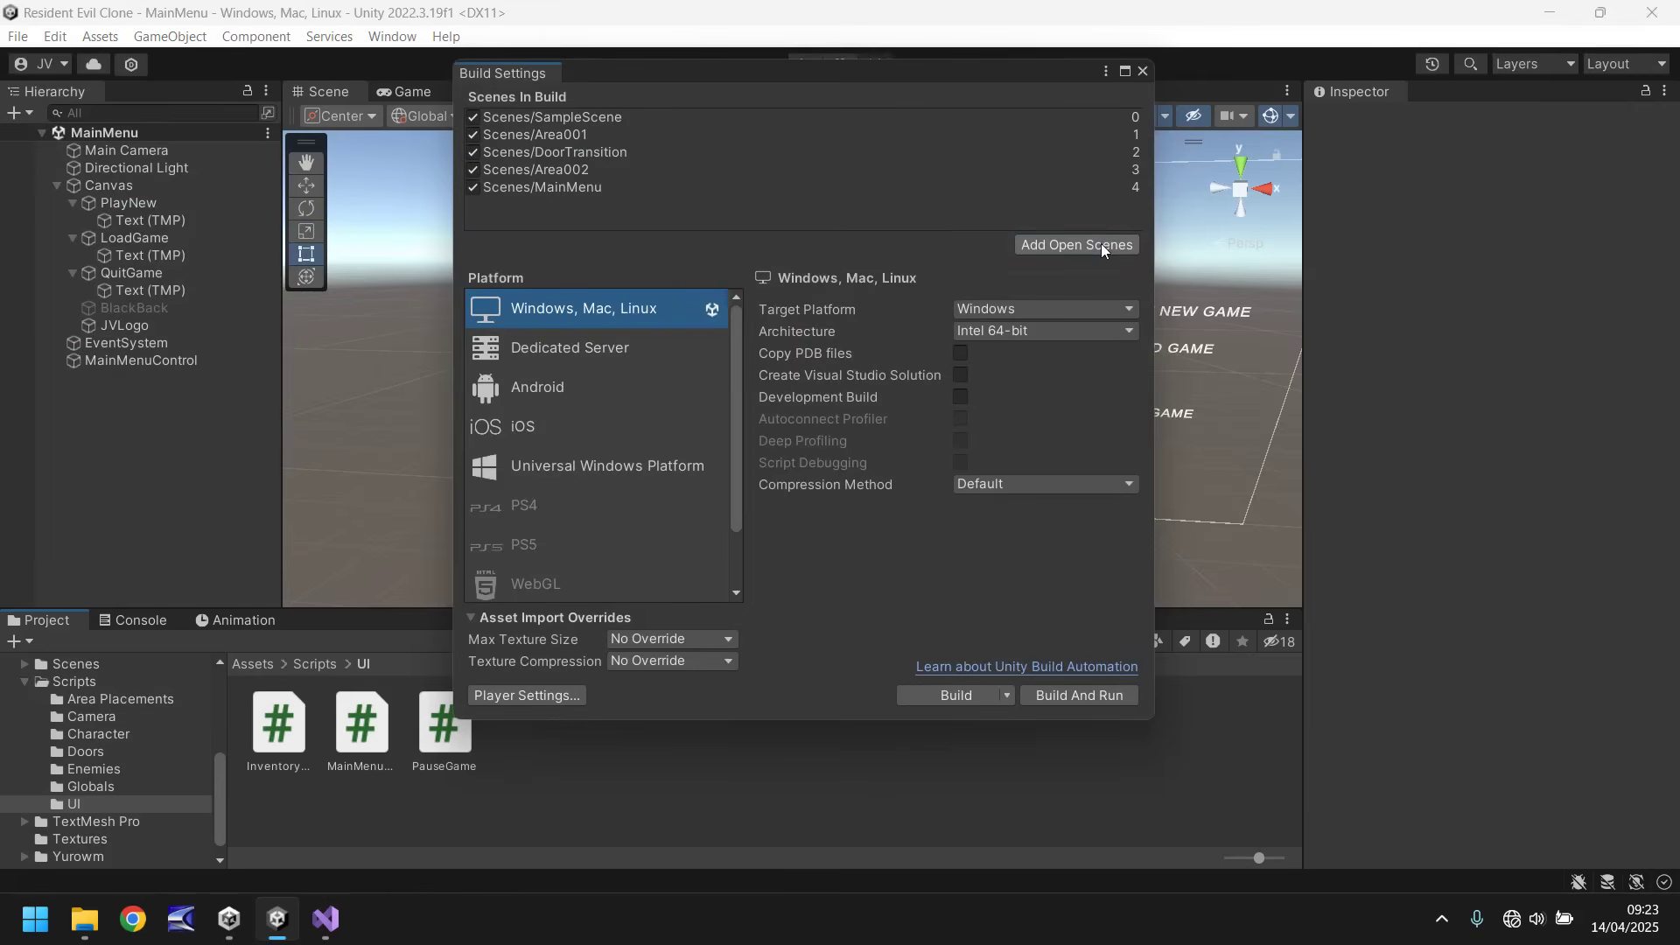
{"action": "left_click", "coordinate": [511, 188]}
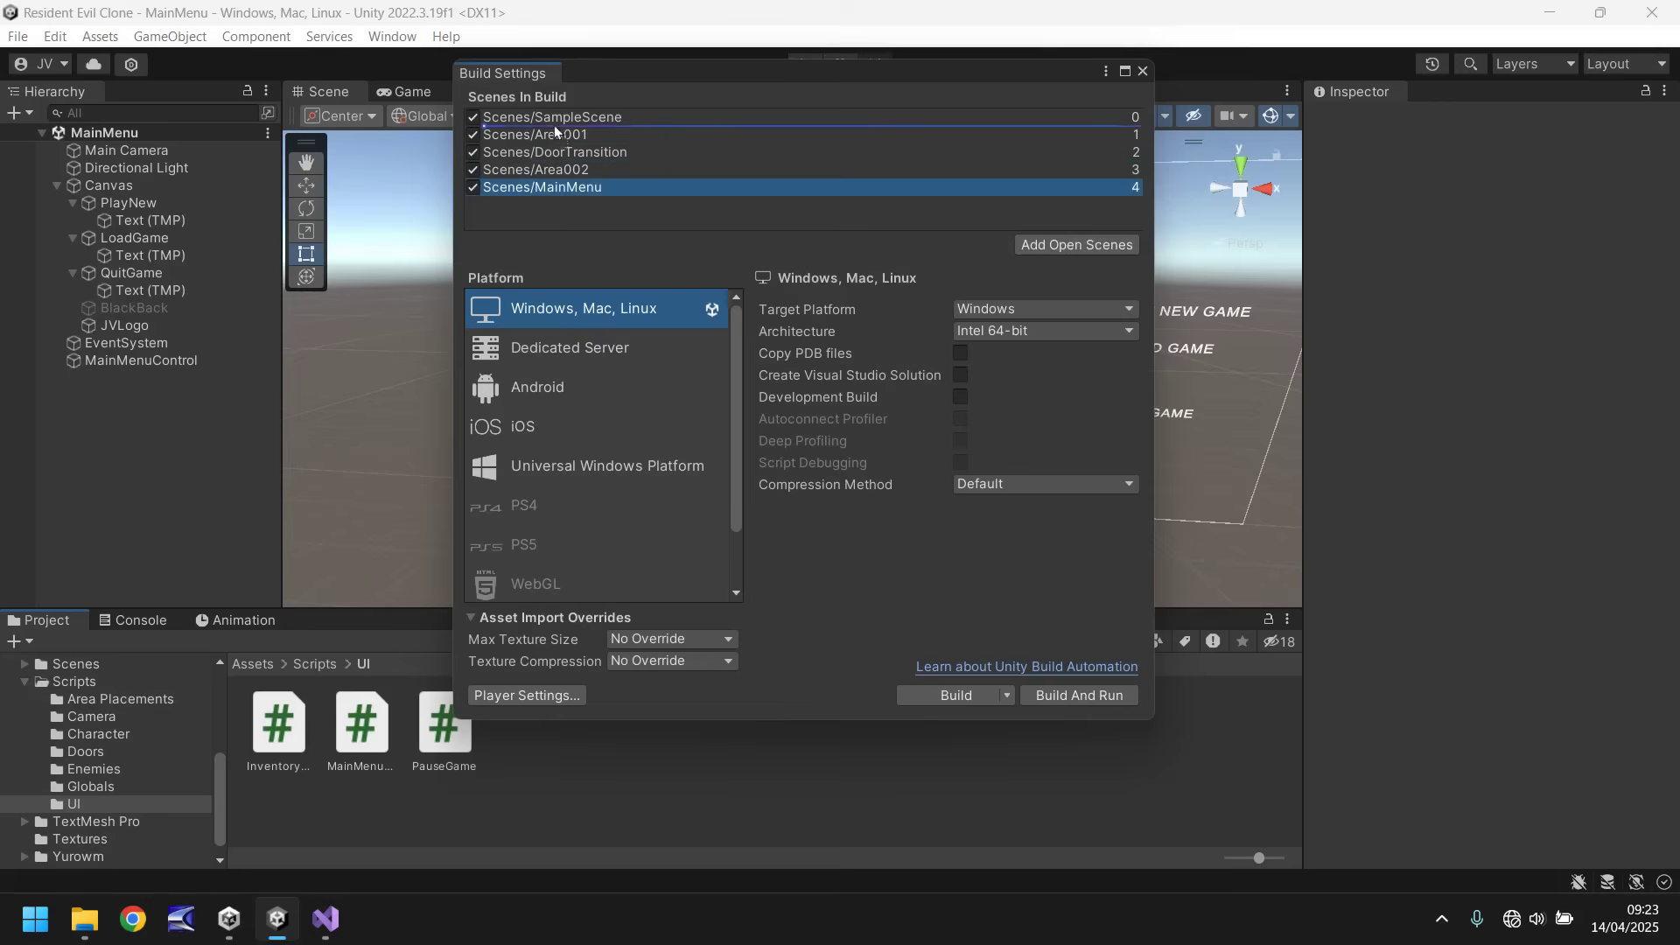
{"action": "left_click_drag", "start_coordinate": [553, 112], "coordinate": [553, 112]}
- Remove SampleScene from the scenes in the build and close the build settings
{"action": "left_click", "coordinate": [610, 134]}
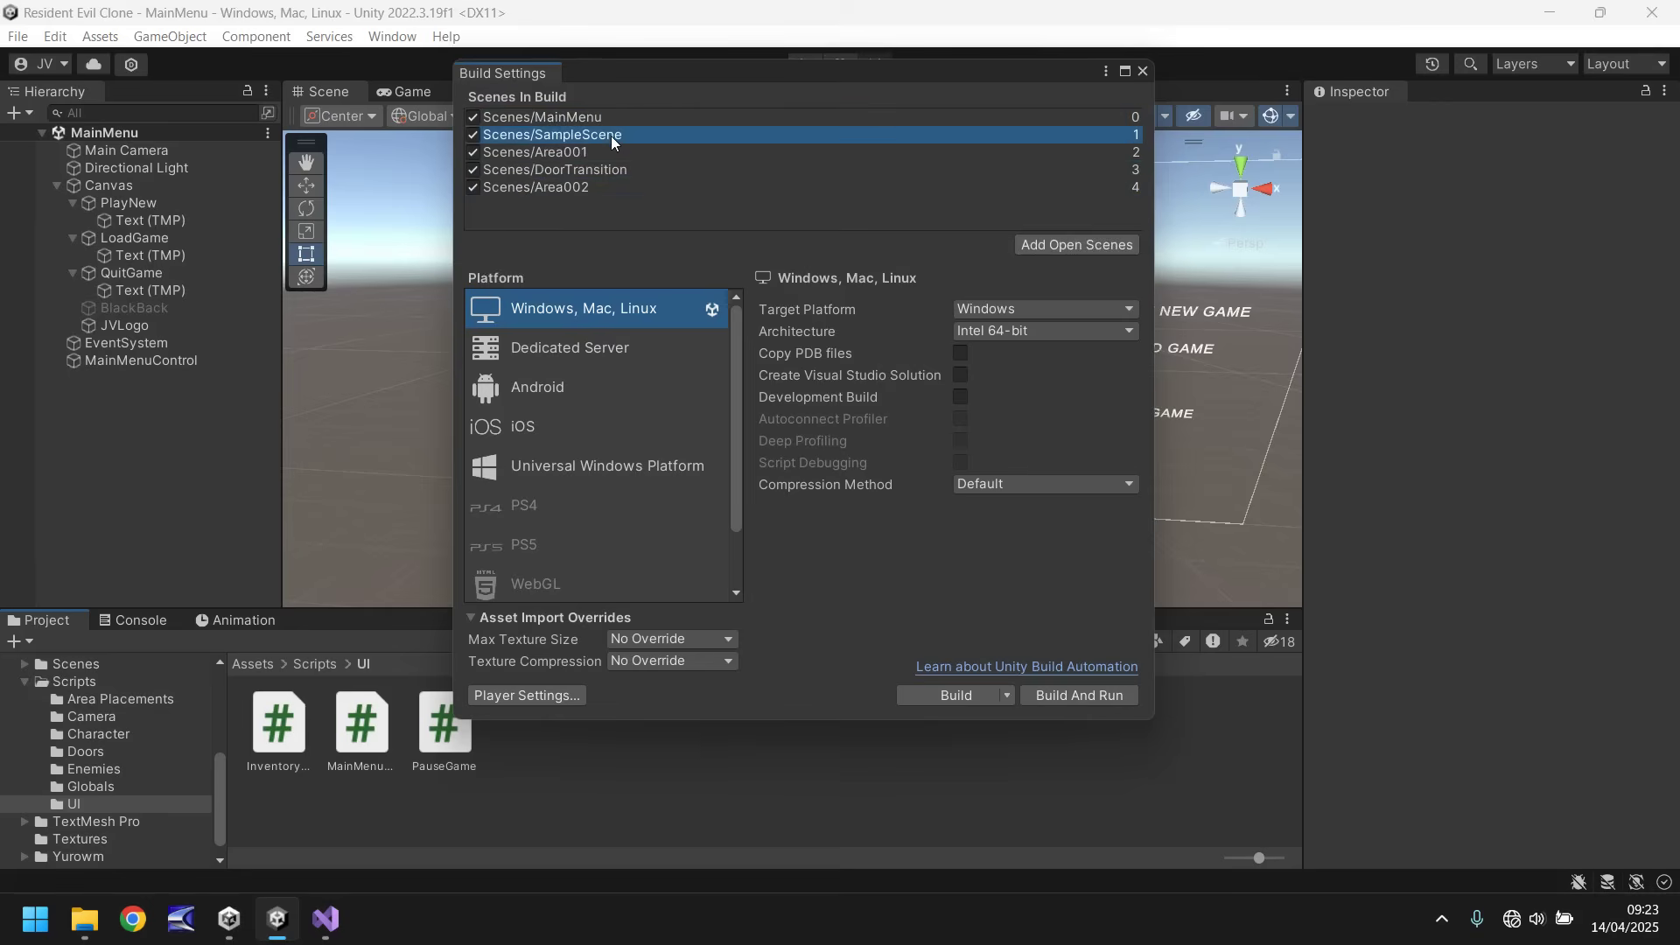
{"action": "key", "text": "Delete"}
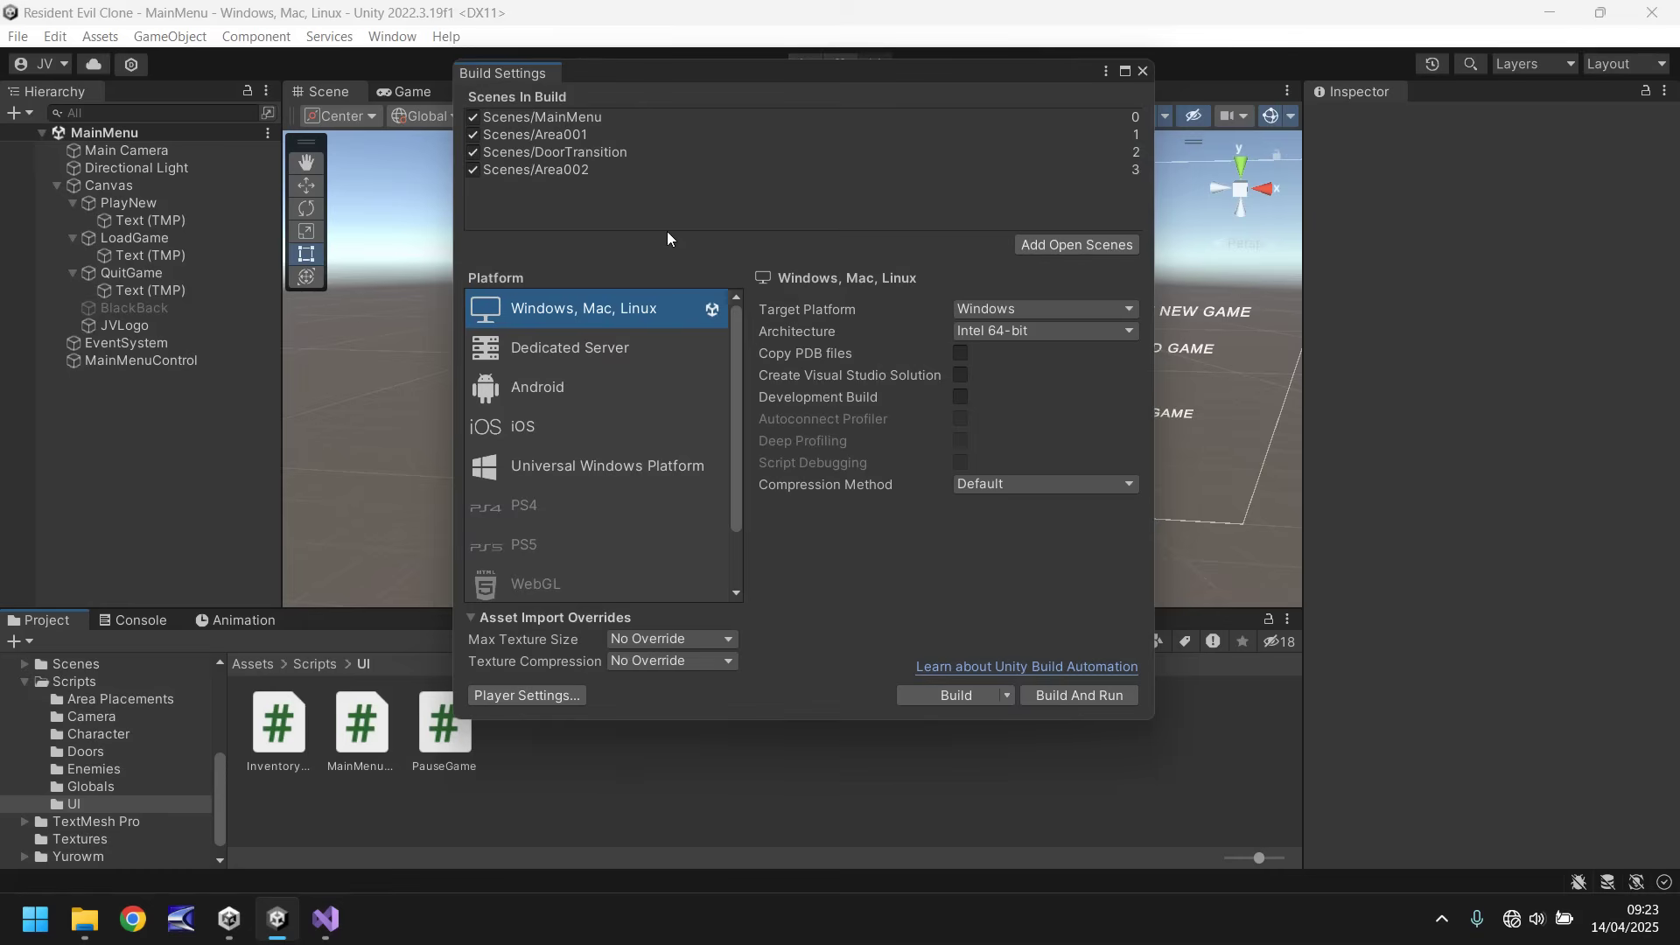
{"action": "left_click", "coordinate": [1141, 72]}
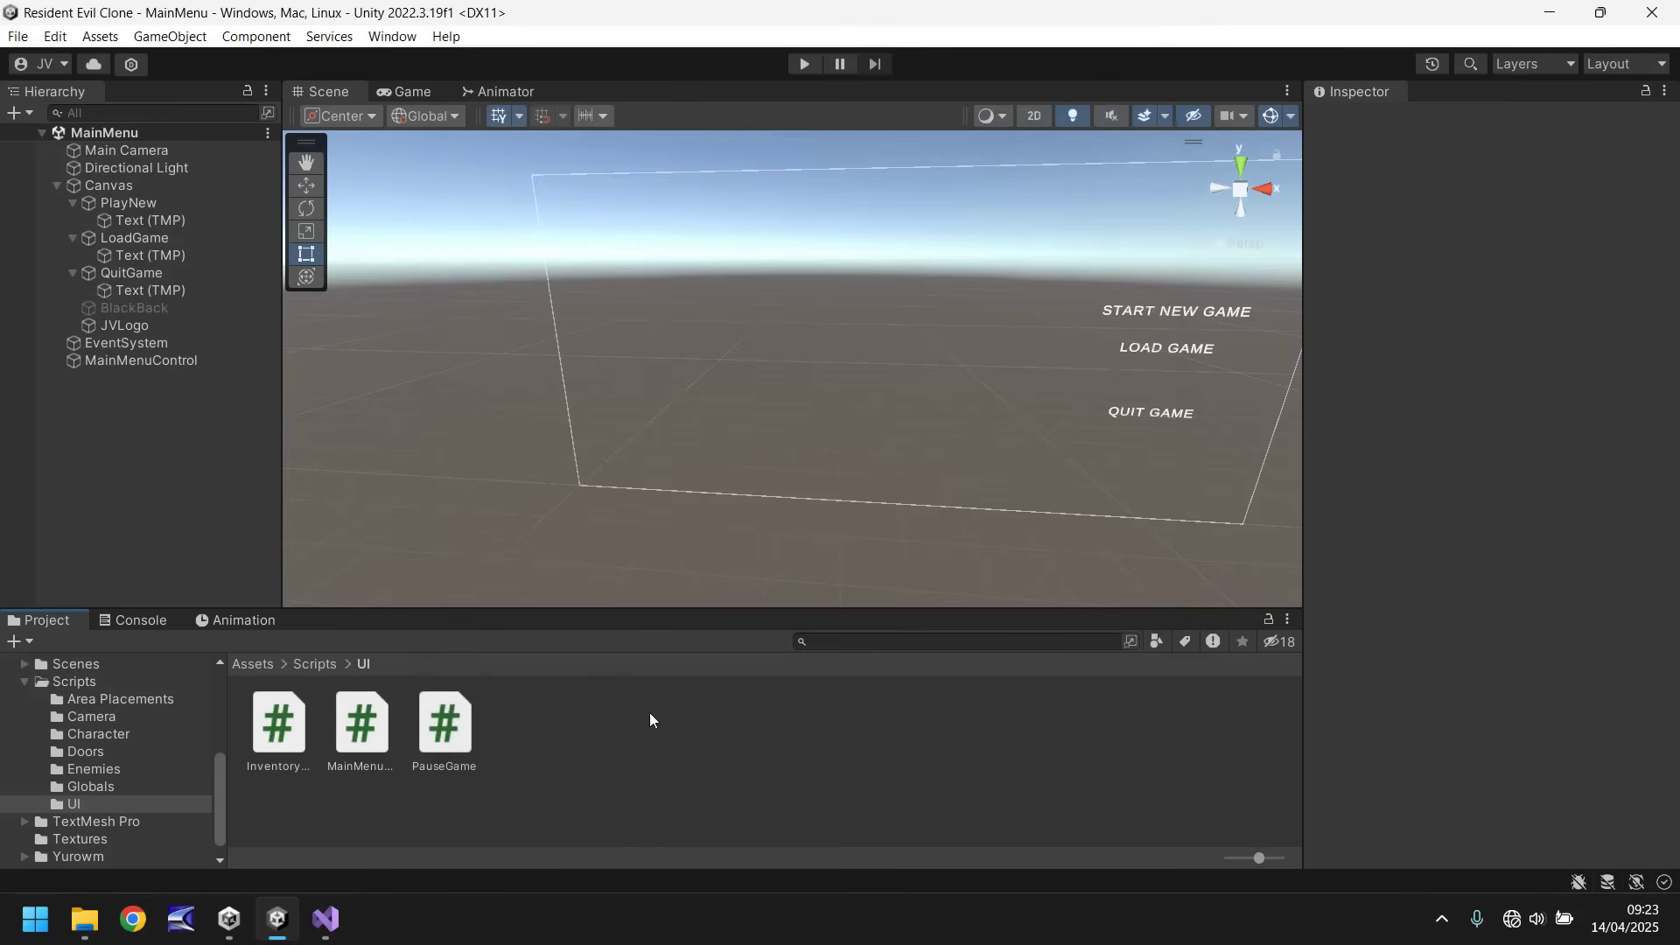